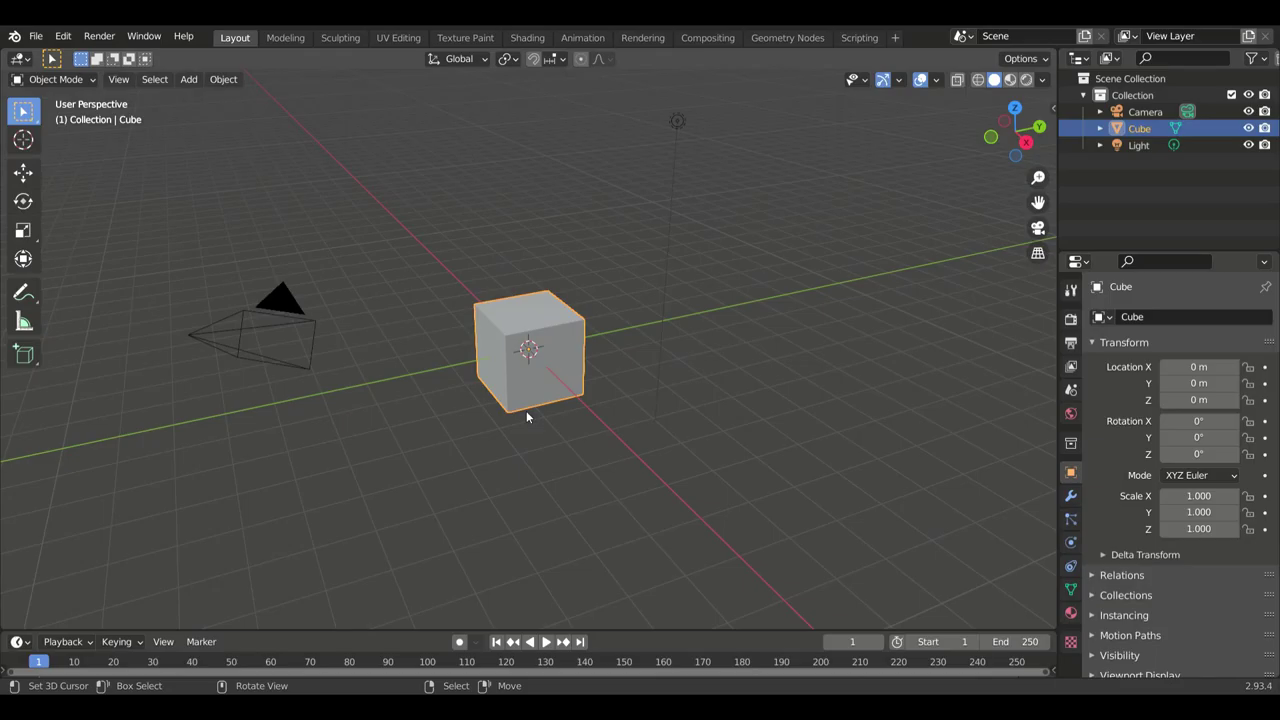
Step: Flatten the default cube on Z into a thin slab and raise it vertically
key(s)
key(z)
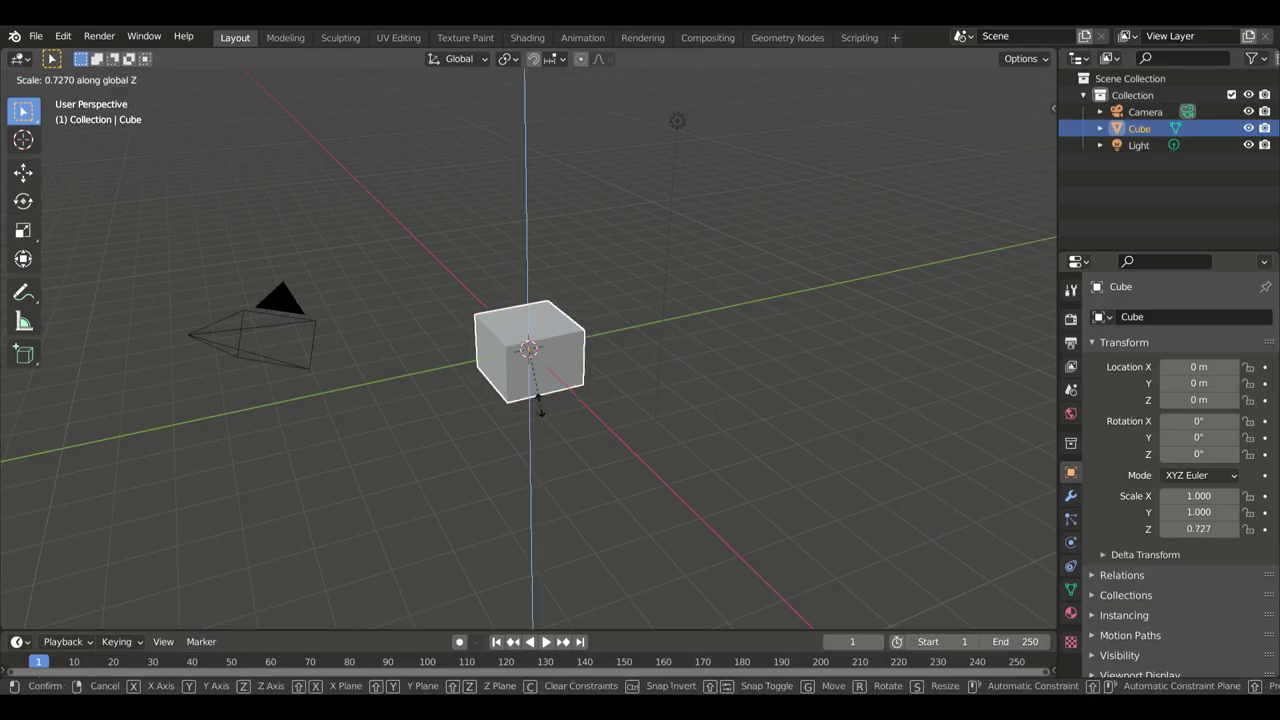
click(537, 403)
key(KP_1)
key(g)
key(z)
click(590, 477)
key(s)
key(z)
click(545, 370)
middle_drag(545, 370, 619, 393)
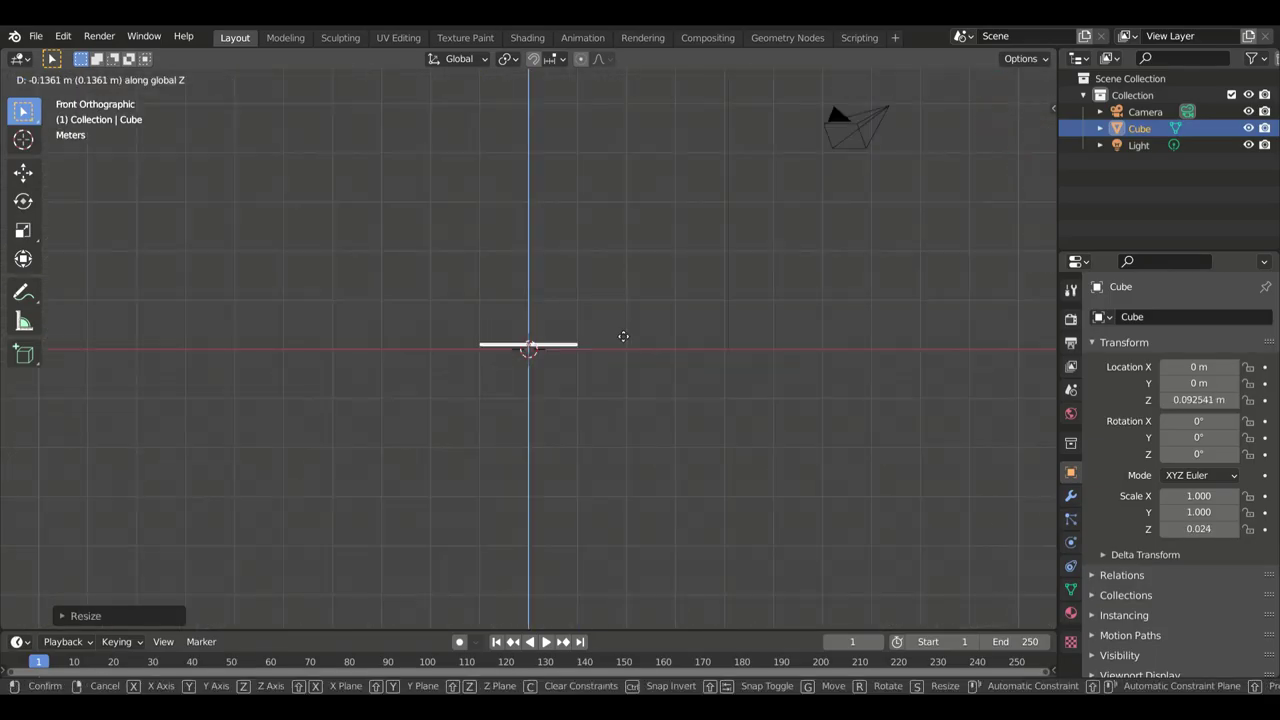
click(623, 336)
middle_drag(623, 336, 669, 457)
Step: Widen and lengthen the slab into a long floor of 5.469 × 19.070 × 0.024
key(s)
key(shift+z)
click(669, 457)
key(s)
key(y)
click(534, 473)
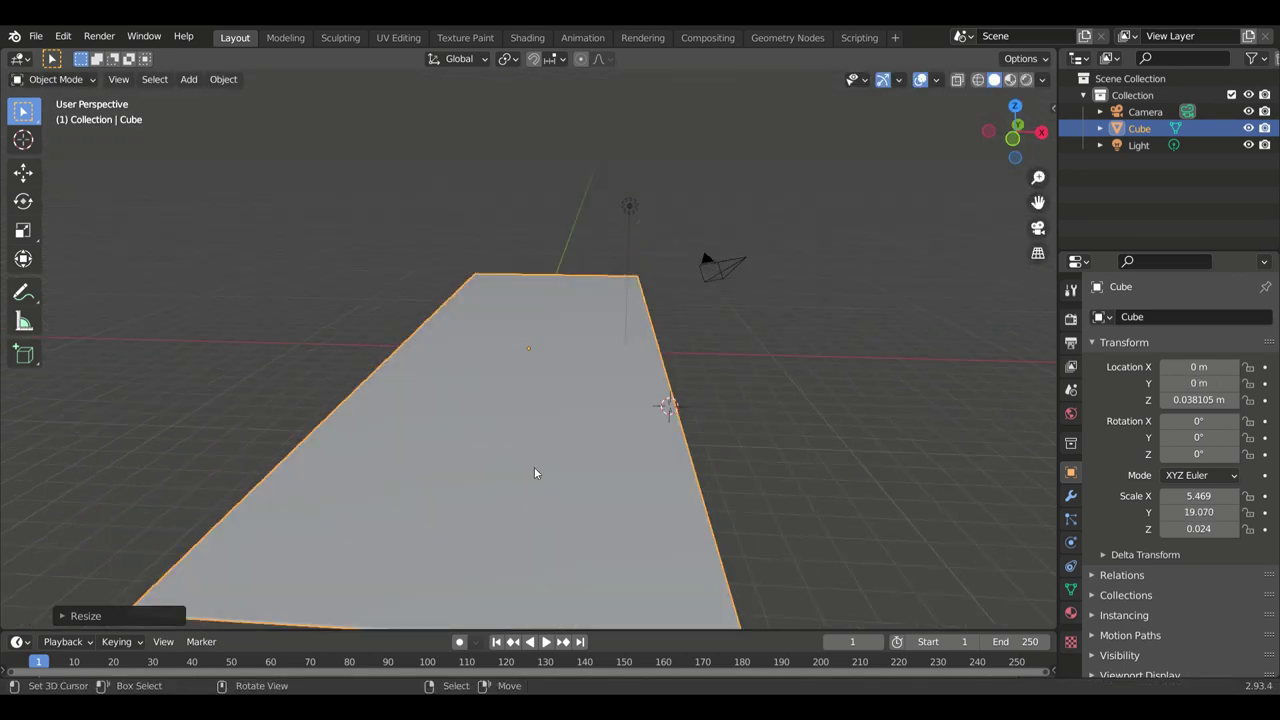
mouse_move(534, 473)
middle_down()
mouse_move(666, 391)
mouse_move(763, 409)
middle_up()
Step: Give the viewport a red MatCap shading look and bring up the snapping options
click(1070, 318)
click(1220, 316)
click(1190, 351)
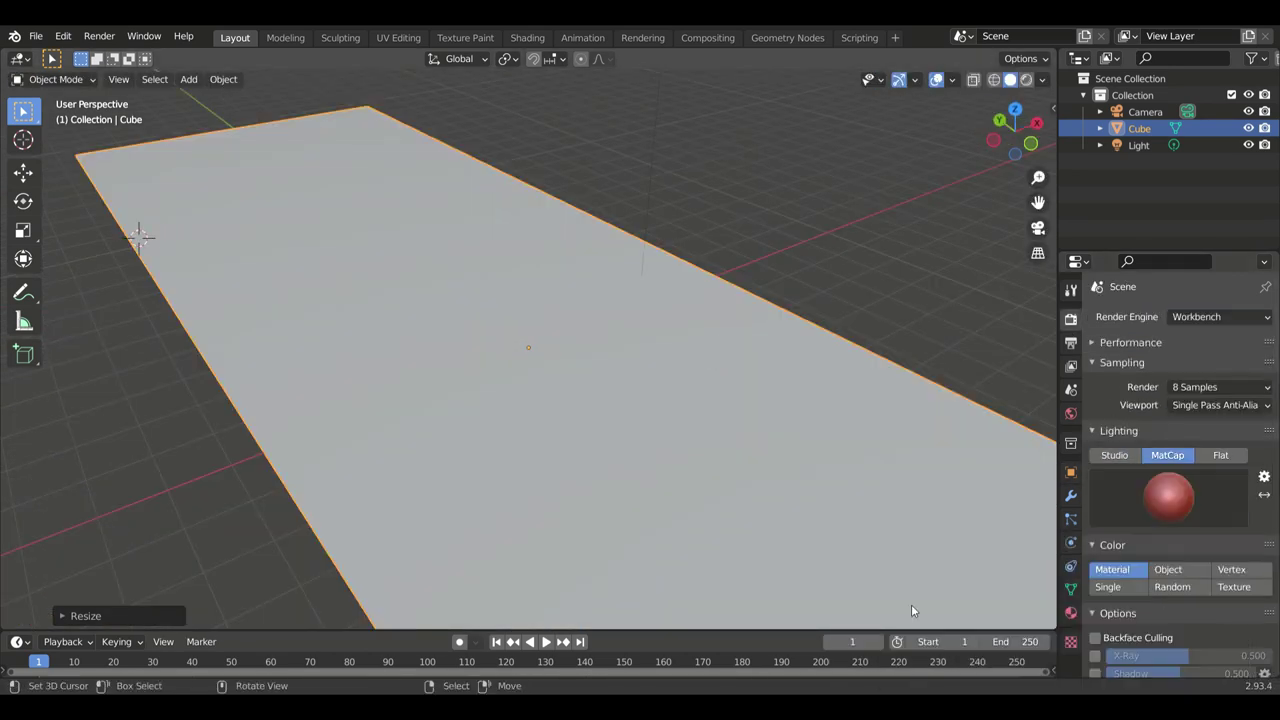
click(1023, 81)
click(549, 58)
Step: Turn snapping on and place and size the new cube on the floor
click(514, 154)
key(g)
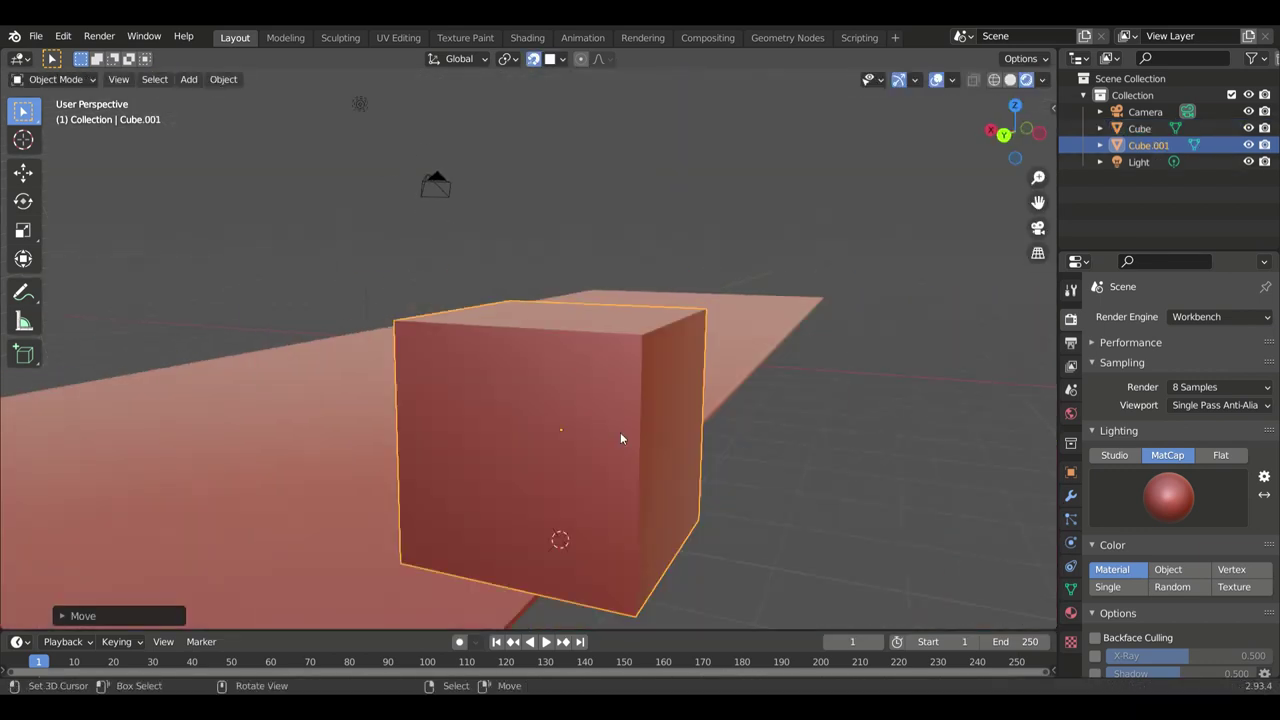
key(s)
middle_drag(694, 500, 753, 567)
scroll(732, 556, down, 5)
key(g)
click(732, 556)
click(224, 409)
Step: In Edit Mode, stretch the cube along the floor and extrude it into a thick wall
key(Tab)
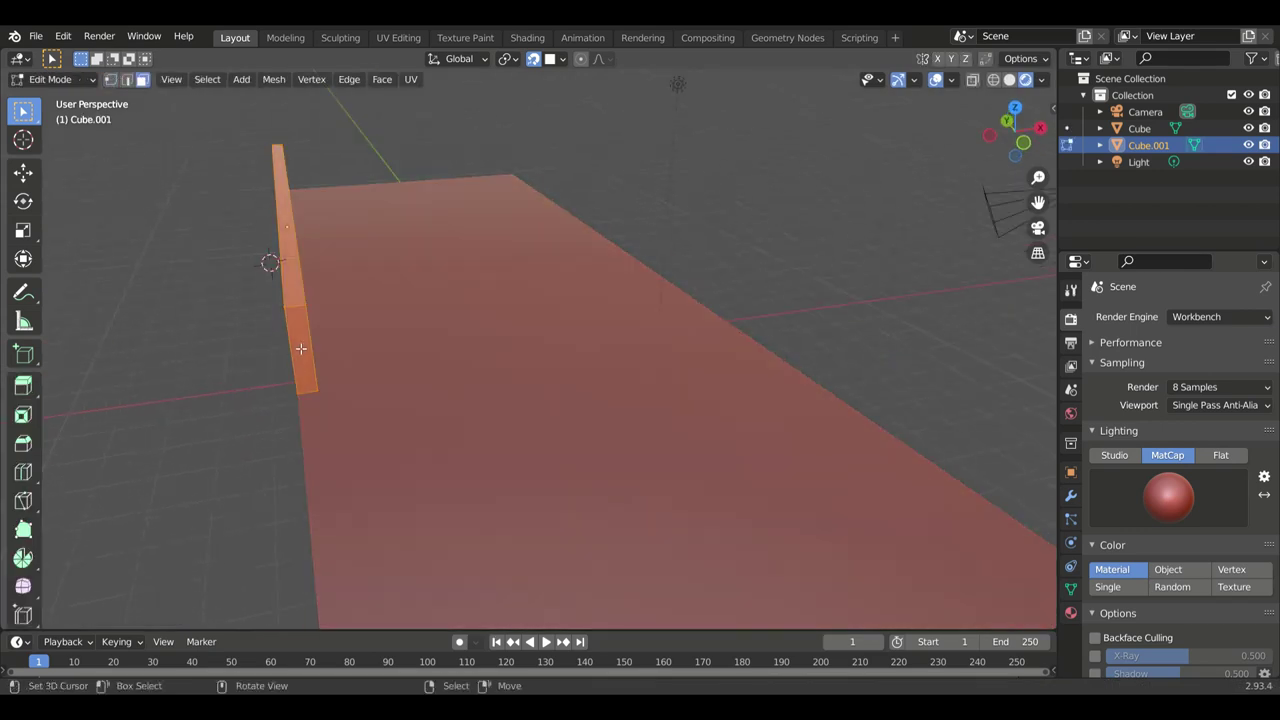
middle_drag(224, 409, 421, 445)
click(209, 377)
mouse_move(209, 377)
middle_down()
mouse_move(443, 314)
mouse_move(479, 345)
mouse_move(451, 262)
middle_up()
key(e)
click(251, 271)
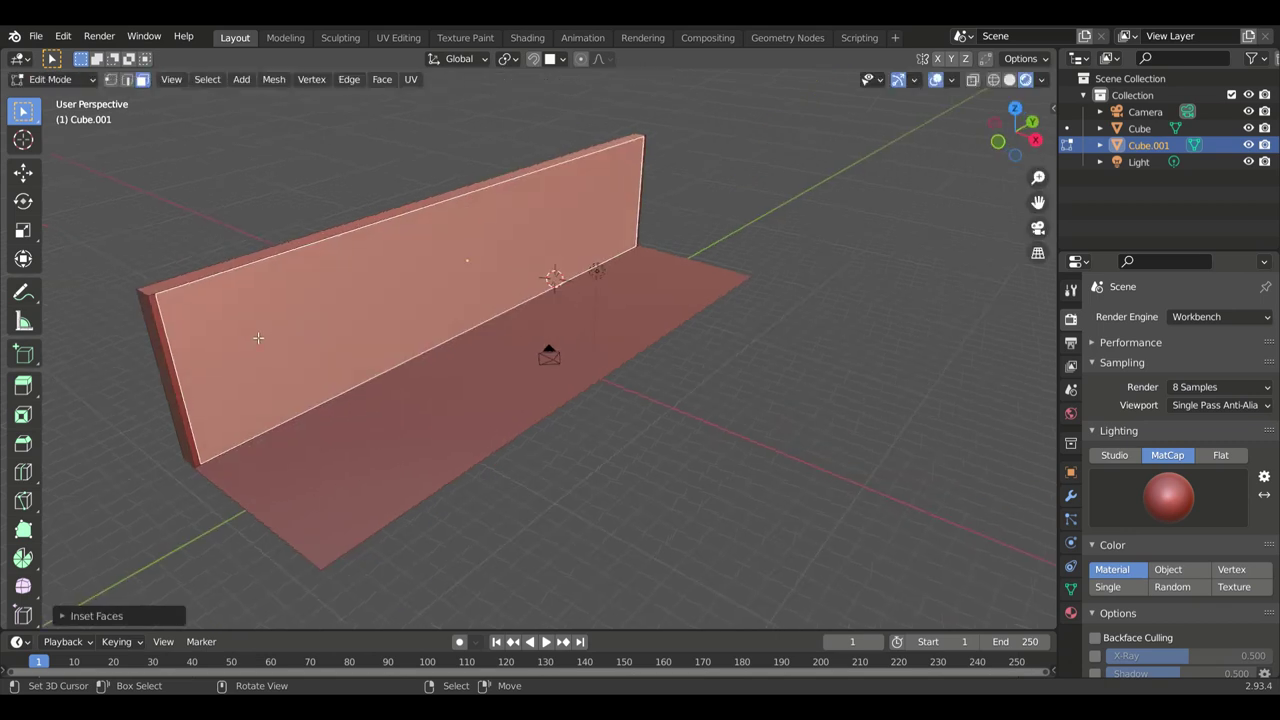
mouse_move(251, 271)
middle_down()
mouse_move(423, 326)
mouse_move(634, 316)
middle_up()
Step: Add edge loops along the wall and round off its top
click(465, 88)
middle_drag(465, 88, 580, 65)
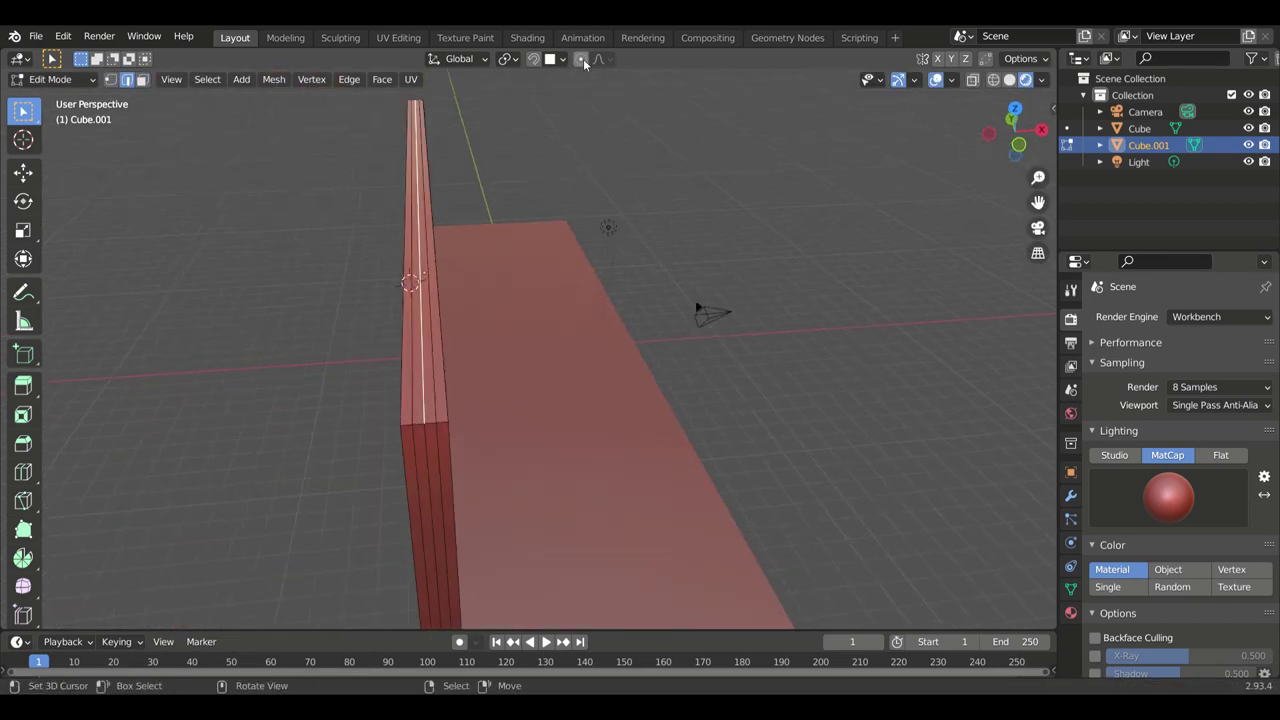
key(g)
click(346, 351)
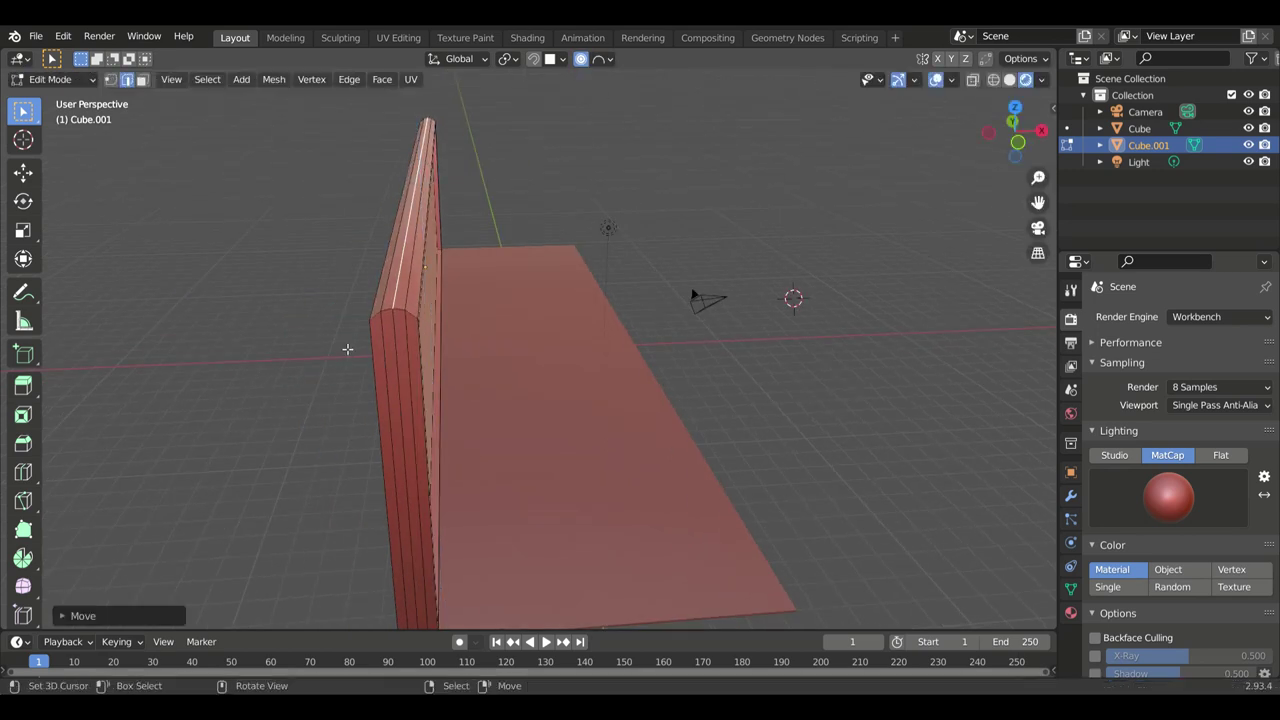
mouse_move(346, 351)
middle_down()
mouse_move(582, 450)
mouse_move(558, 435)
mouse_move(646, 420)
middle_up()
Step: Move the floor's outer edge outward to extend it, then return to Object Mode
click(449, 326)
key(g)
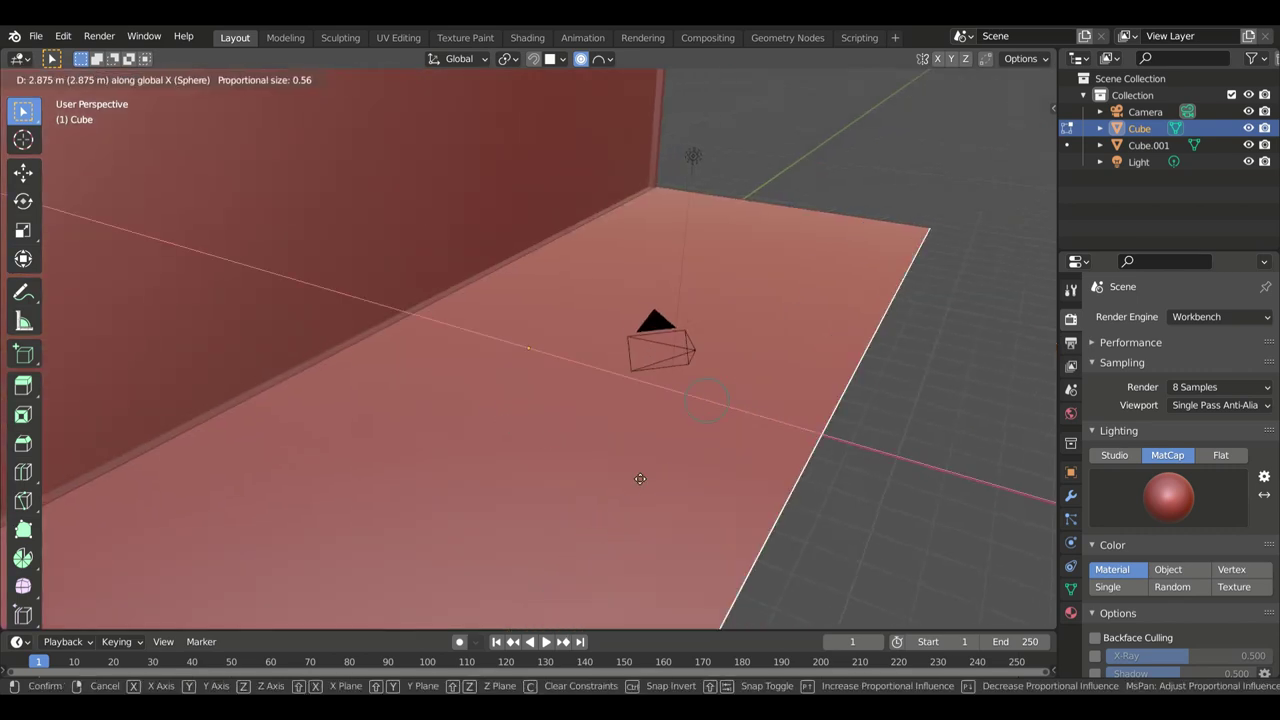
click(640, 474)
mouse_move(640, 474)
middle_down()
mouse_move(909, 527)
mouse_move(566, 380)
middle_up()
key(shift+a)
key(shift+a)
key(Tab)
key(shift+a)
Step: Lift the new cube onto the floor and stretch it into a long box
click(850, 374)
key(g)
key(z)
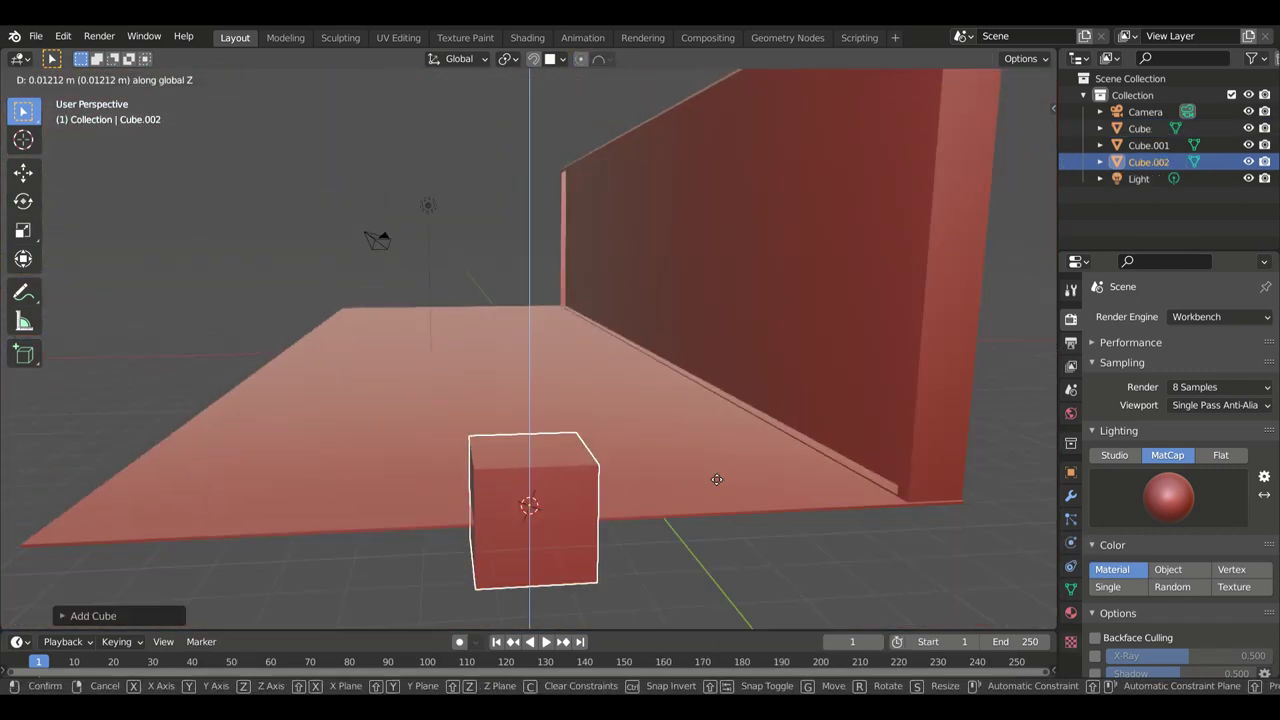
click(717, 479)
middle_drag(717, 479, 748, 508)
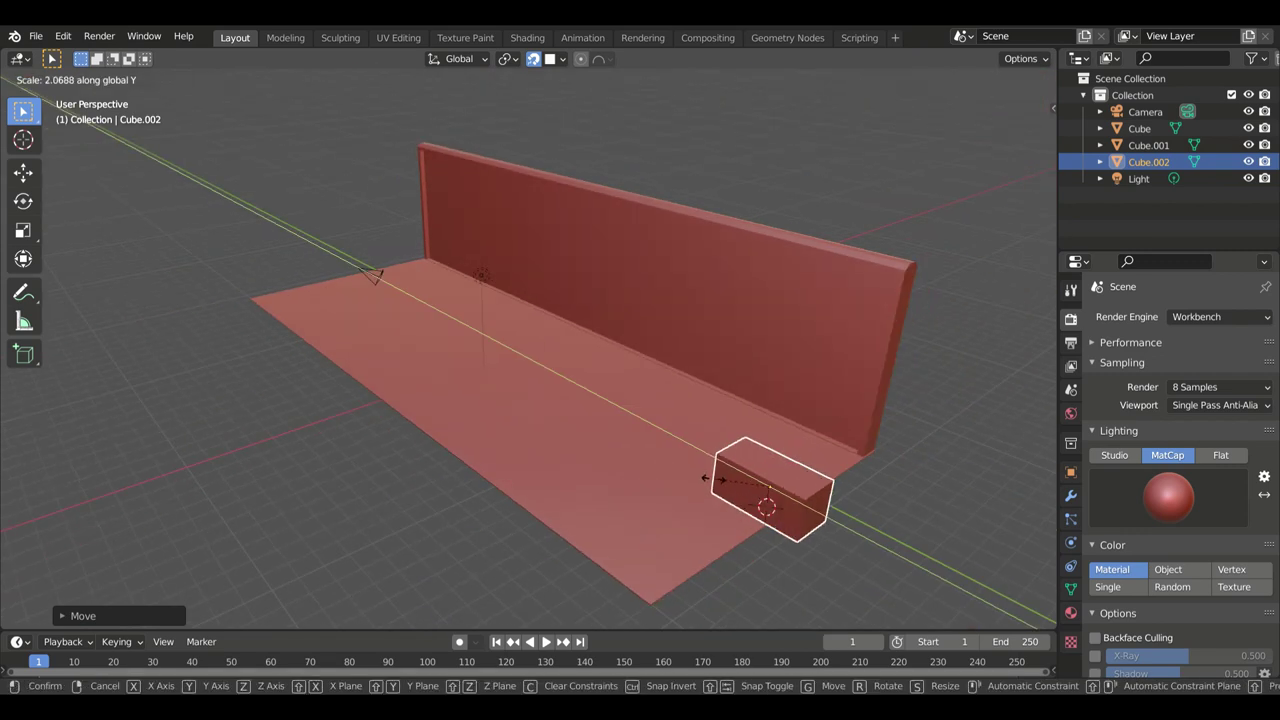
click(849, 429)
click(694, 529)
mouse_move(849, 429)
middle_down()
mouse_move(694, 529)
mouse_move(856, 516)
middle_up()
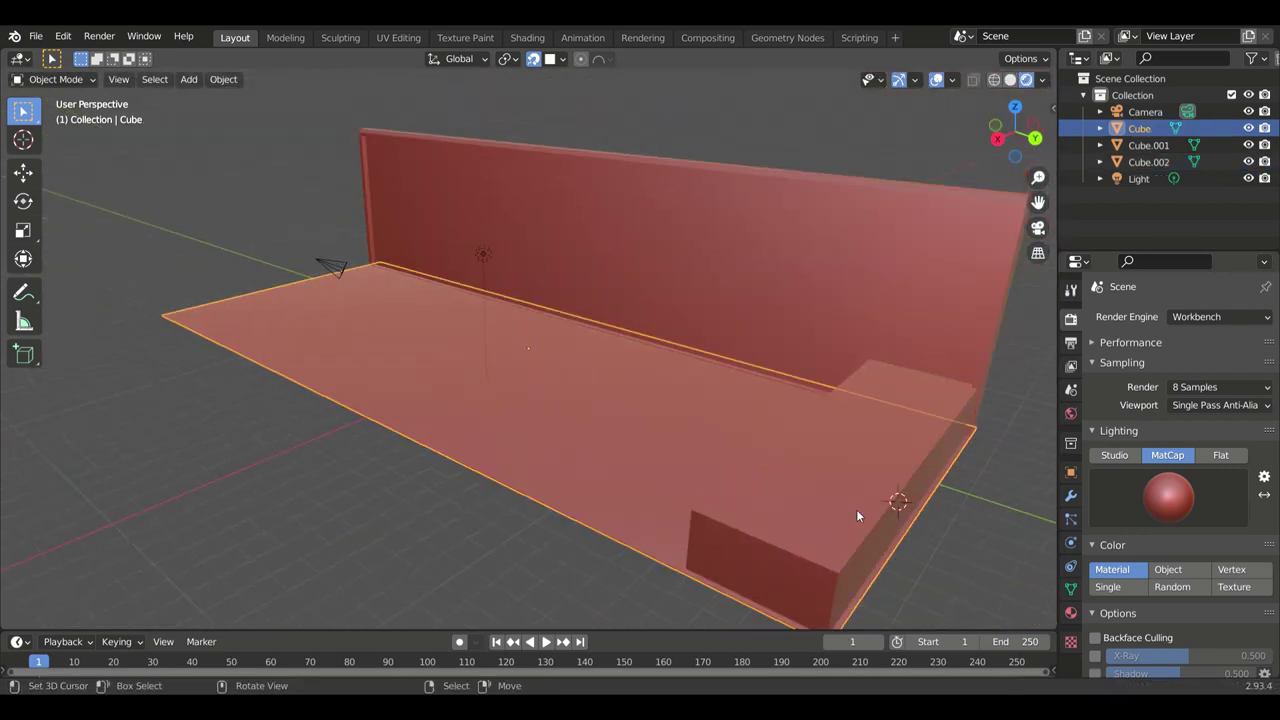
Step: Raise the box's top face on Z to make it a tall block
click(856, 516)
key(Tab)
click(843, 430)
key(g)
key(z)
click(826, 249)
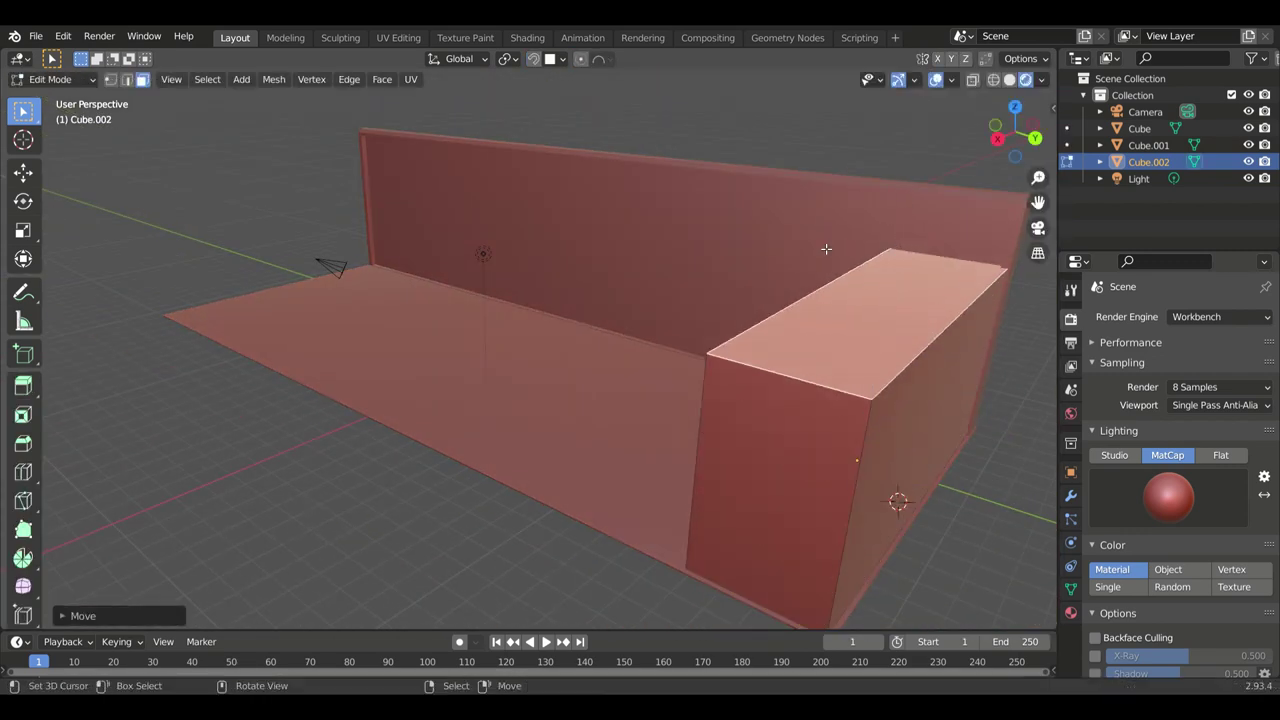
mouse_move(826, 249)
middle_down()
mouse_move(978, 503)
mouse_move(631, 106)
middle_up()
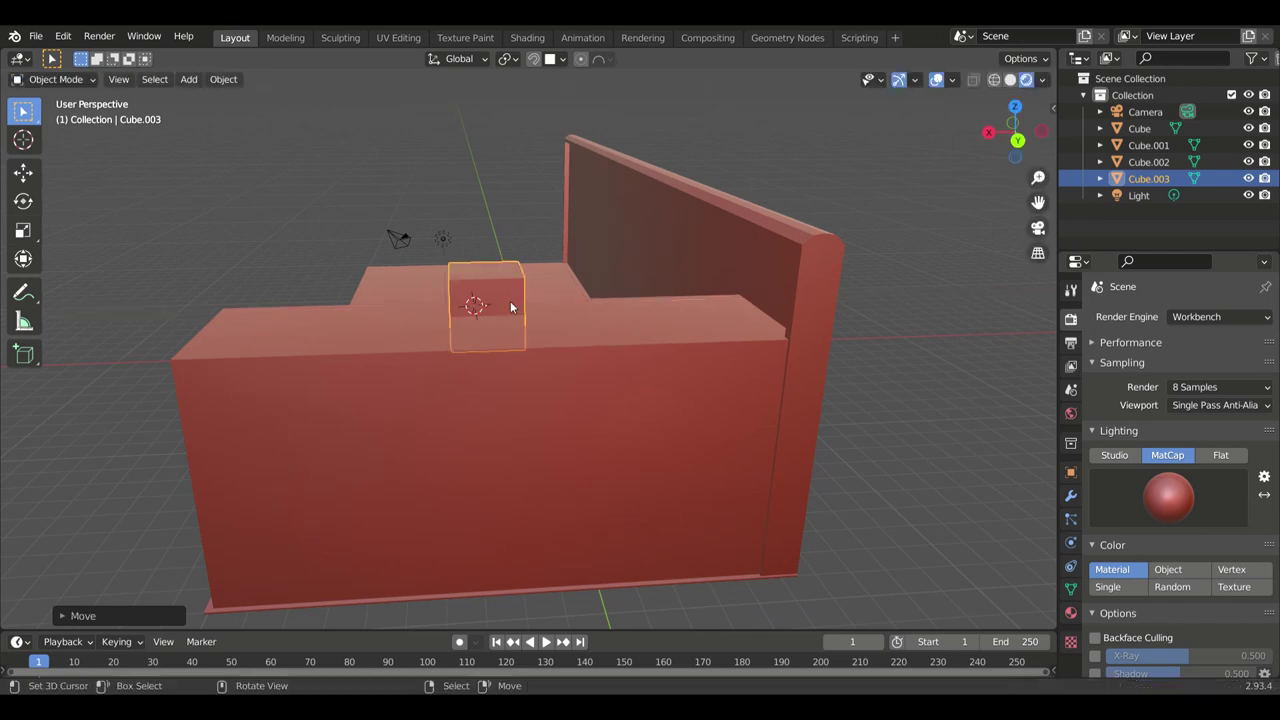
Step: Stretch the small top cube along Y and slide it along Y on the block
middle_drag(510, 306, 548, 325)
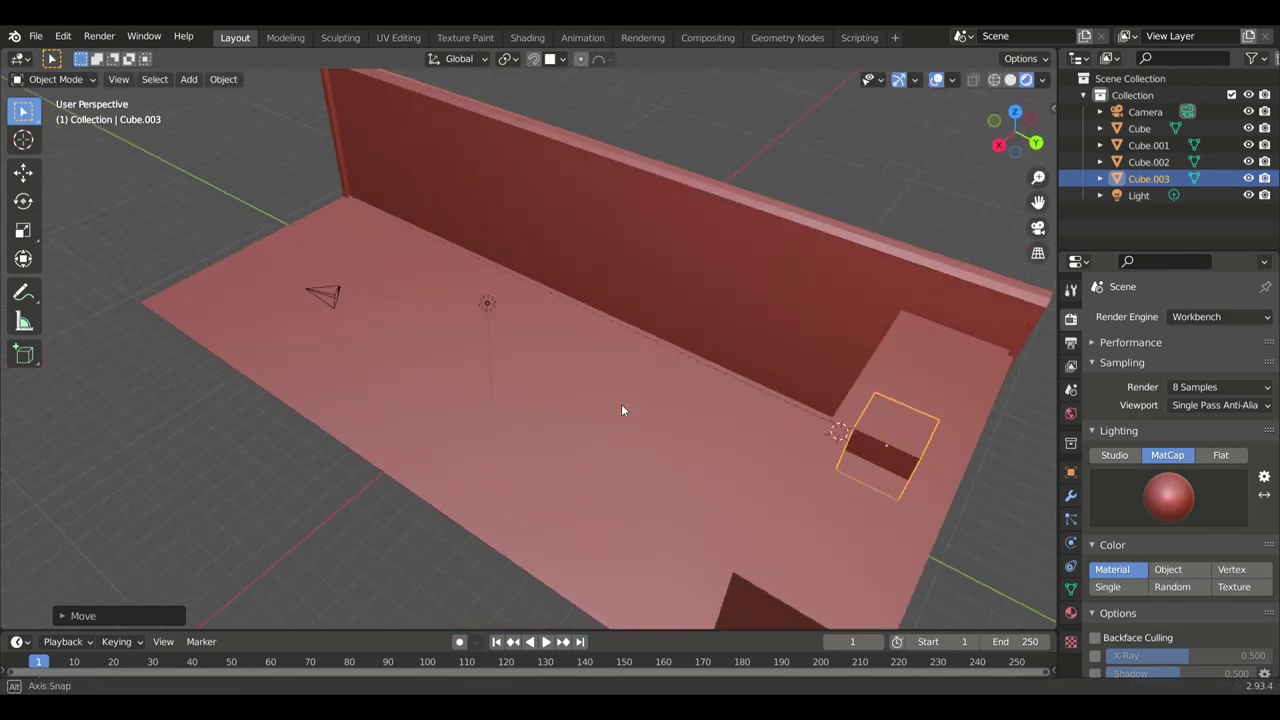
key(s)
key(y)
click(815, 352)
mouse_move(848, 403)
middle_down()
mouse_move(791, 331)
mouse_move(746, 186)
middle_up()
key(g)
key(y)
click(746, 186)
mouse_move(797, 420)
middle_down()
mouse_move(666, 369)
mouse_move(654, 406)
middle_up()
Step: Widen the small cube along X into a broader box
key(s)
key(x)
click(935, 430)
middle_drag(935, 430, 789, 337)
key(Tab)
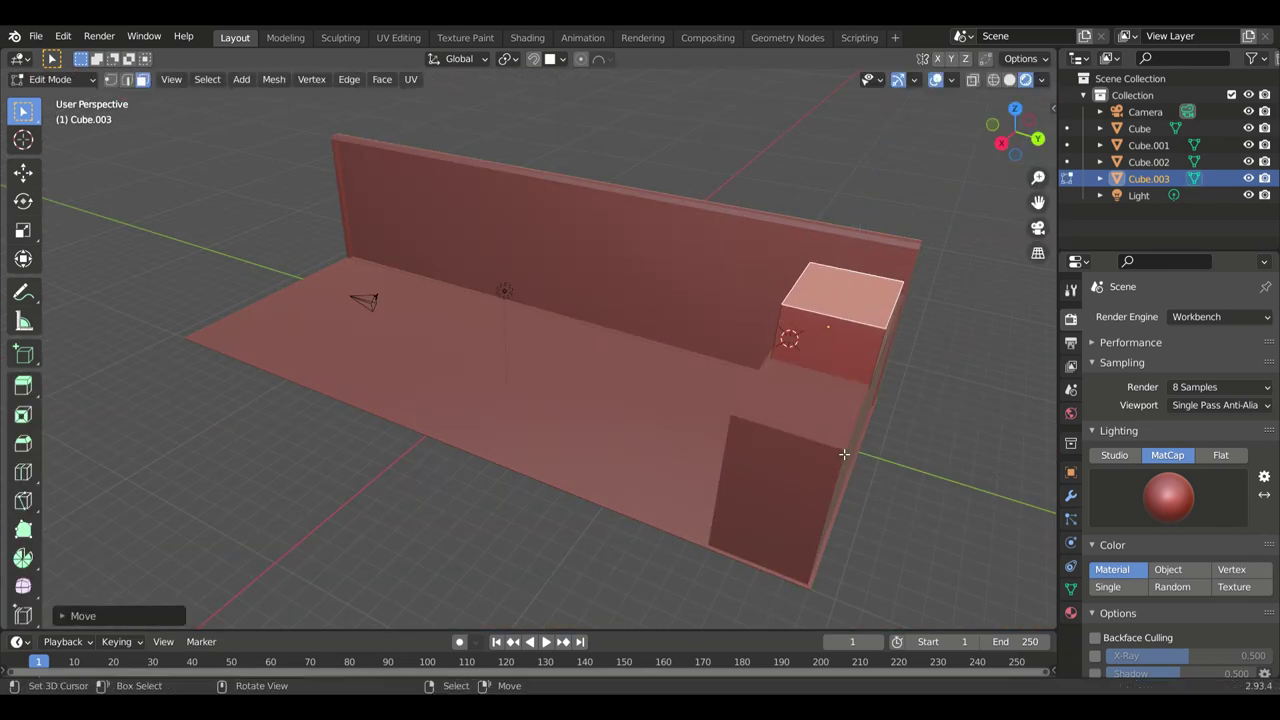
middle_drag(843, 451, 789, 458)
Step: Inset the box's top face and extrude it down into a recessed hollow
key(i)
click(789, 458)
key(e)
click(783, 551)
mouse_move(783, 551)
middle_down()
mouse_move(790, 540)
mouse_move(806, 555)
middle_up()
key(Tab)
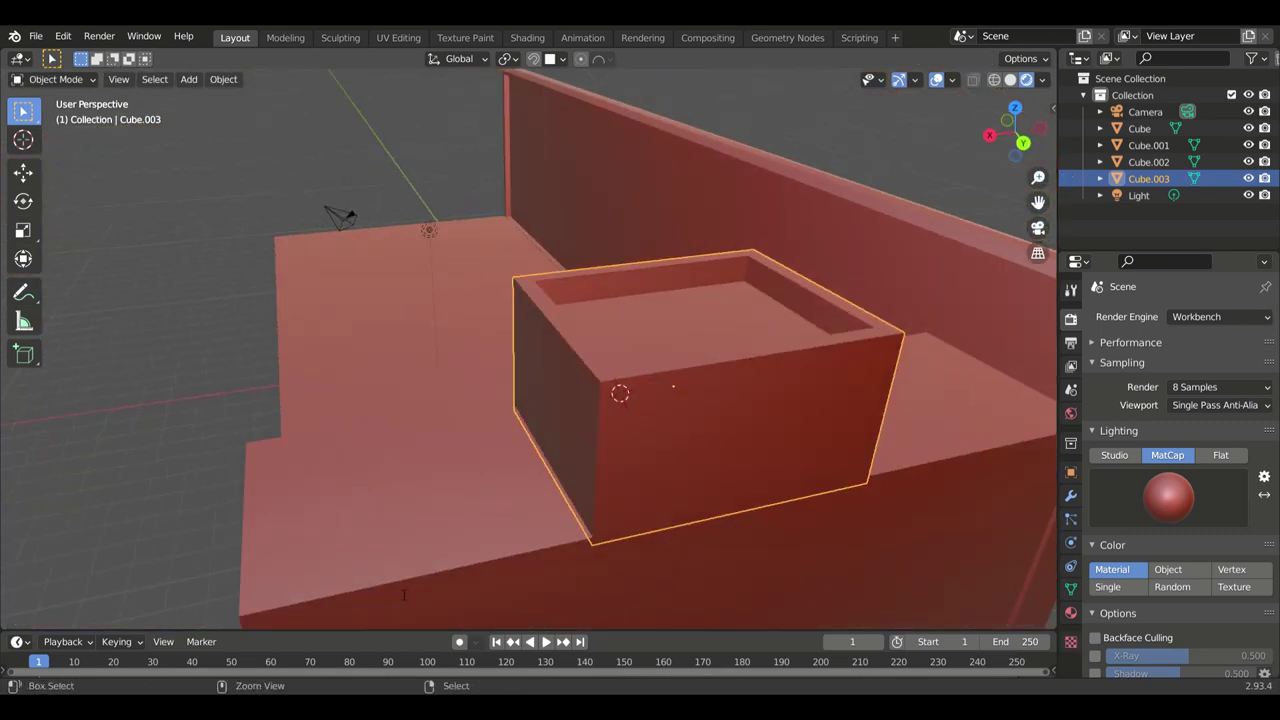
middle_drag(673, 386, 117, 313)
click(117, 313)
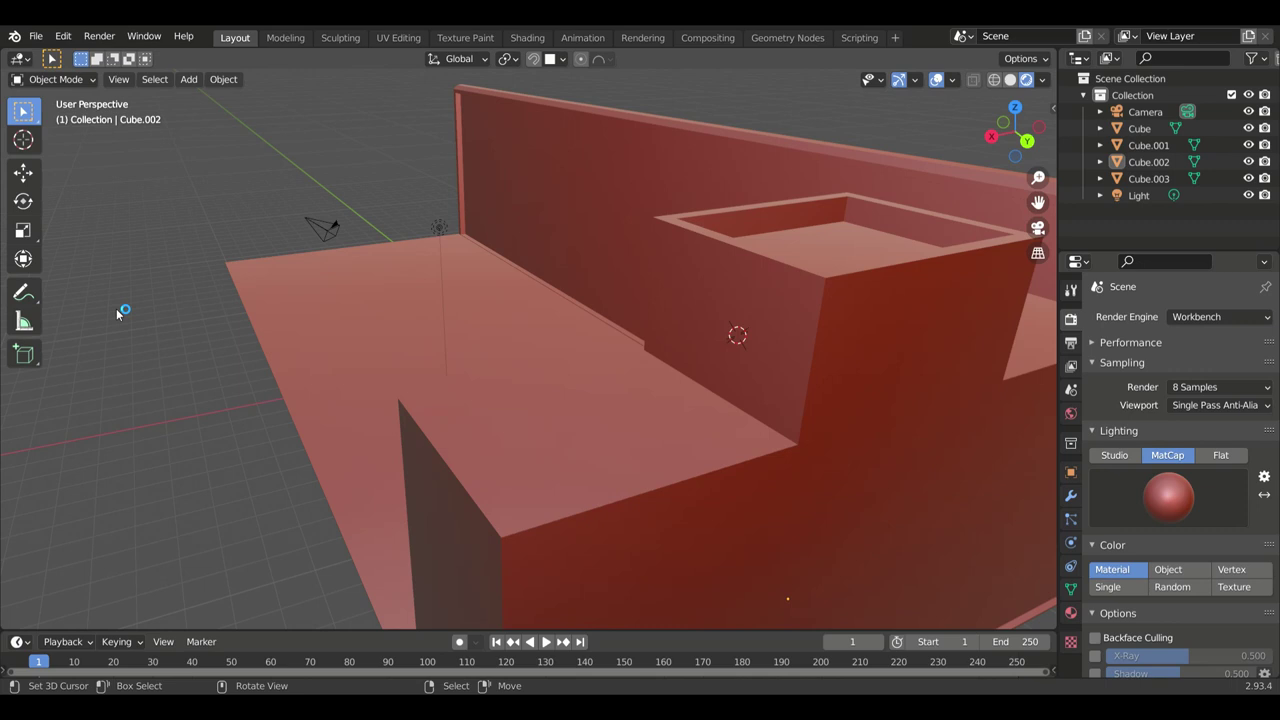
Step: Inset the tall block's top face and scale the inset along Y
click(568, 478)
key(Tab)
click(575, 475)
key(i)
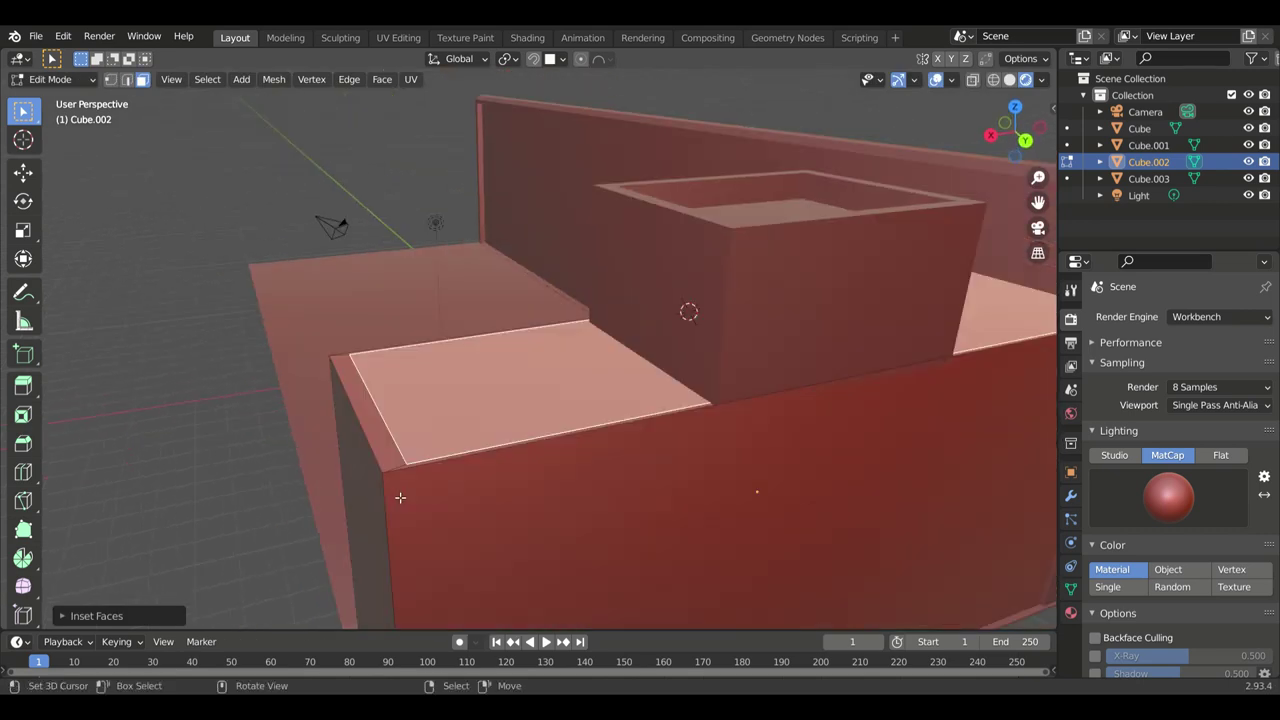
key(s)
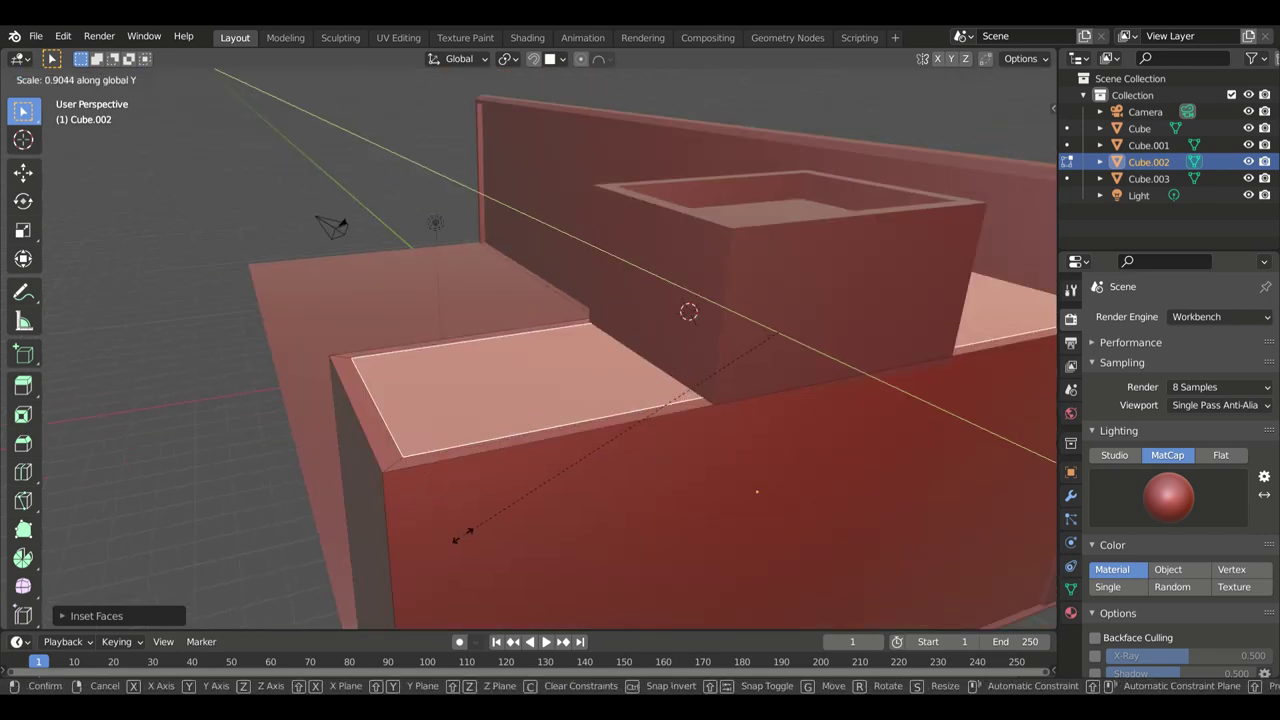
click(483, 567)
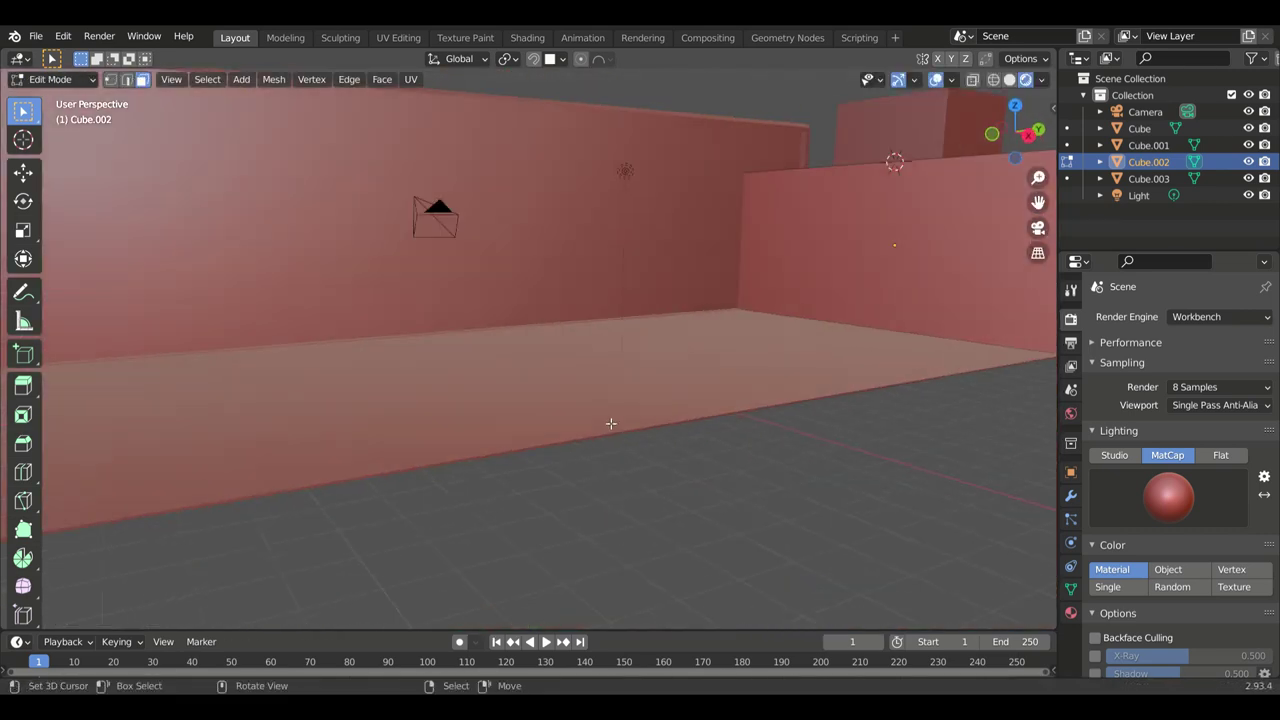
middle_drag(608, 423, 586, 430)
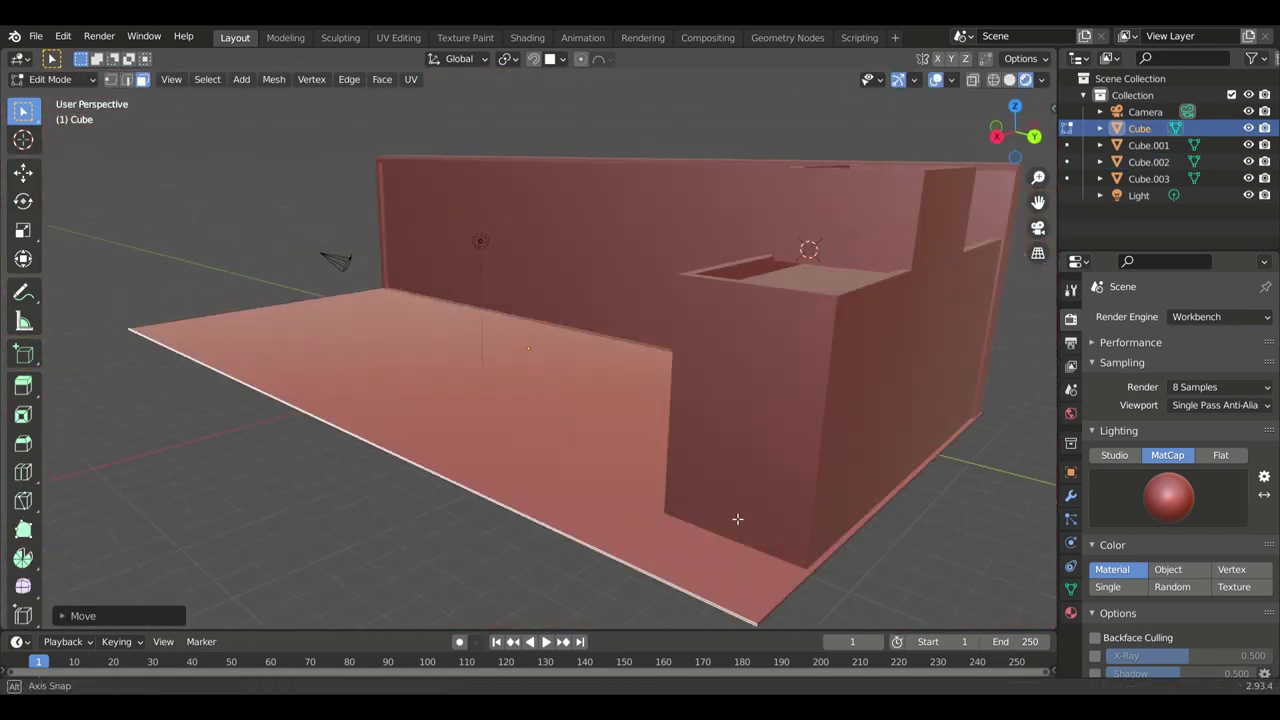
middle_drag(906, 386, 726, 415)
Step: Slide the block and the box on top of it sideways along X
key(g)
key(x)
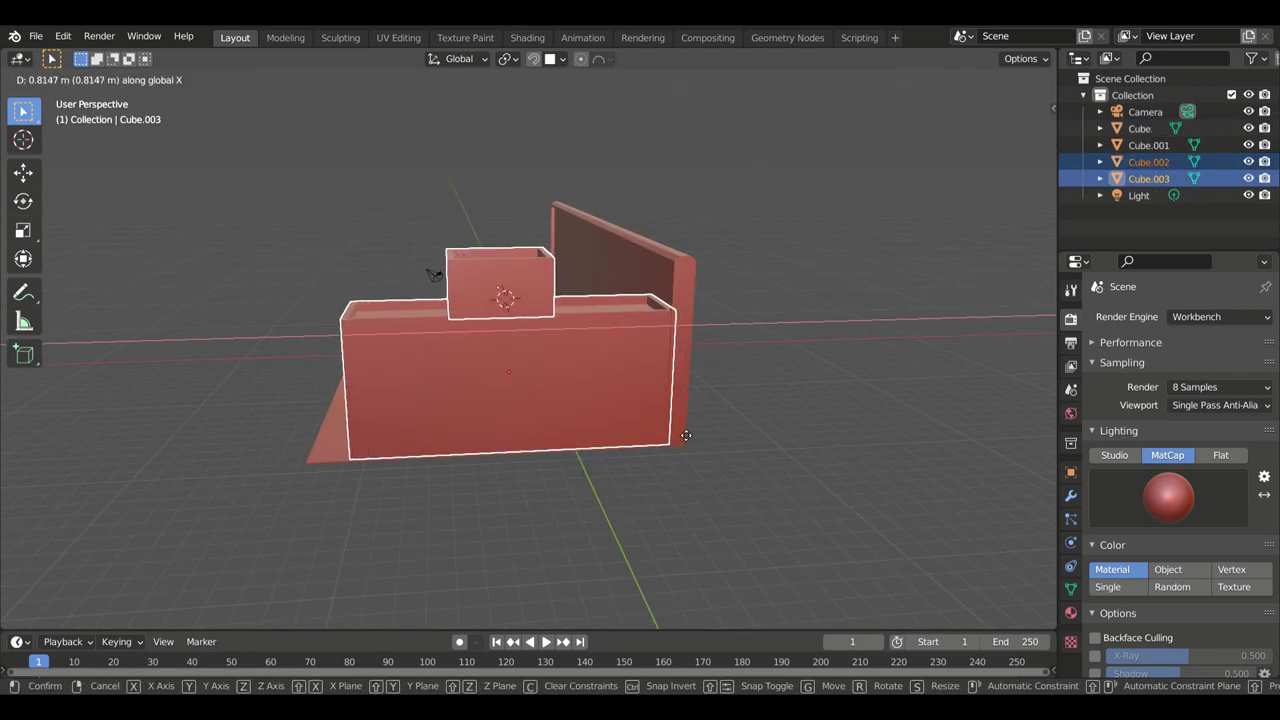
click(781, 385)
middle_drag(781, 384, 894, 400)
click(894, 400)
Step: Delete the camera and light from the scene
mouse_move(790, 469)
middle_down()
mouse_move(385, 397)
mouse_move(597, 423)
middle_up()
click(562, 343)
key(Delete)
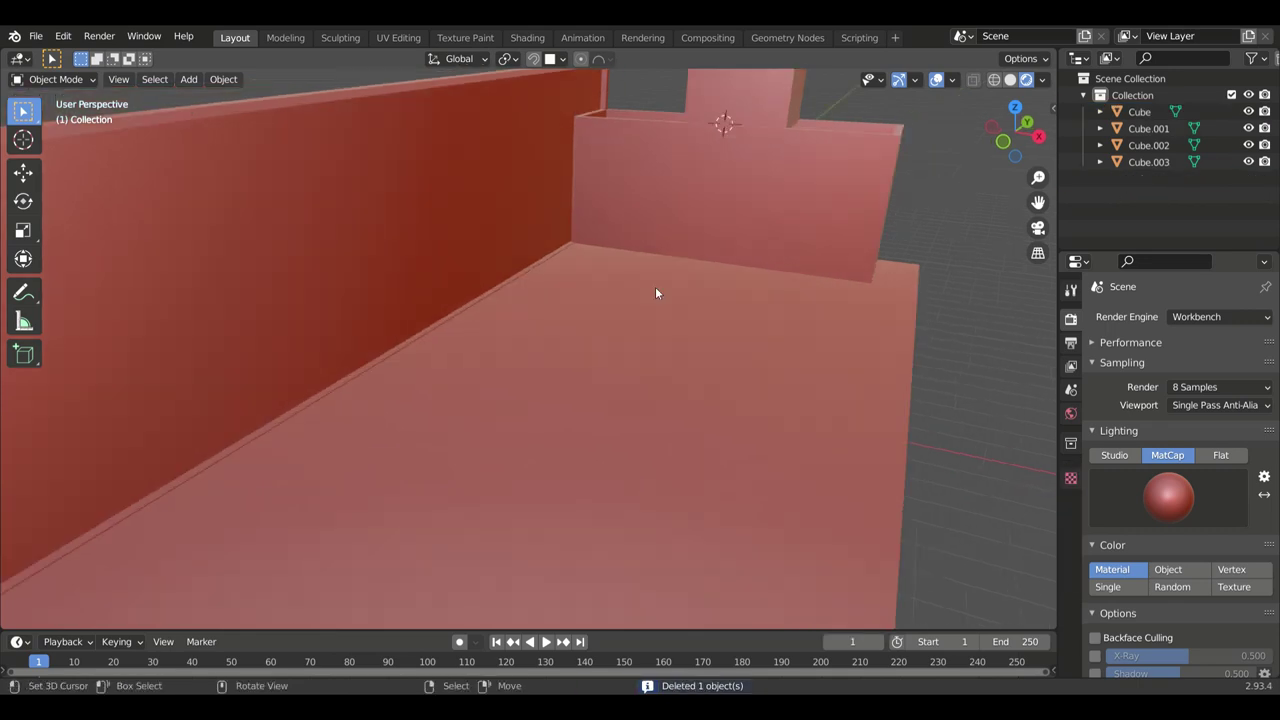
Step: Add a plane, stand it upright with a 90° X rotation, and isolate it
scroll(656, 290, down, 5)
mouse_move(770, 308)
middle_down()
mouse_move(645, 365)
mouse_move(603, 444)
middle_up()
key(shift+a)
click(712, 356)
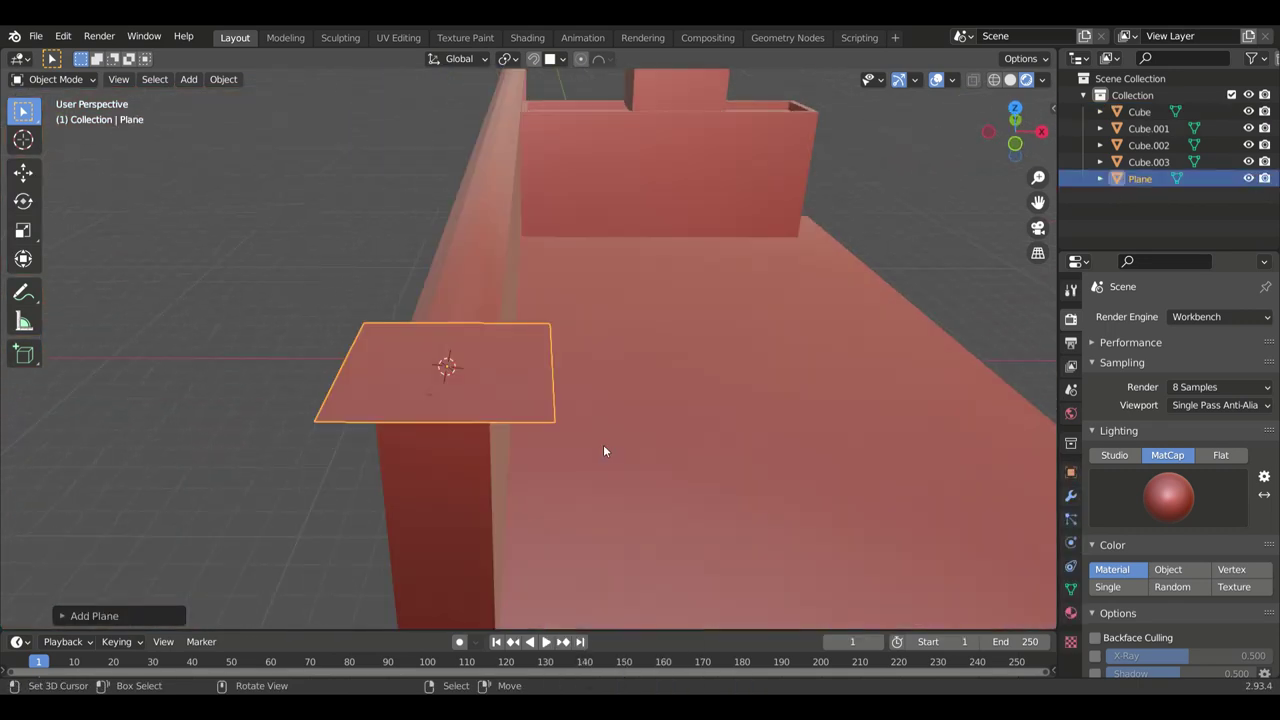
key(r)
key(x)
key(9)
key(0)
key(Return)
key(KP_Divide)
Step: Cut a centre loop into the plane and narrow it along Y
key(Tab)
key(ctrl+r)
click(514, 375)
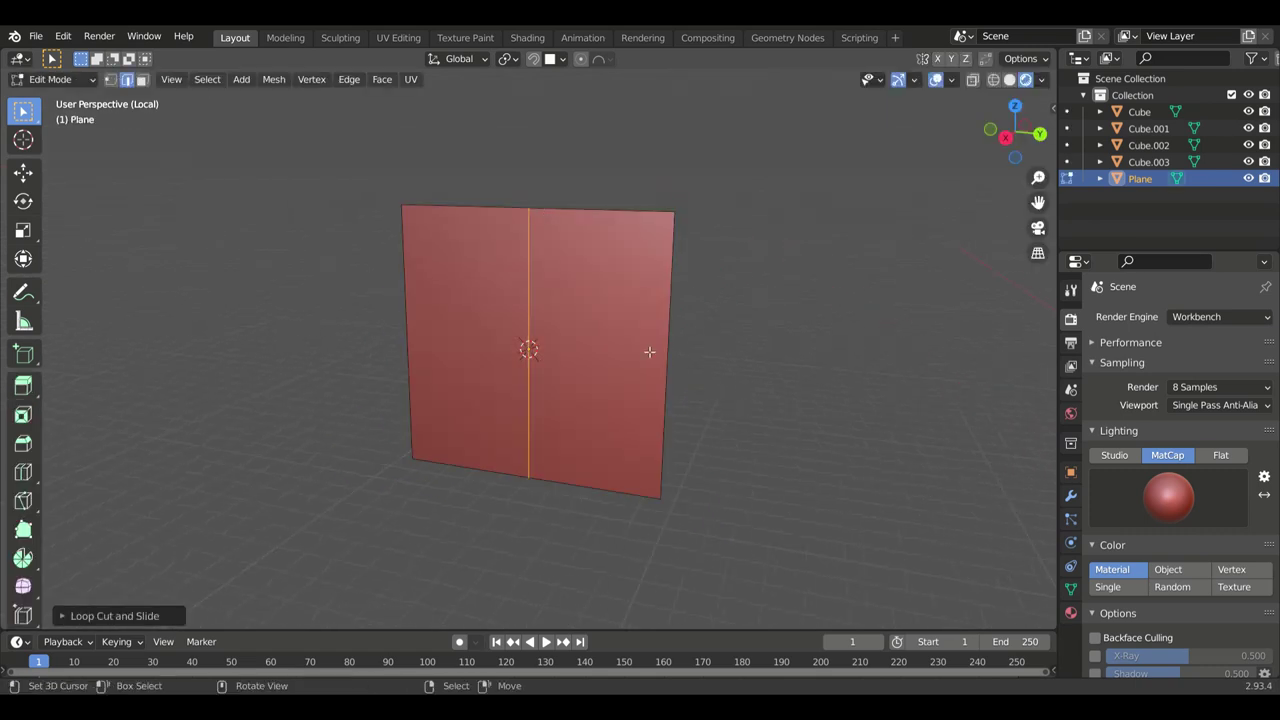
key(Tab)
key(s)
key(y)
click(570, 360)
key(Tab)
middle_drag(570, 360, 590, 423)
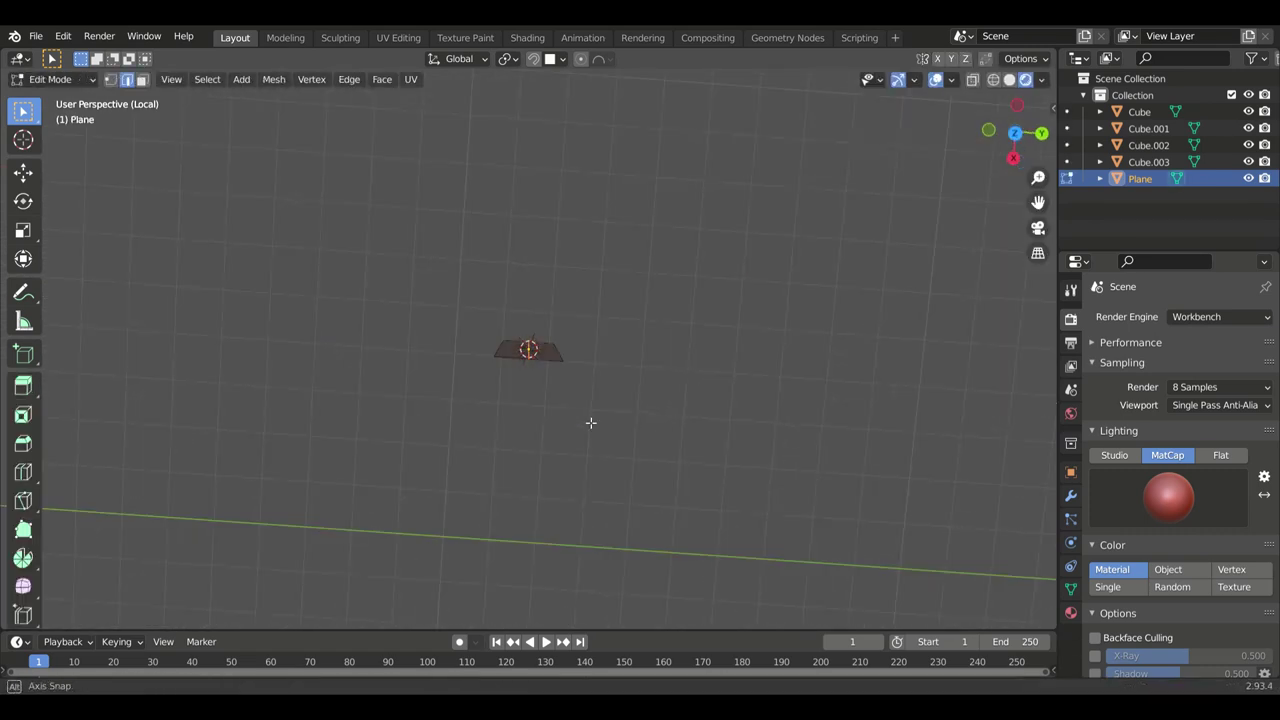
click(544, 363)
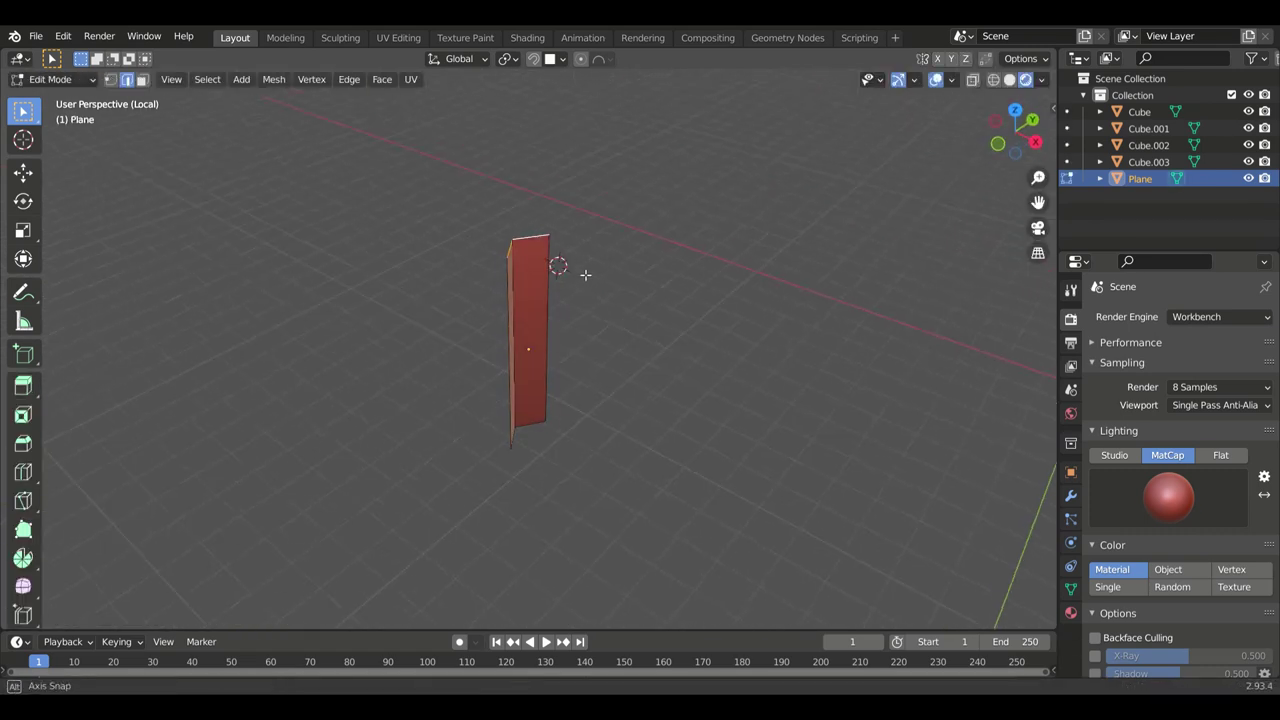
Step: Extrude the top edge up along Z, then along X to bend the post
key(g)
key(z)
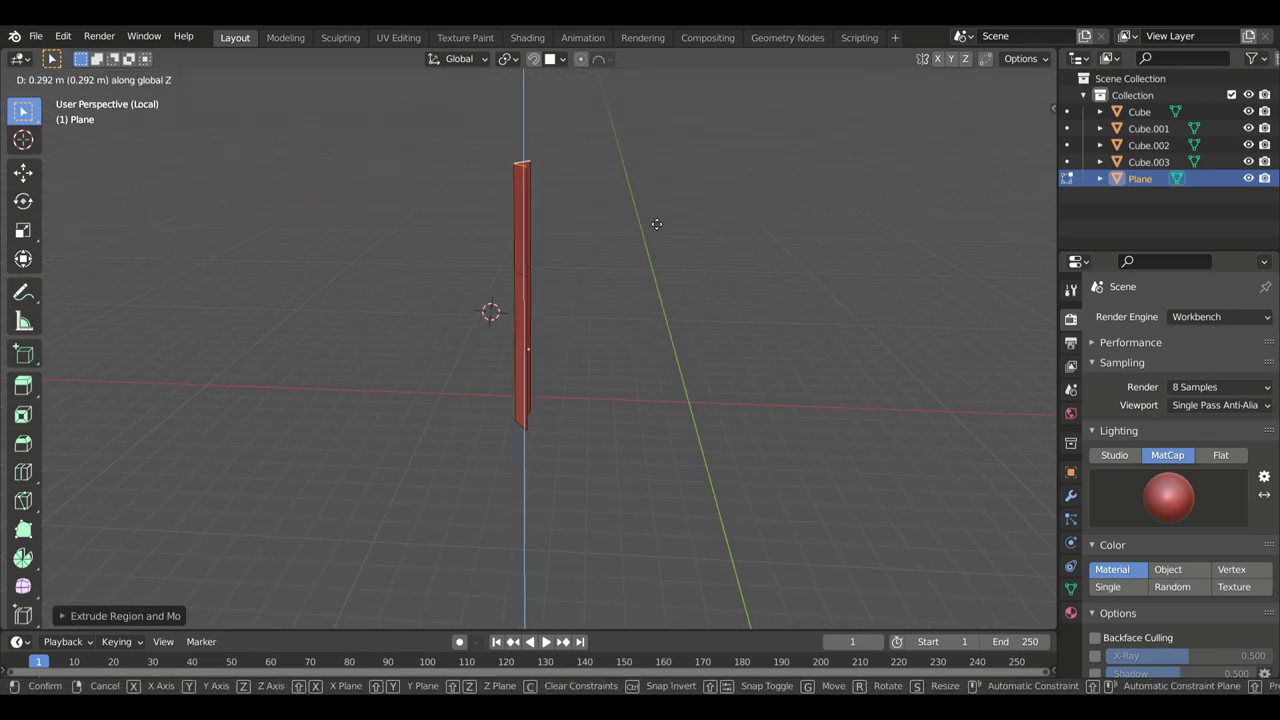
click(637, 242)
key(g)
key(x)
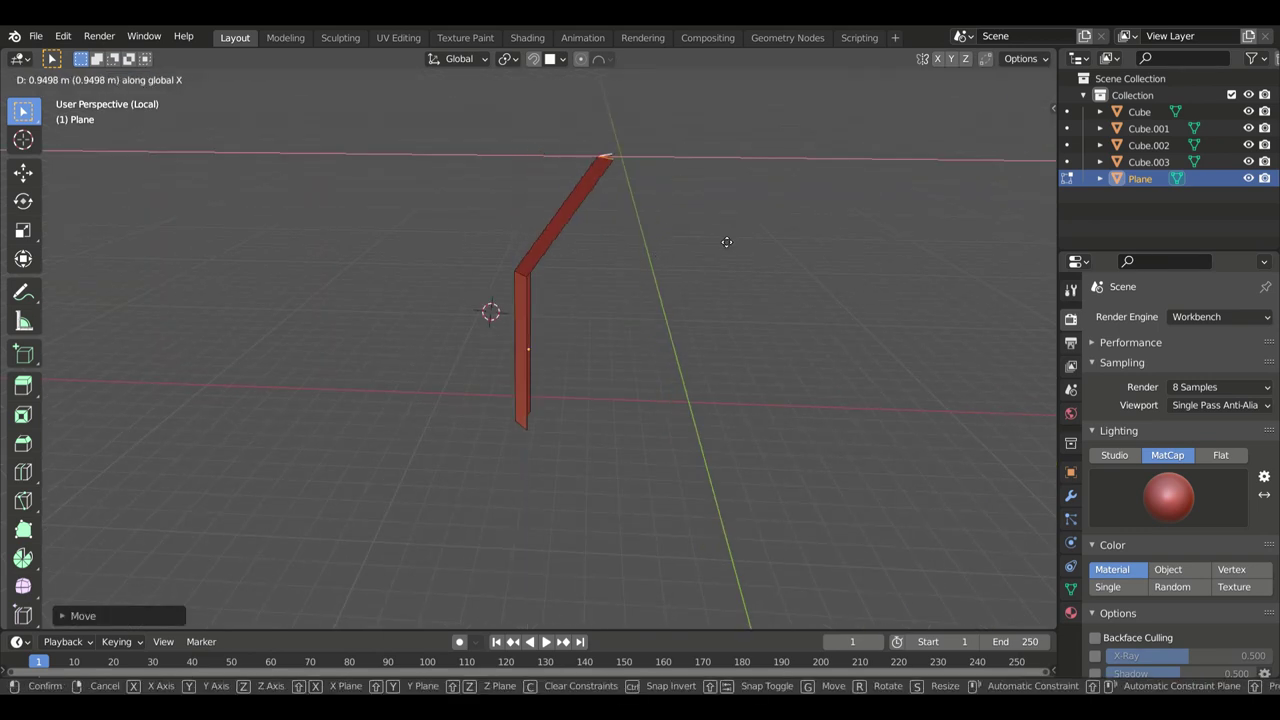
click(677, 229)
middle_drag(677, 229, 500, 259)
key(s)
key(x)
key(Escape)
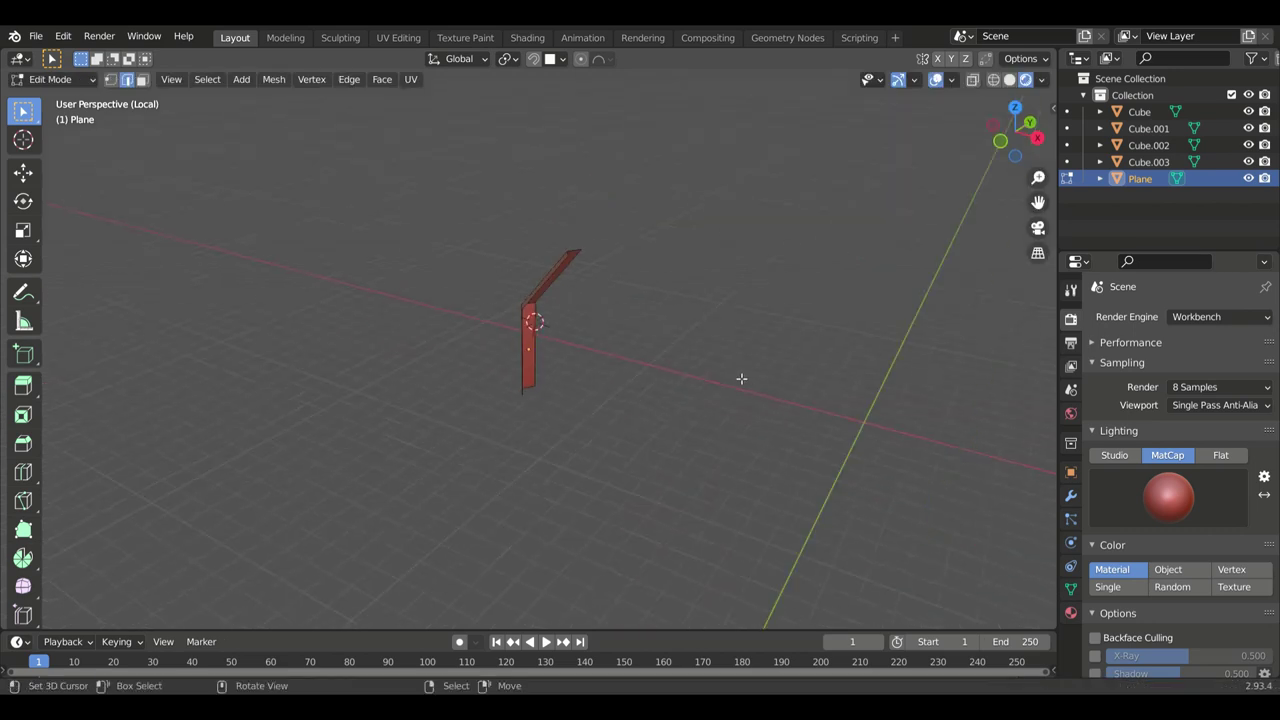
key(KP_Divide)
key(Tab)
Step: Move the bent post along X onto the top of the wall
key(g)
key(x)
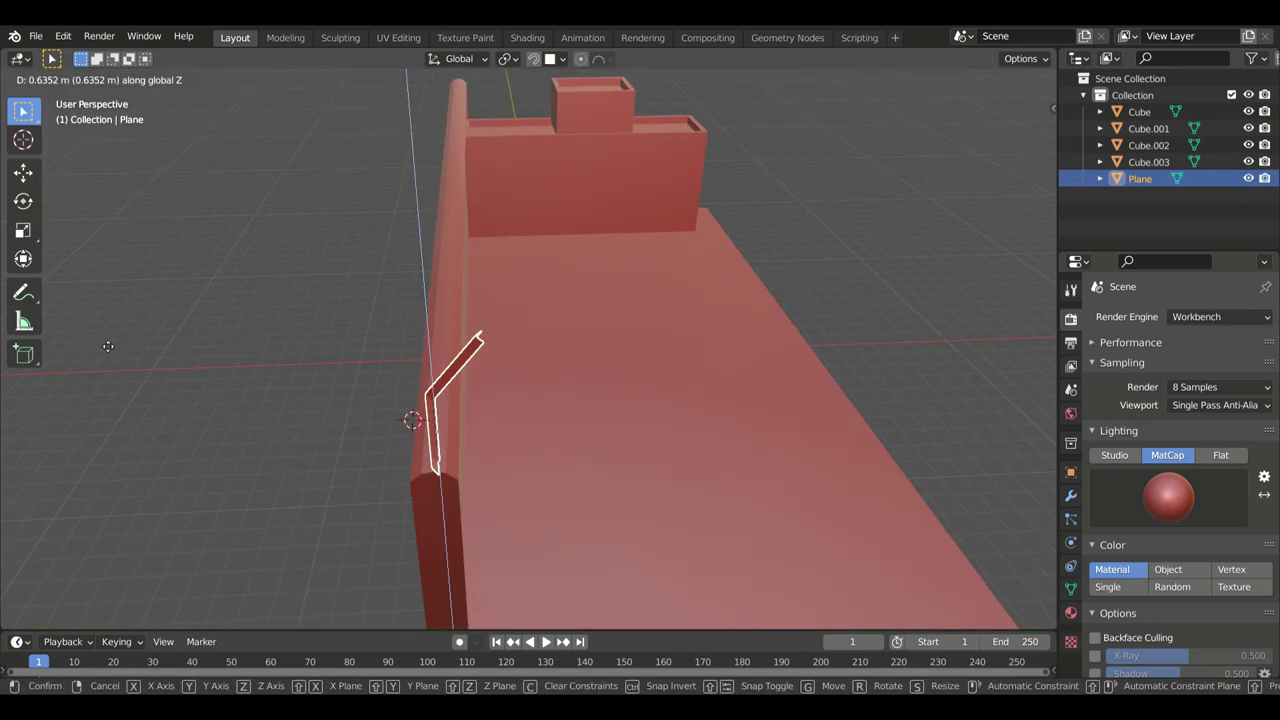
click(100, 363)
mouse_move(110, 363)
middle_down()
mouse_move(200, 333)
mouse_move(222, 351)
mouse_move(258, 330)
middle_up()
Step: Duplicate the post along Y into ten posts, Plane through Plane.009, along the wall
key(shift+d)
key(y)
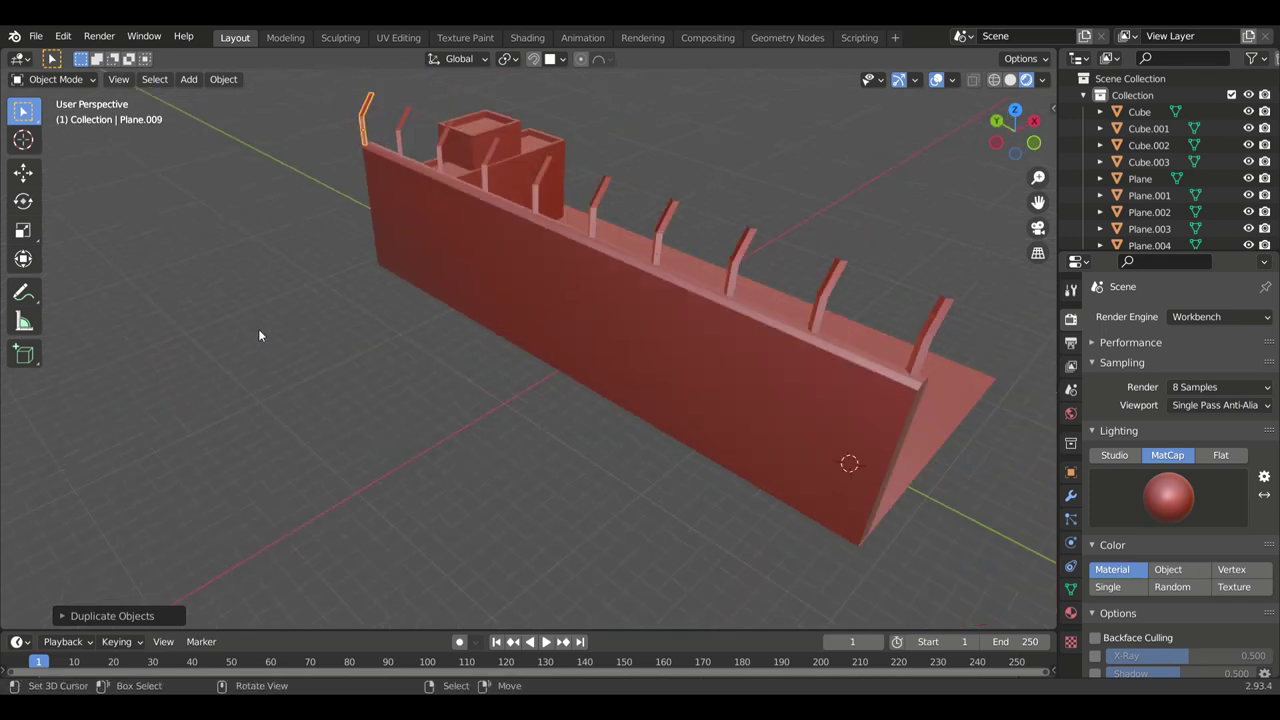
key(g)
key(x)
click(368, 333)
middle_drag(368, 333, 400, 360)
click(467, 422)
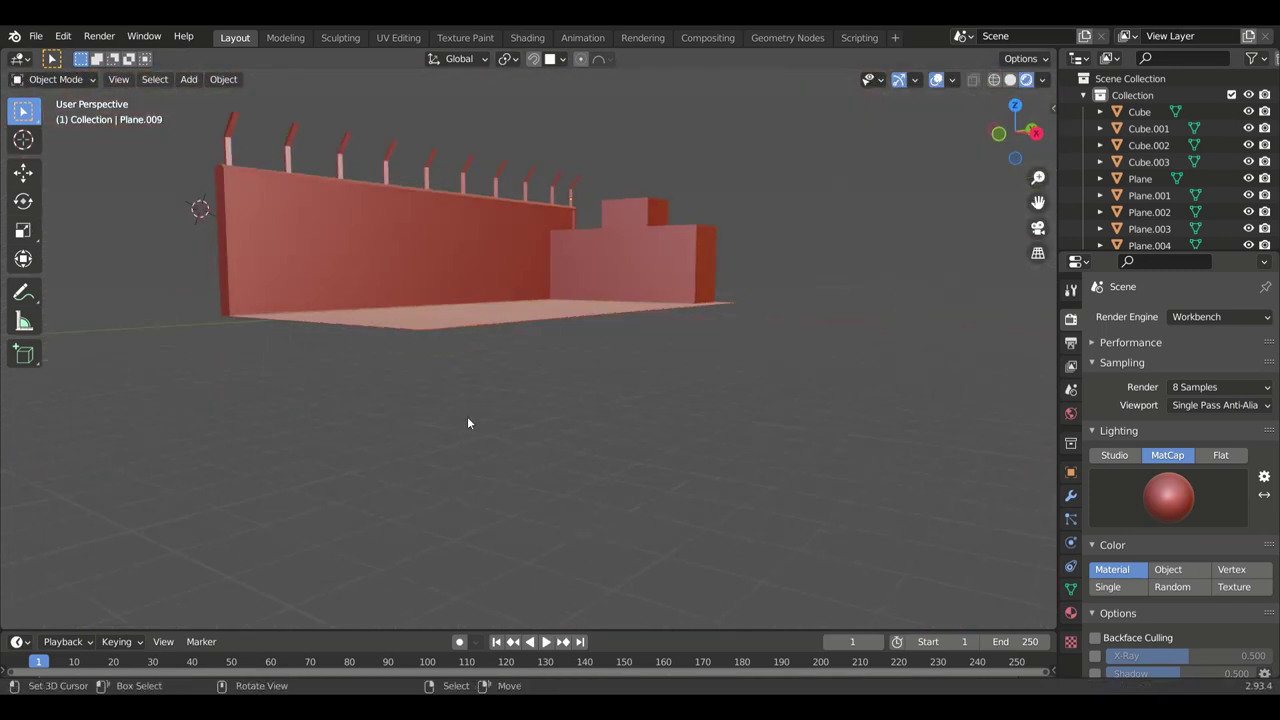
scroll(467, 422, up, 5)
middle_drag(406, 323, 286, 166)
key(shift+a)
Step: Add a cube, shrink it, and move it along Y beside the wall
click(420, 203)
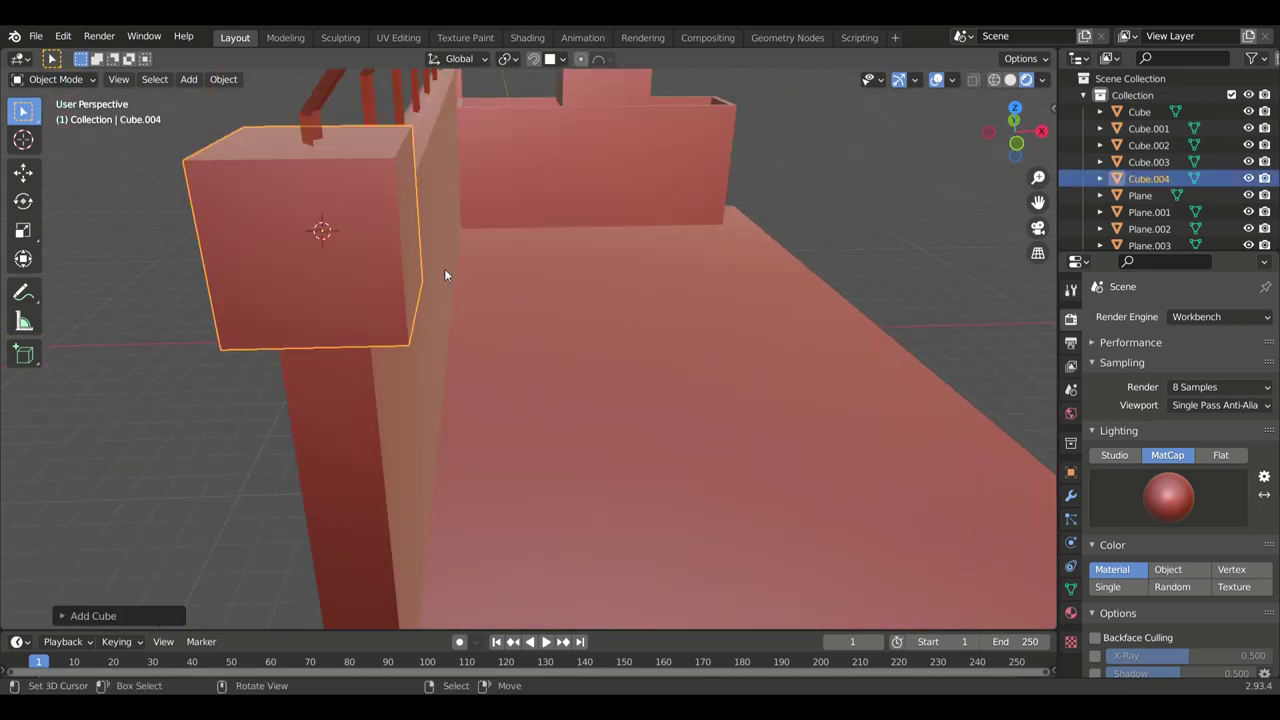
key(s)
click(360, 330)
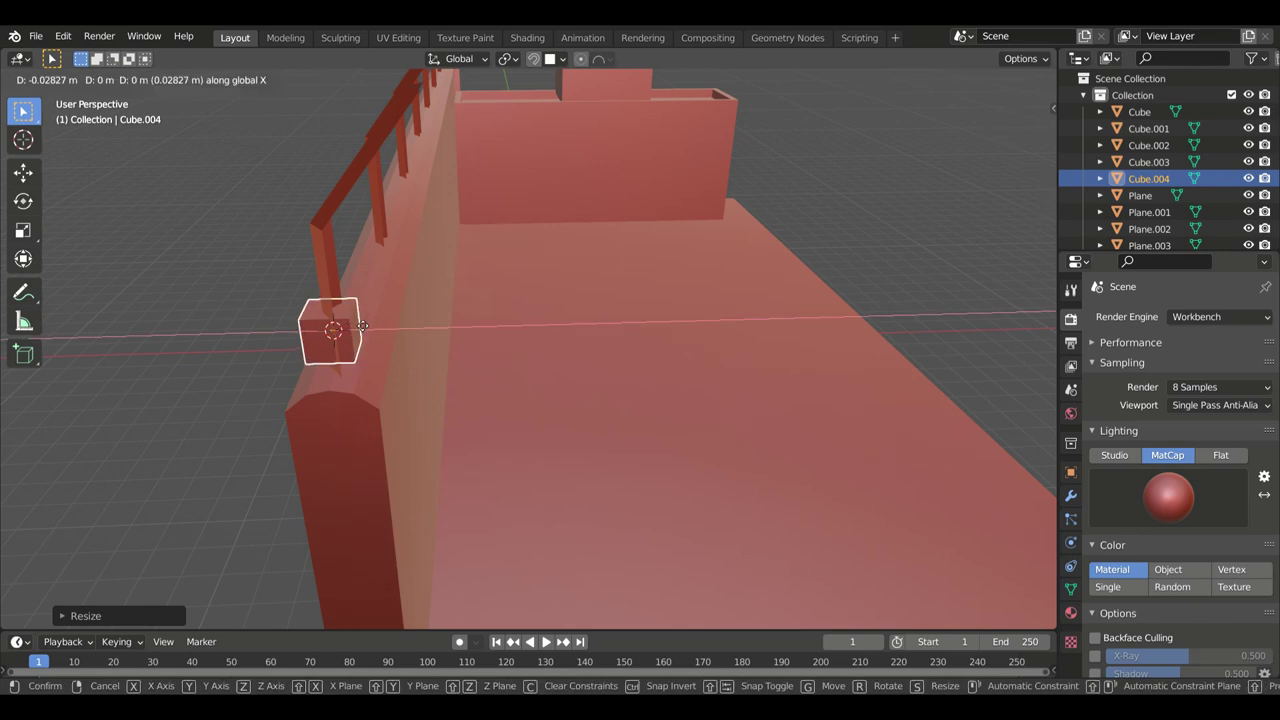
middle_drag(362, 325, 311, 359)
key(y)
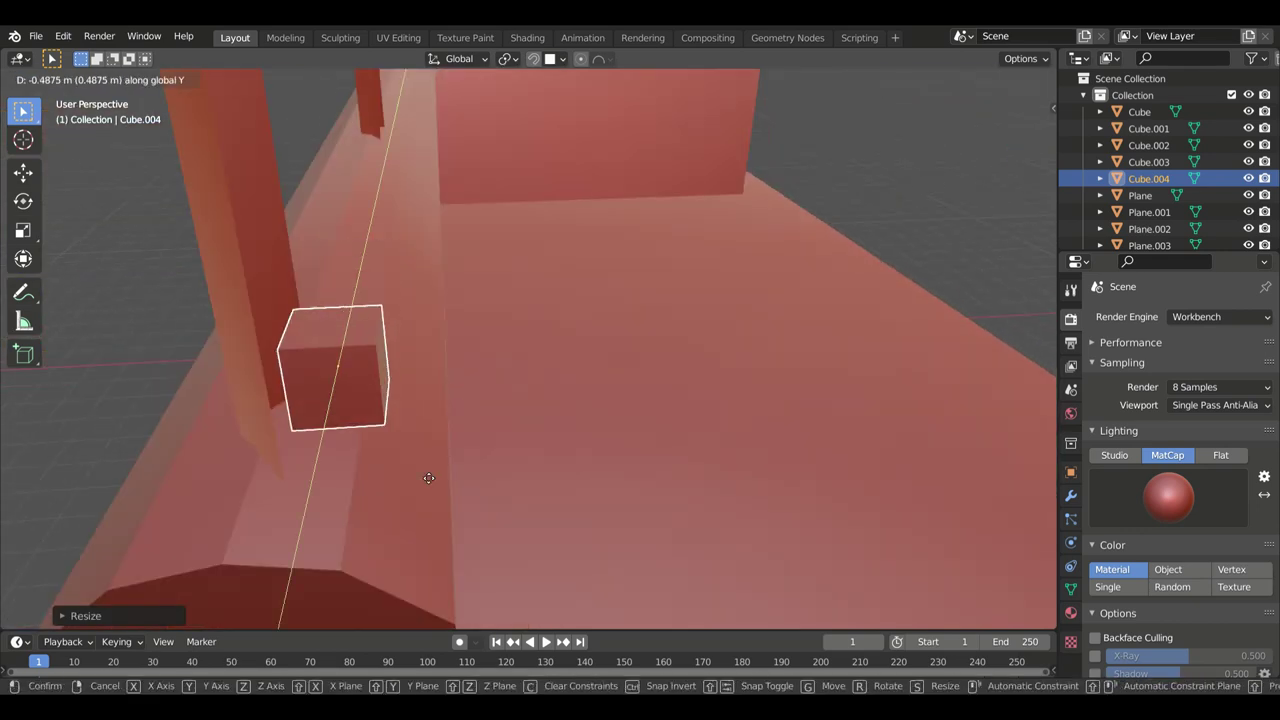
click(414, 482)
Step: Bevel the cube's geometry with many segments into a round cylinder
key(Tab)
key(KP_Divide)
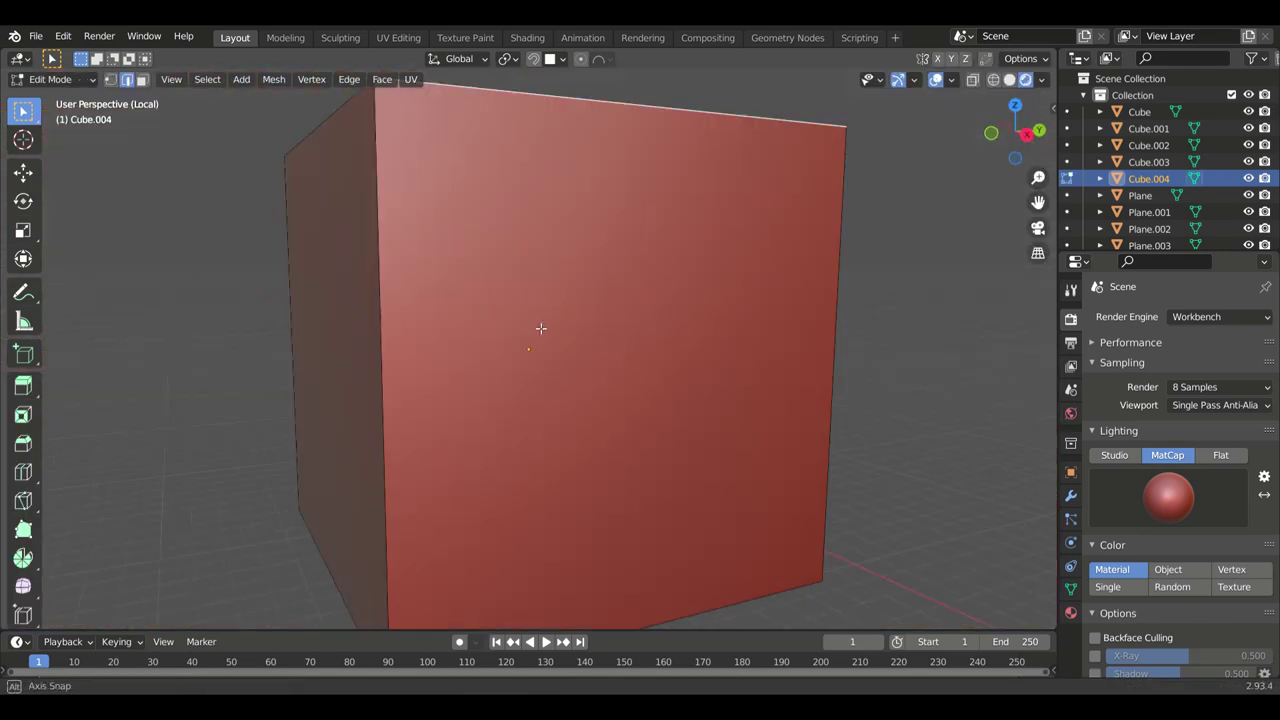
key(a)
middle_drag(540, 328, 523, 171)
key(ctrl+b)
scroll(700, 350, up, 10)
click(735, 112)
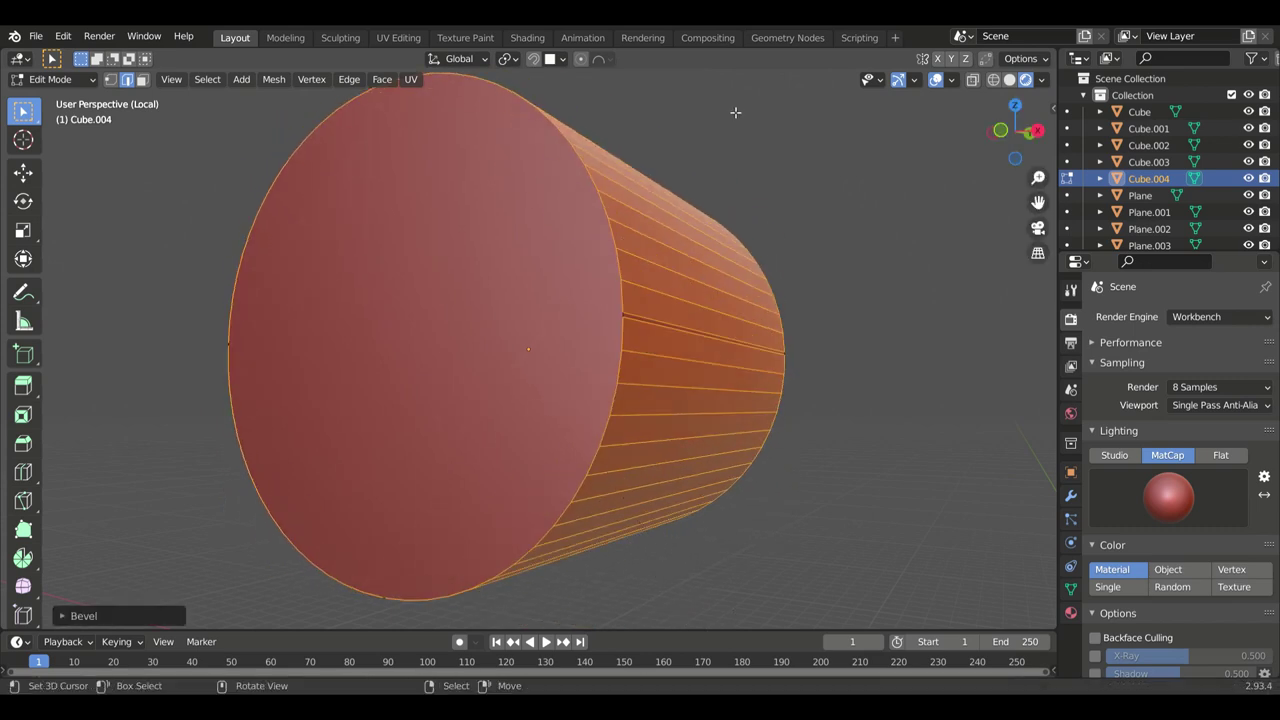
key(KP_Divide)
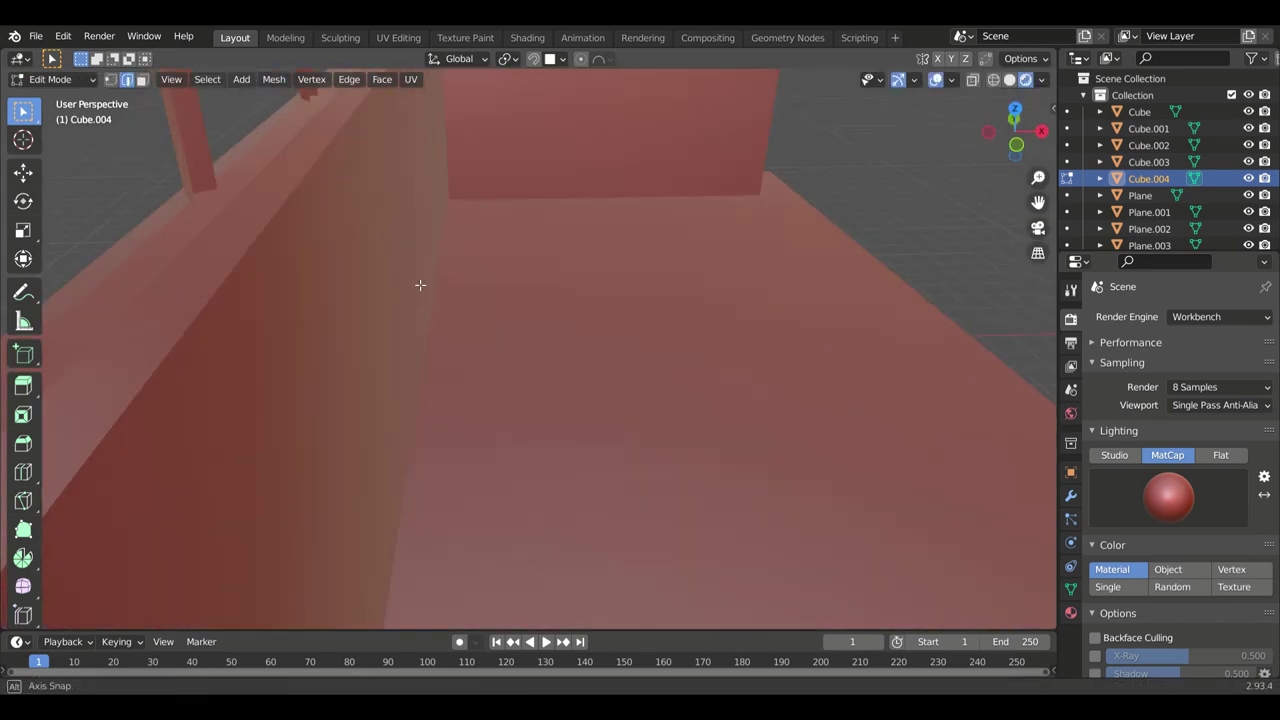
key(Tab)
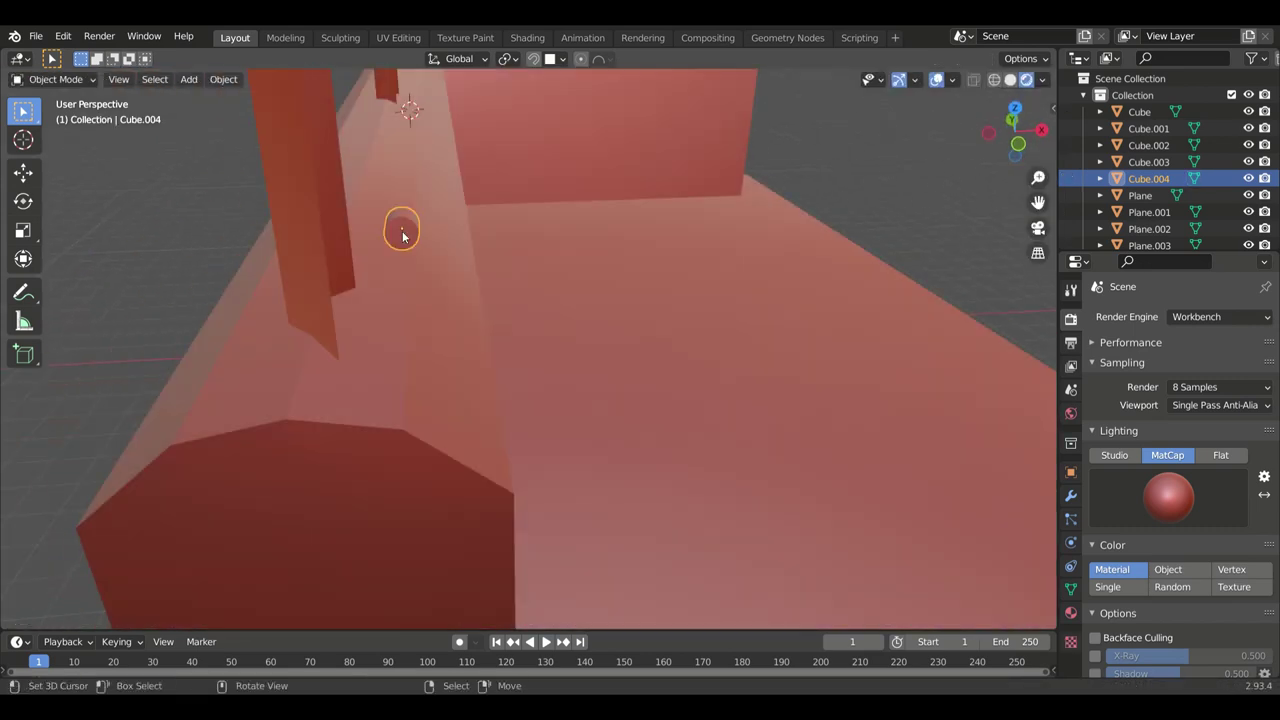
Step: Select the small cylinder and lengthen its end
key(g)
click(405, 240)
scroll(339, 320, down, 5)
shift+click(339, 320)
key(KP_Divide)
key(g)
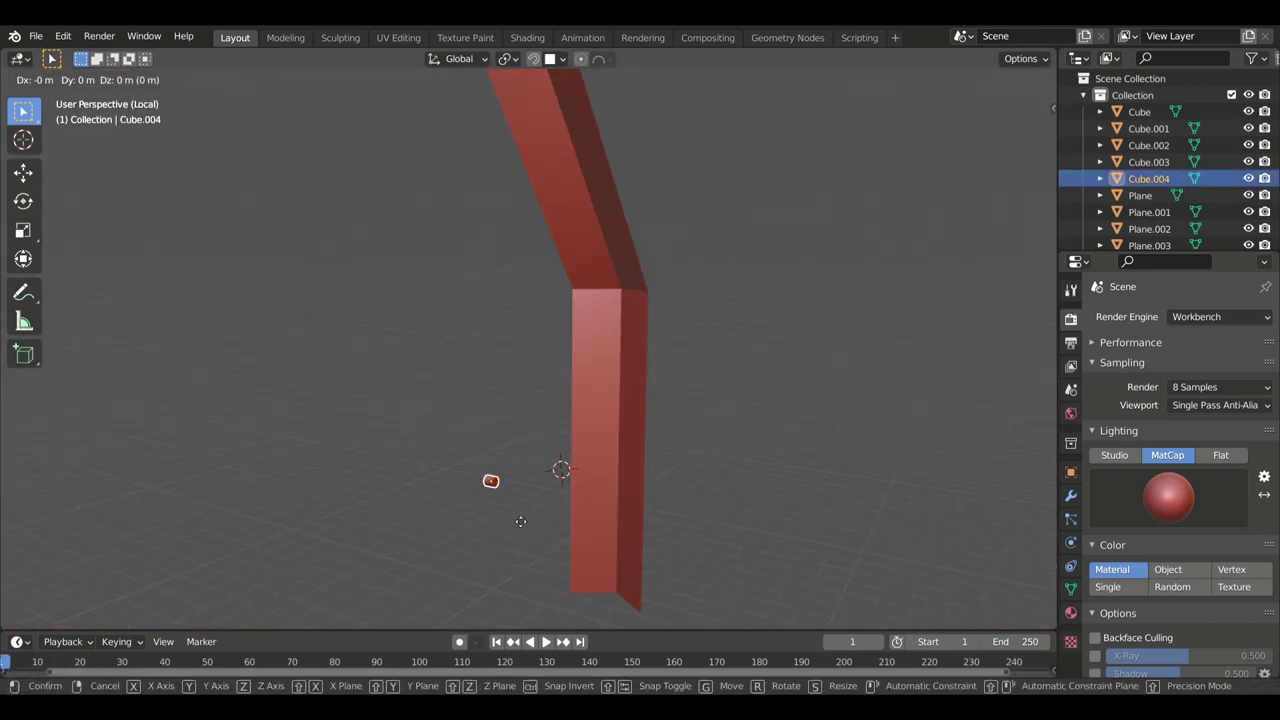
middle_drag(553, 513, 364, 527)
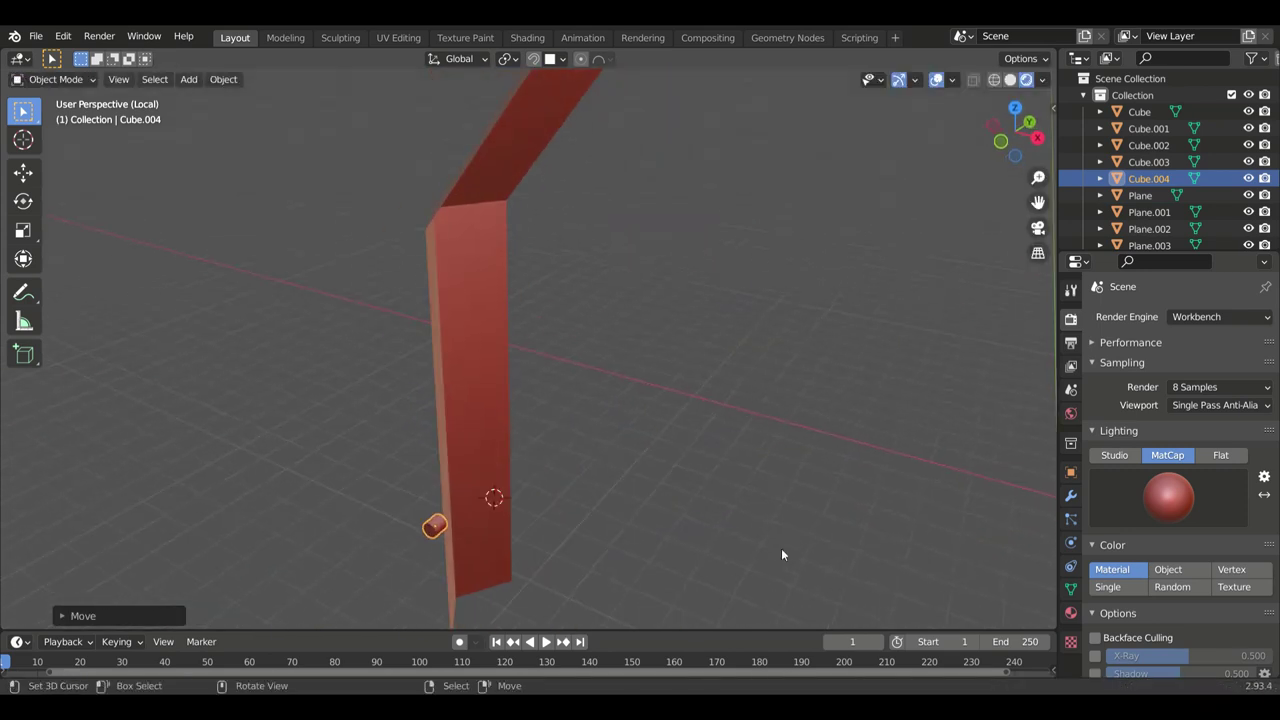
key(Tab)
key(KP_Divide)
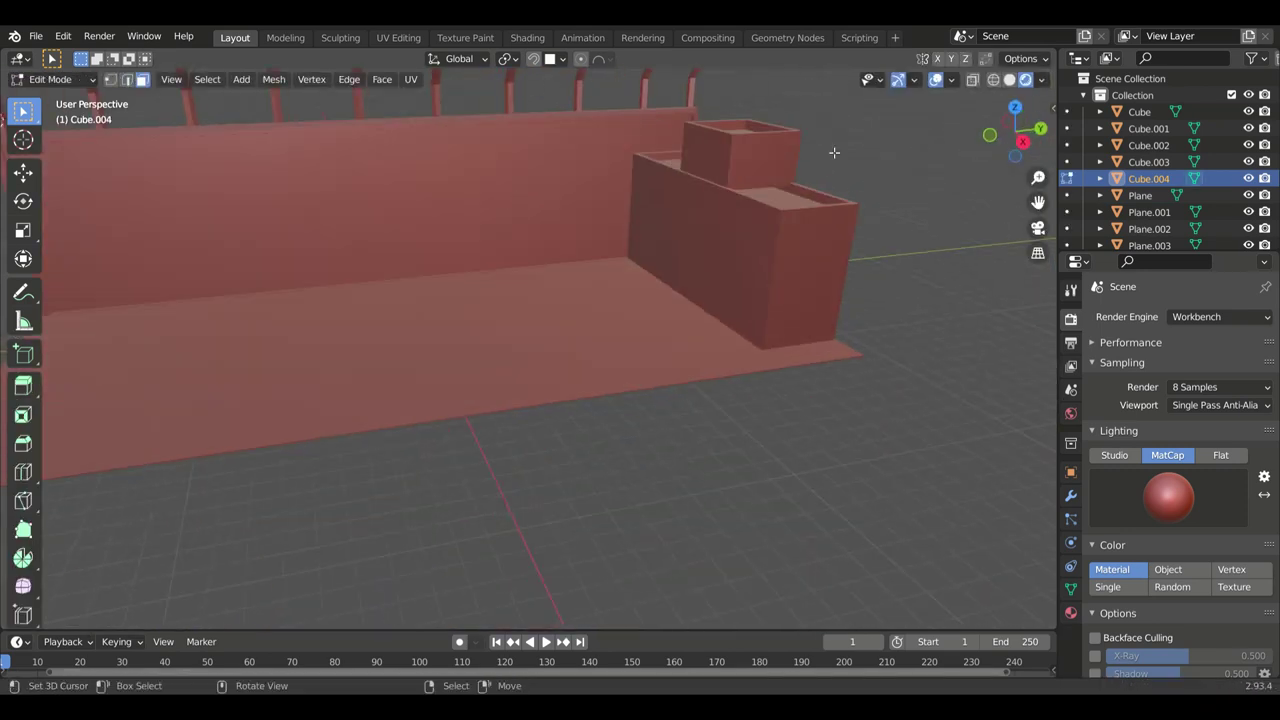
scroll(165, 229, up, 4)
mouse_move(165, 229)
middle_down()
mouse_move(434, 254)
mouse_move(512, 382)
middle_up()
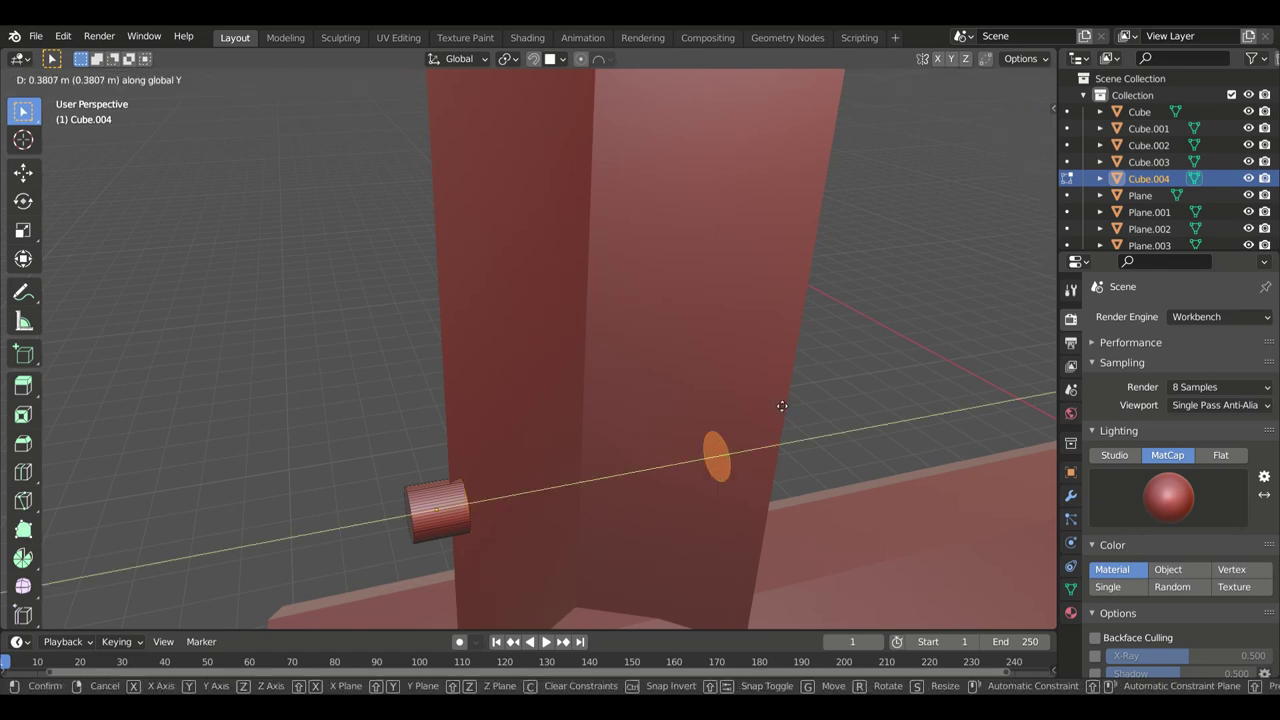
click(782, 406)
Step: Stretch the cylinder along the wall and move the rod up to the posts
mouse_move(782, 406)
middle_down()
mouse_move(537, 406)
mouse_move(311, 460)
middle_up()
key(g)
click(537, 406)
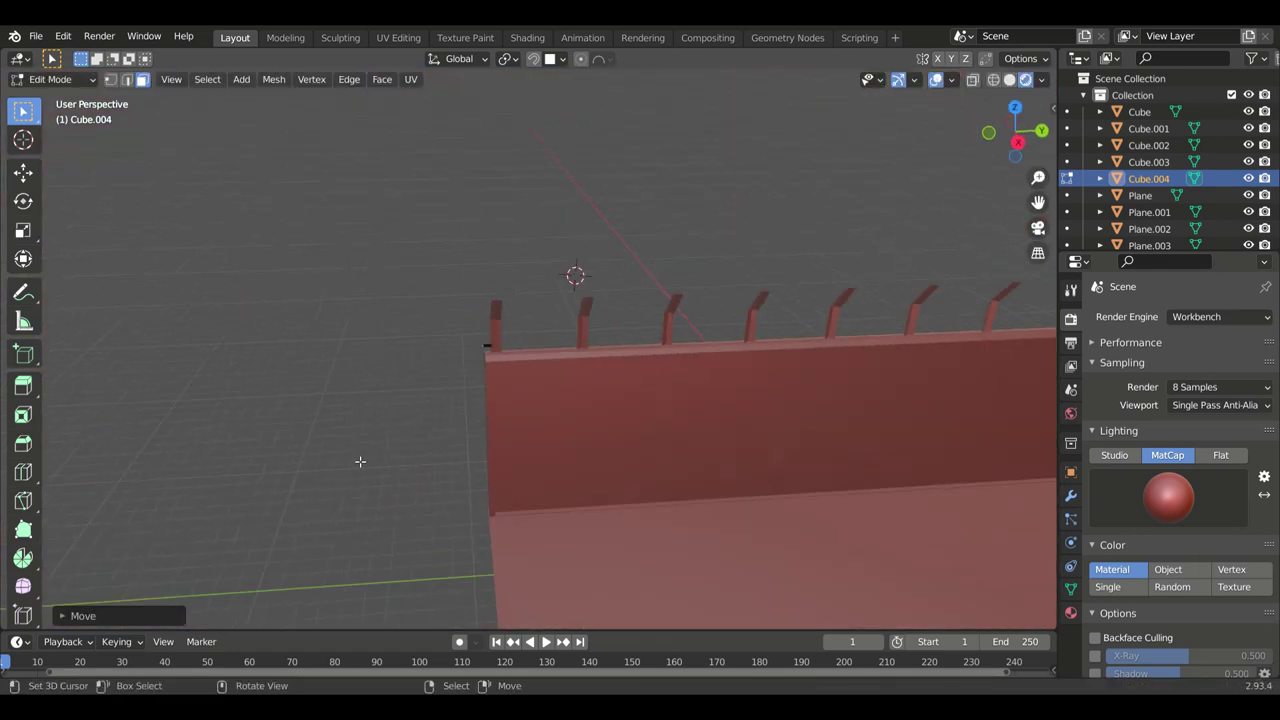
scroll(486, 356, up, 4)
scroll(486, 356, down, 4)
middle_drag(486, 356, 623, 466)
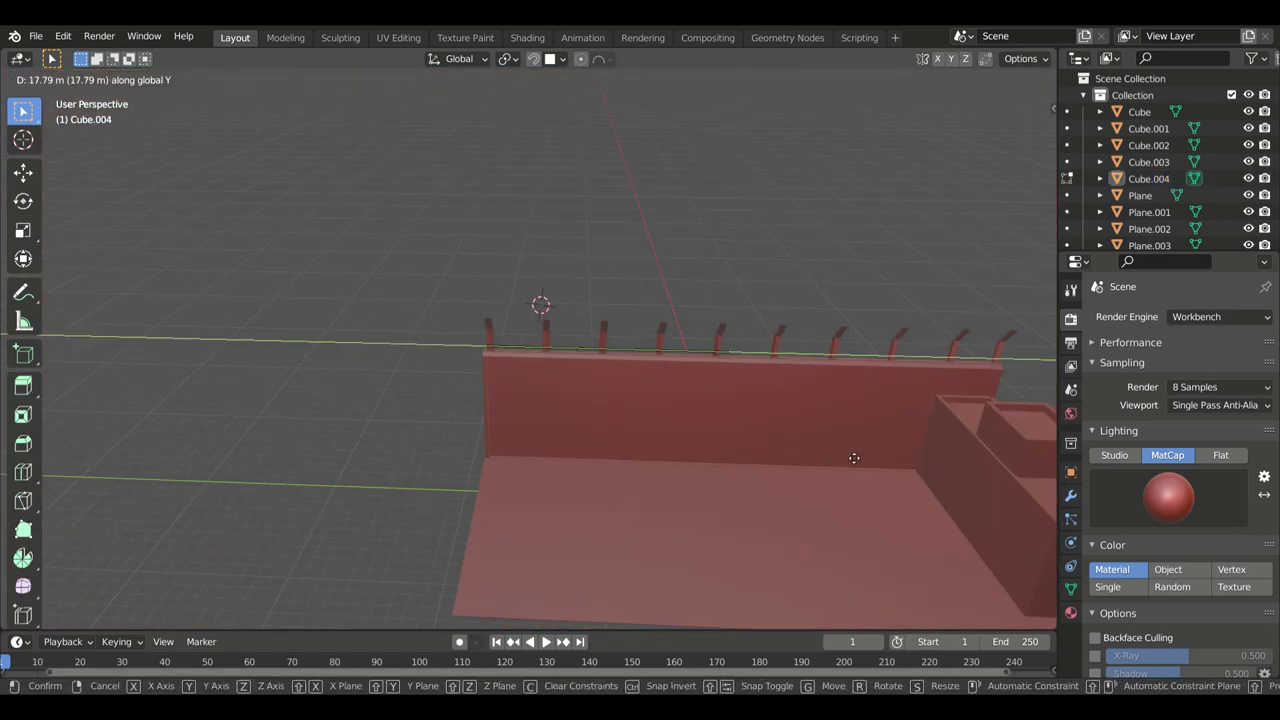
key(y)
middle_drag(386, 337, 581, 461)
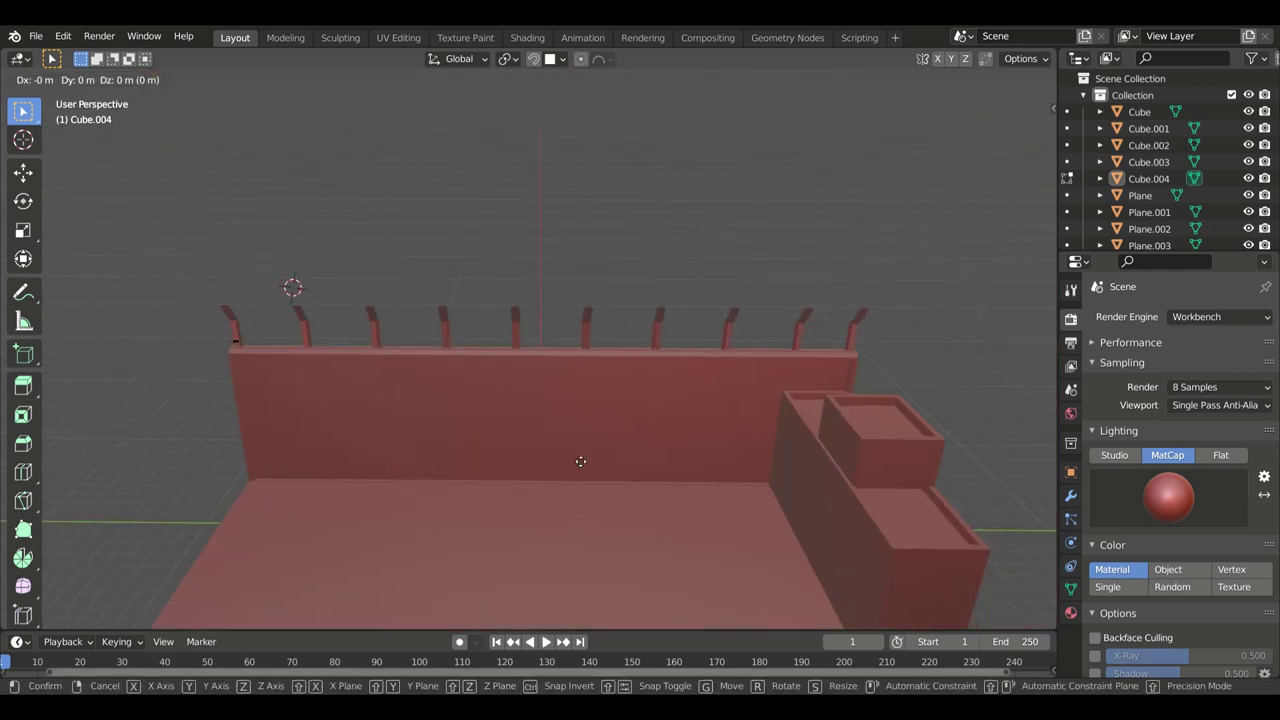
key(KP_Divide)
key(g)
click(457, 514)
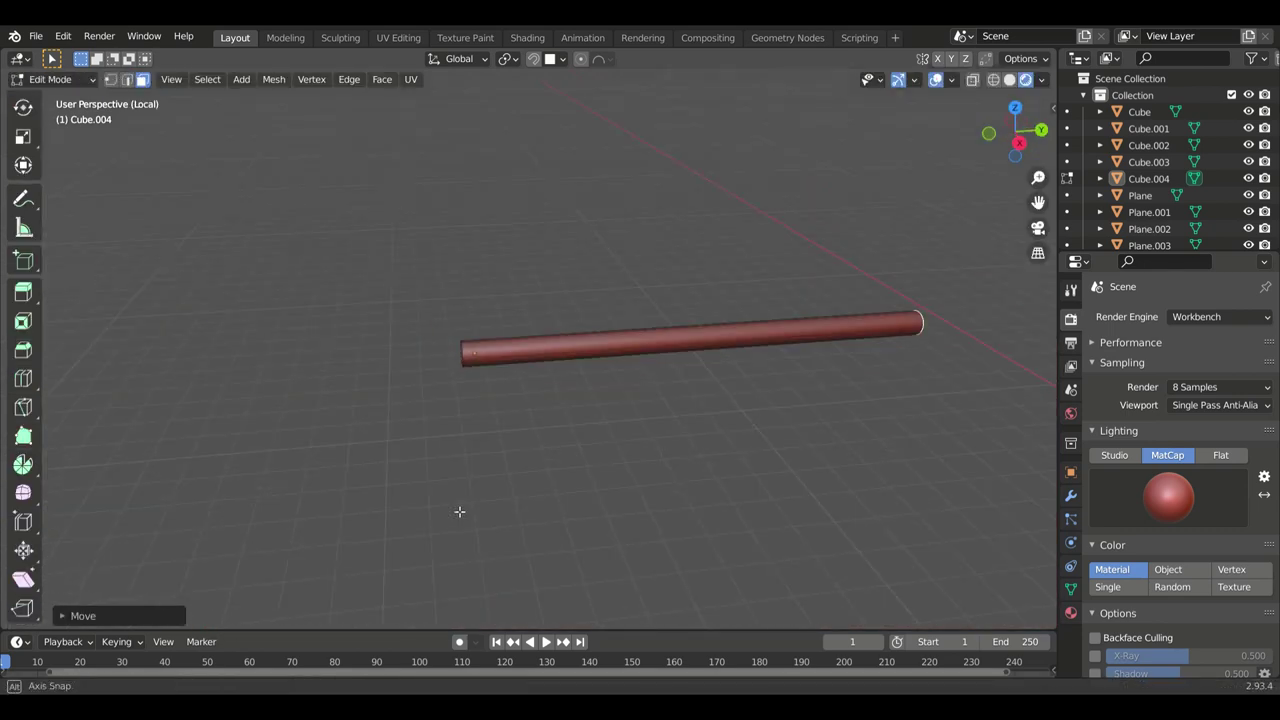
scroll(332, 358, up, 2)
middle_drag(332, 358, 150, 400)
Step: Extend the rod's end along Y so it spans the row of posts
key(g)
key(y)
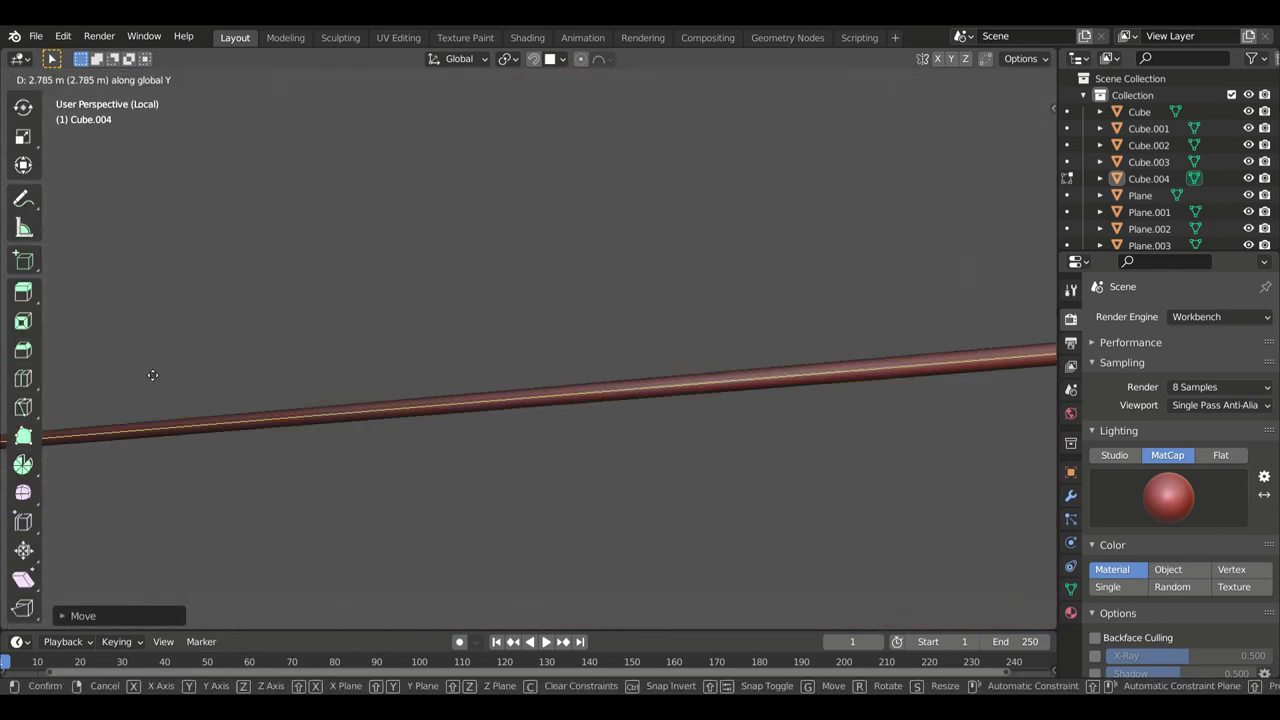
click(387, 455)
key(KP_Divide)
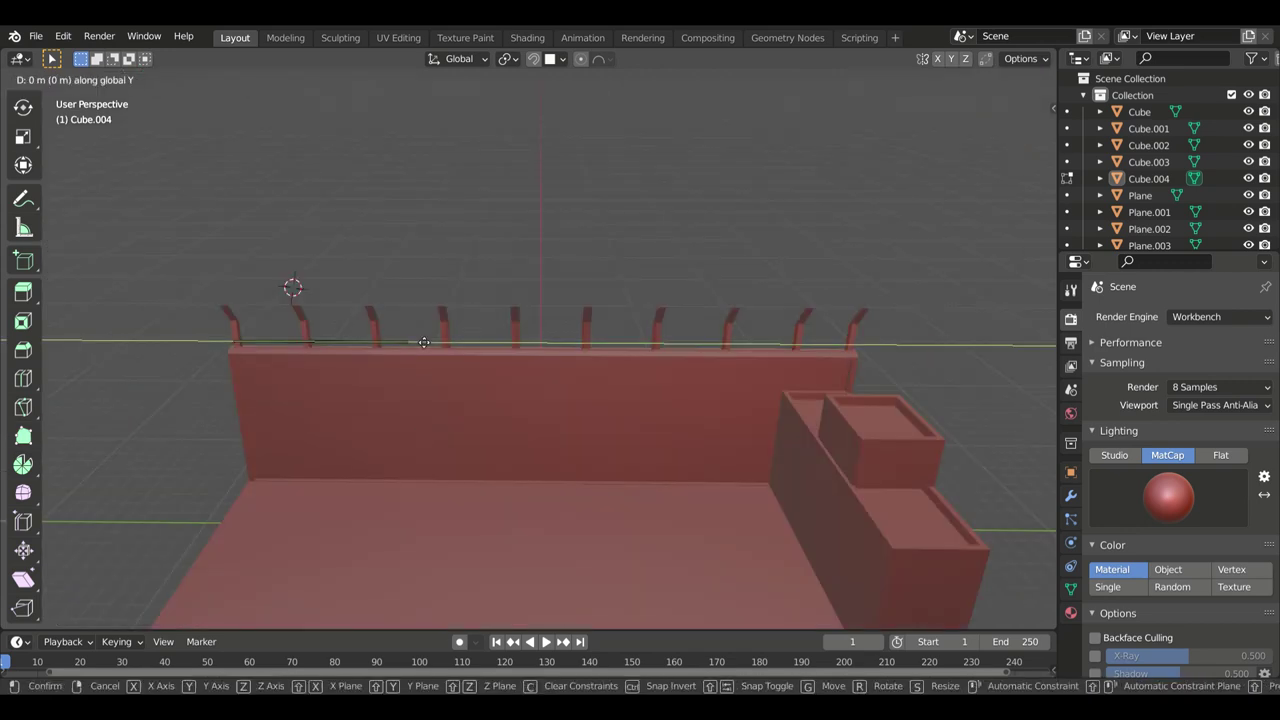
right_click(423, 342)
key(Tab)
Step: Duplicate the rail rod to start a second rail
mouse_move(423, 342)
middle_down()
mouse_move(743, 463)
mouse_move(549, 431)
mouse_move(560, 423)
mouse_move(528, 437)
middle_up()
key(shift+s)
key(Escape)
key(shift+d)
click(531, 430)
Step: Duplicate the rod lower down the posts and reposition the top rod
key(shift+d)
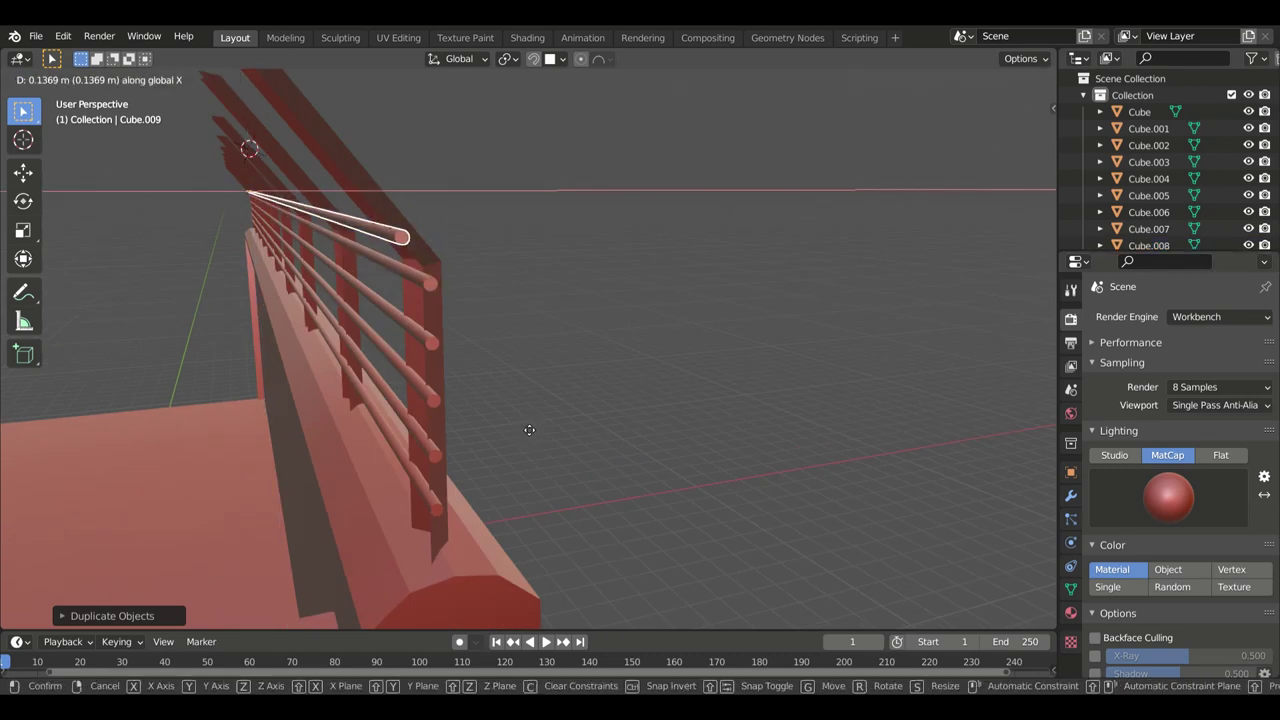
key(shift+z)
key(shift+z)
mouse_move(524, 430)
middle_down()
mouse_move(698, 331)
mouse_move(711, 316)
mouse_move(697, 287)
middle_up()
click(488, 343)
key(g)
click(498, 362)
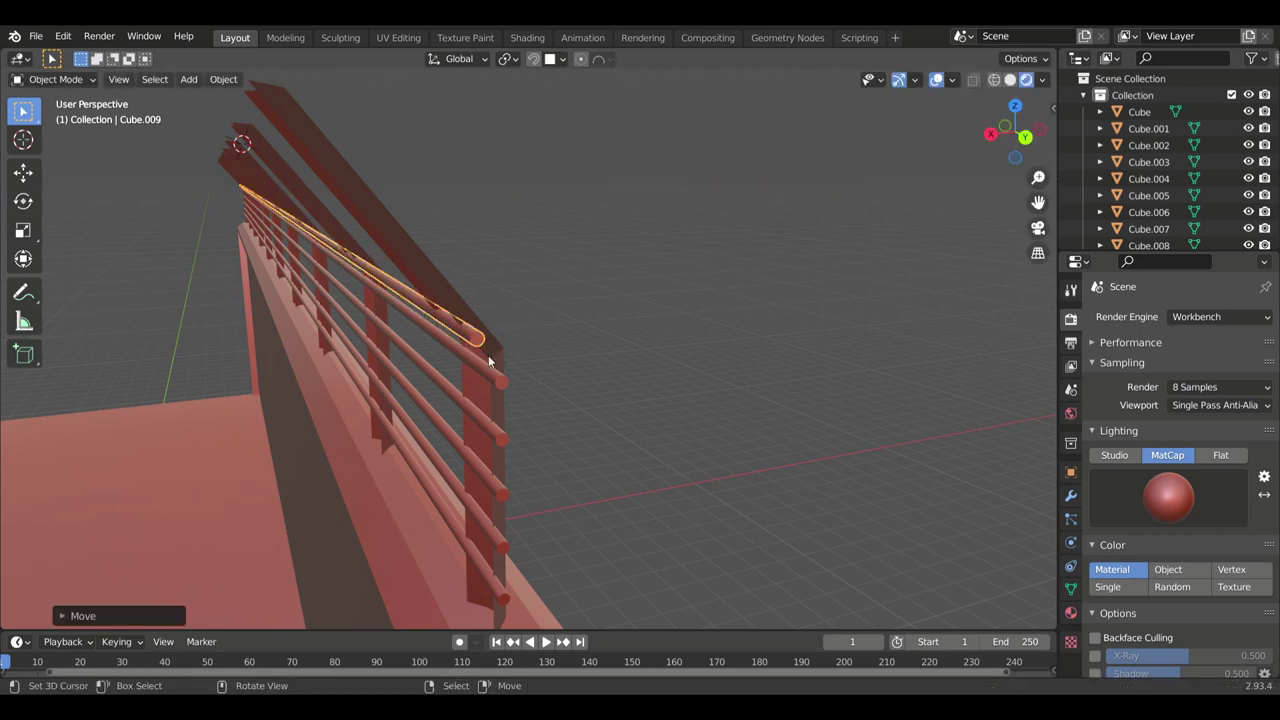
mouse_move(498, 362)
middle_down()
mouse_move(280, 237)
mouse_move(577, 220)
mouse_move(634, 410)
middle_up()
key(g)
click(278, 236)
click(577, 220)
Step: Duplicate the top rod, shift it along X, and add another rail copy up to Cube.012
click(502, 328)
key(shift+d)
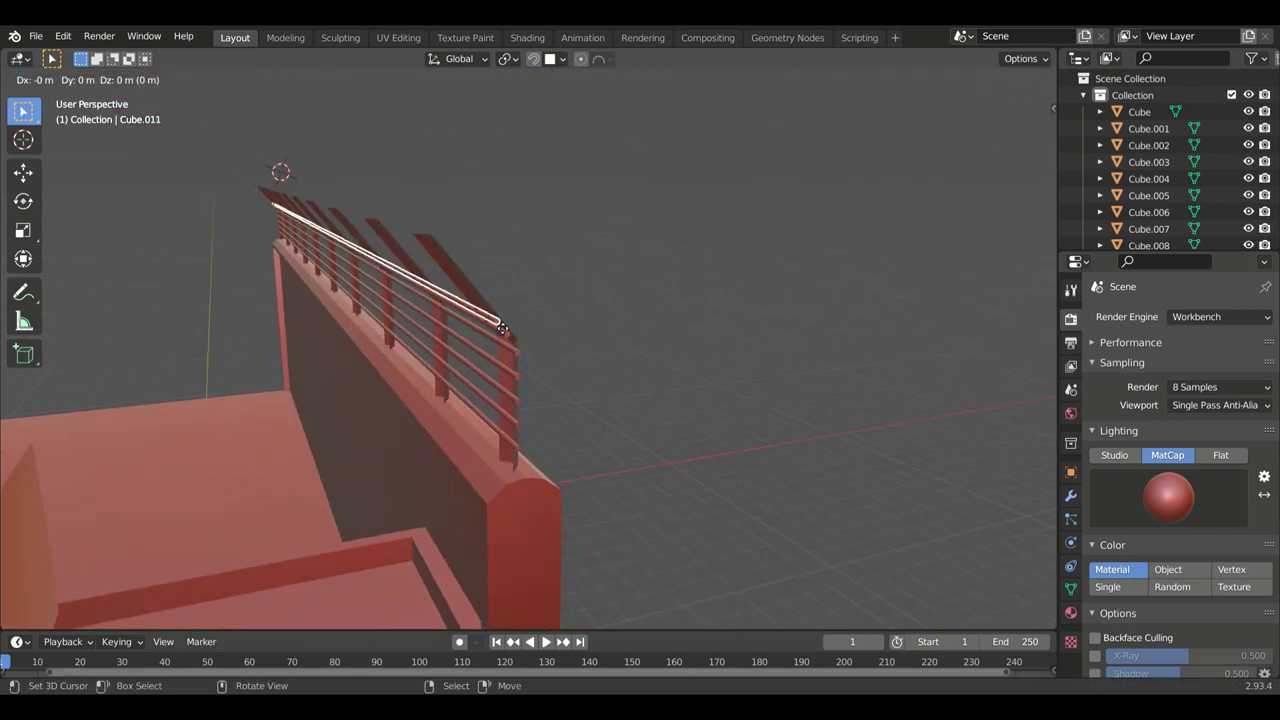
click(497, 325)
mouse_move(497, 325)
middle_down()
mouse_move(474, 337)
mouse_move(486, 315)
mouse_move(386, 300)
mouse_move(398, 307)
middle_up()
key(g)
key(x)
click(474, 337)
scroll(398, 307, up, 3)
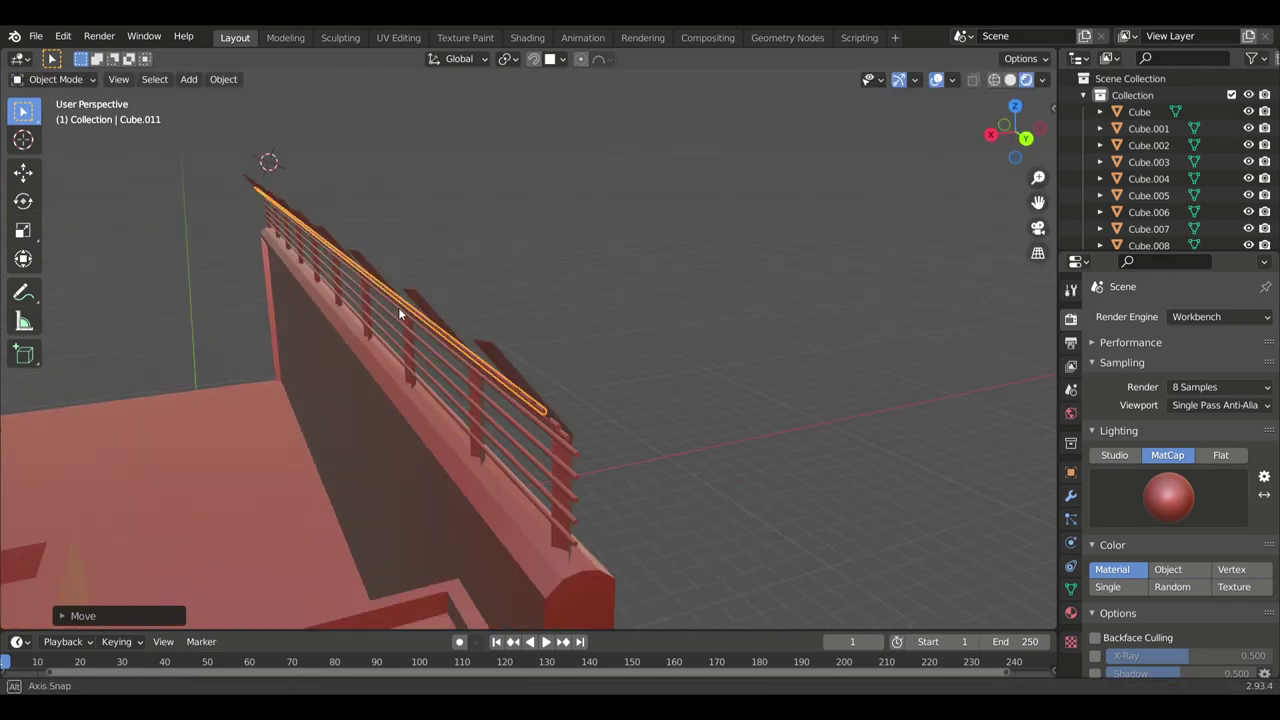
scroll(538, 250, up, 3)
key(shift+d)
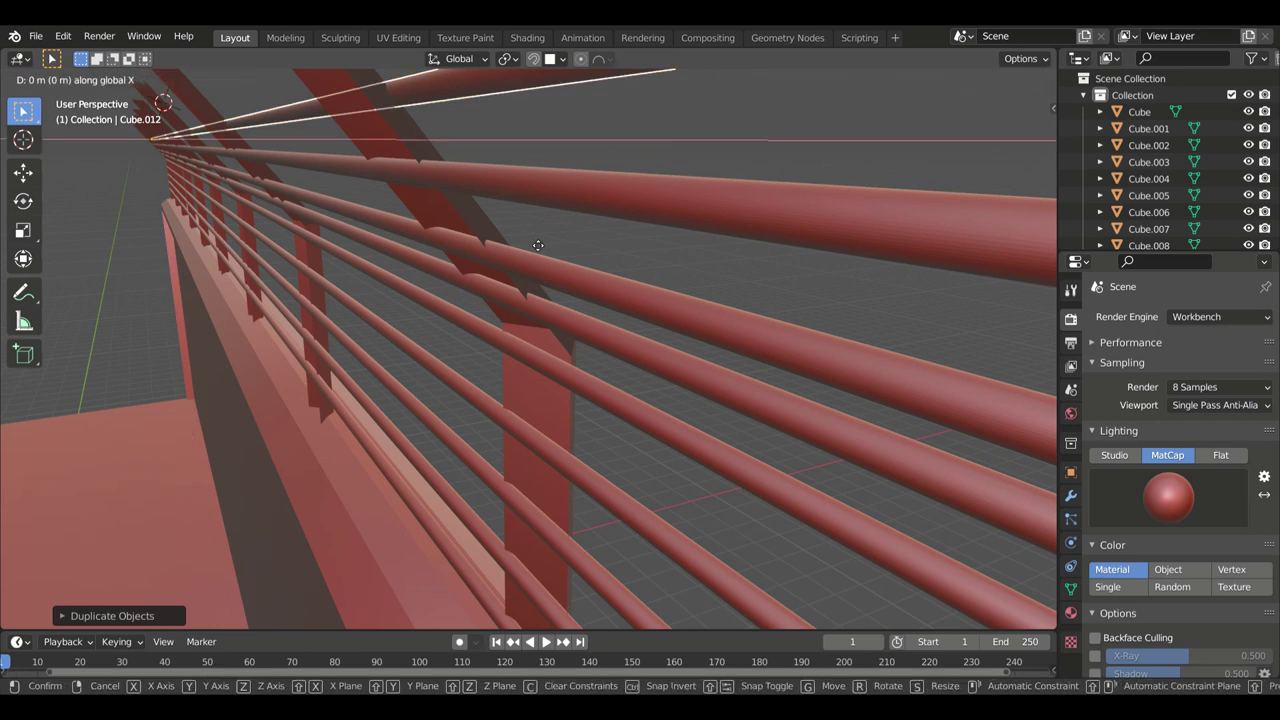
mouse_move(527, 245)
middle_down()
mouse_move(737, 337)
mouse_move(851, 414)
mouse_move(911, 534)
mouse_move(748, 468)
middle_up()
scroll(748, 468, down, 3)
Step: Add a small cube, Cube.013, on the floor and scale it along X
key(shift+a)
click(717, 534)
key(s)
key(x)
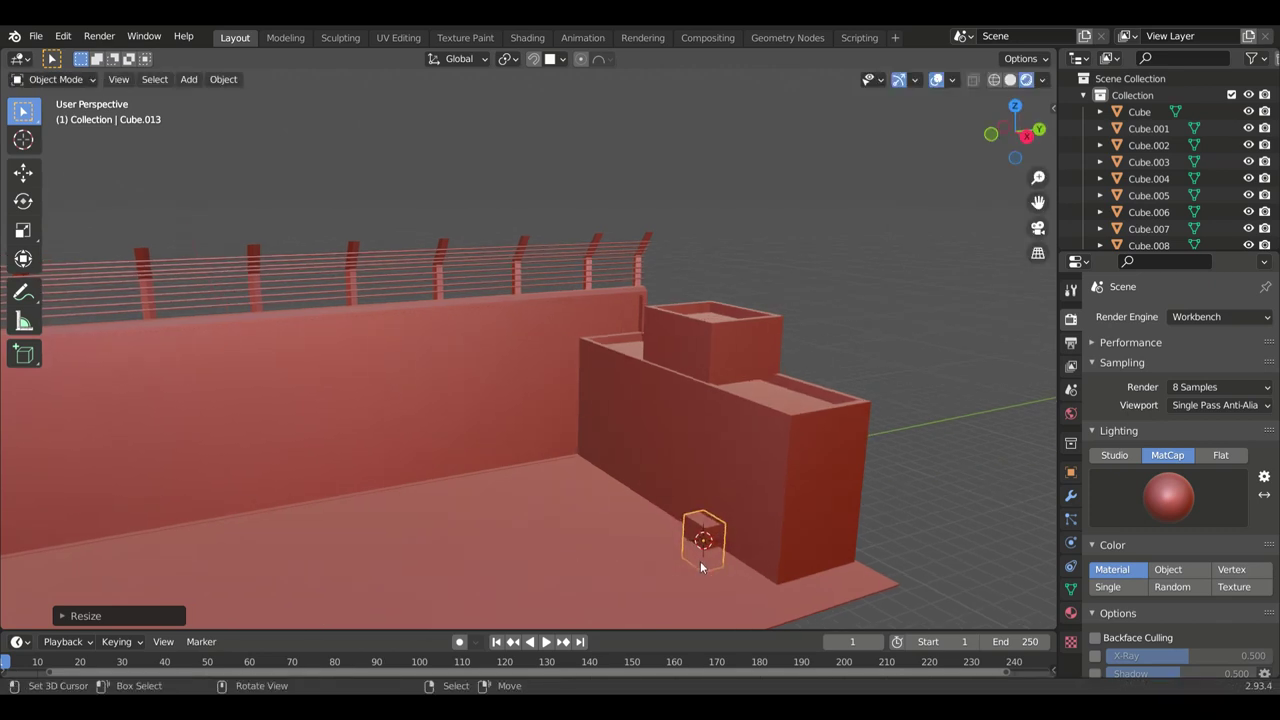
Step: Stretch Cube.013 upward into a tall thin pillar against the block
click(700, 561)
key(g)
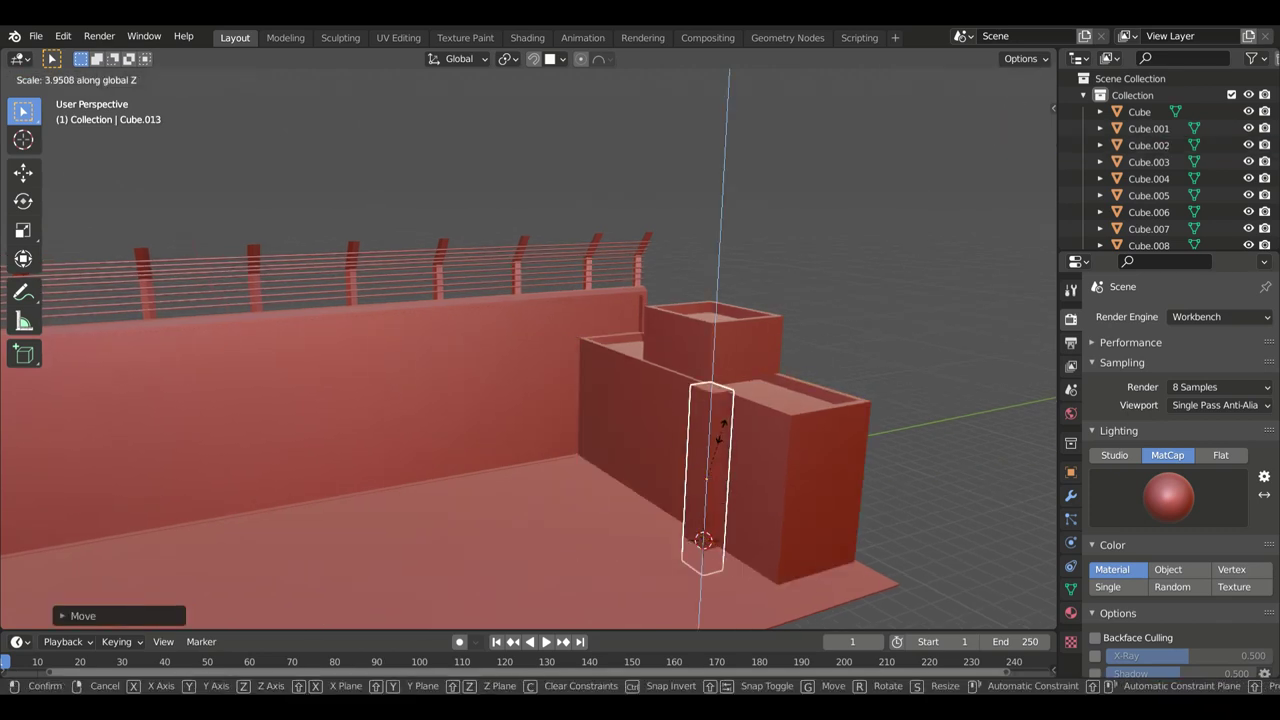
click(718, 432)
middle_drag(718, 432, 712, 349)
key(Tab)
scroll(760, 480, up, 3)
scroll(801, 540, up, 2)
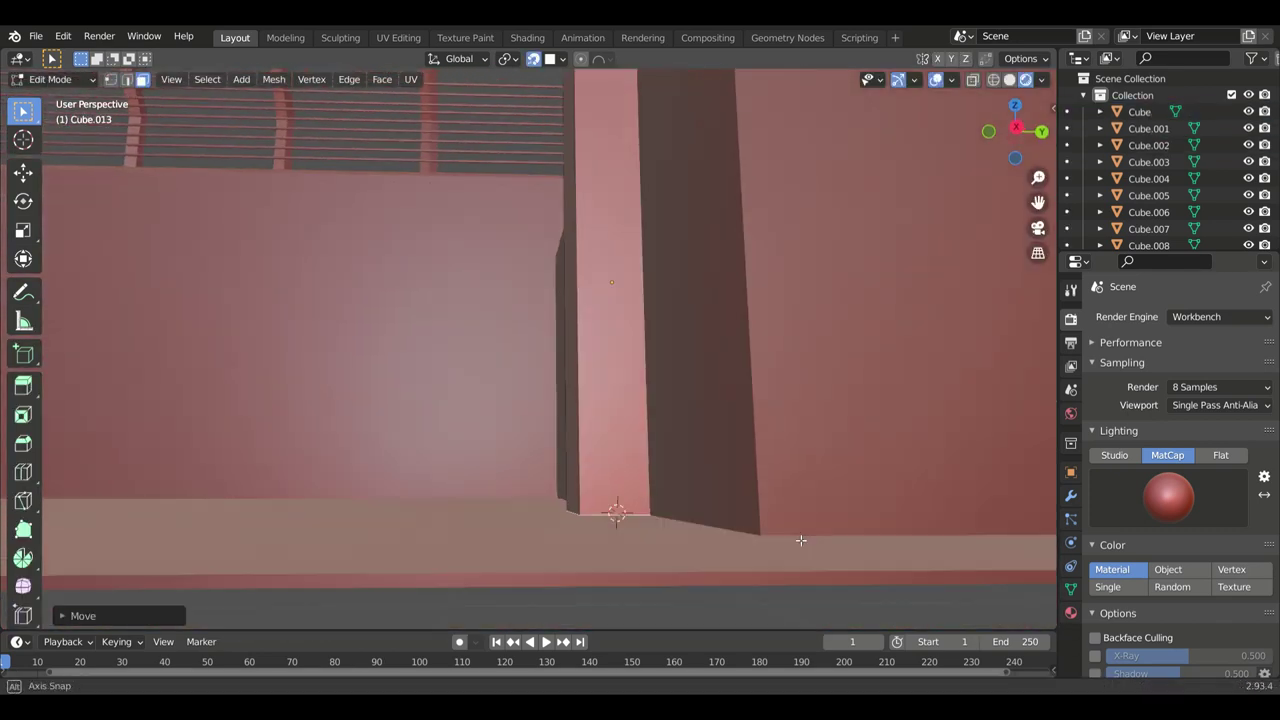
key(Tab)
scroll(801, 540, down, 5)
Step: Place a copied pillar at the deck corner and add a new cube beside it
click(510, 538)
middle_drag(510, 538, 826, 432)
click(875, 503)
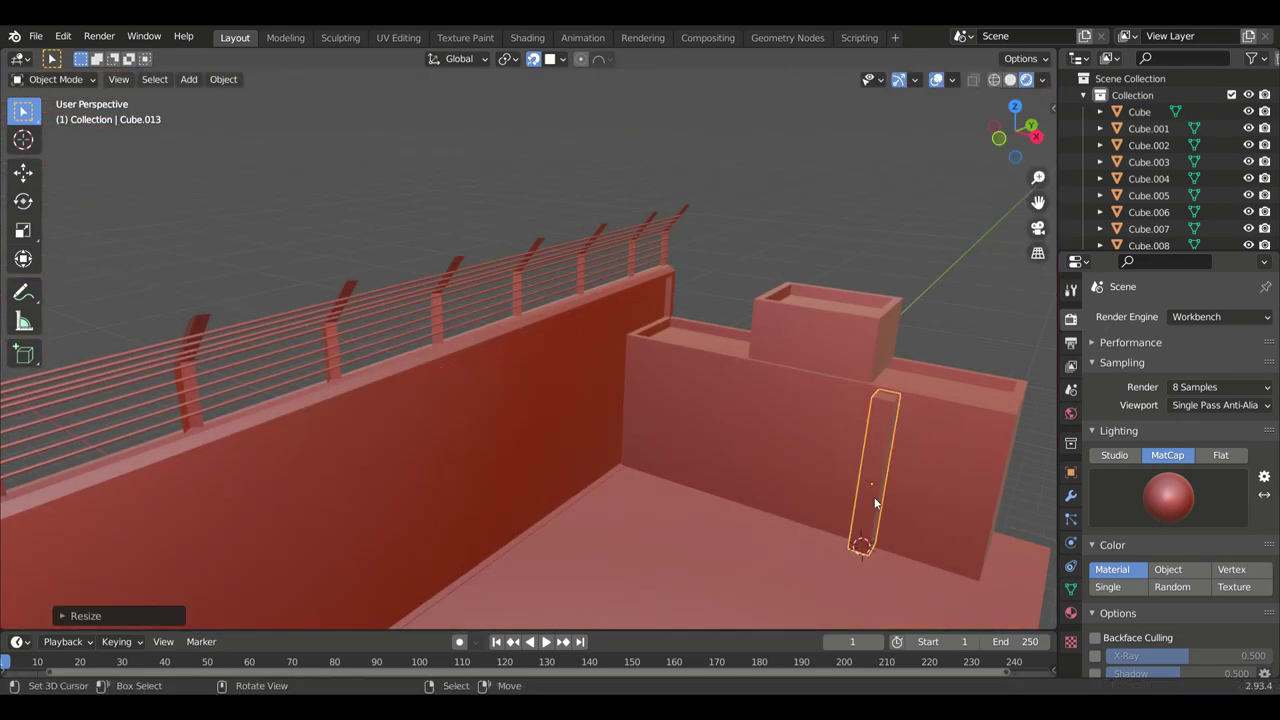
click(727, 468)
middle_drag(727, 468, 794, 463)
key(shift+a)
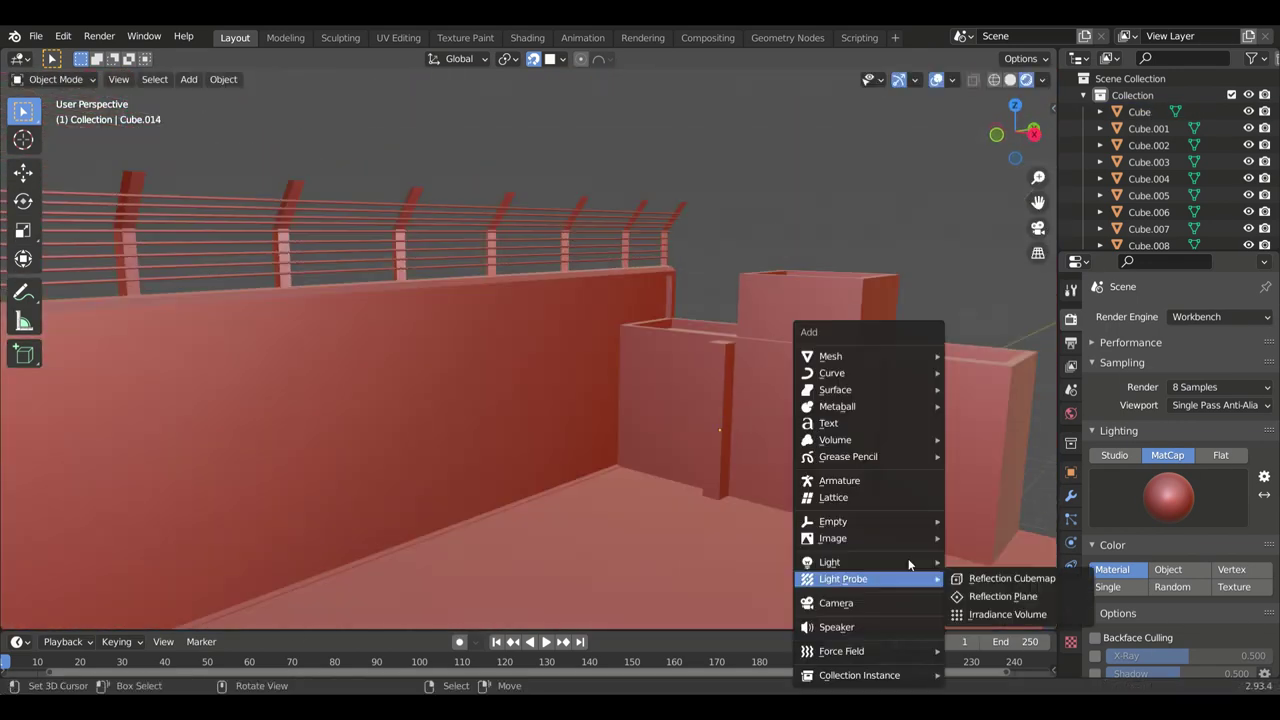
click(925, 376)
Step: Slide the new cube along X into the wall corner
middle_drag(911, 539, 900, 520)
key(g)
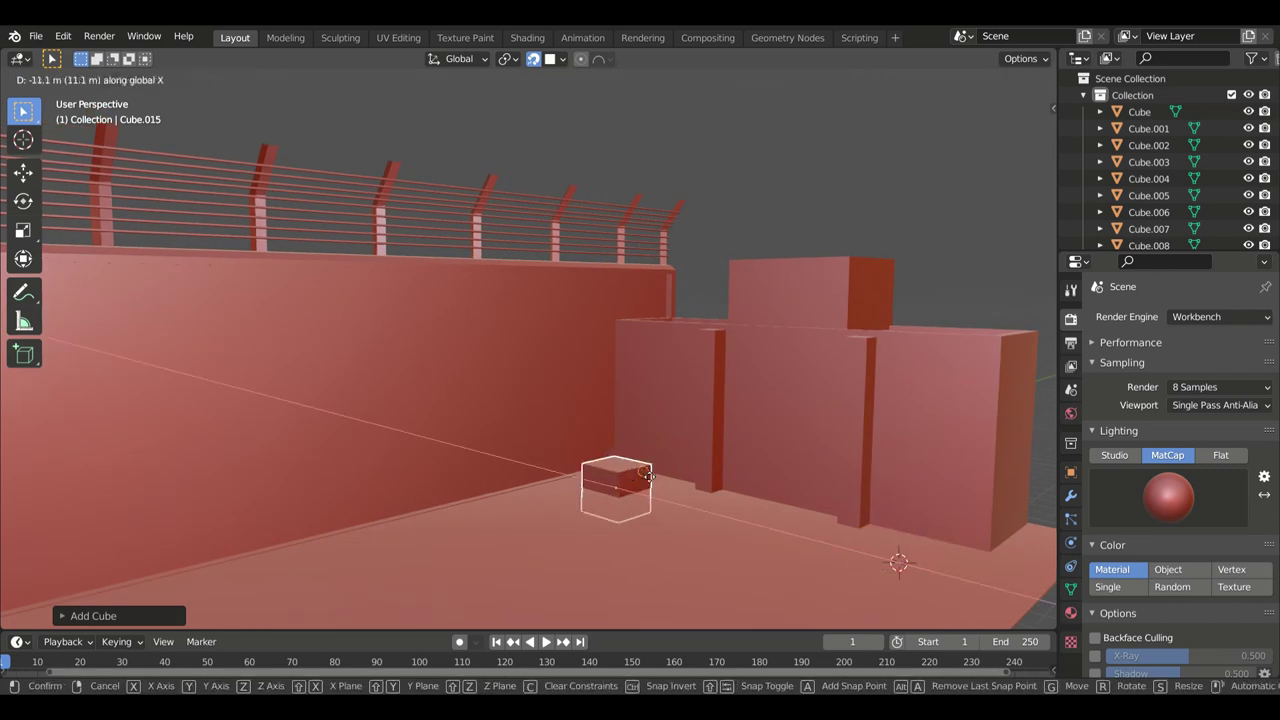
click(688, 493)
mouse_move(688, 493)
middle_down()
mouse_move(646, 523)
mouse_move(560, 519)
middle_up()
scroll(646, 526, up, 2)
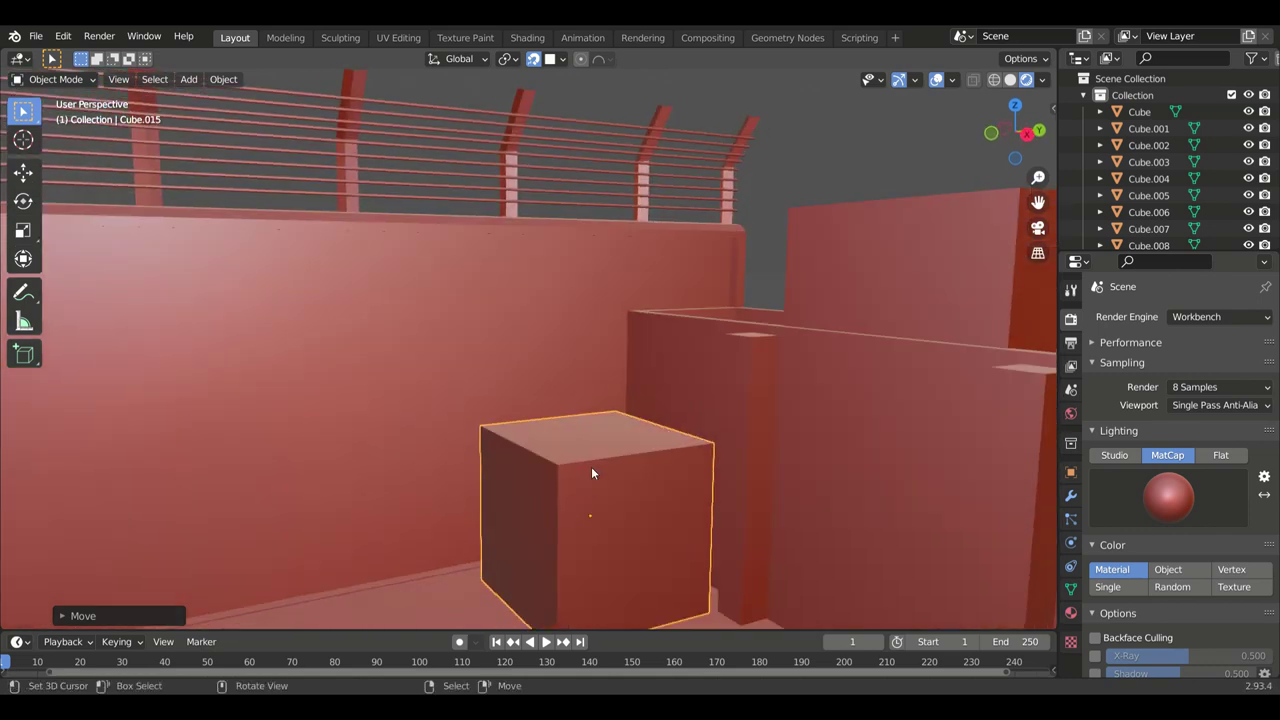
Step: Add an edge loop near the box's left edge and place the 3D cursor at its corner
key(Tab)
key(ctrl+r)
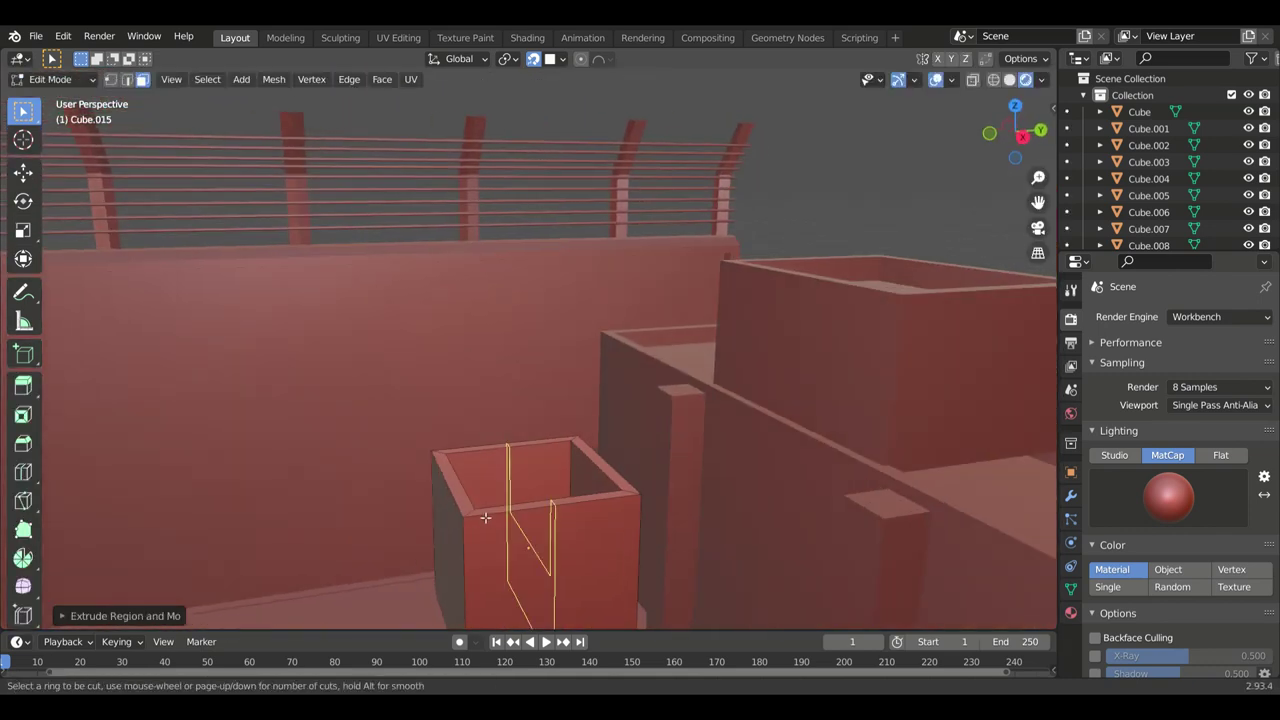
click(505, 560)
middle_drag(505, 560, 502, 564)
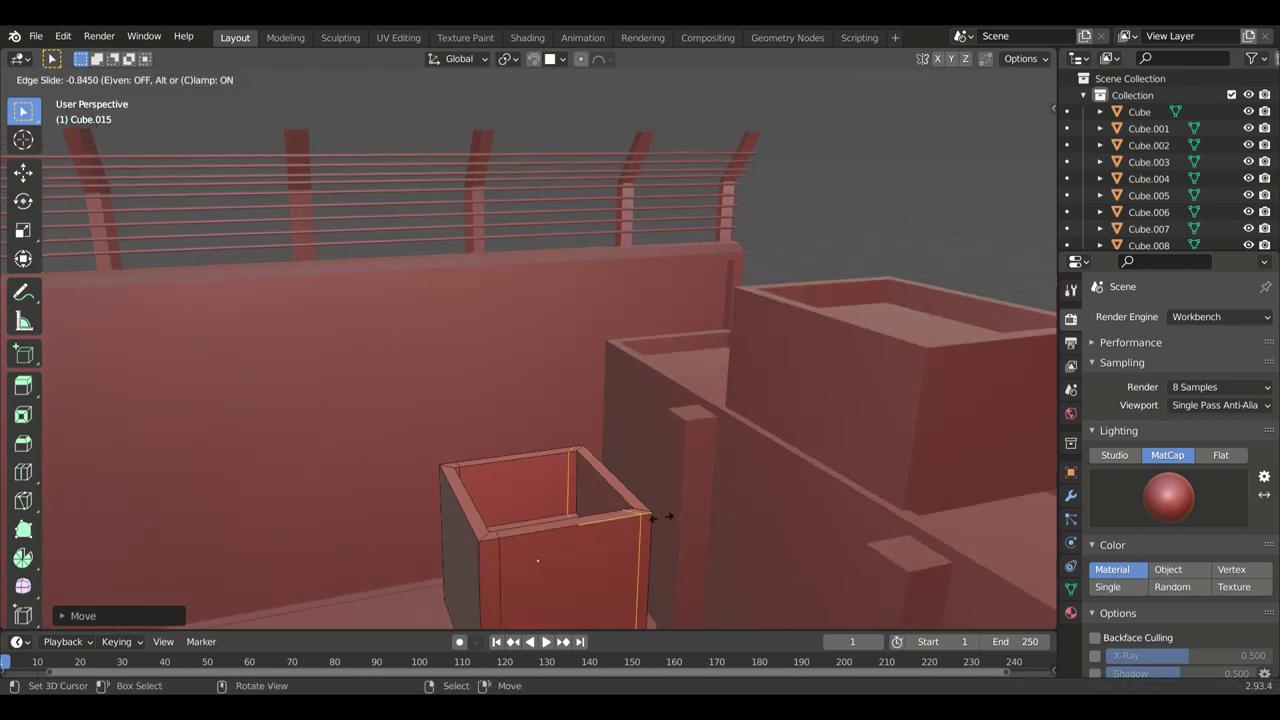
middle_drag(604, 584, 520, 560)
key(3)
click(470, 510)
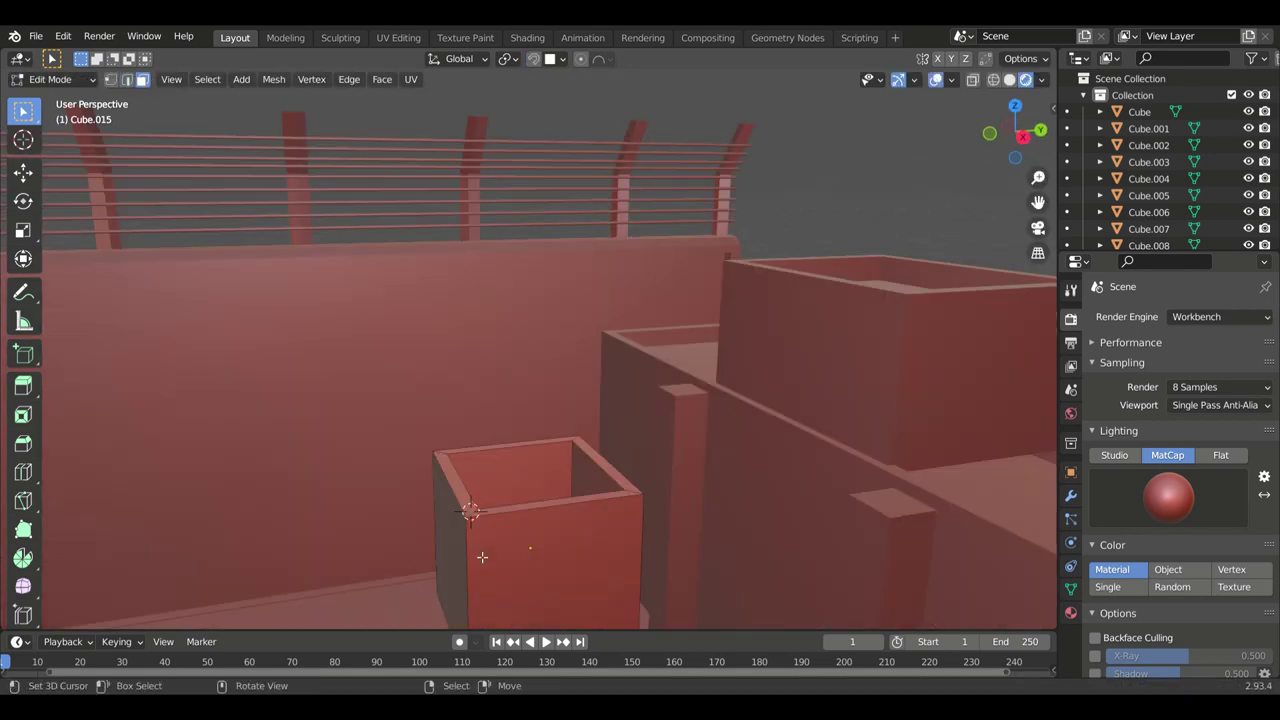
key(Tab)
Step: Add a cube at the box corner and scale it into a tall thin post
key(shift+a)
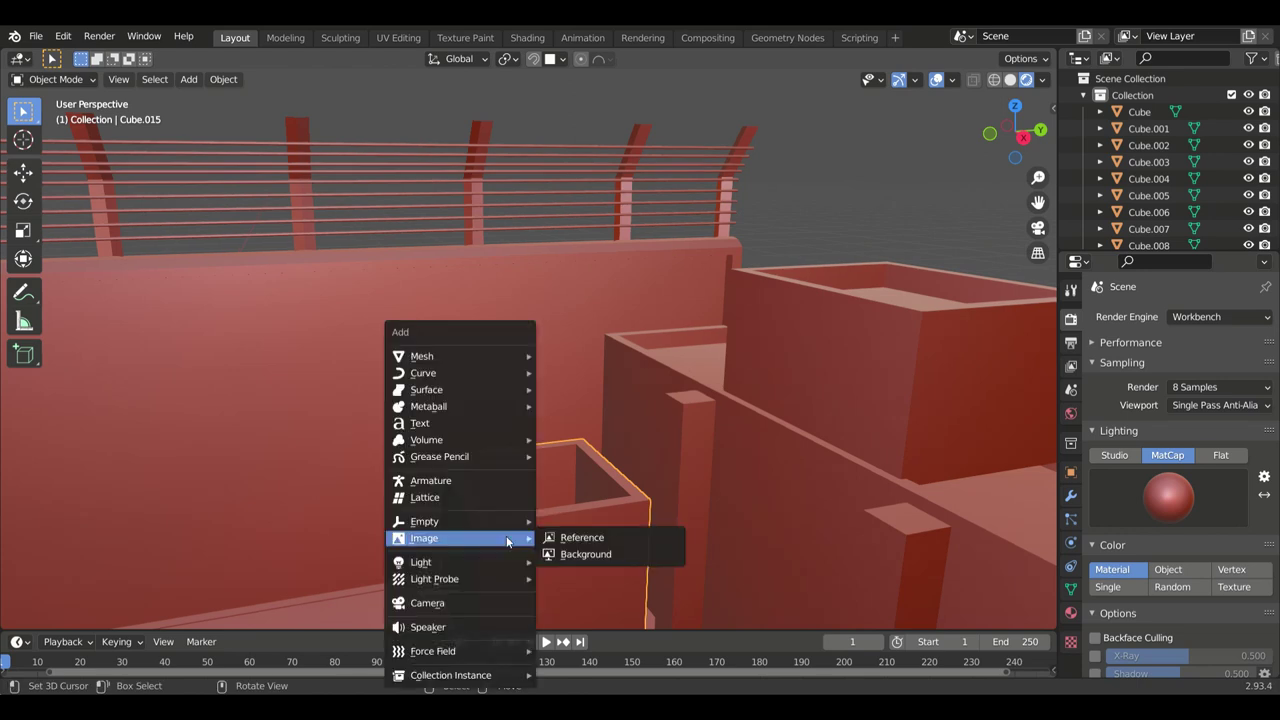
click(560, 356)
click(994, 79)
click(1026, 79)
key(s)
key(z)
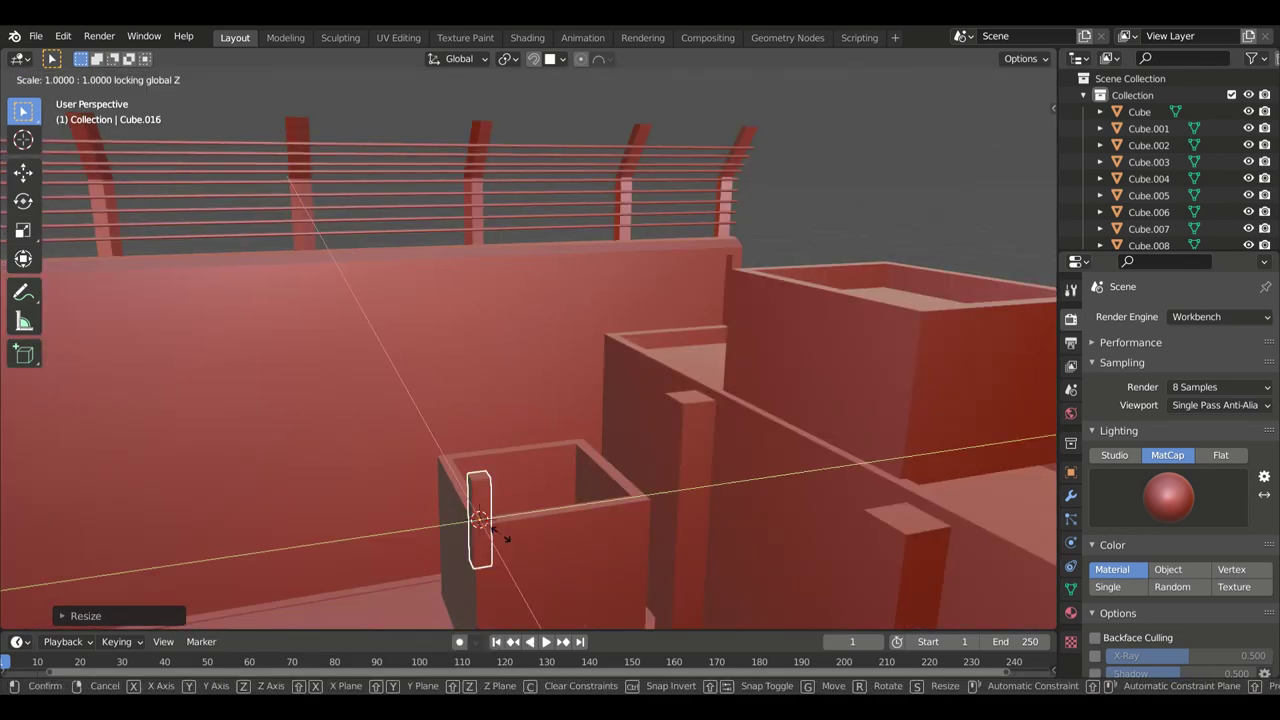
click(500, 533)
mouse_move(500, 533)
middle_down()
mouse_move(692, 528)
mouse_move(668, 540)
middle_up()
click(678, 533)
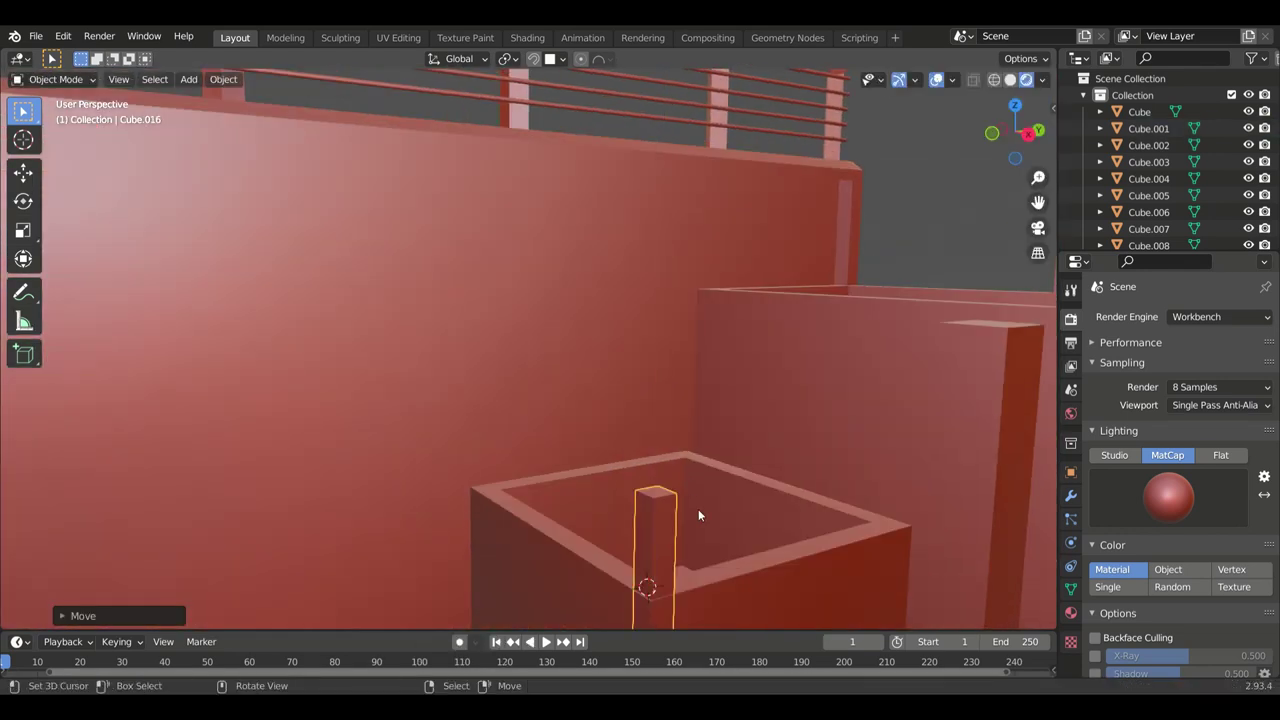
click(703, 419)
middle_drag(703, 419, 478, 420)
Step: Duplicate the post along X, then both posts along Y, to fill all four corners
key(shift+d)
key(x)
click(540, 506)
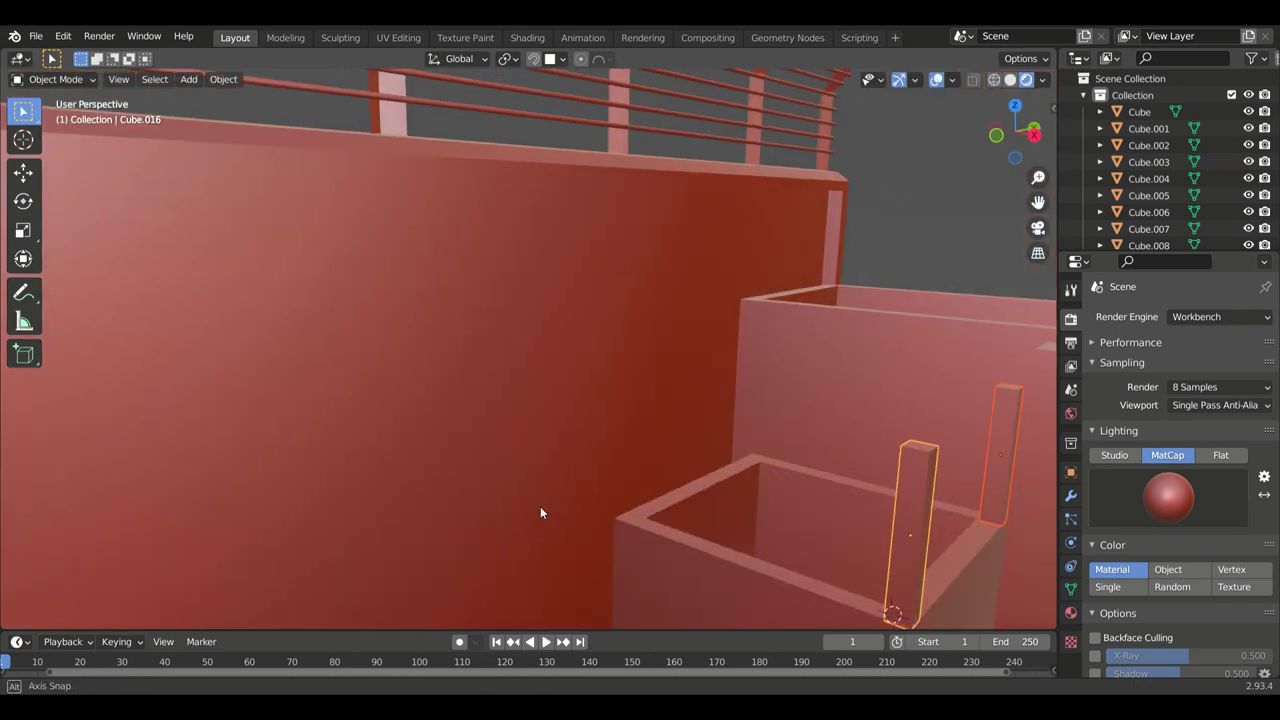
mouse_move(540, 506)
middle_down()
mouse_move(523, 497)
mouse_move(592, 537)
mouse_move(837, 481)
middle_up()
key(shift+d)
key(y)
click(560, 520)
key(Tab)
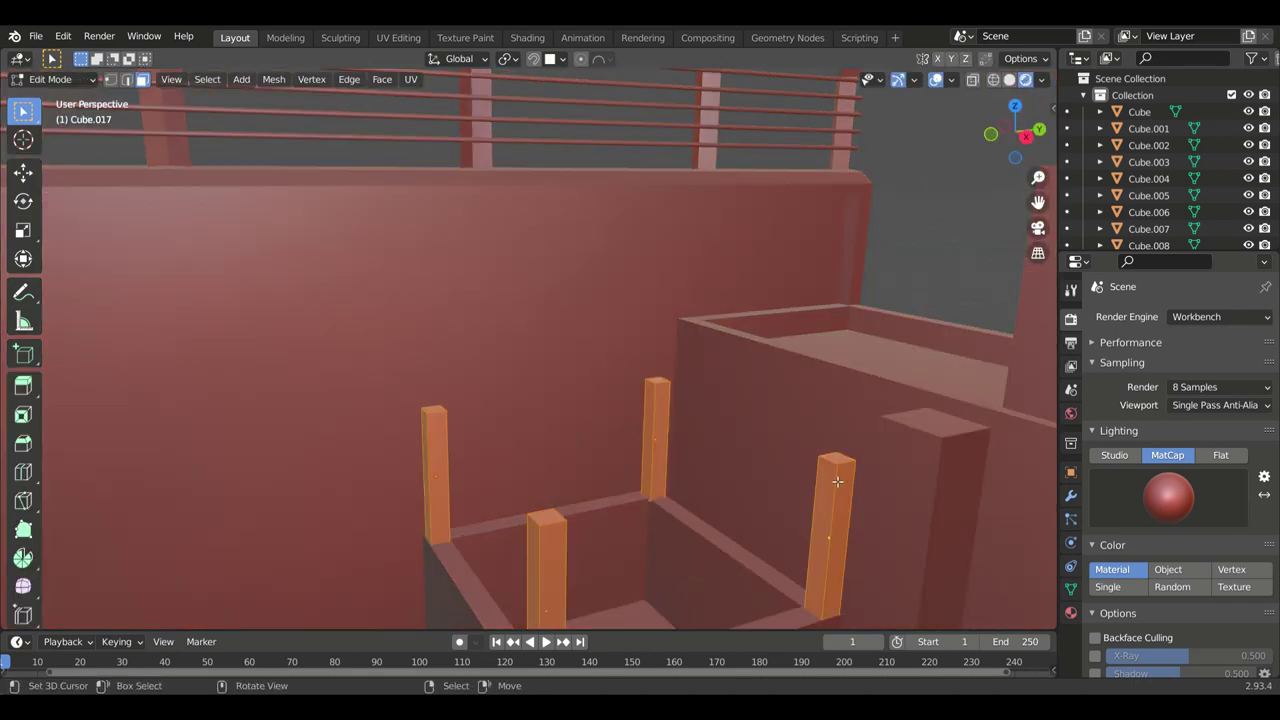
key(Tab)
mouse_move(570, 471)
middle_down()
mouse_move(548, 623)
mouse_move(560, 540)
middle_up()
Step: Add a roof cube, isolate the booth, and set the cube on top of the posts
key(shift+a)
click(572, 385)
key(s)
click(480, 437)
mouse_move(480, 437)
middle_down()
mouse_move(488, 527)
mouse_move(803, 479)
mouse_move(218, 585)
middle_up()
shift+click(218, 585)
key(KP_Divide)
key(Tab)
key(3)
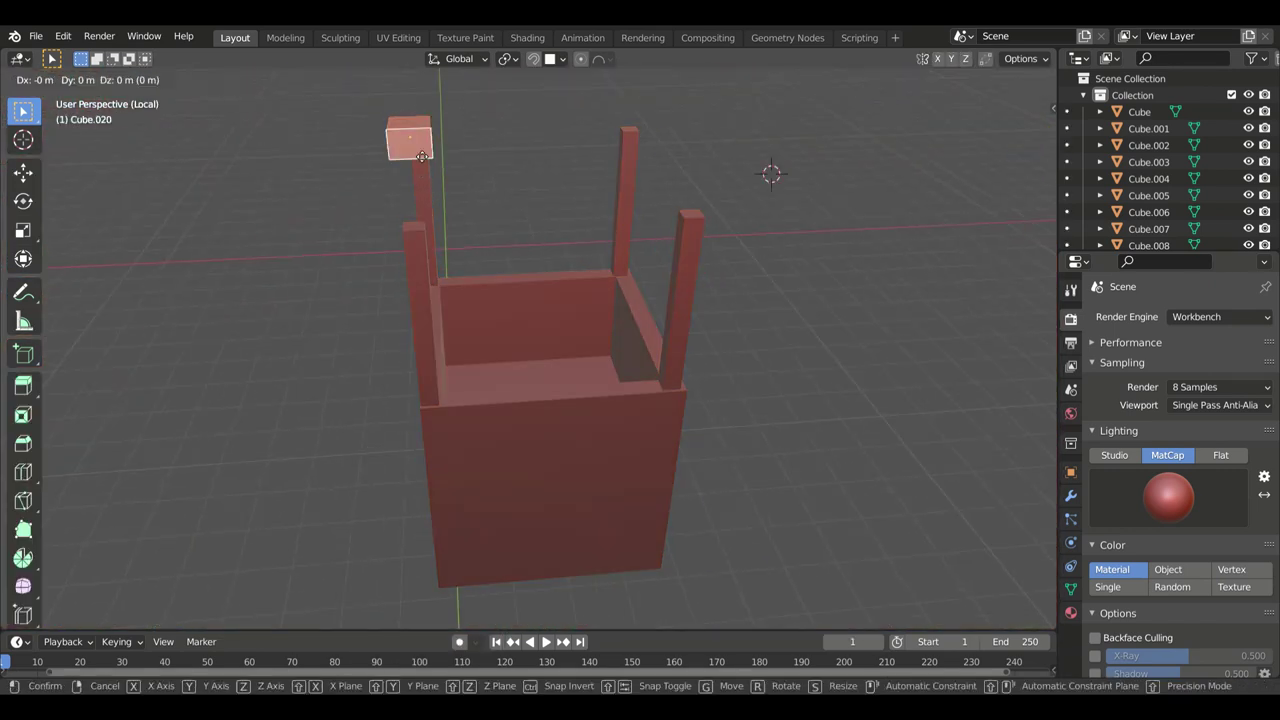
click(769, 171)
Step: Extrude the roof slab's side faces along X into an overhang
key(g)
click(407, 206)
middle_drag(407, 206, 597, 143)
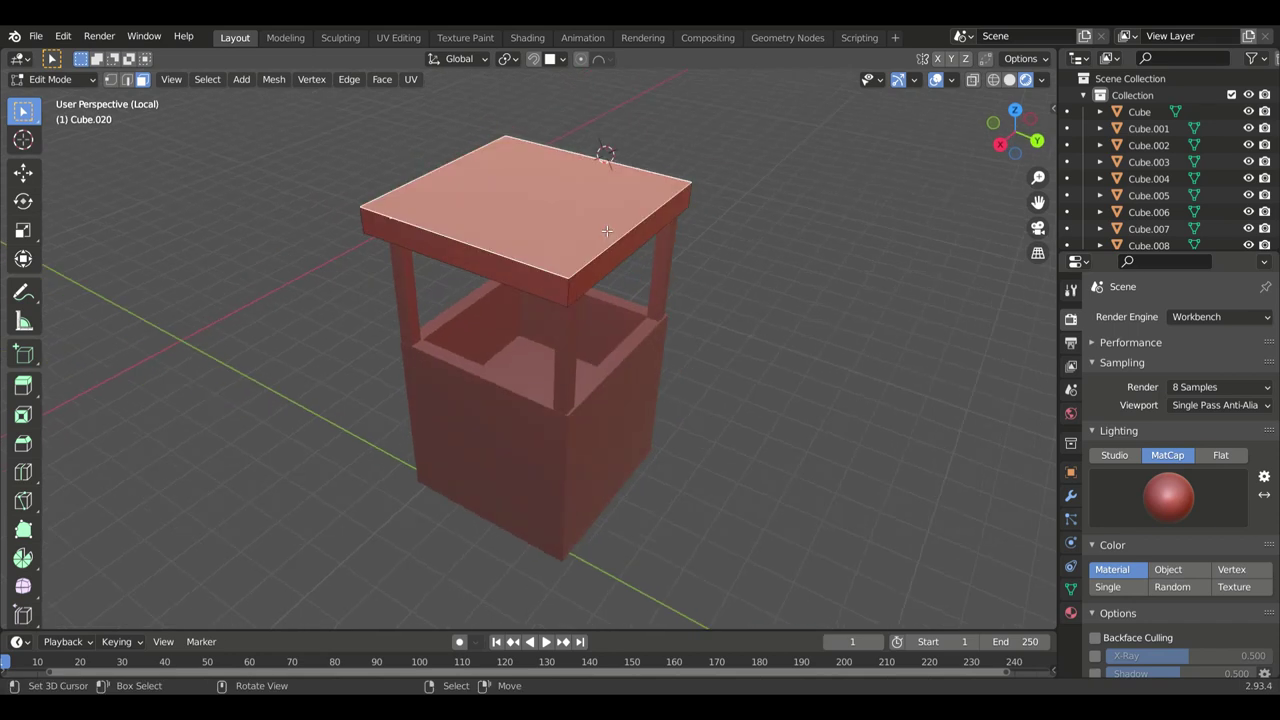
key(e)
click(569, 149)
key(e)
key(x)
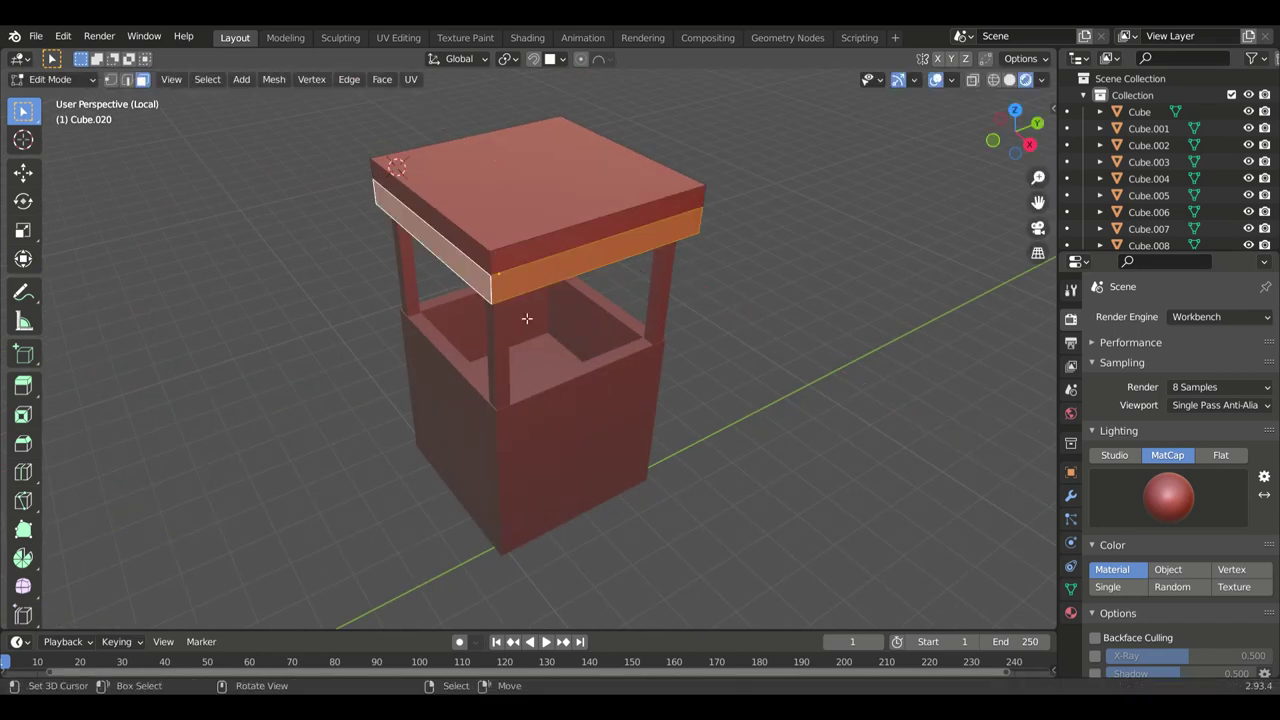
Step: Inset the booth's front face and push the panel inward into a recess
mouse_move(616, 357)
middle_down()
mouse_move(782, 416)
mouse_move(569, 423)
middle_up()
click(569, 423)
key(2)
click(483, 466)
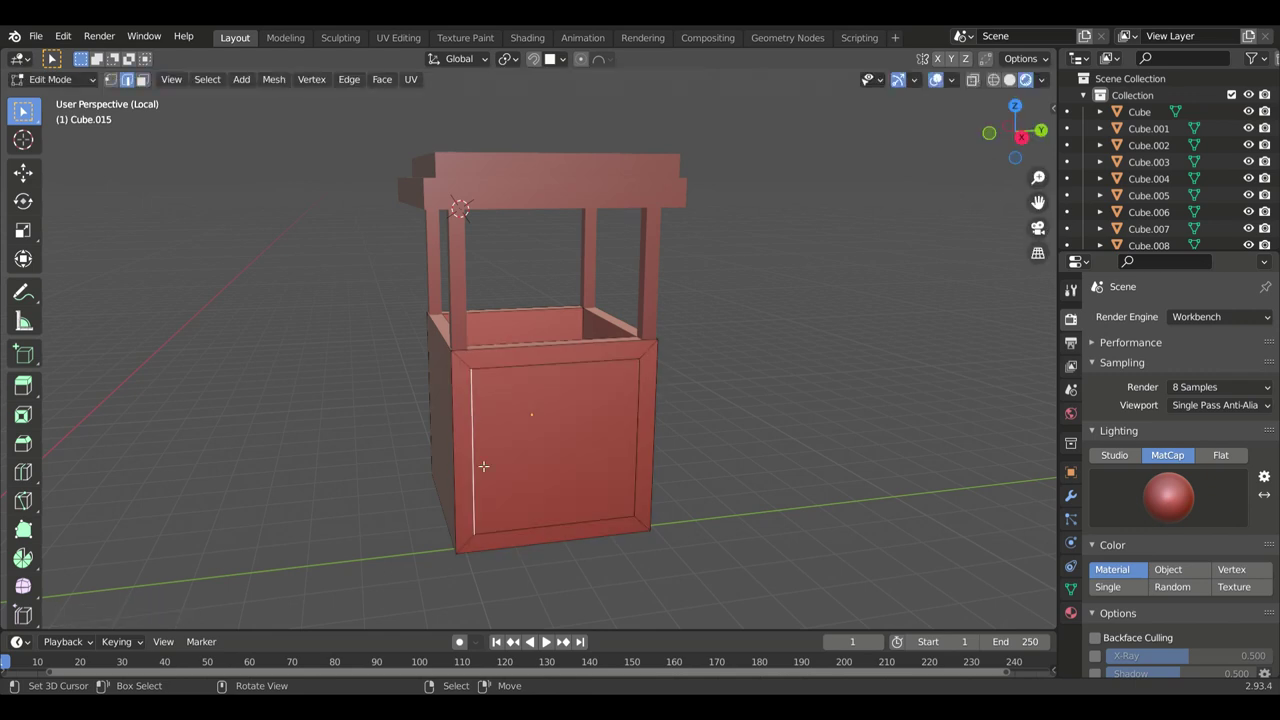
key(Escape)
click(540, 466)
key(i)
key(e)
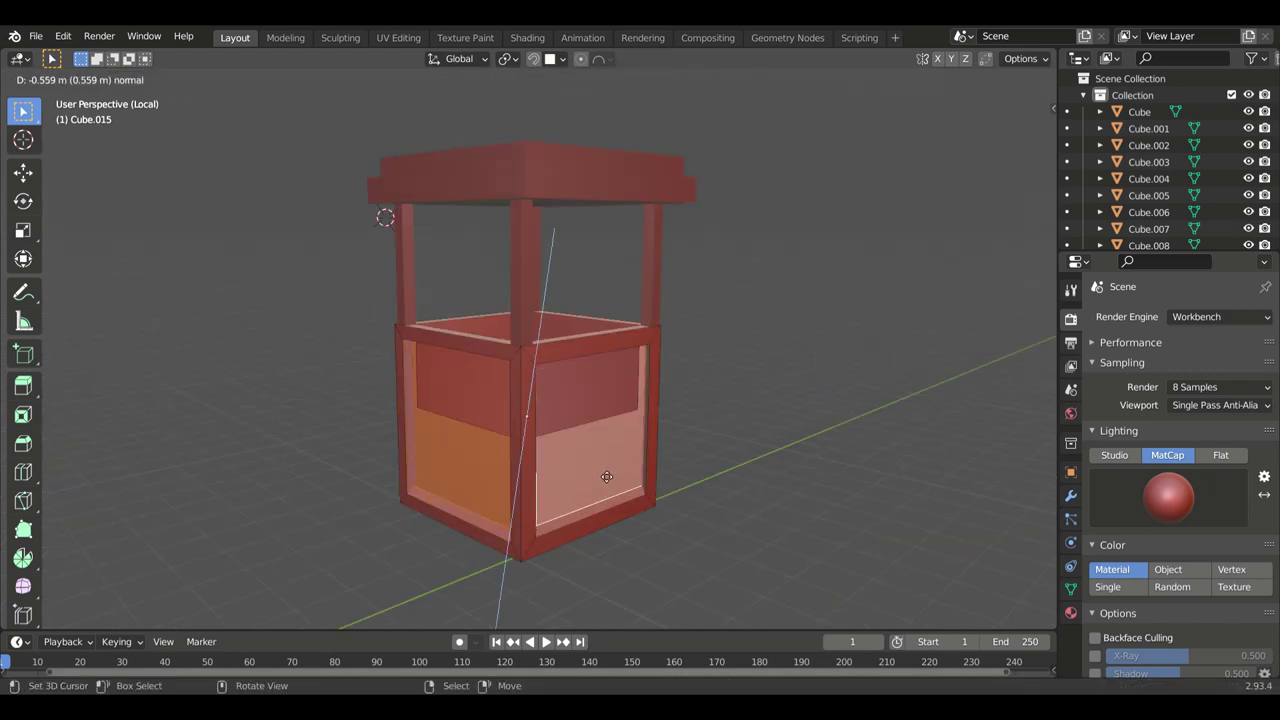
mouse_move(600, 480)
middle_down()
mouse_move(758, 537)
mouse_move(862, 324)
mouse_move(806, 507)
middle_up()
key(KP_Divide)
key(Tab)
Step: Add a cube at the deck edge, narrowed on X and stretched on Z, as a tall post
key(shift+a)
click(860, 366)
mouse_move(860, 366)
middle_down()
mouse_move(877, 535)
mouse_move(815, 543)
mouse_move(552, 272)
middle_up()
key(s)
click(864, 550)
key(s)
key(x)
click(828, 550)
key(s)
key(z)
click(808, 551)
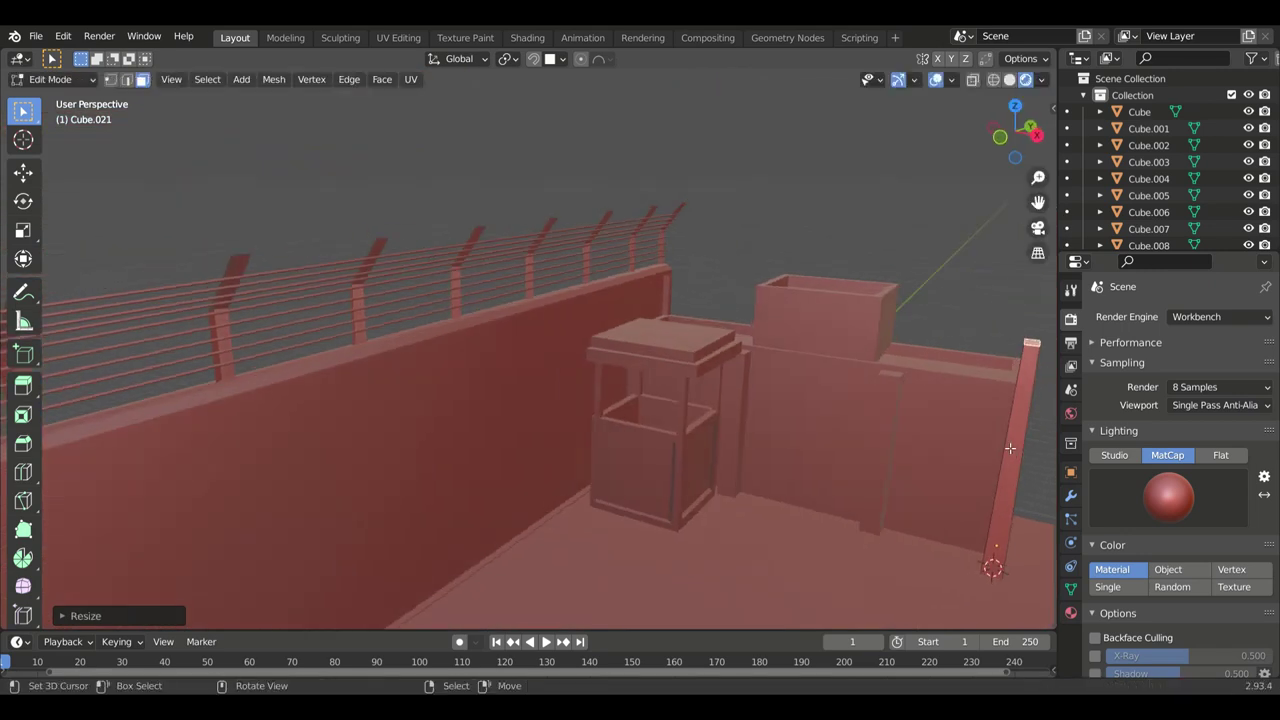
Step: Isolate the tall post and add a flattened block near its top
key(Tab)
key(KP_Divide)
key(Tab)
key(shift+a)
click(586, 263)
key(s)
click(532, 257)
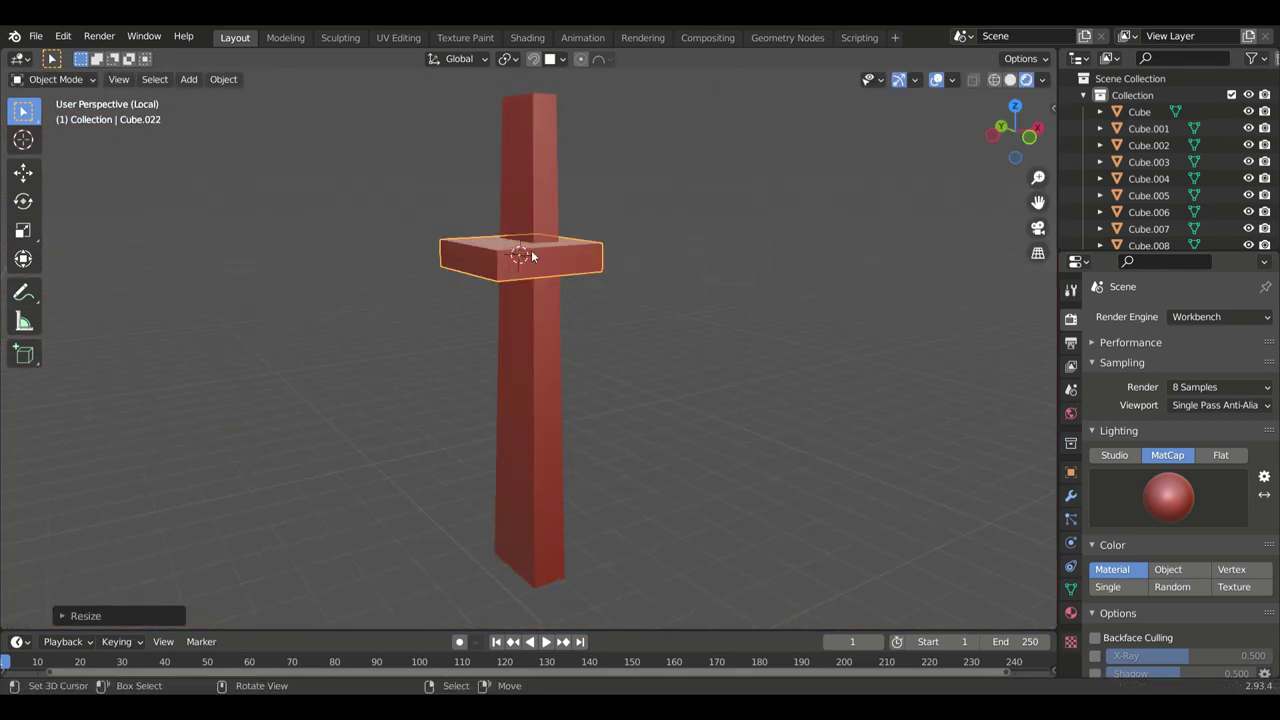
click(588, 262)
middle_drag(588, 262, 697, 318)
key(g)
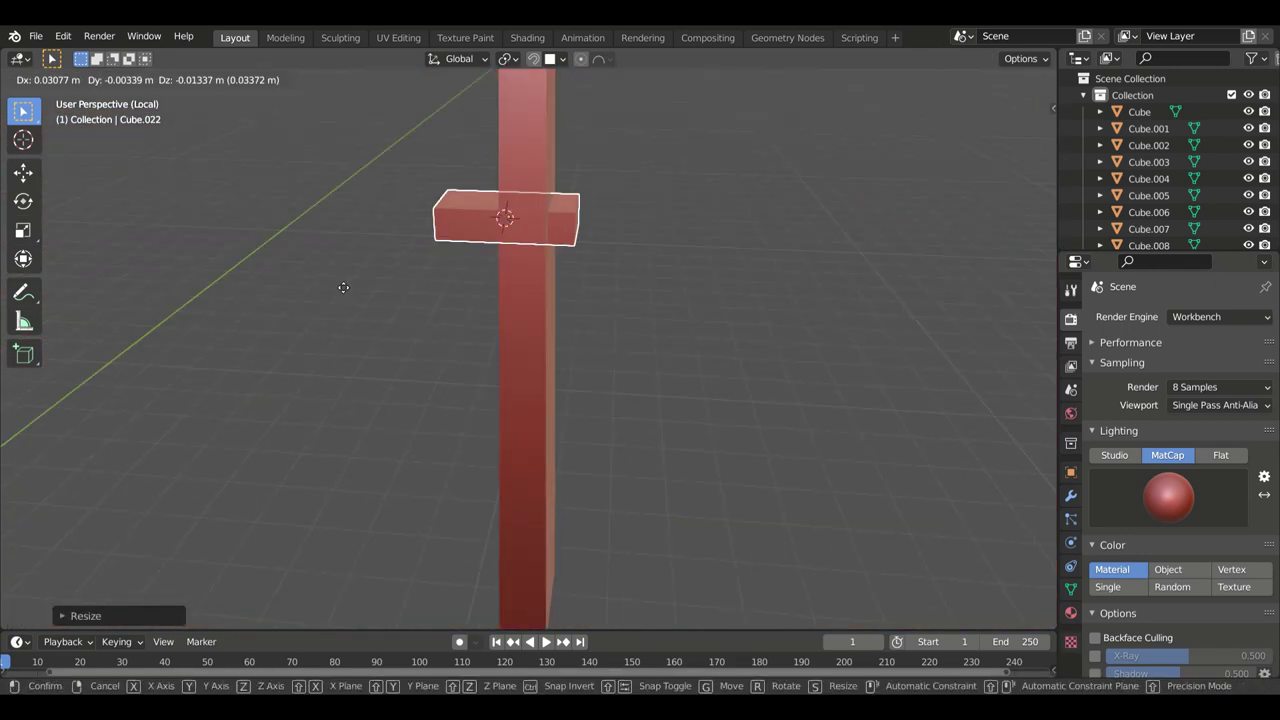
click(720, 275)
Step: Stretch the block and extrude its outer end into an arm reaching out from the post
key(Tab)
middle_drag(720, 275, 447, 300)
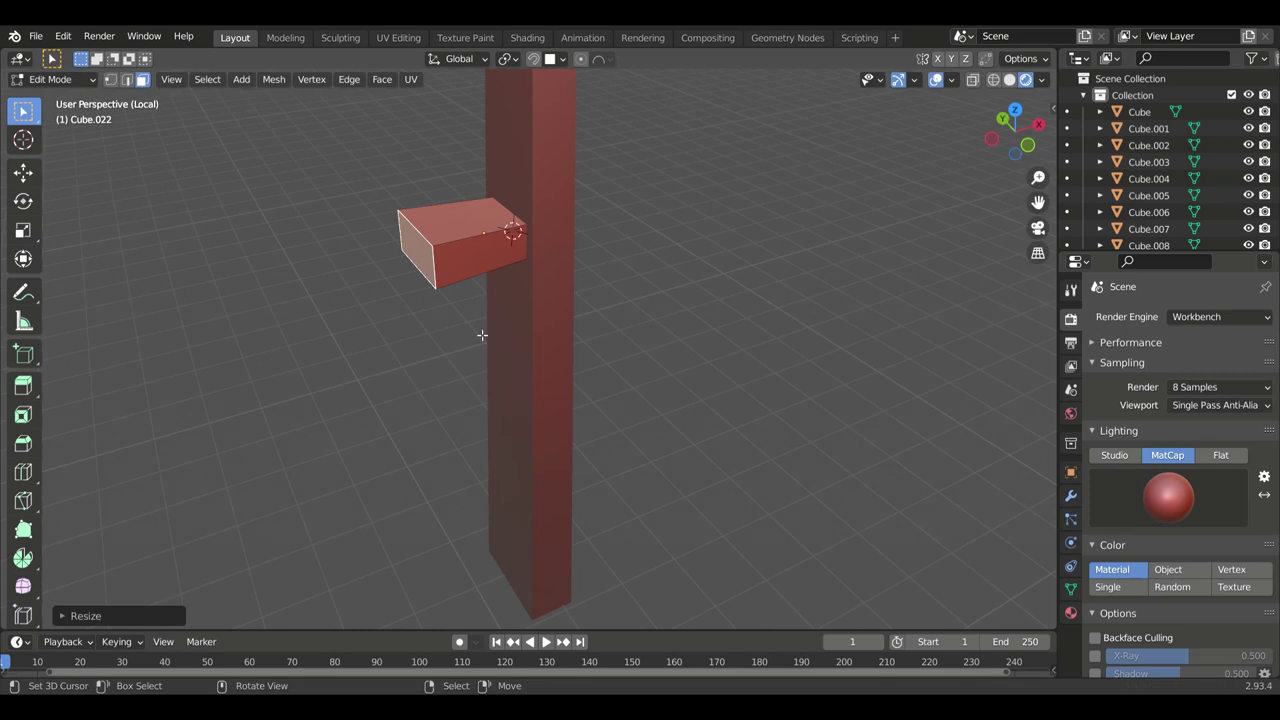
key(g)
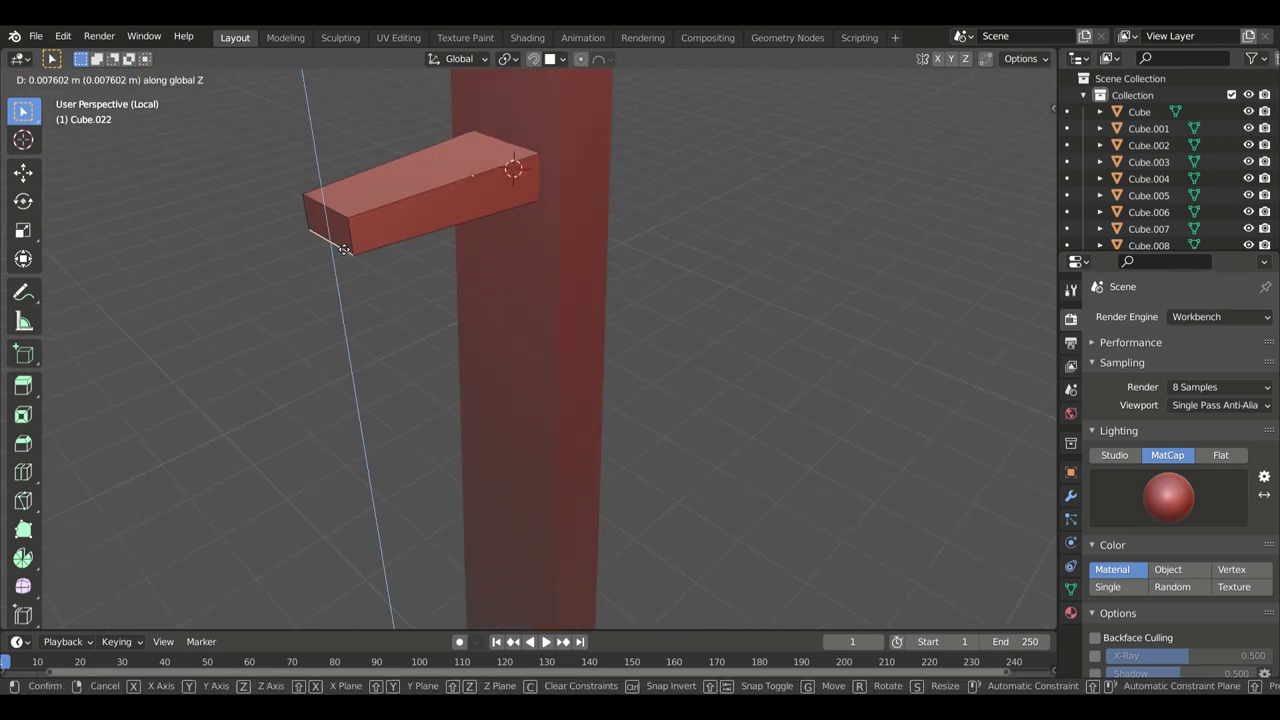
click(366, 571)
middle_drag(366, 571, 494, 129)
key(Tab)
Step: Add a cylinder, shrink it, and lower it beneath the arm's end as the lamp shade
key(shift+a)
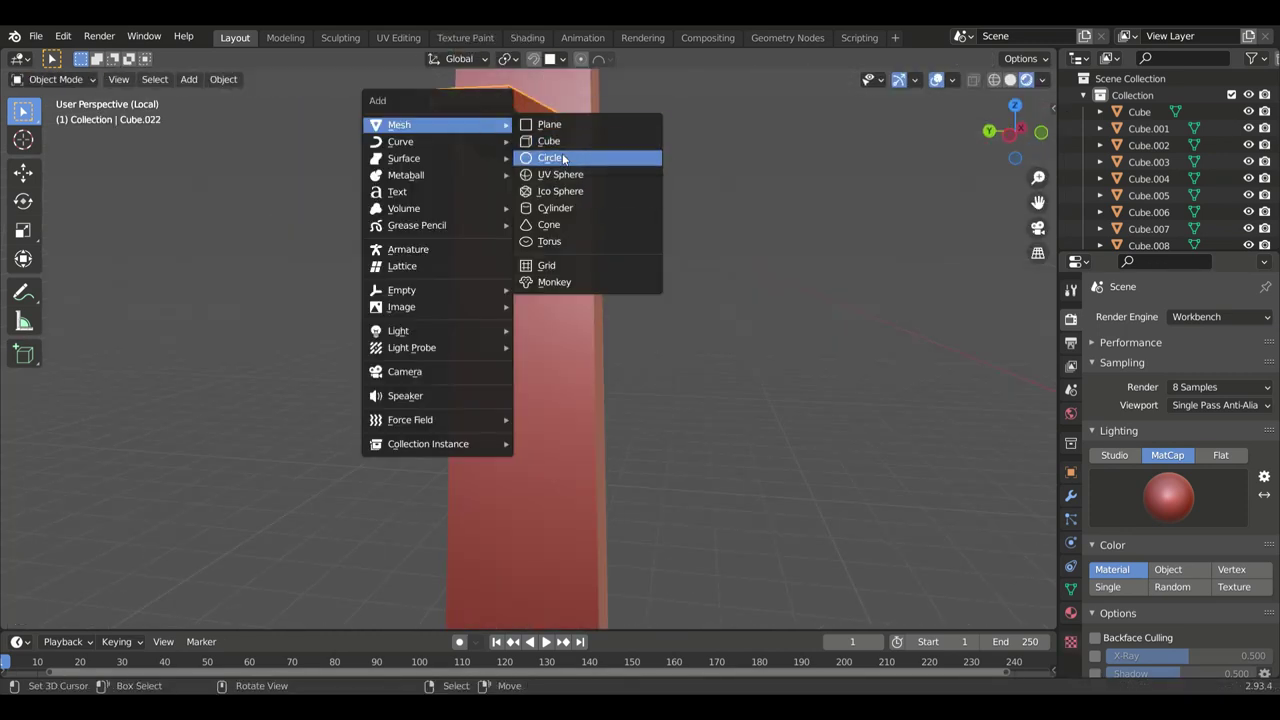
click(555, 207)
key(s)
click(517, 278)
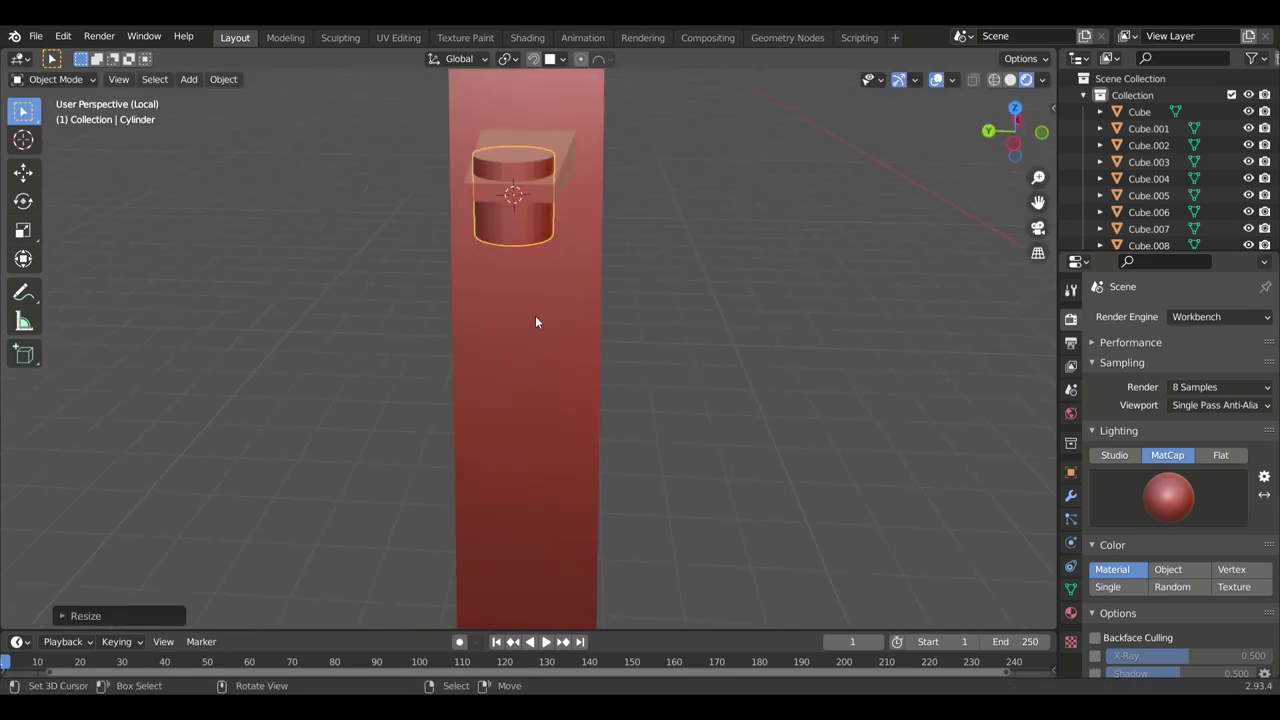
mouse_move(523, 330)
middle_down()
mouse_move(666, 248)
mouse_move(818, 390)
mouse_move(673, 79)
mouse_move(682, 427)
middle_up()
click(670, 255)
scroll(682, 427, down, 4)
key(Tab)
click(667, 324)
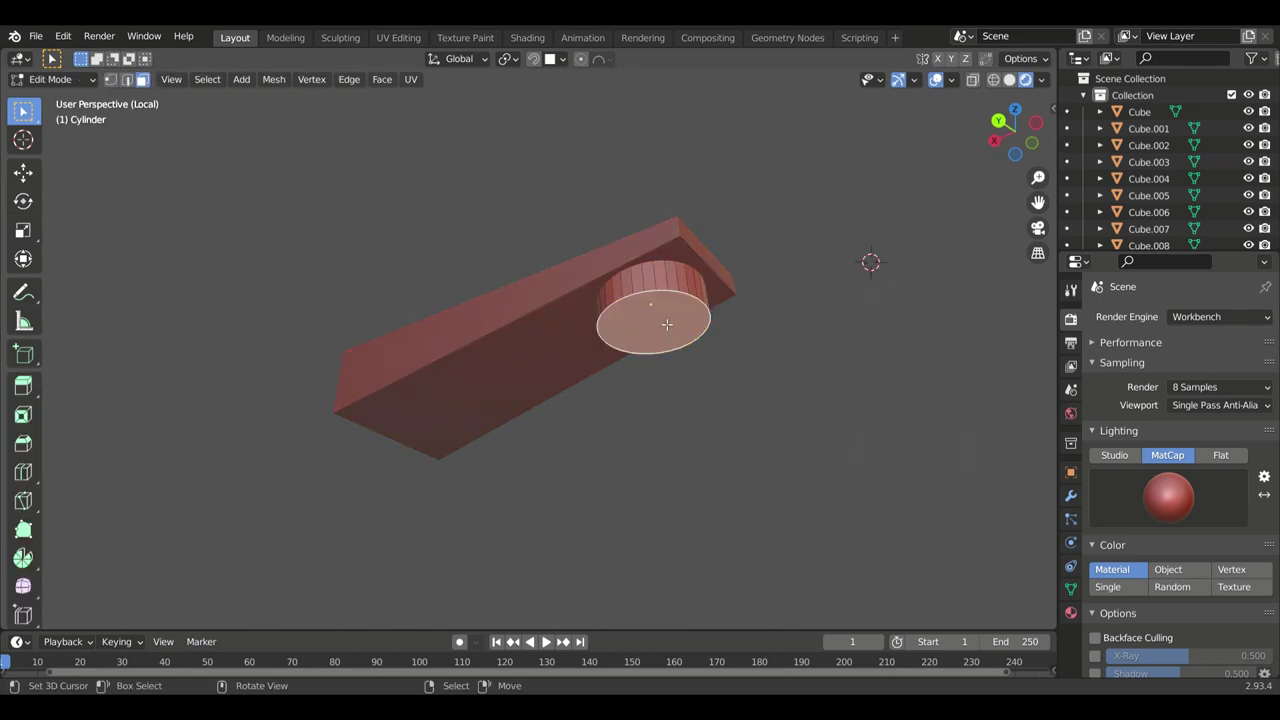
key(Tab)
Step: Add a small UV sphere bulb under the shade, duplicate and rescale it as Sphere.001
key(shift+a)
click(727, 368)
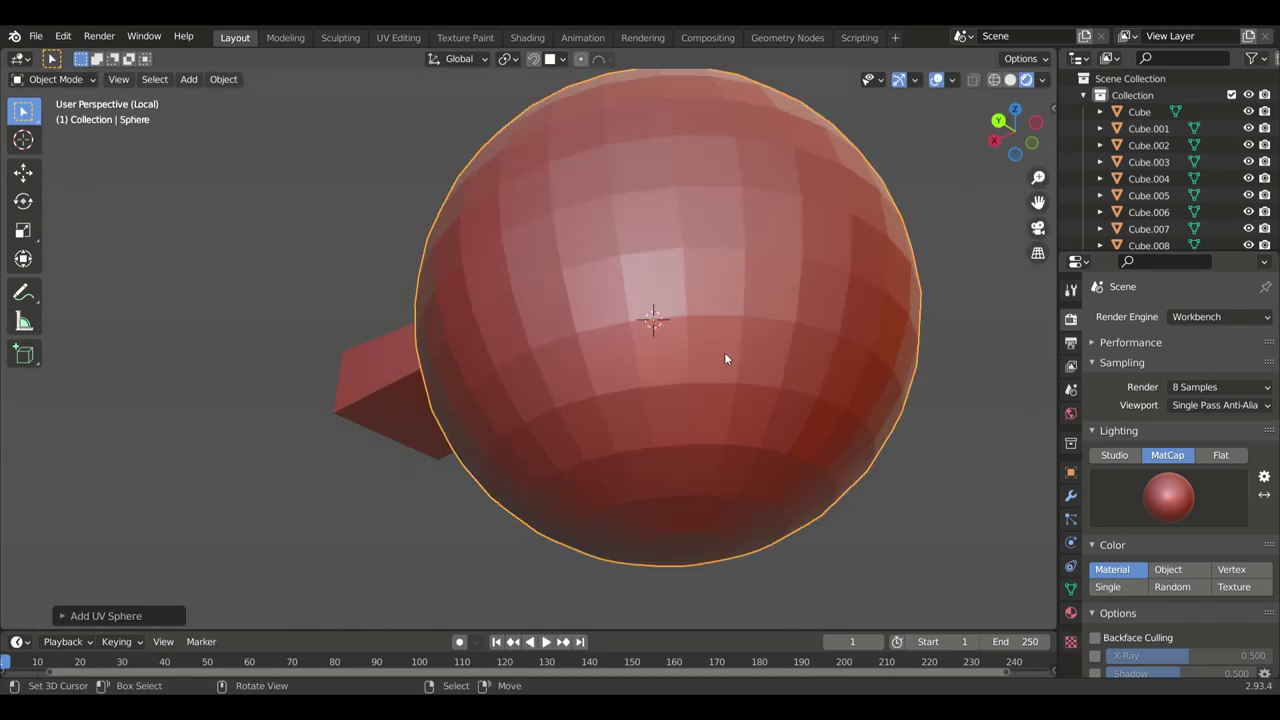
key(s)
click(666, 346)
mouse_move(666, 346)
middle_down()
mouse_move(628, 347)
mouse_move(615, 452)
mouse_move(630, 397)
middle_up()
scroll(628, 347, up, 4)
click(630, 397)
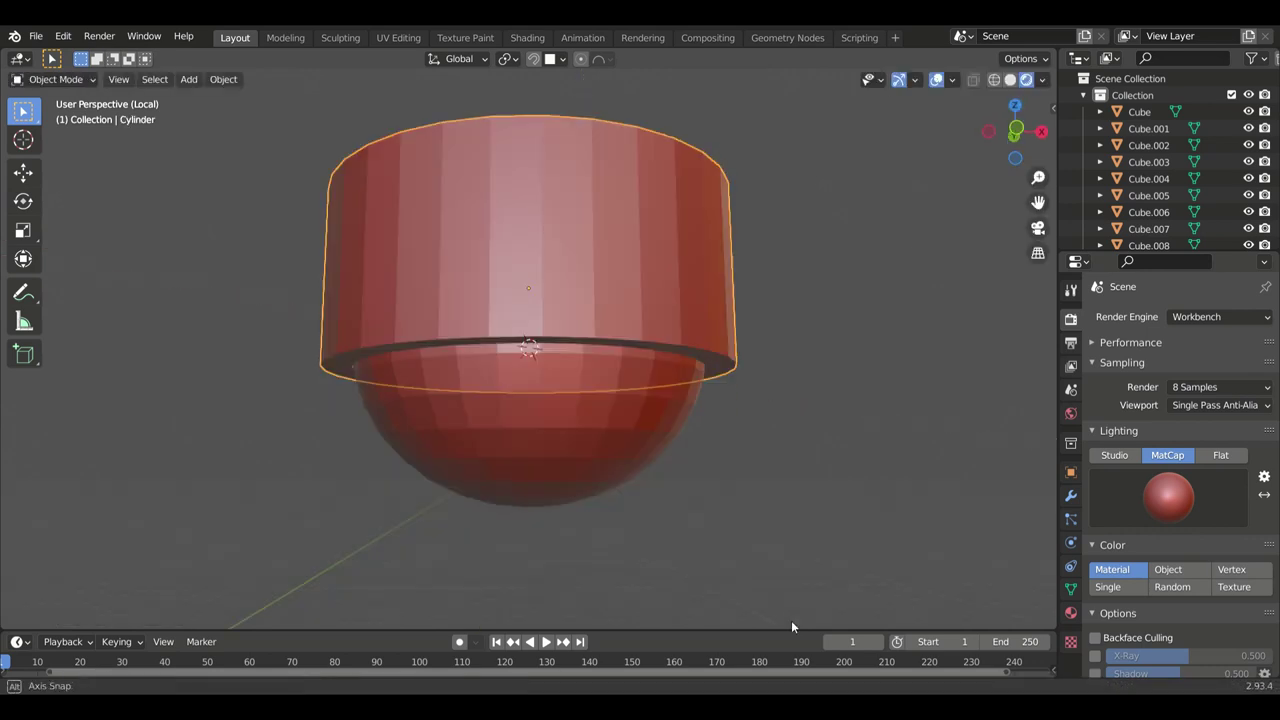
key(shift+d)
click(583, 359)
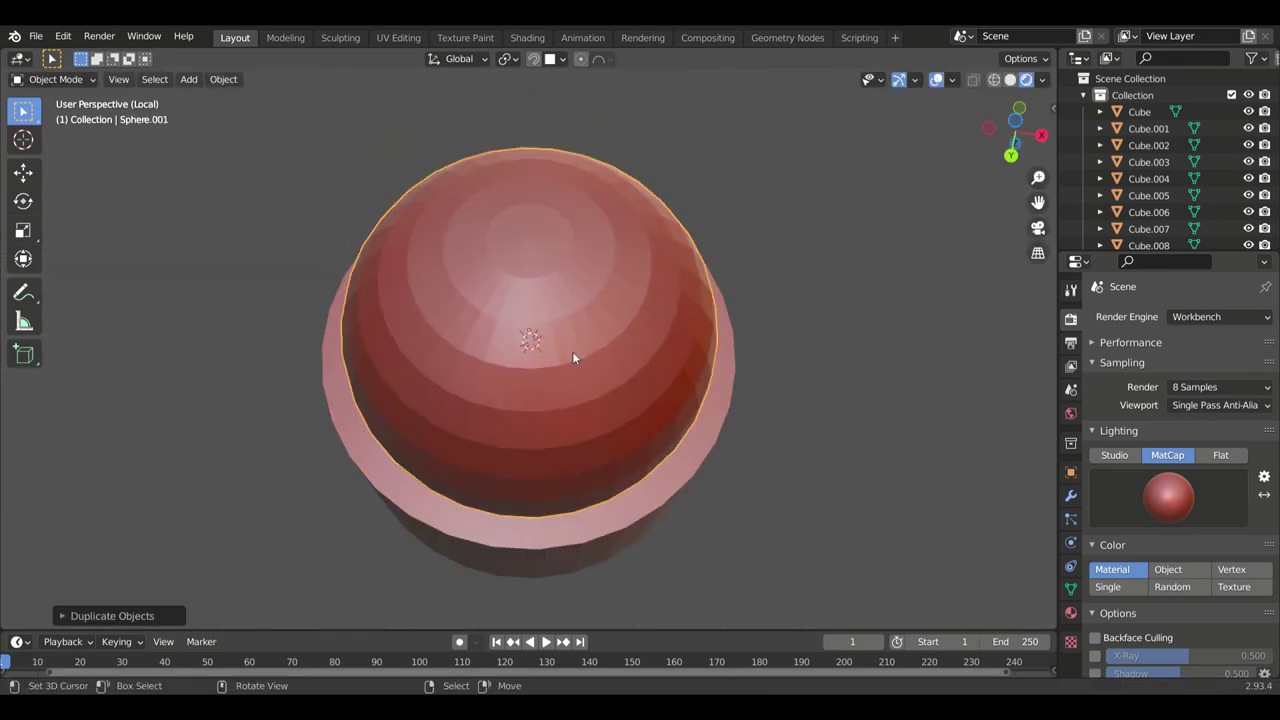
key(s)
click(675, 398)
mouse_move(675, 398)
middle_down()
mouse_move(633, 507)
mouse_move(963, 519)
mouse_move(1017, 508)
mouse_move(972, 537)
mouse_move(711, 549)
mouse_move(678, 432)
middle_up()
key(KP_Divide)
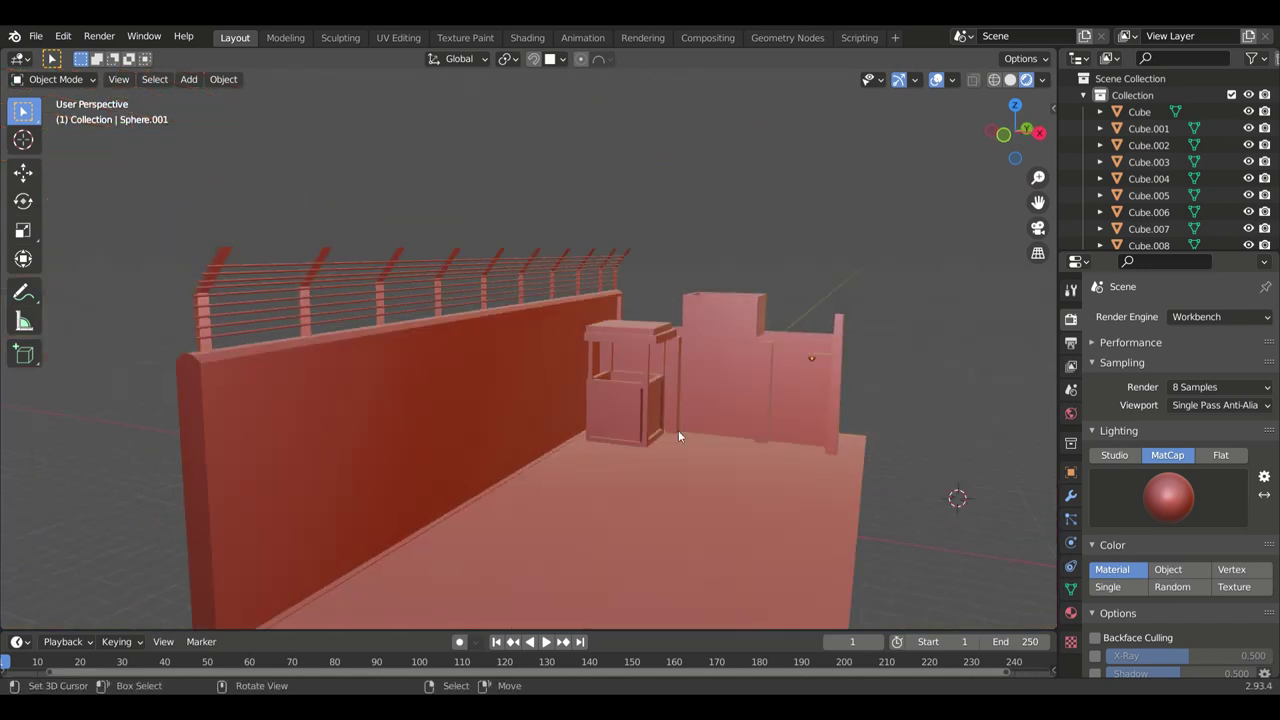
Step: Isolate the deck floor together with the box in local view
click(690, 434)
key(KP_Divide)
middle_drag(847, 597, 1018, 347)
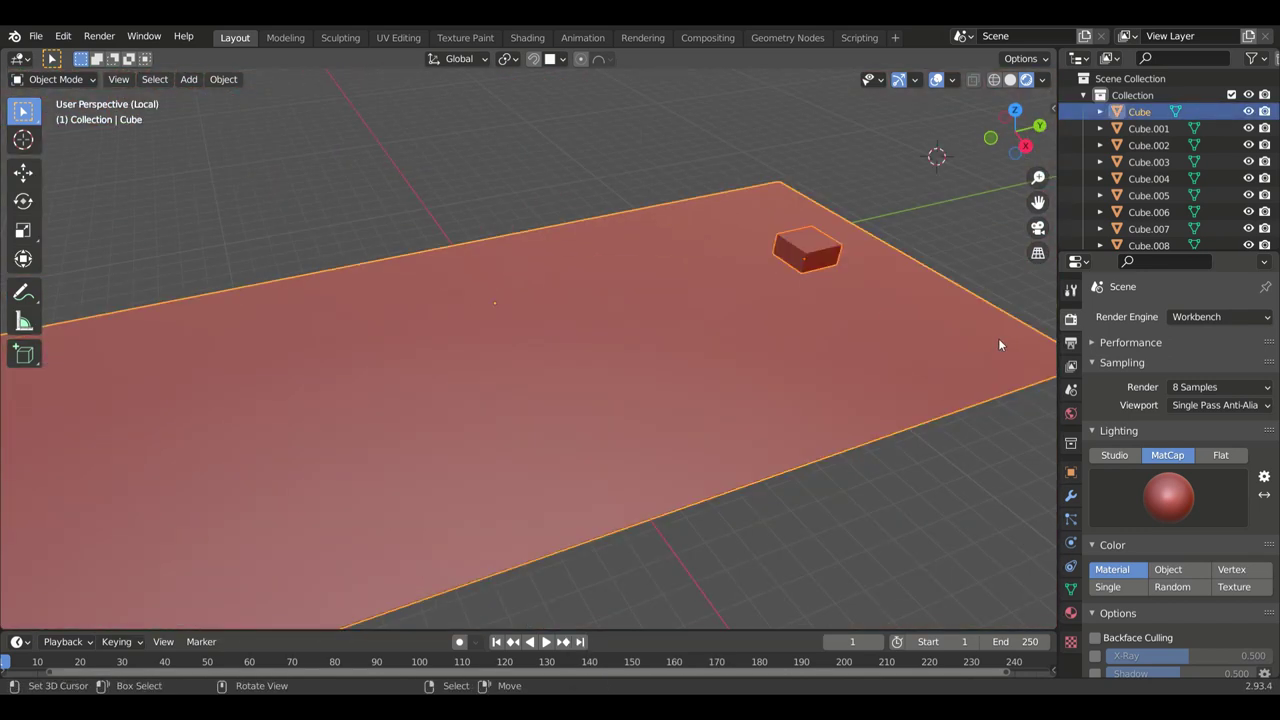
key(KP_Divide)
shift+click(927, 478)
key(KP_Divide)
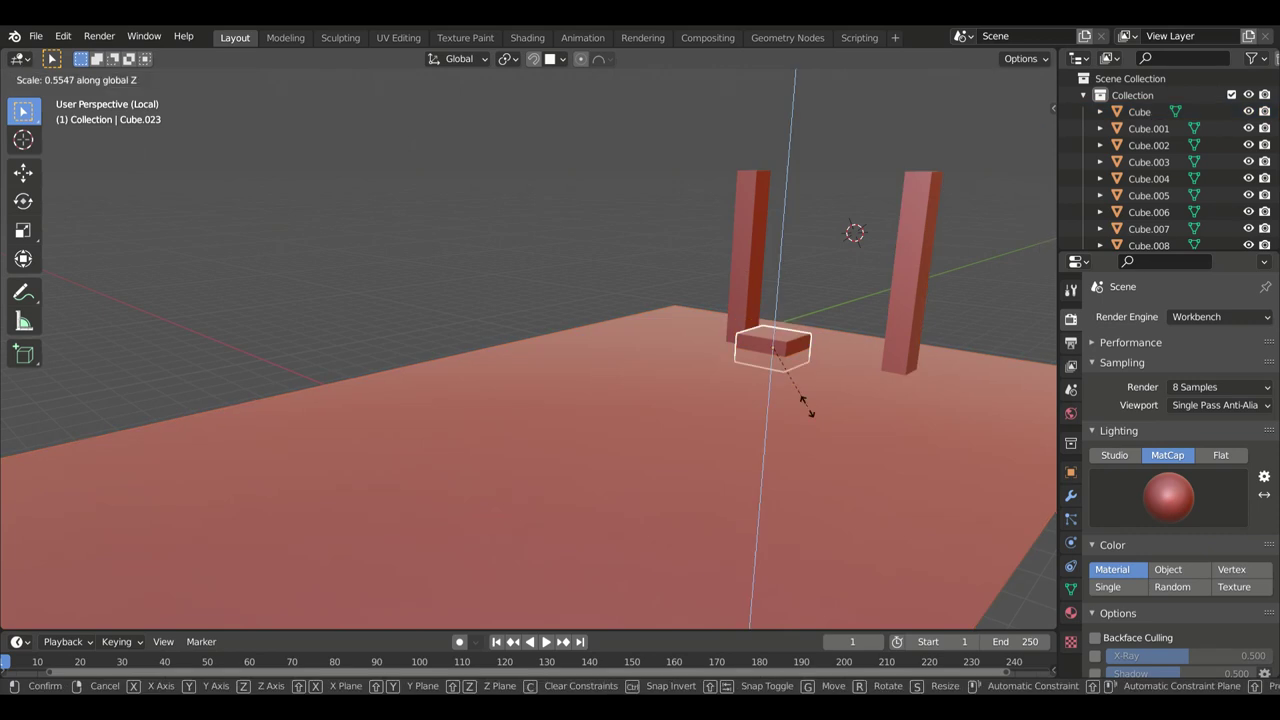
middle_drag(806, 343, 952, 399)
Step: Make the box taller along Z and raise it on Z, then isolate it
key(s)
key(z)
click(803, 371)
mouse_move(803, 371)
middle_down()
mouse_move(716, 318)
mouse_move(759, 342)
mouse_move(860, 352)
mouse_move(436, 186)
middle_up()
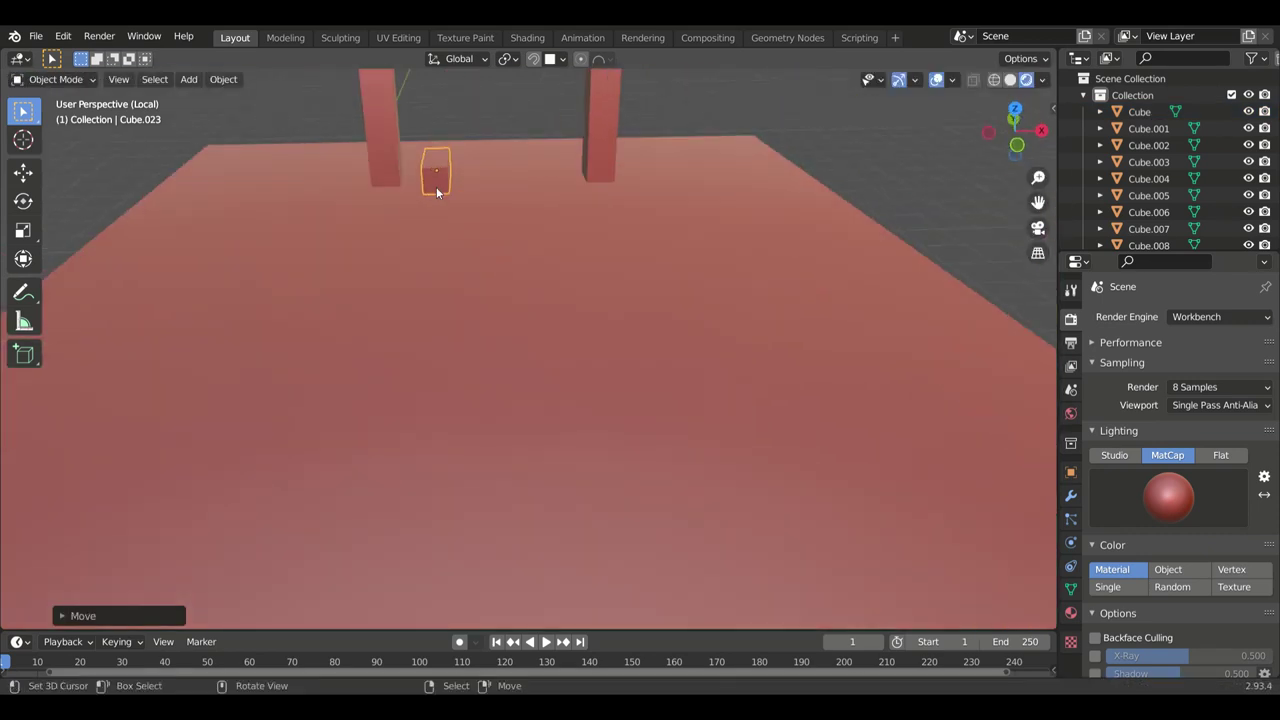
key(g)
key(z)
click(441, 208)
key(KP_Divide)
key(KP_Divide)
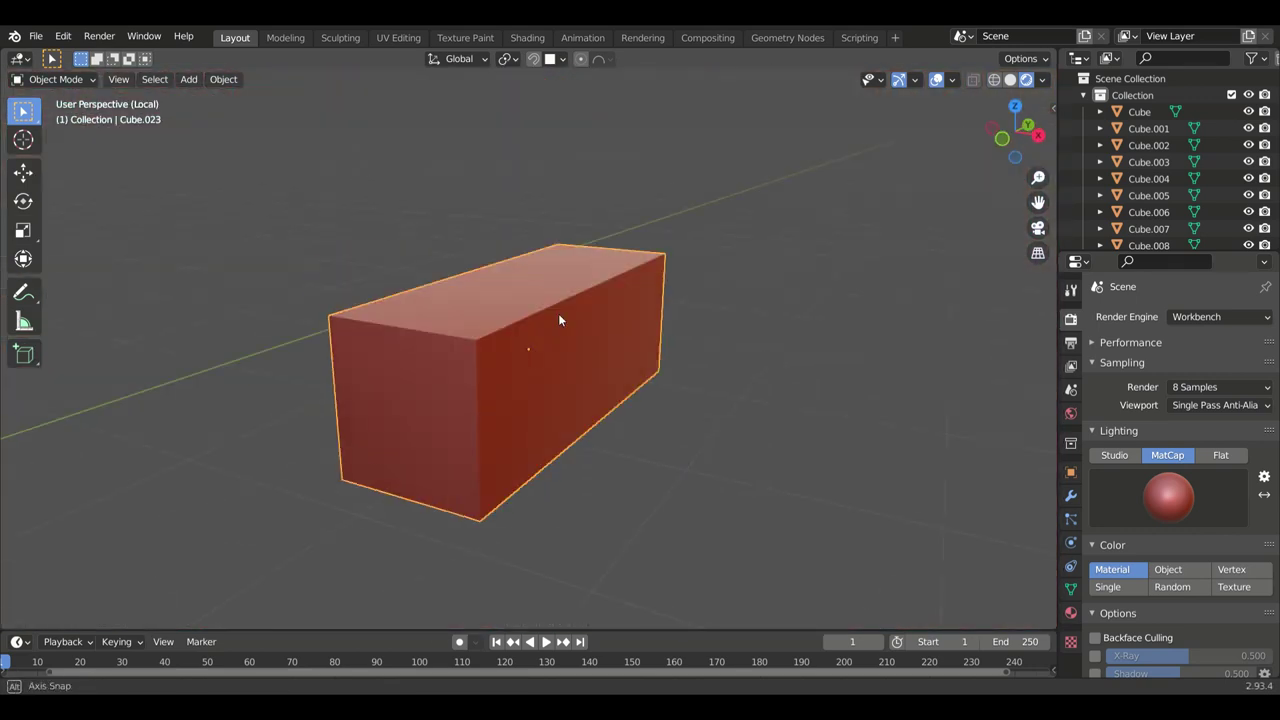
Step: Add two evenly centred horizontal loop cuts around the box and spread them apart
key(Tab)
key(ctrl+r)
scroll(657, 299, up, 1)
click(650, 305)
right_click(645, 310)
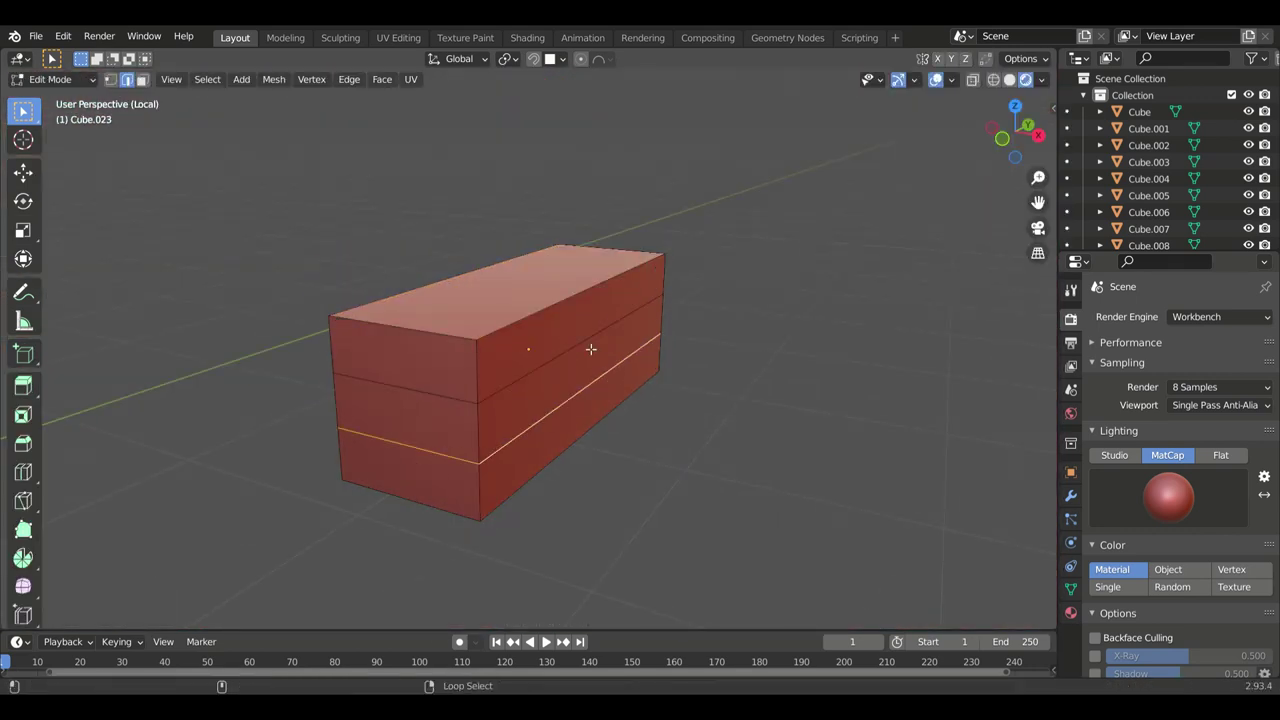
click(578, 443)
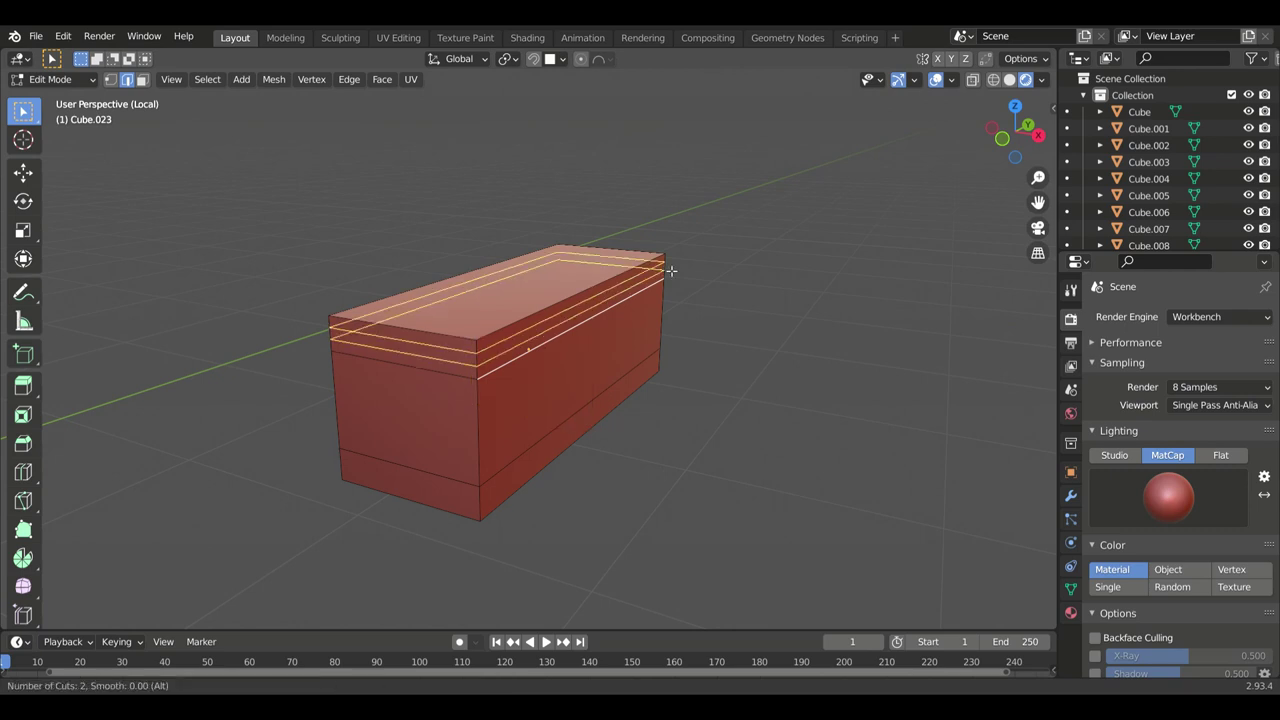
Step: Round the block's top edge using proportional editing with sphere falloff
click(581, 58)
click(606, 58)
middle_drag(560, 250, 509, 326)
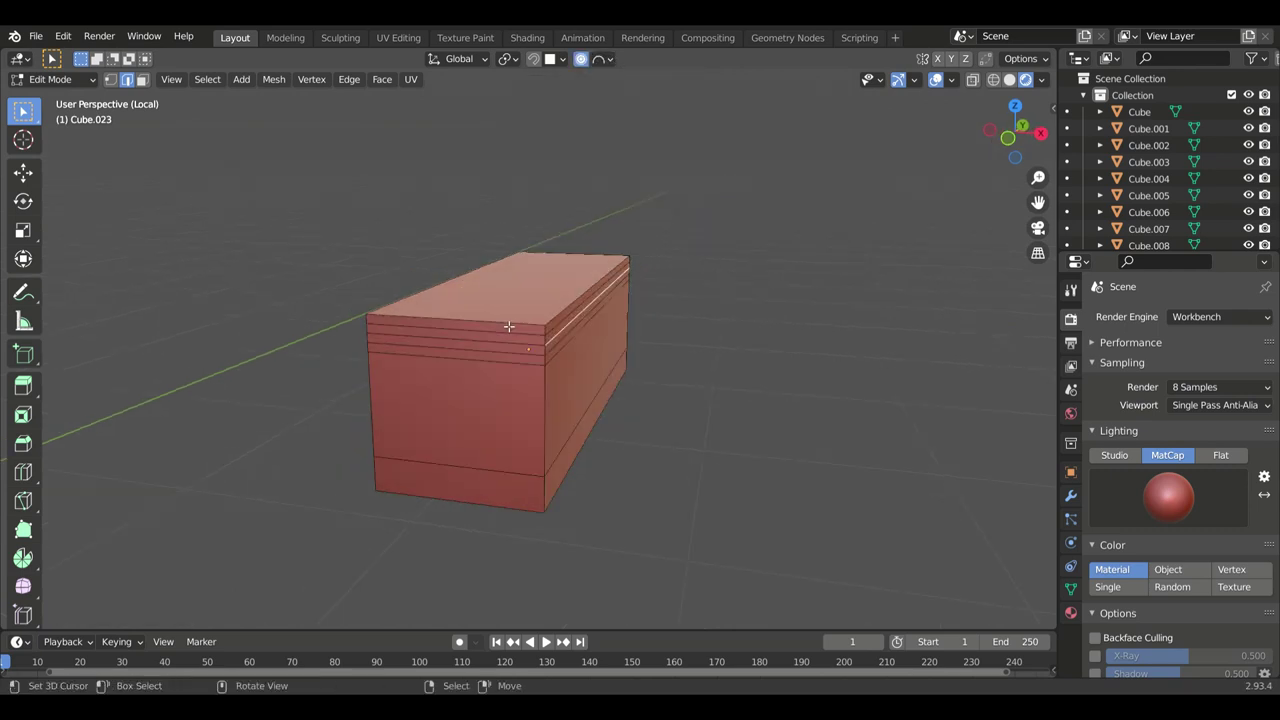
click(662, 363)
mouse_move(662, 363)
middle_down()
mouse_move(707, 388)
mouse_move(492, 389)
middle_up()
key(Tab)
Step: Reset the block's origin and place a duplicate of it beside the original
click(289, 77)
click(457, 189)
key(shift+d)
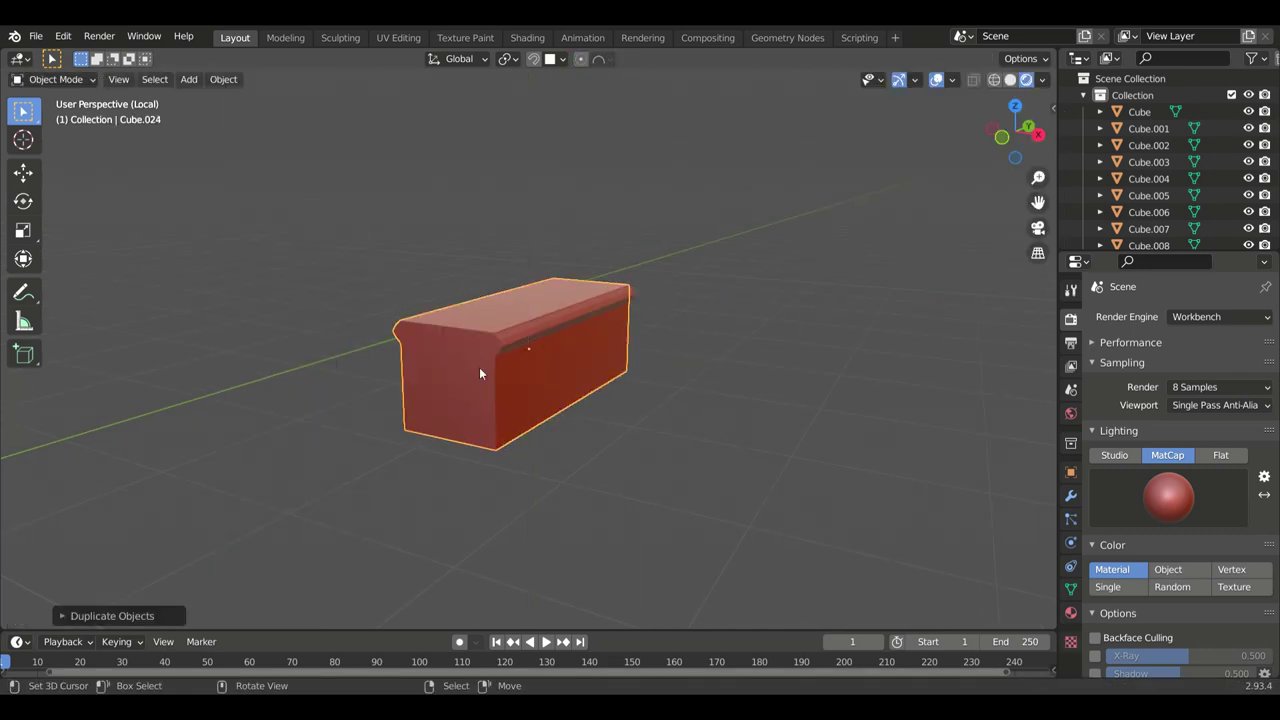
key(KP_Divide)
click(910, 550)
Step: Scale both blocks along X into long curbs running down the deck floor
shift+click(819, 570)
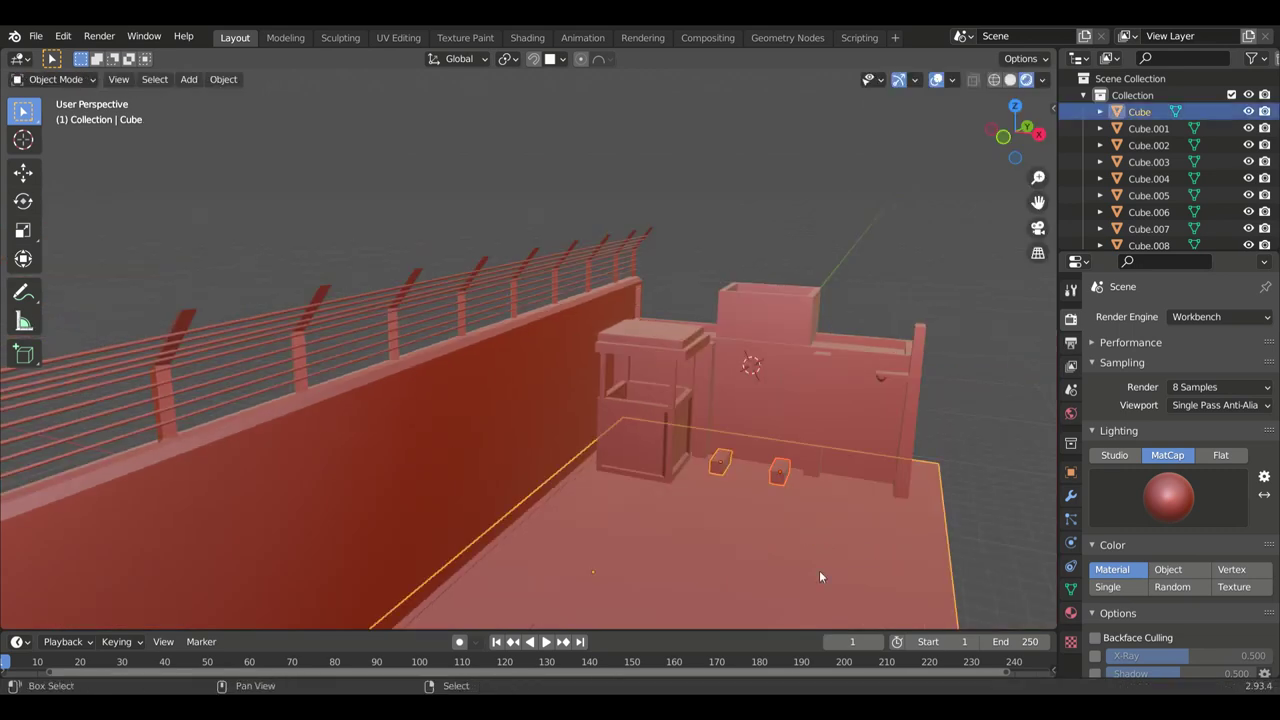
key(KP_Divide)
key(Tab)
scroll(948, 224, up, 3)
key(Tab)
scroll(751, 355, down, 3)
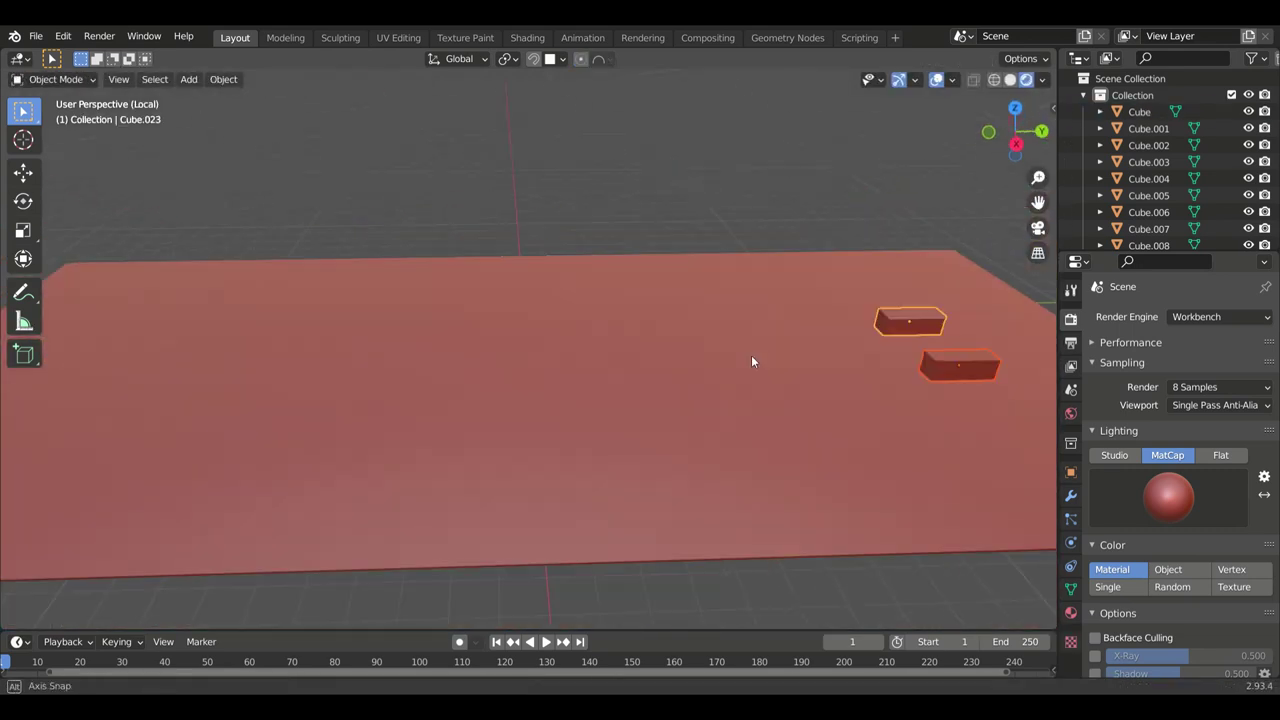
scroll(760, 357, down, 2)
key(s)
key(x)
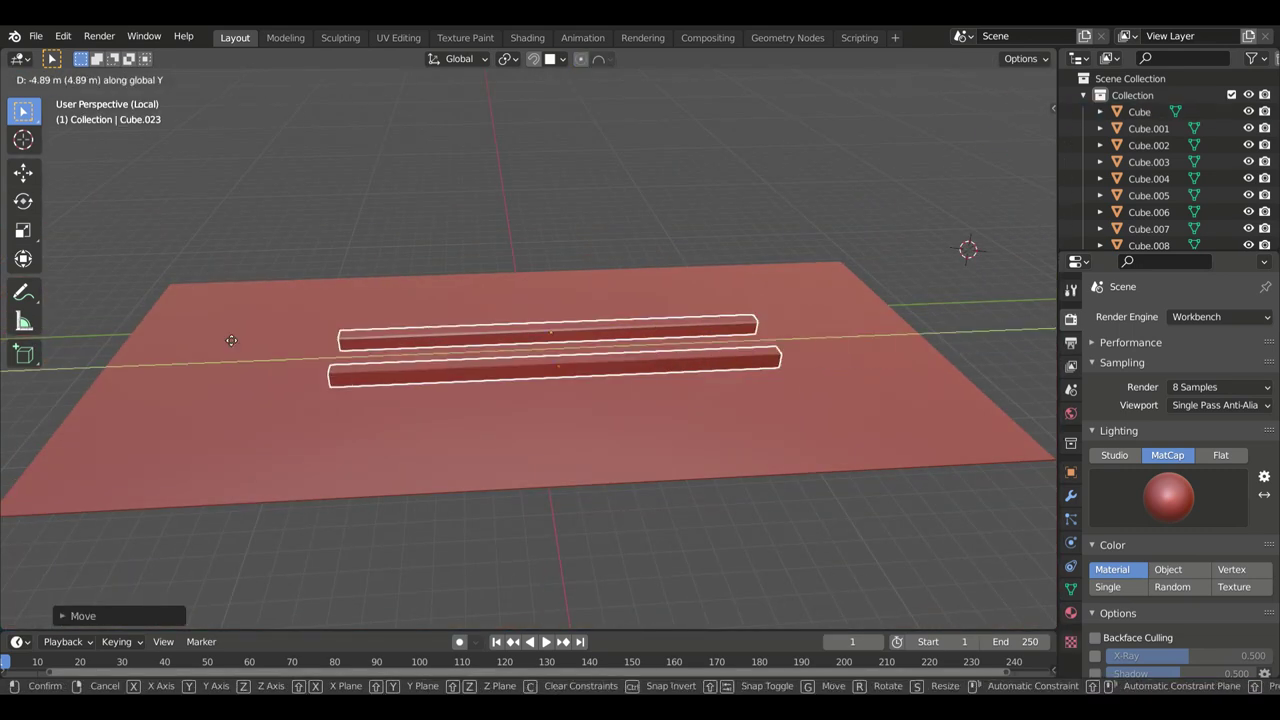
key(Return)
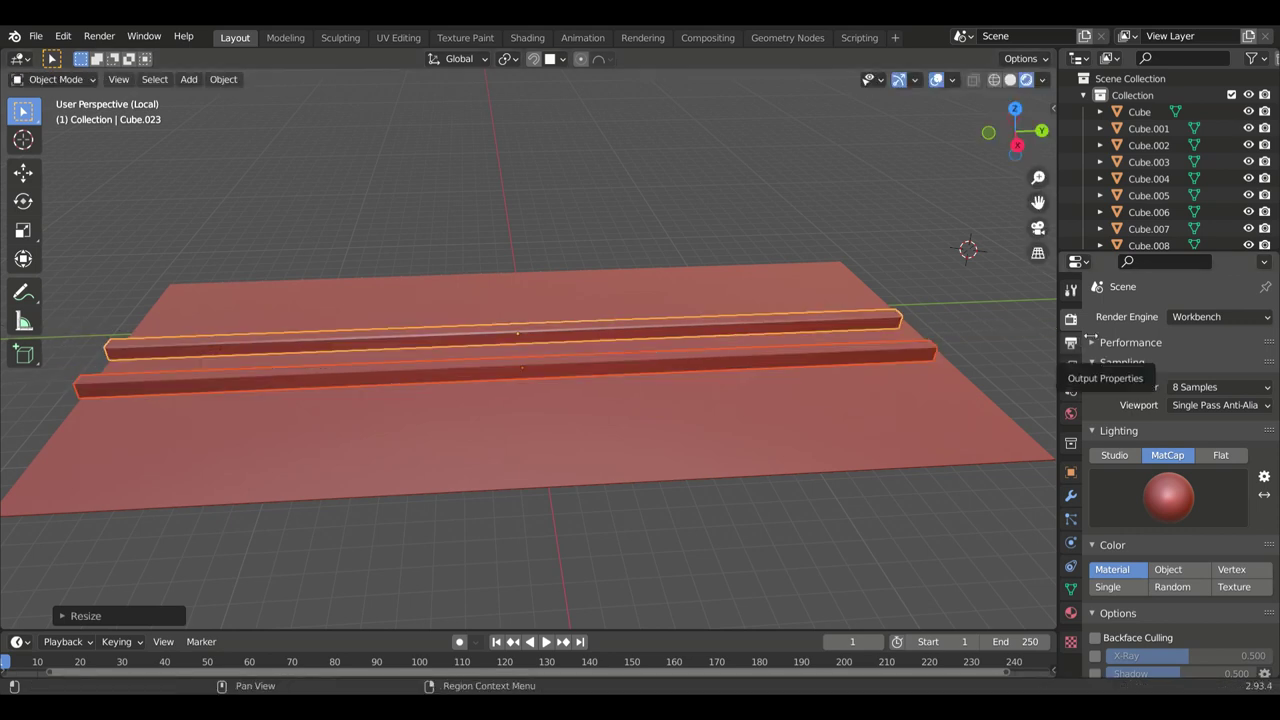
key(KP_Divide)
mouse_move(1009, 406)
middle_down()
mouse_move(652, 500)
mouse_move(784, 467)
middle_up()
Step: Add a new cube and isolate it in local view
shift+right_click(567, 485)
key(shift+a)
click(606, 519)
key(KP_Divide)
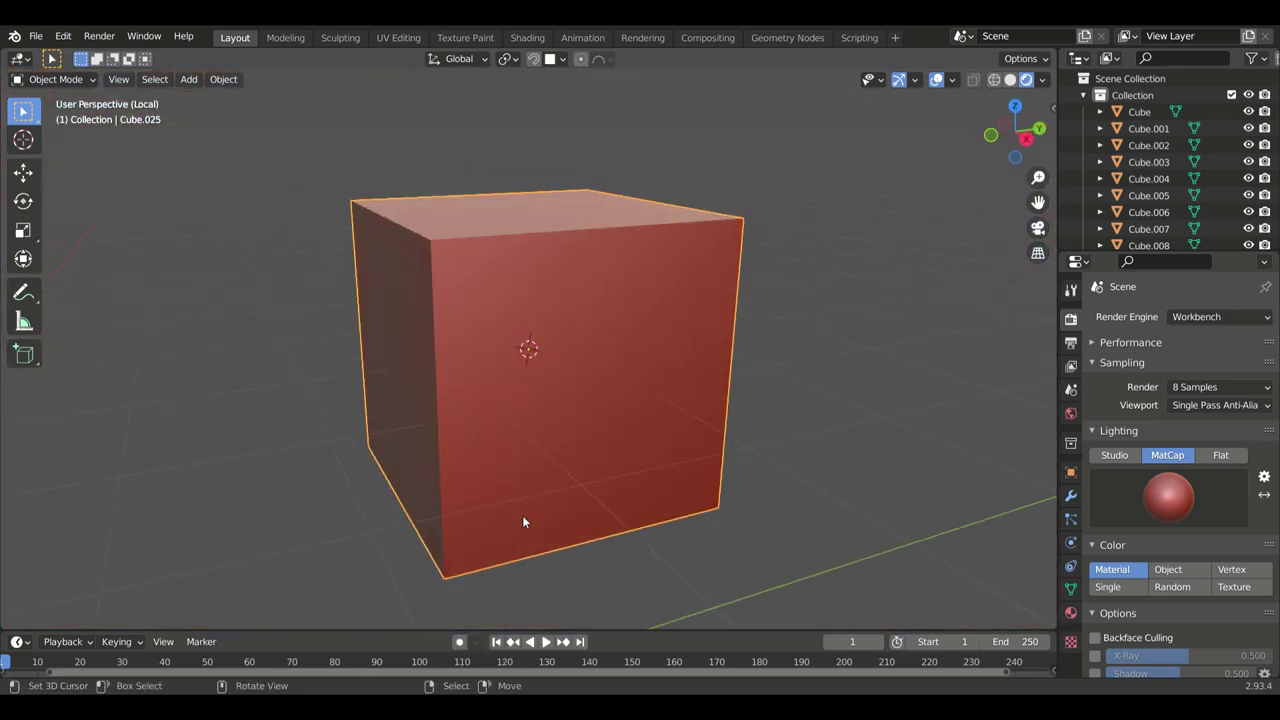
mouse_move(522, 520)
middle_down()
mouse_move(663, 428)
mouse_move(491, 431)
mouse_move(514, 423)
mouse_move(502, 398)
mouse_move(806, 391)
middle_up()
Step: Inset the cube's faces individually and sink the panels inward to make recesses
key(Tab)
key(i)
click(806, 391)
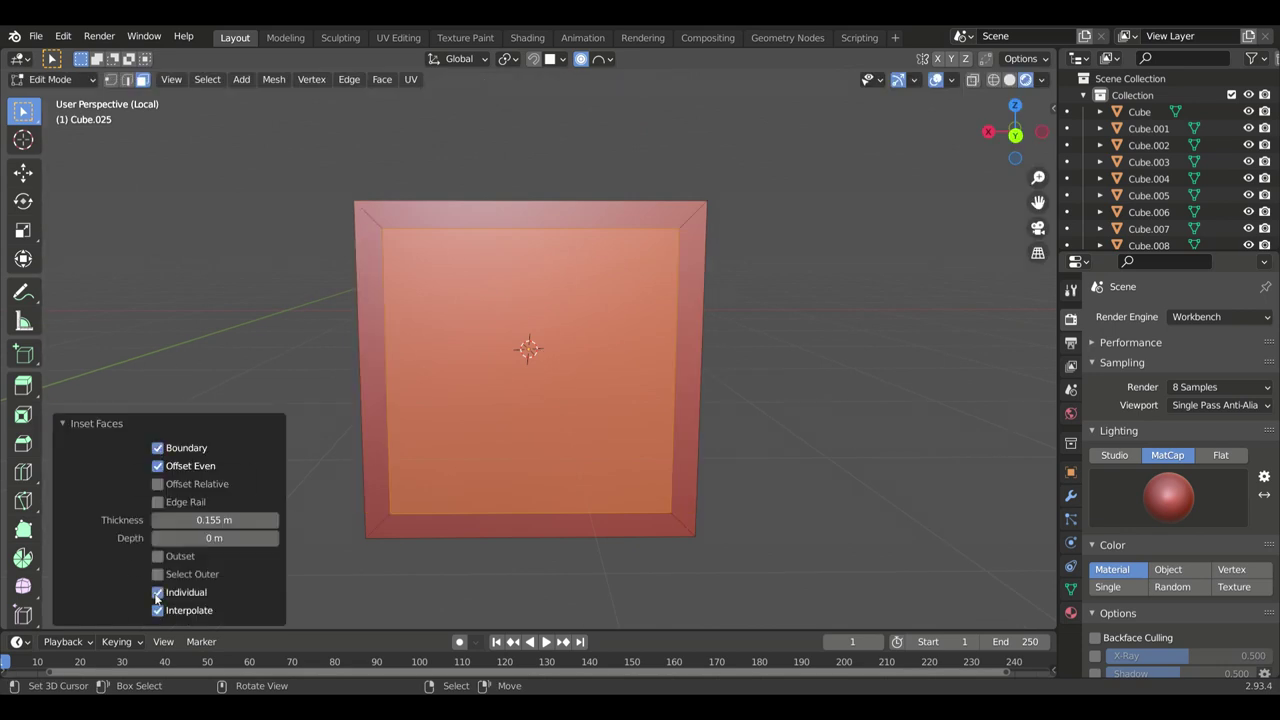
key(e)
right_click(700, 520)
middle_drag(700, 520, 848, 499)
click(886, 523)
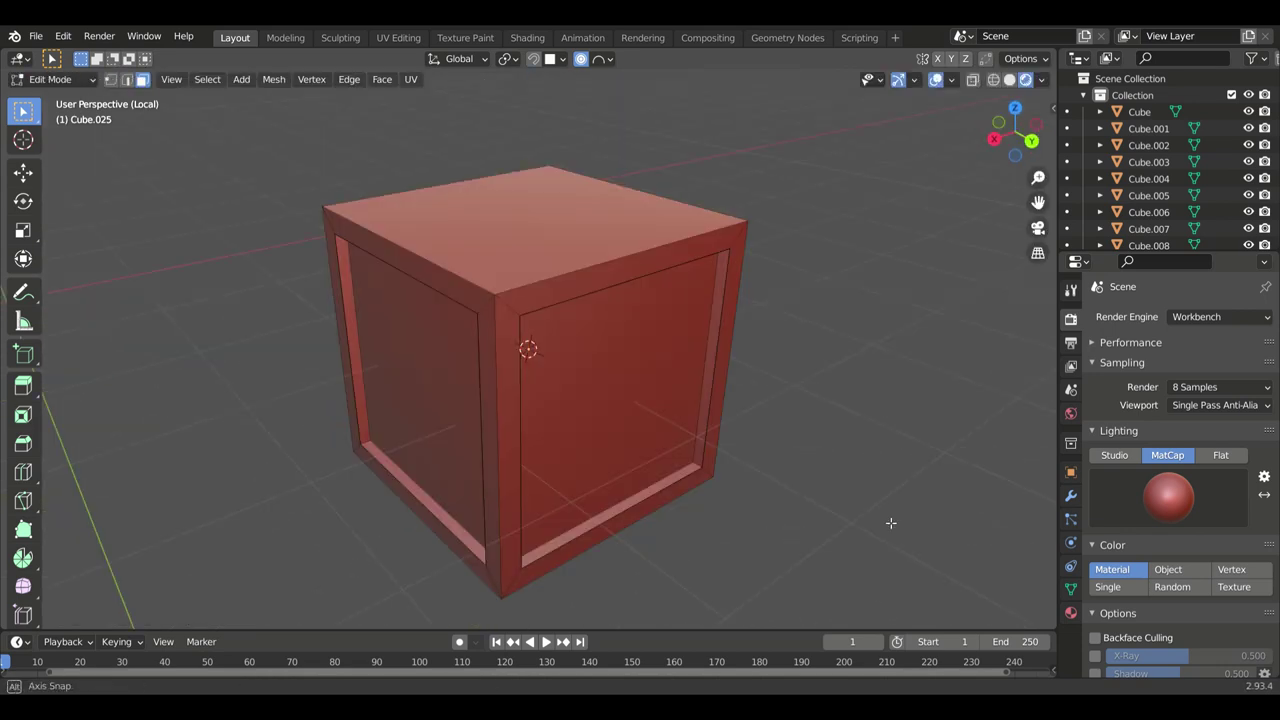
key(Tab)
Step: Add a small cube, shrink and position it, and thin it on Y into a slat
key(shift+a)
click(635, 421)
key(s)
click(602, 393)
key(g)
click(594, 409)
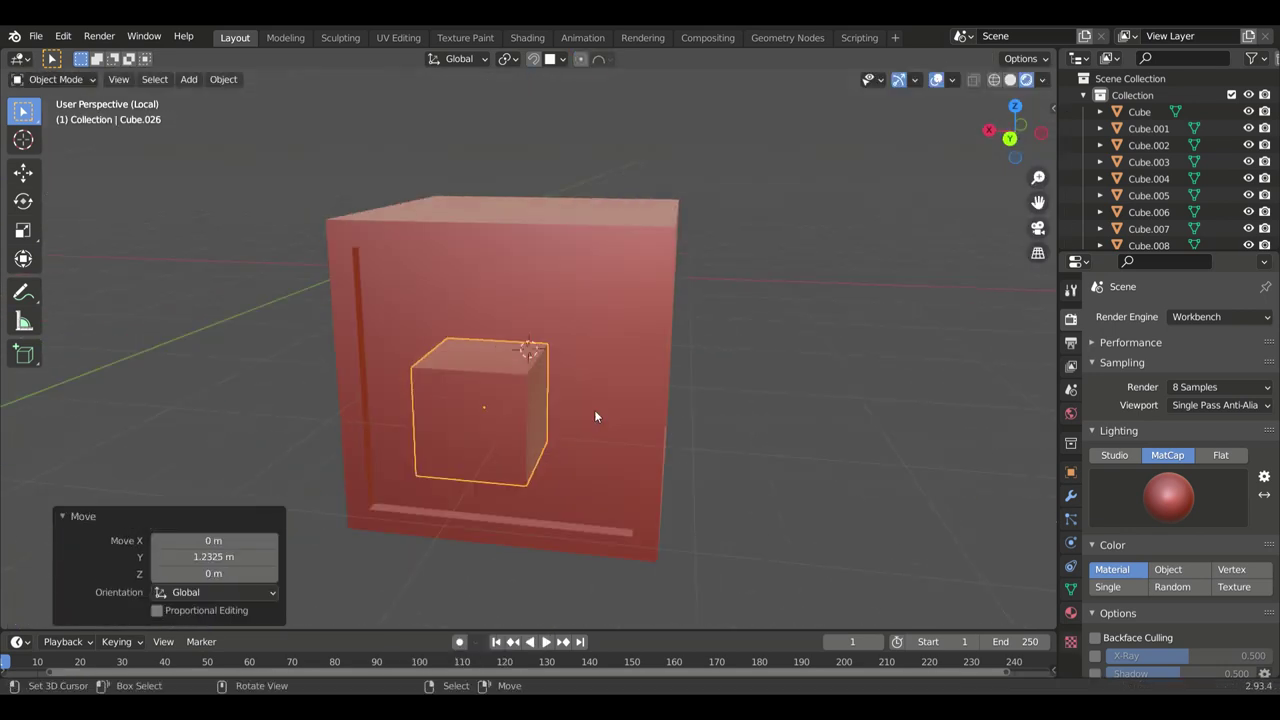
key(s)
key(y)
click(731, 442)
mouse_move(731, 442)
middle_down()
mouse_move(618, 419)
mouse_move(573, 367)
mouse_move(543, 386)
mouse_move(527, 421)
mouse_move(680, 428)
mouse_move(680, 440)
middle_up()
Step: Thin the slat further on Y, adjust its height on Z, and position it against the crate
key(s)
key(y)
click(714, 436)
key(s)
key(z)
click(690, 470)
key(g)
key(y)
click(689, 491)
mouse_move(689, 491)
middle_down()
mouse_move(561, 469)
mouse_move(500, 492)
mouse_move(748, 495)
mouse_move(535, 445)
mouse_move(395, 475)
mouse_move(594, 486)
mouse_move(533, 467)
mouse_move(600, 458)
mouse_move(440, 387)
mouse_move(606, 446)
mouse_move(562, 272)
mouse_move(748, 385)
mouse_move(771, 385)
middle_up()
key(s)
key(z)
click(571, 487)
Step: Duplicate the slat along X into a row of six evenly spaced slats
scroll(571, 487, down, 2)
key(g)
key(x)
key(shift+d)
key(x)
key(shift+r)
key(shift+r)
key(shift+r)
shift+click(478, 440)
right_click(410, 475)
key(g)
key(x)
click(594, 486)
Step: Copy the slat row and shift it along X onto the crate's side
key(shift+d)
key(x)
click(528, 460)
key(g)
key(x)
click(600, 458)
key(g)
key(x)
click(661, 456)
key(g)
key(x)
click(402, 404)
scroll(402, 404, up, 3)
scroll(613, 441, down, 5)
Step: Select the six vertical slats on the crate's right face
click(563, 278)
key(Tab)
key(Tab)
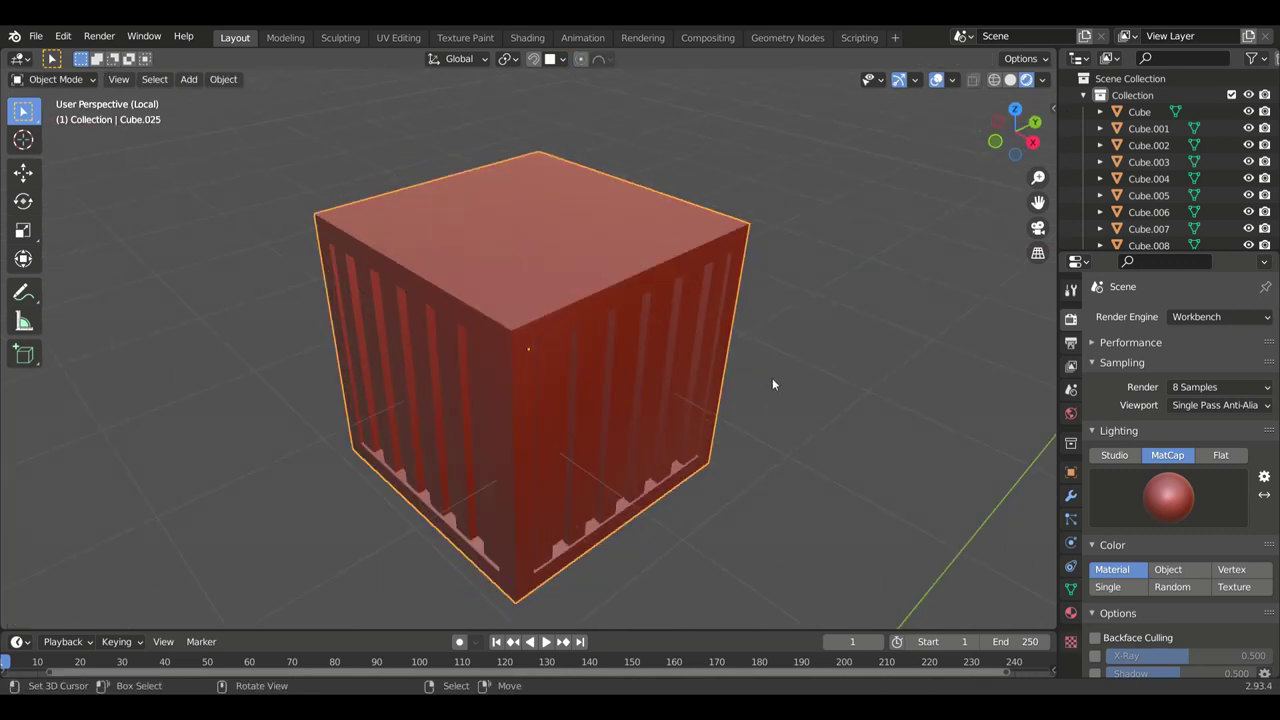
mouse_move(772, 384)
middle_down()
mouse_move(728, 334)
mouse_move(746, 357)
mouse_move(555, 334)
middle_up()
click(555, 334)
shift+drag(589, 334, 738, 347)
Step: Duplicate the slats, rotate the copies 90° on Y to lie flat, and raise them
key(shift+d)
key(r)
key(y)
key(9)
key(0)
key(Return)
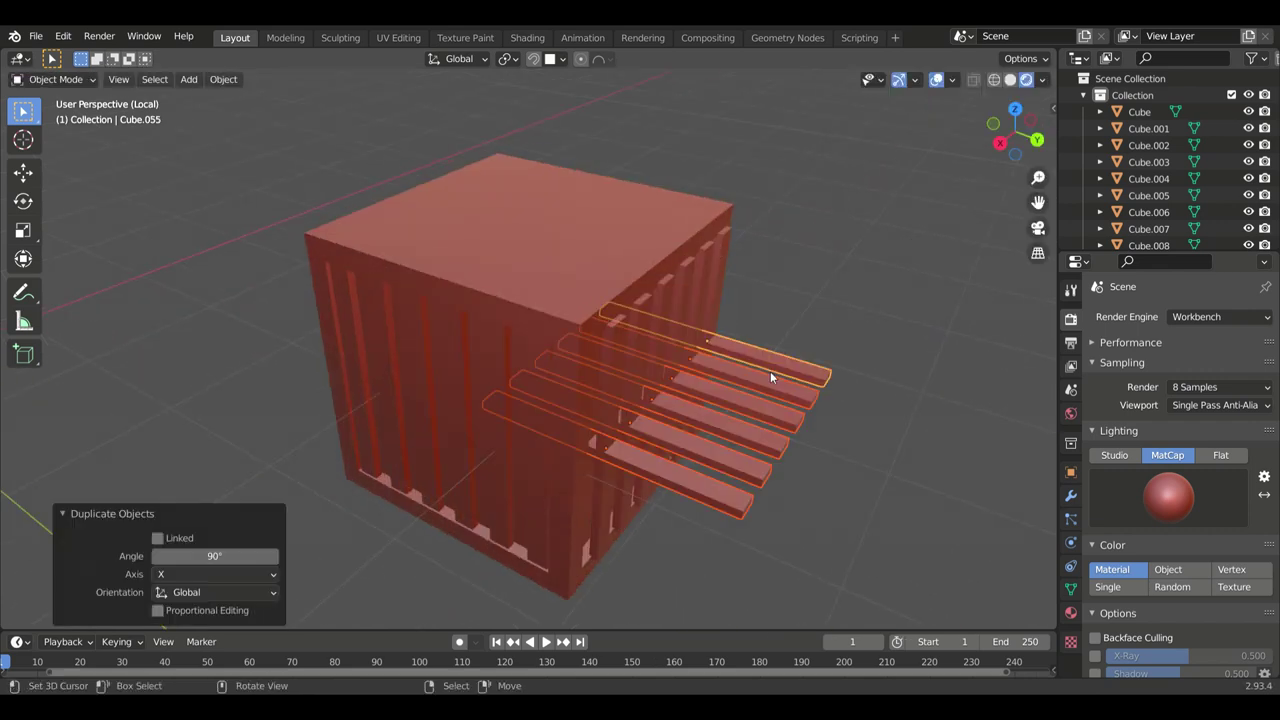
key(g)
key(z)
key(Return)
Step: Rotate the flat slats around Z so they run across the crate top
mouse_move(740, 350)
middle_down()
mouse_move(580, 321)
mouse_move(590, 312)
middle_up()
key(r)
key(z)
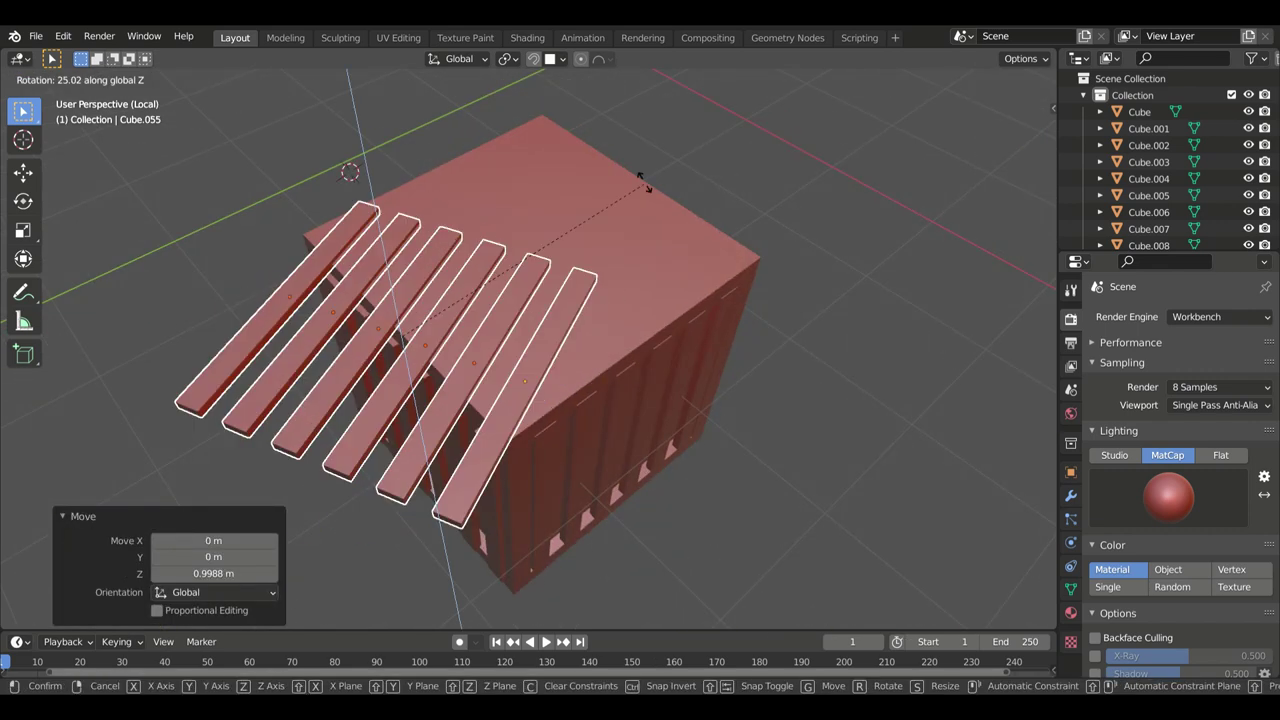
click(567, 552)
middle_drag(567, 552, 700, 450)
key(r)
key(z)
click(860, 512)
Step: Centre the planks and seat them on the crate top, then select the whole crate
key(g)
click(878, 430)
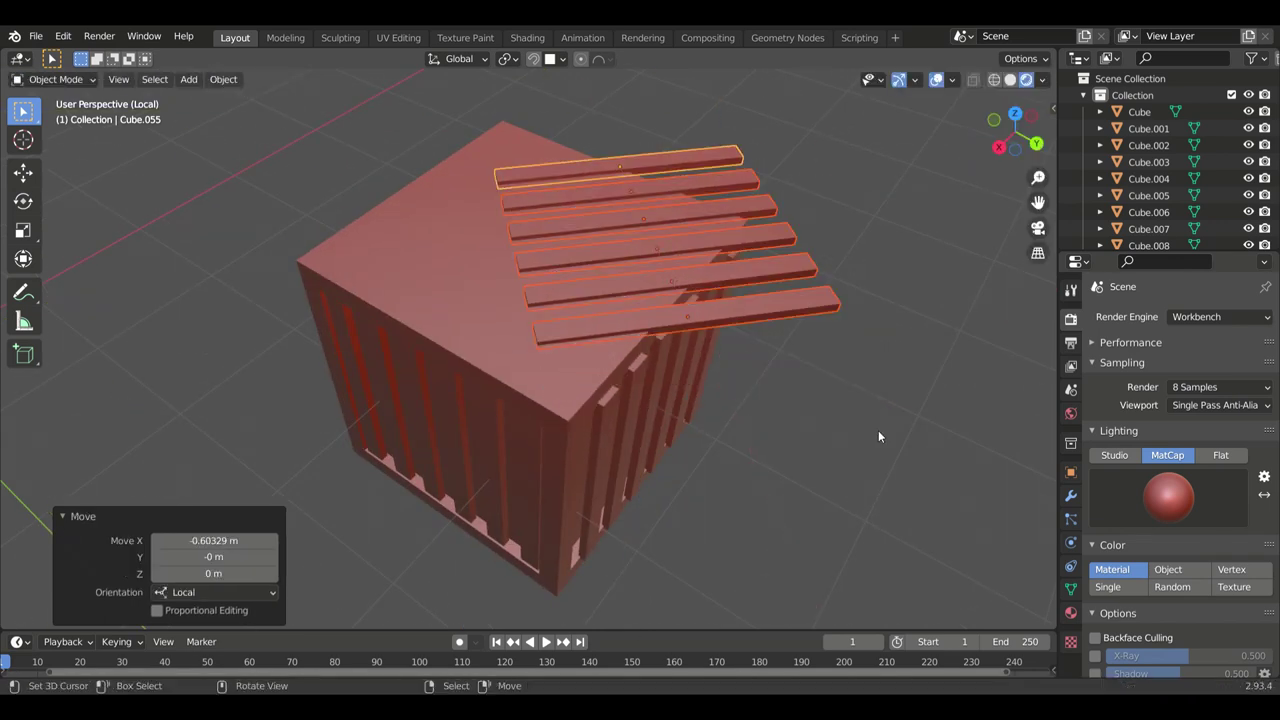
key(g)
key(z)
click(697, 300)
mouse_move(878, 430)
middle_down()
mouse_move(697, 300)
mouse_move(968, 270)
mouse_move(780, 371)
mouse_move(796, 455)
mouse_move(651, 459)
middle_up()
key(g)
key(z)
click(780, 371)
drag(336, 182, 734, 548)
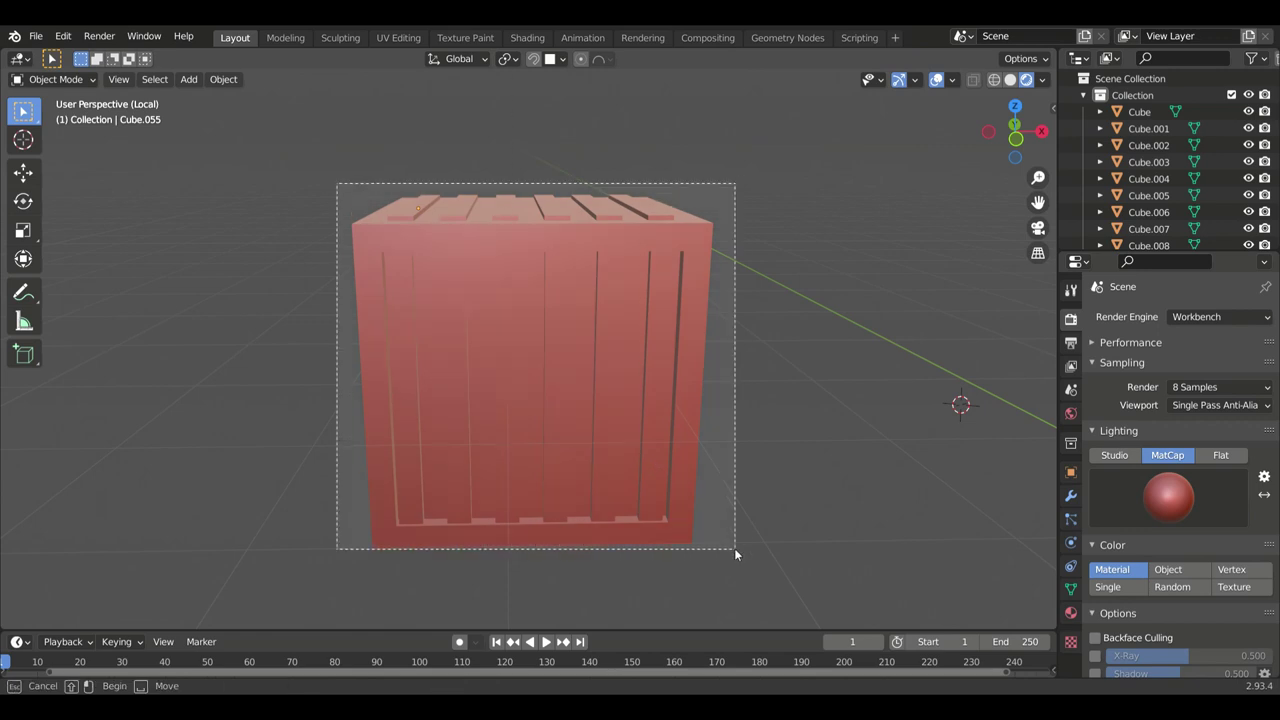
middle_drag(734, 548, 334, 548)
Step: Return to the full scene and lower the crate vertically onto the deck
key(KP_Divide)
key(g)
key(z)
click(641, 528)
middle_drag(641, 528, 595, 512)
Step: Duplicate the crate upward and rotate the copy around Z to stack it on top
key(shift+d)
key(z)
click(609, 397)
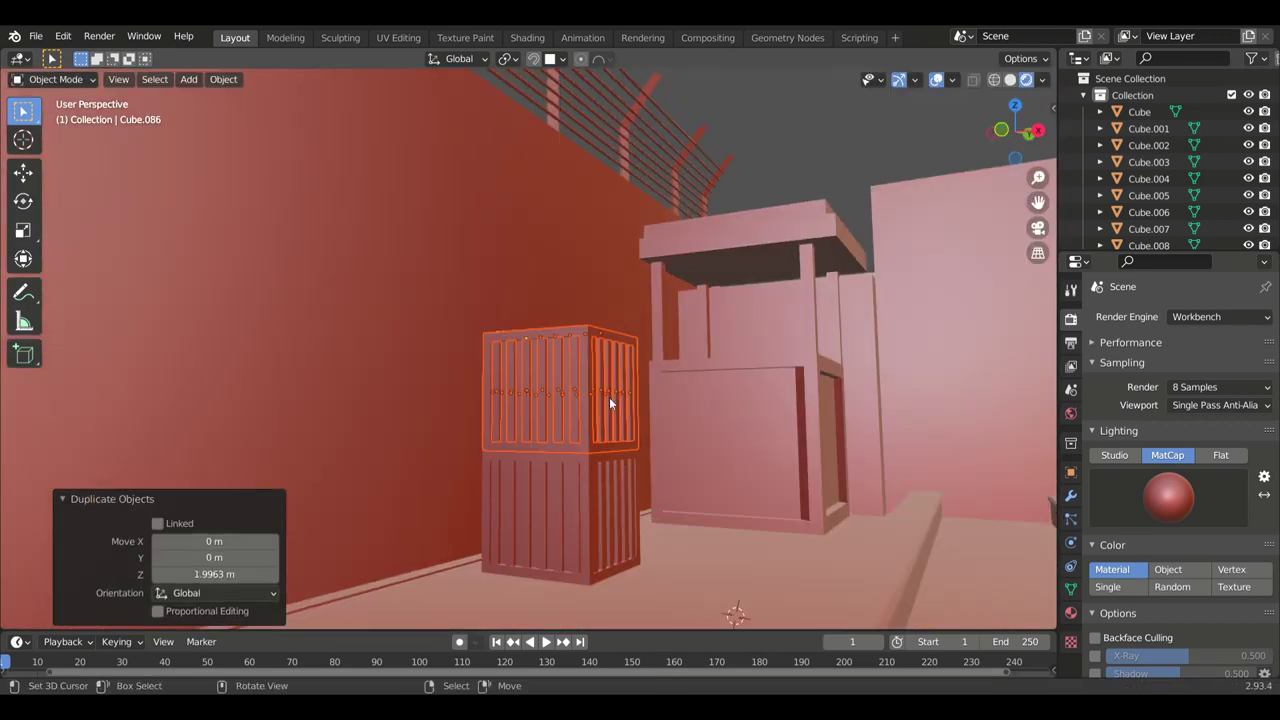
key(r)
key(z)
click(577, 502)
Step: Isolate the stacked crates and duplicate the stack beside the first one
drag(662, 509, 664, 512)
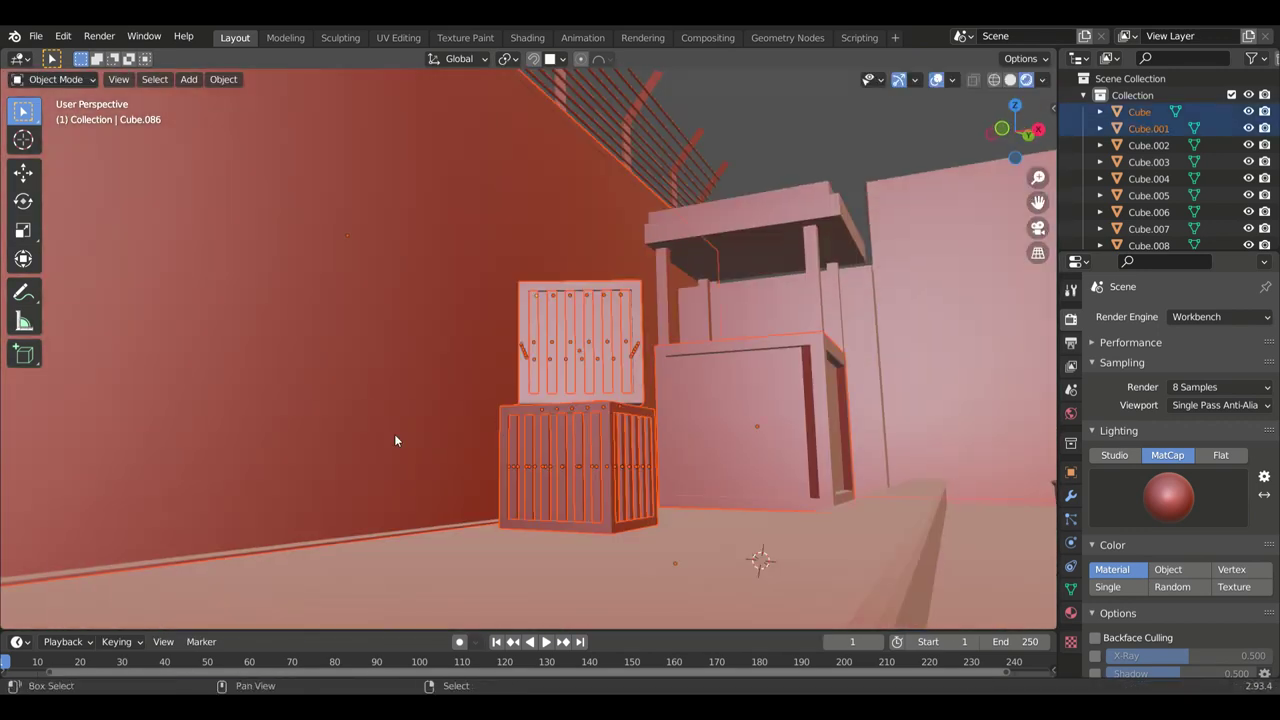
key(KP_Divide)
middle_drag(495, 465, 420, 440)
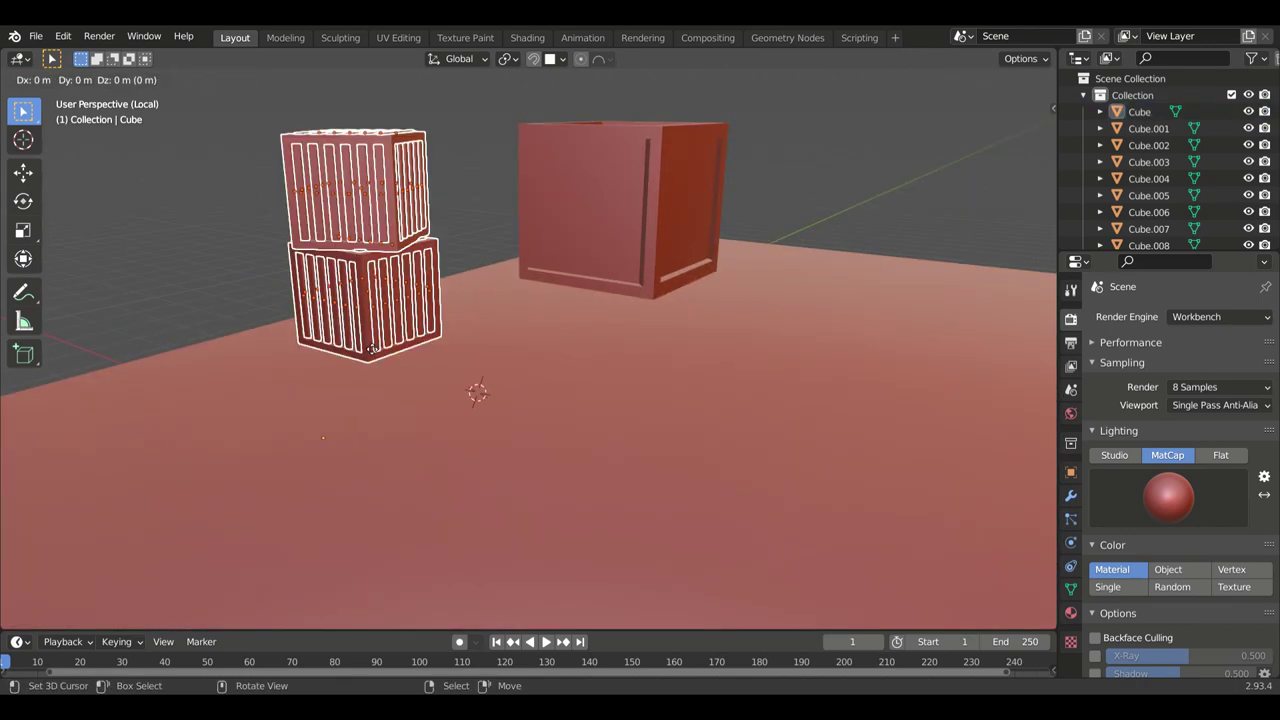
key(shift+d)
click(142, 449)
mouse_move(142, 449)
middle_down()
mouse_move(380, 368)
mouse_move(341, 400)
mouse_move(489, 420)
middle_up()
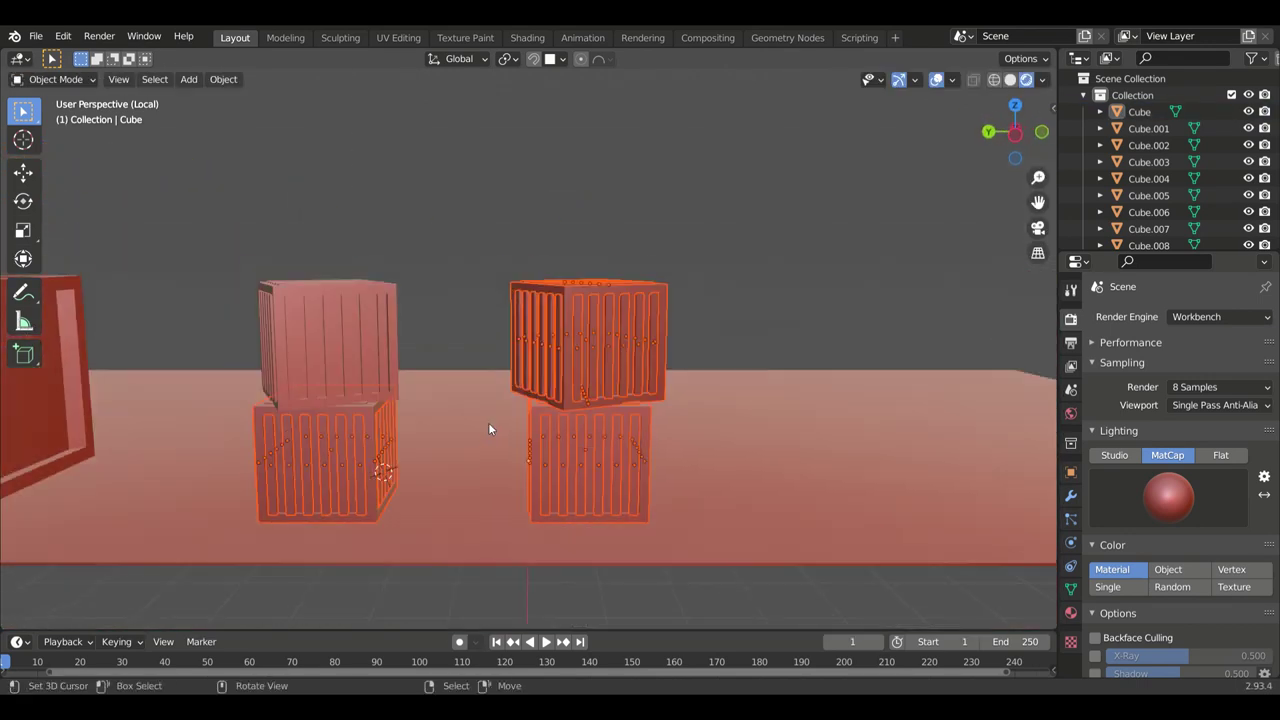
Step: Box-select crates and duplicate another crate between the two stacks
key(shift+d)
right_click(489, 420)
click(596, 471)
key(b)
mouse_move(596, 471)
middle_down()
mouse_move(562, 210)
mouse_move(690, 397)
middle_up()
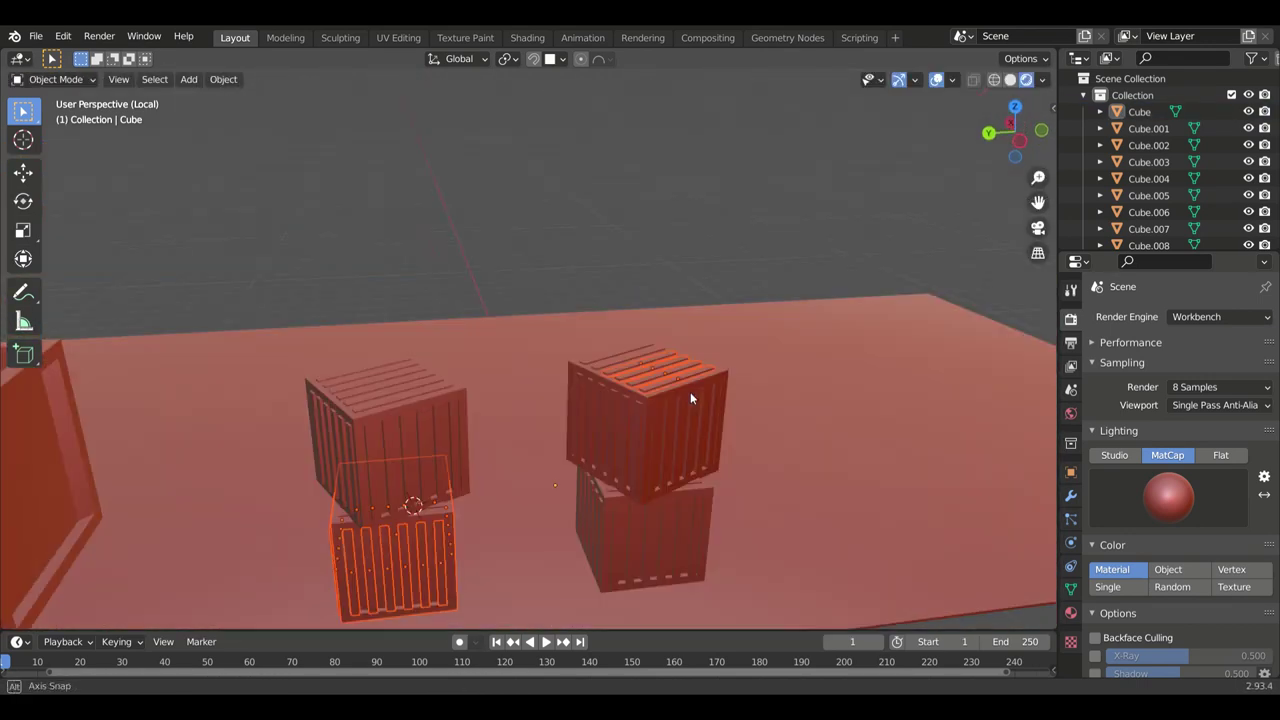
mouse_move(679, 457)
middle_down()
mouse_move(527, 506)
mouse_move(432, 506)
mouse_move(356, 384)
mouse_move(542, 477)
middle_up()
key(shift+d)
click(527, 506)
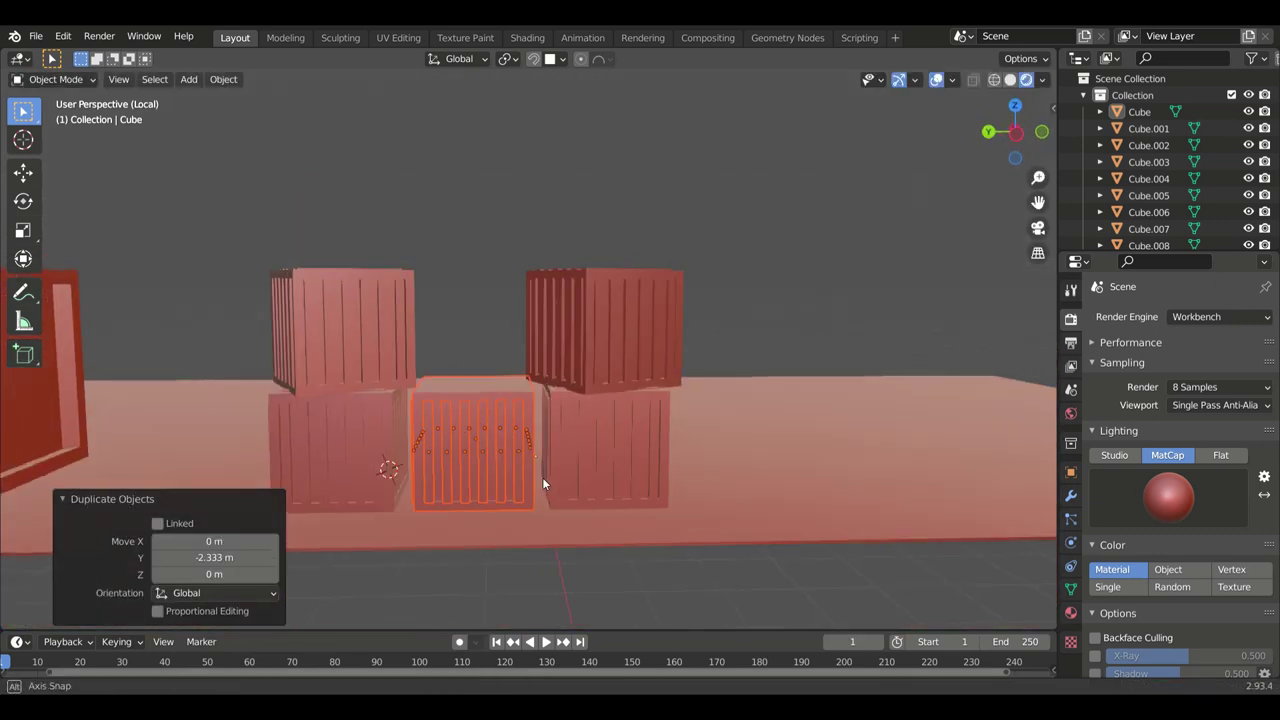
Step: Clear the selection and box-select the crates near the top-right stack
click(732, 432)
middle_drag(732, 433, 792, 397)
key(alt+a)
key(b)
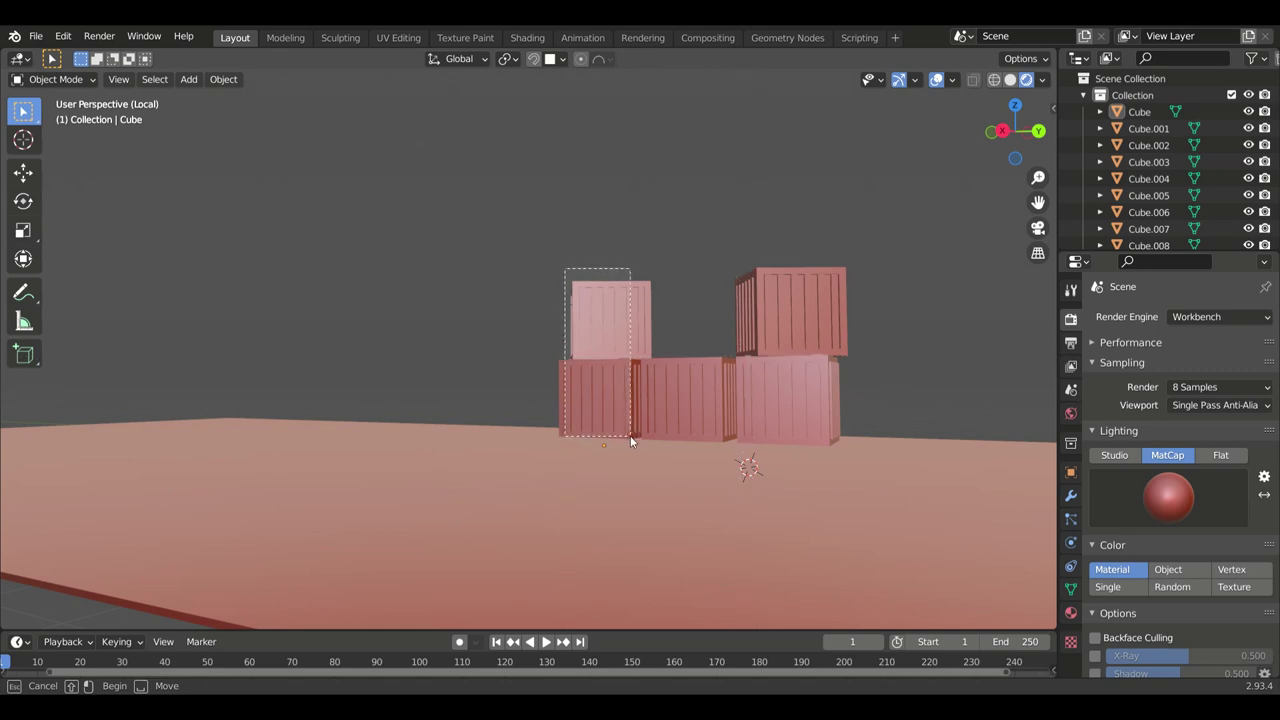
mouse_move(630, 435)
middle_down()
mouse_move(322, 517)
mouse_move(457, 400)
middle_up()
scroll(457, 400, up, 5)
middle_drag(650, 422, 672, 192)
drag(672, 192, 742, 235)
mouse_move(742, 235)
middle_down()
mouse_move(713, 305)
mouse_move(791, 220)
mouse_move(800, 457)
mouse_move(902, 504)
mouse_move(787, 532)
mouse_move(592, 413)
mouse_move(642, 372)
mouse_move(830, 392)
mouse_move(612, 505)
mouse_move(714, 439)
mouse_move(509, 456)
mouse_move(660, 336)
mouse_move(686, 345)
mouse_move(608, 444)
mouse_move(757, 317)
middle_up()
Step: In wireframe, reposition the upper crate along its Z and X axes
key(alt+a)
click(642, 372)
click(612, 505)
key(shift+z)
key(shift+z)
key(g)
key(z)
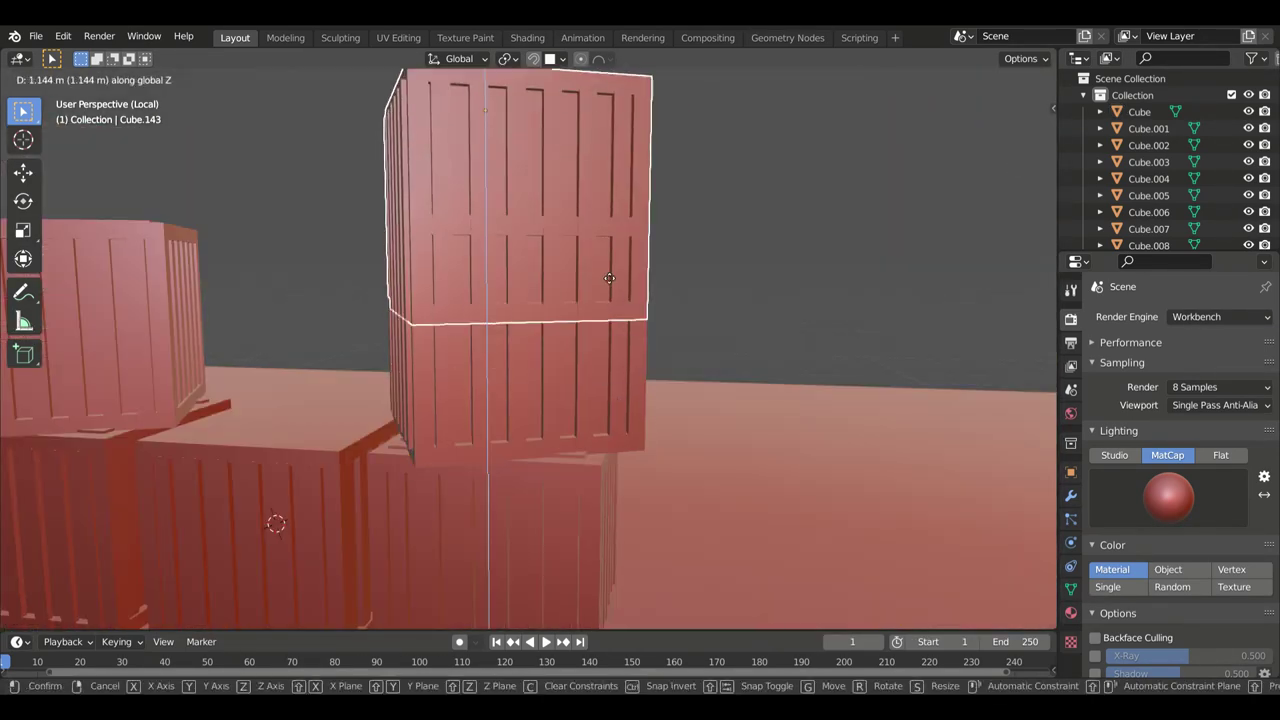
key(x)
key(x)
click(609, 278)
Step: Try moving another crate, cancelling both attempts
mouse_move(570, 321)
middle_down()
mouse_move(566, 375)
mouse_move(286, 379)
mouse_move(245, 357)
mouse_move(331, 346)
mouse_move(536, 386)
mouse_move(624, 342)
mouse_move(789, 485)
mouse_move(730, 250)
mouse_move(926, 167)
middle_up()
click(286, 379)
key(g)
right_click(337, 351)
scroll(760, 220, down, 4)
key(g)
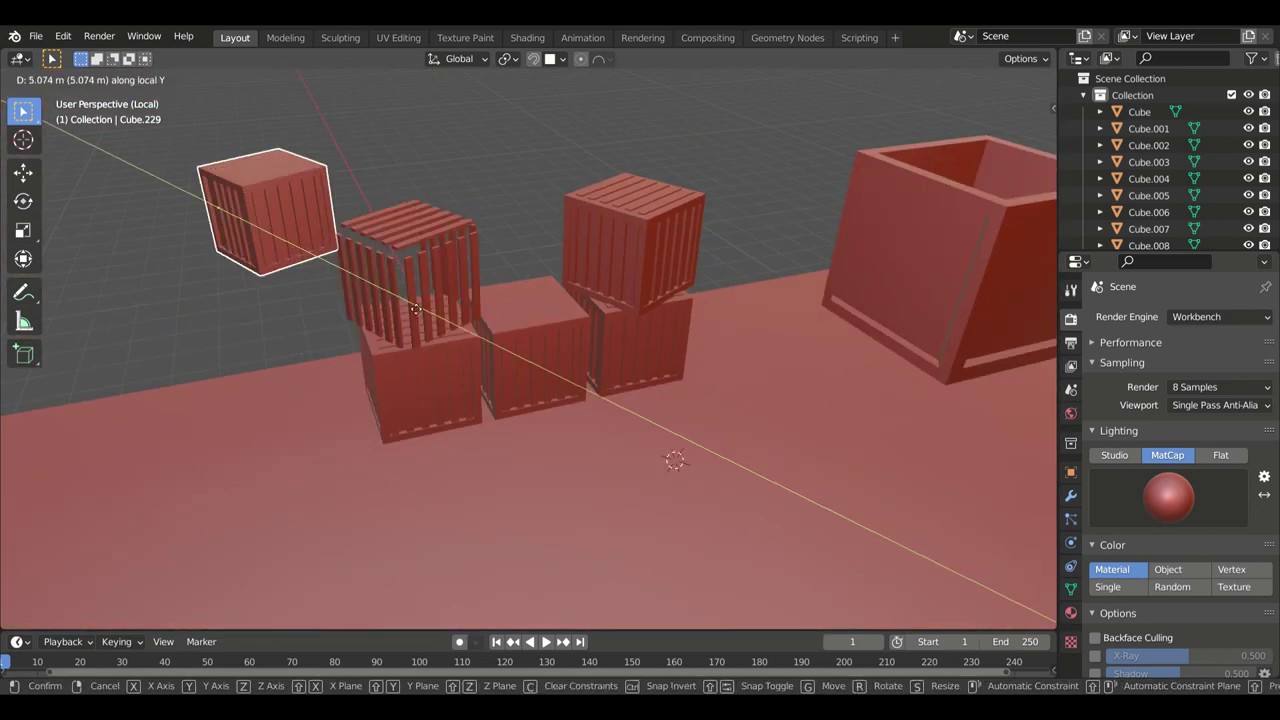
right_click(415, 308)
Step: Return to the full scene to view the crate groups beside the wall
key(KP_Divide)
mouse_move(611, 355)
middle_down()
mouse_move(543, 443)
mouse_move(391, 512)
mouse_move(677, 437)
middle_up()
click(391, 512)
click(415, 505)
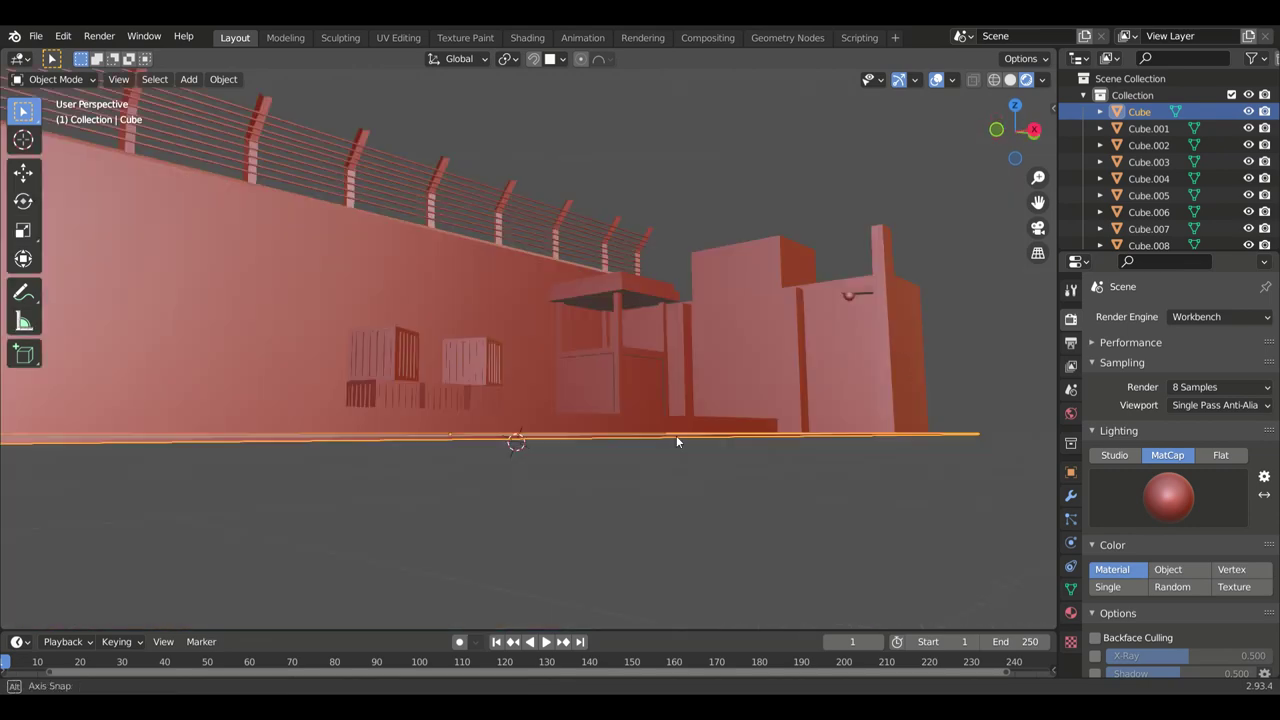
Step: Select the curb and switch the render engine to Cycles
scroll(697, 449, up, 3)
middle_drag(740, 491, 515, 523)
click(515, 523)
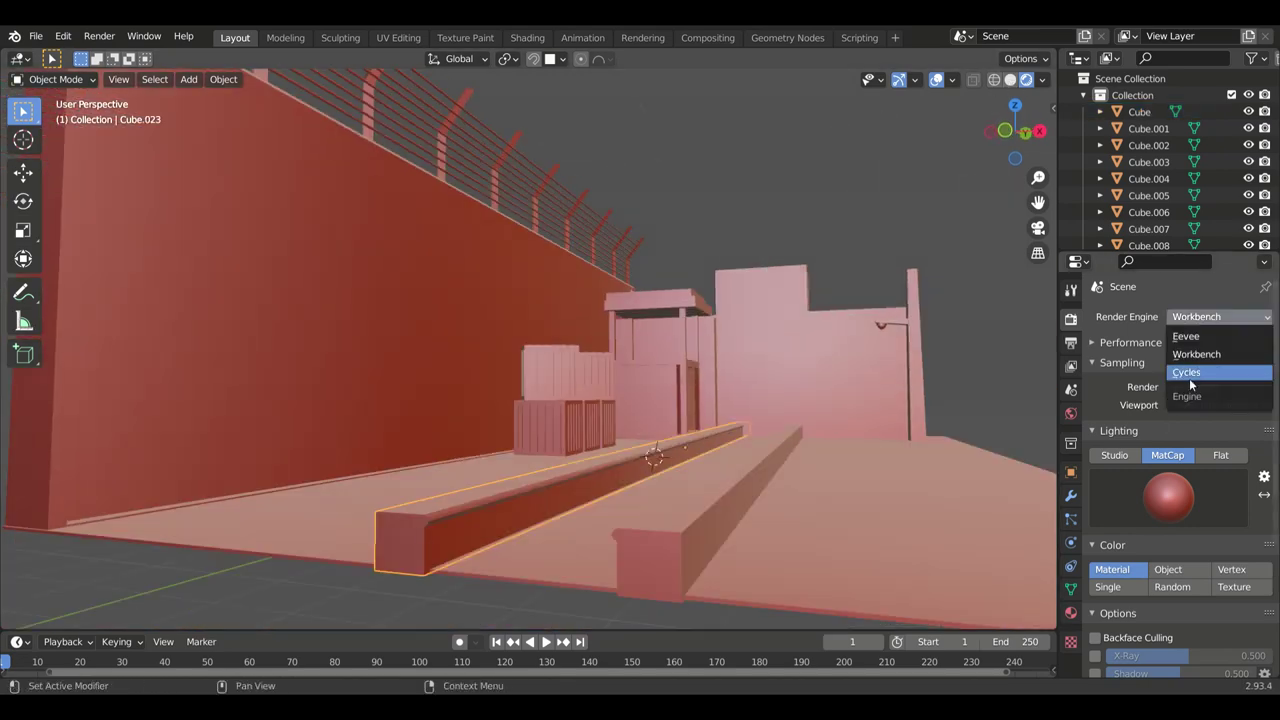
click(1190, 372)
Step: Add a Point light and a Sun lamp to the scene
scroll(630, 499, down, 3)
key(shift+a)
click(1040, 331)
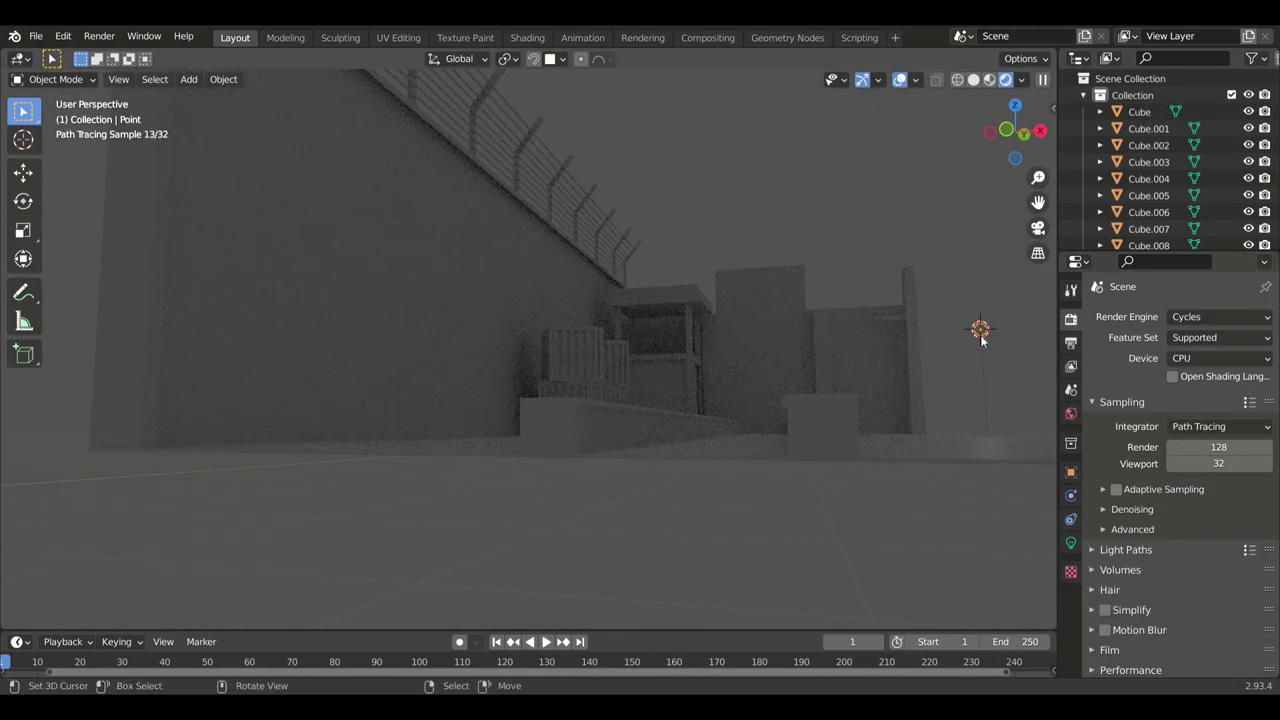
key(shift+a)
click(1048, 354)
Step: Give the curb a light grey base colour and enter Edit Mode on its faces
click(600, 430)
click(1071, 612)
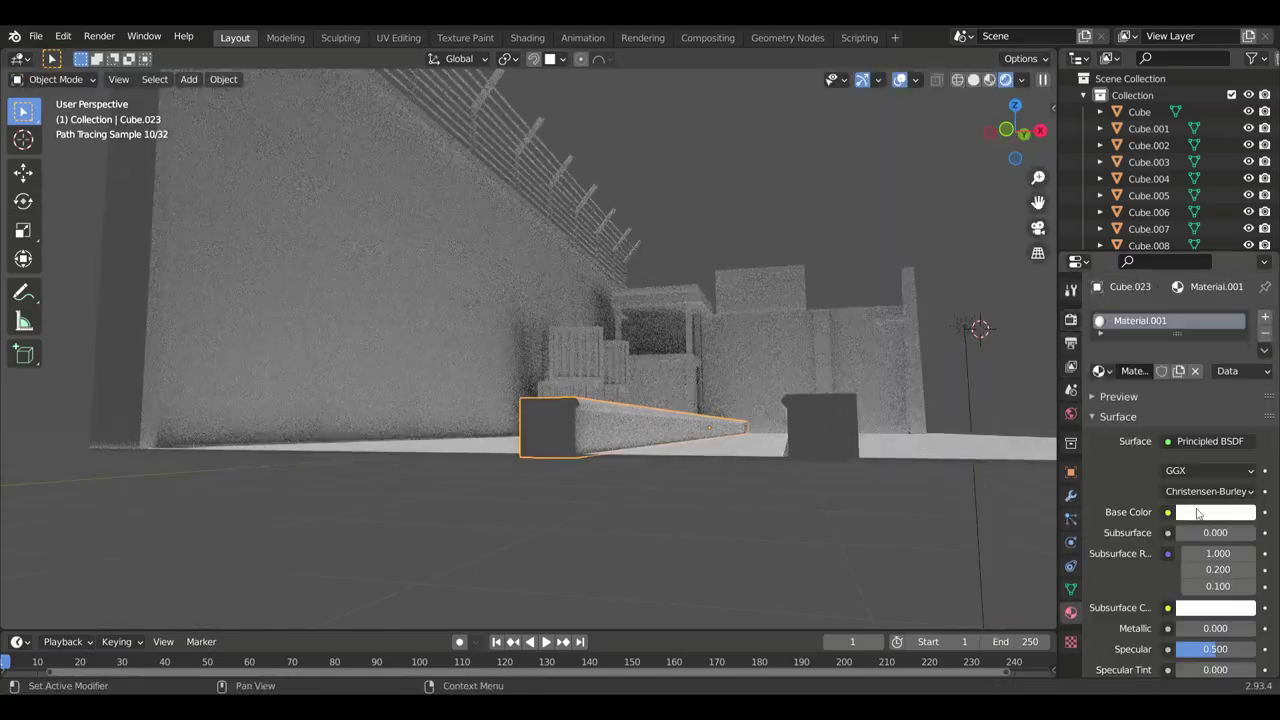
click(1198, 513)
key(Tab)
scroll(586, 434, up, 2)
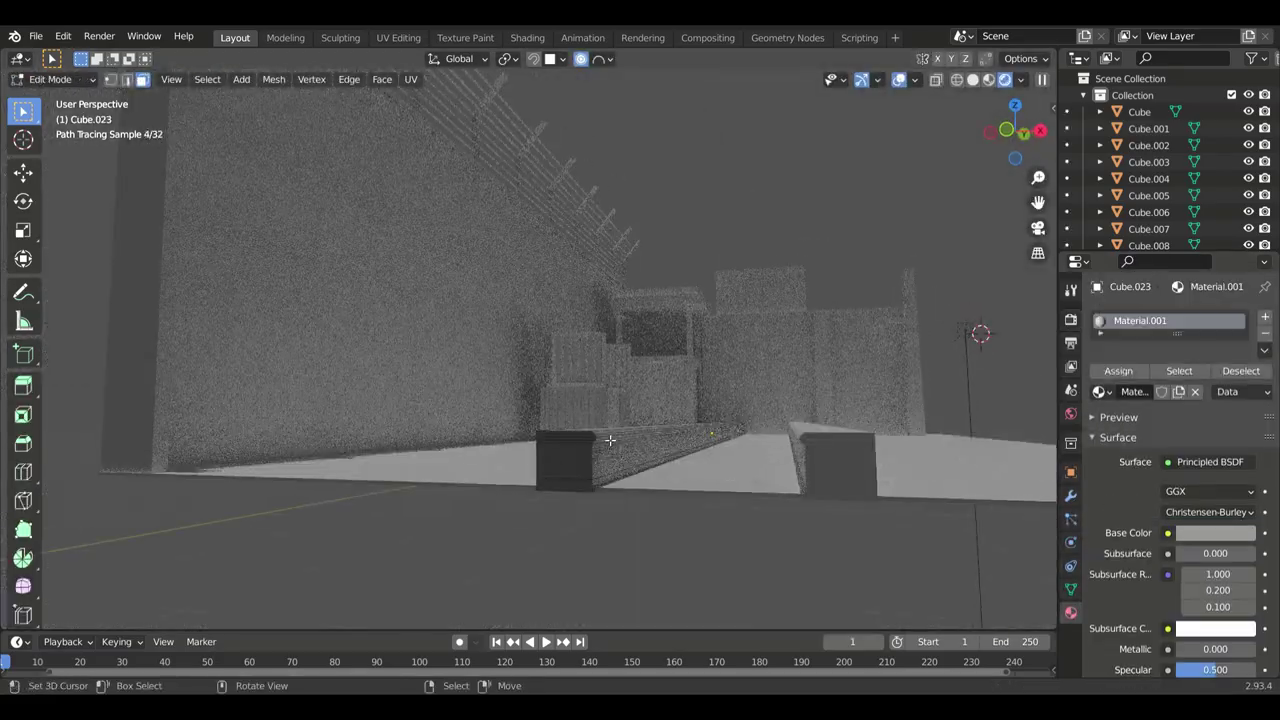
Step: Review the render settings and the second curb's material settings
click(1071, 318)
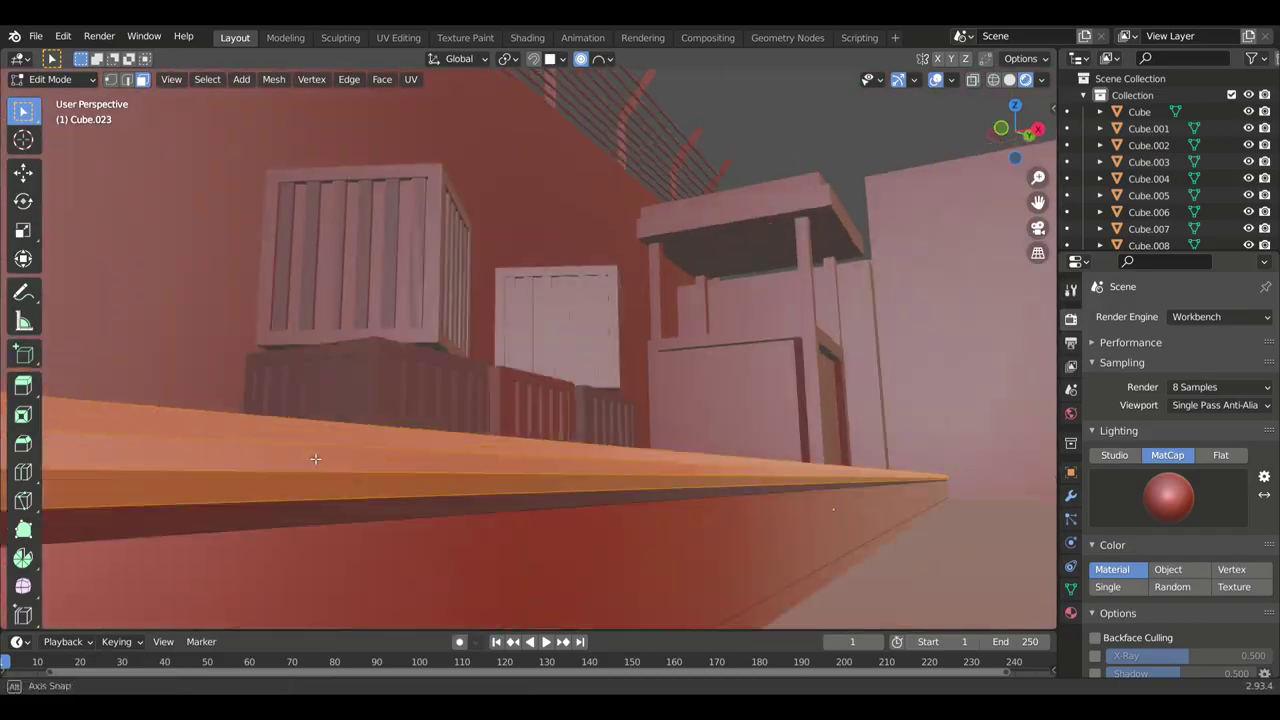
scroll(1143, 536, down, 12)
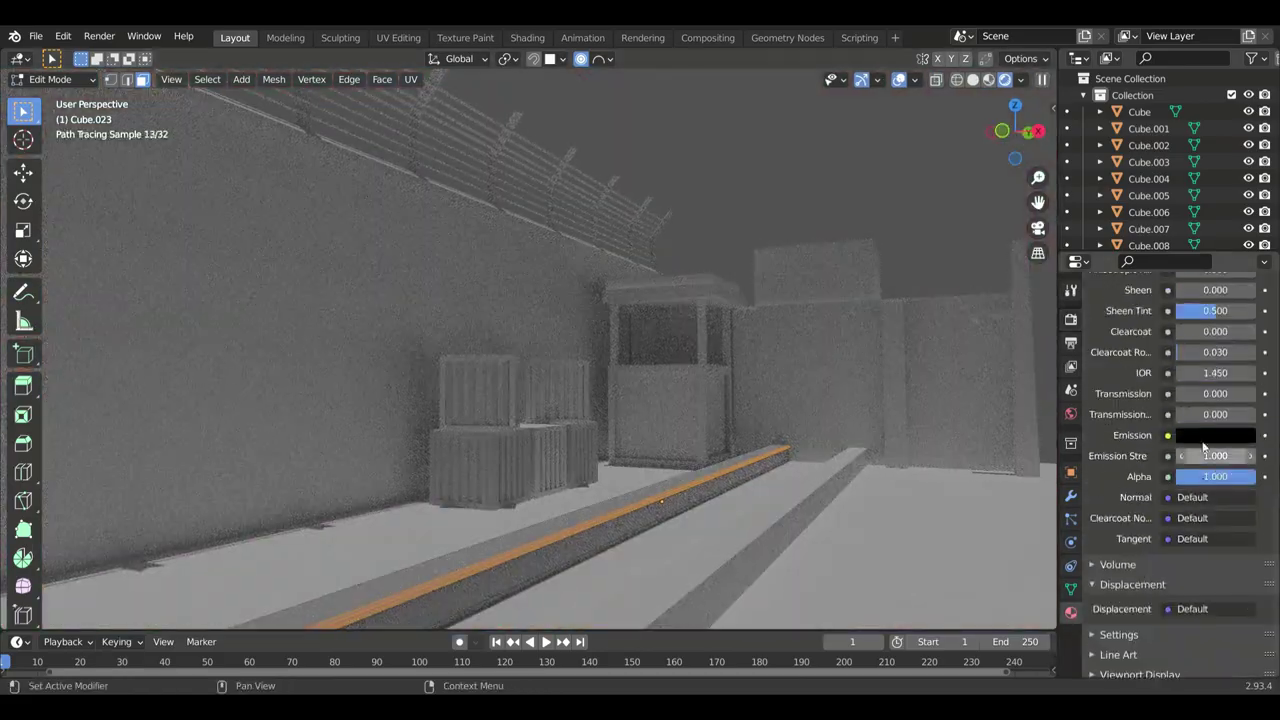
scroll(1215, 455, up, 15)
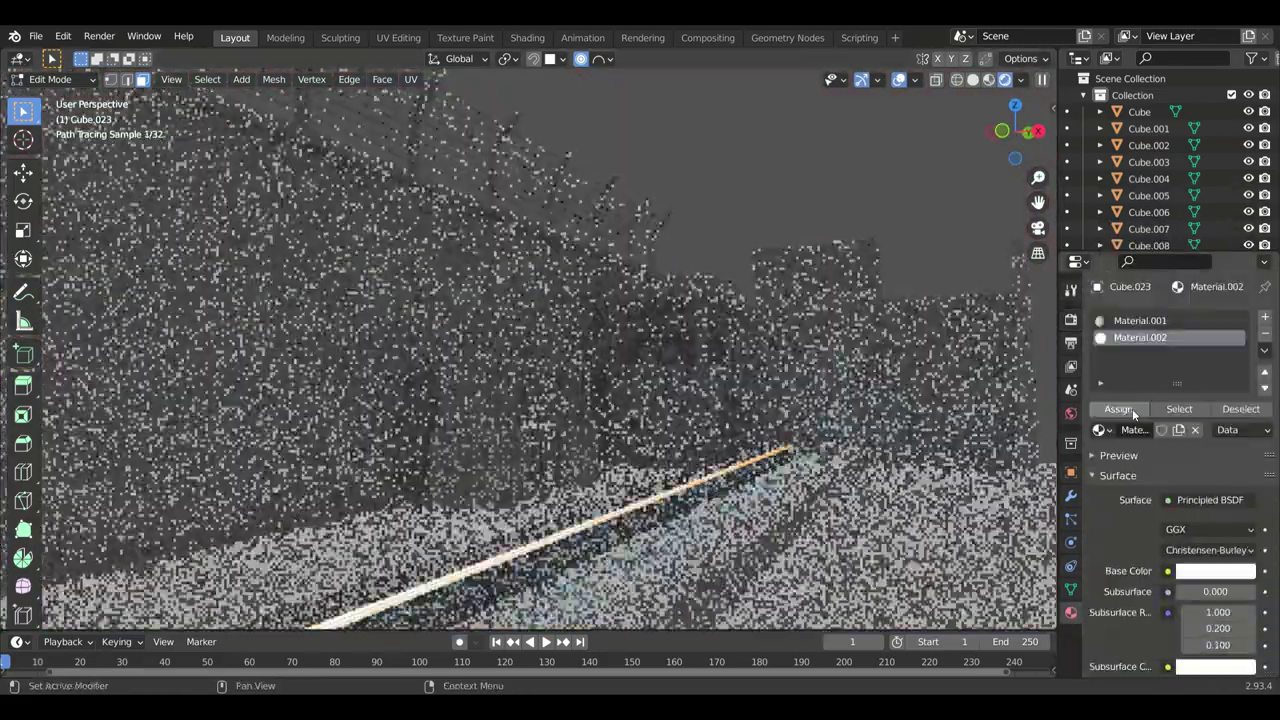
scroll(766, 443, down, 8)
scroll(1160, 160, down, 20)
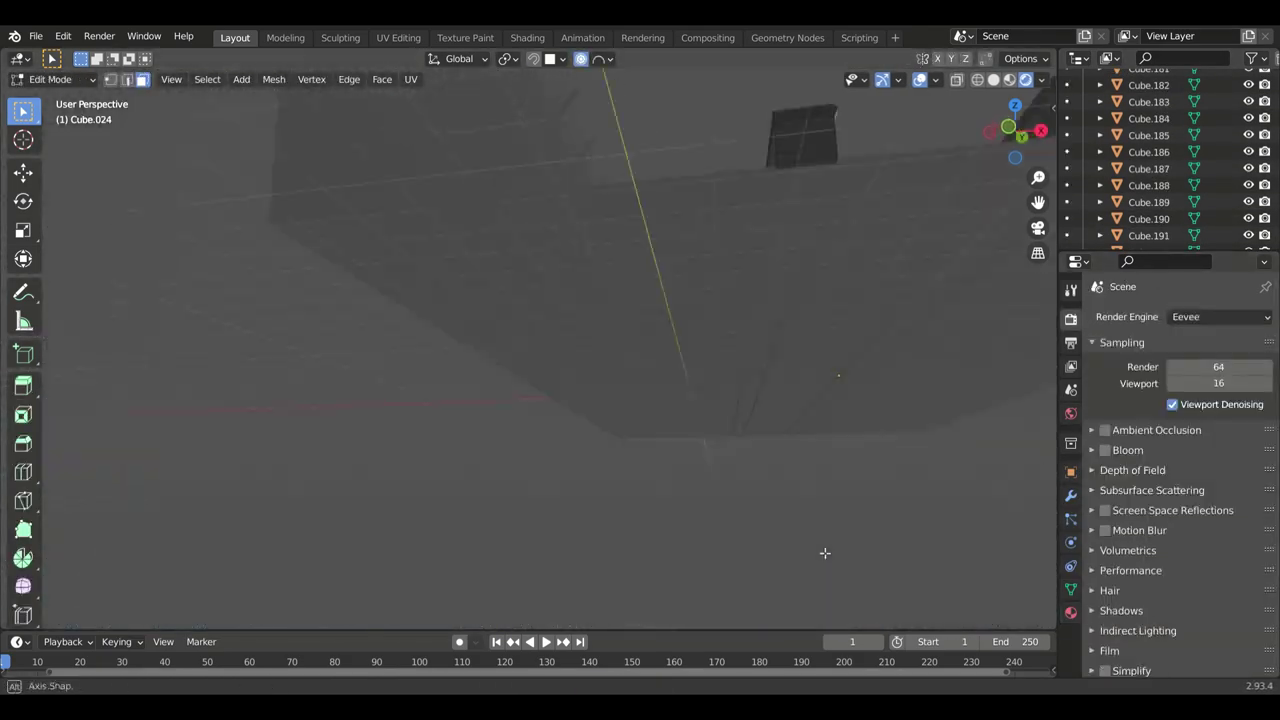
click(1071, 613)
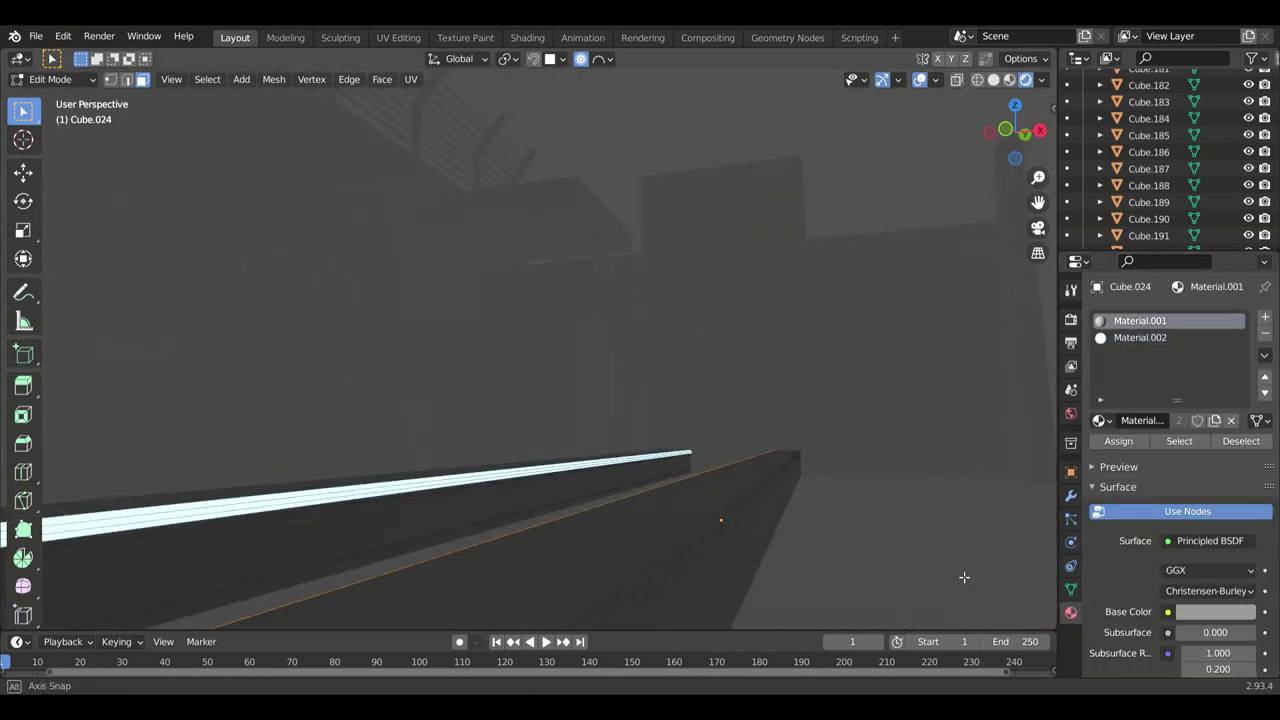
scroll(1180, 474, up, 10)
scroll(1150, 540, down, 4)
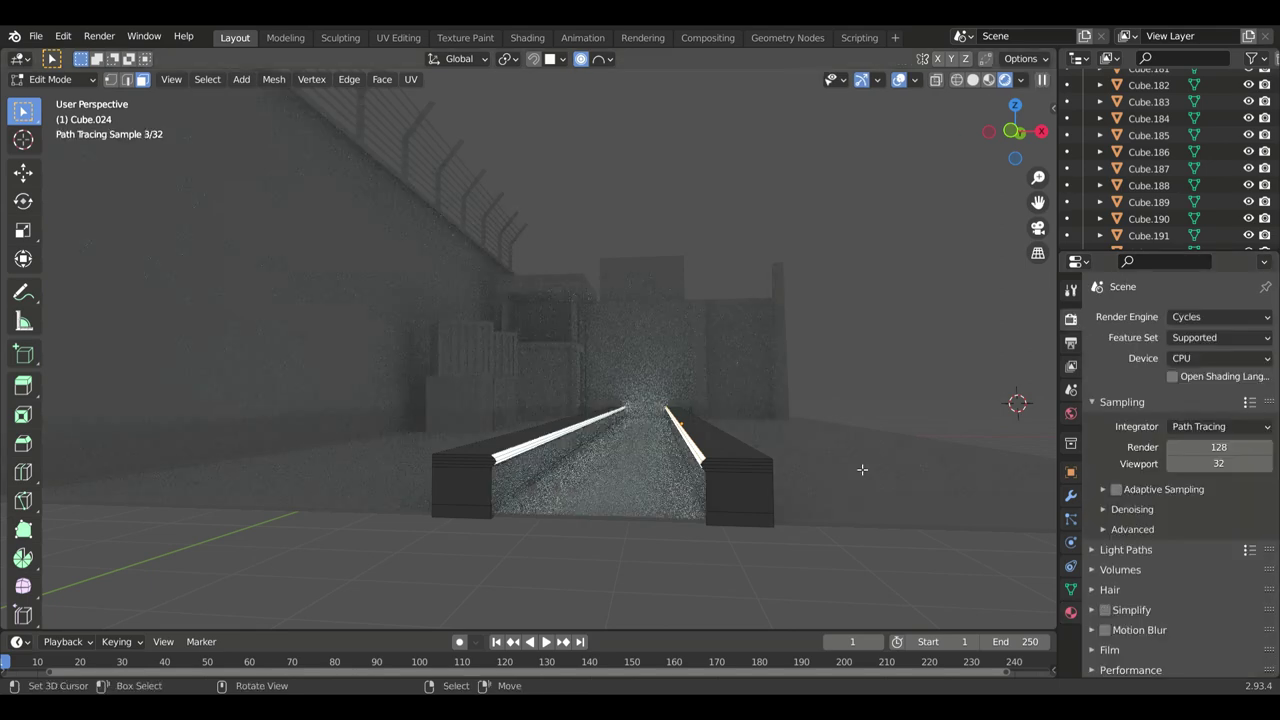
Step: Tint the curb-top material's emission light blue at strength 3.8 and exit Edit Mode
click(1071, 612)
scroll(1180, 480, down, 10)
click(1215, 502)
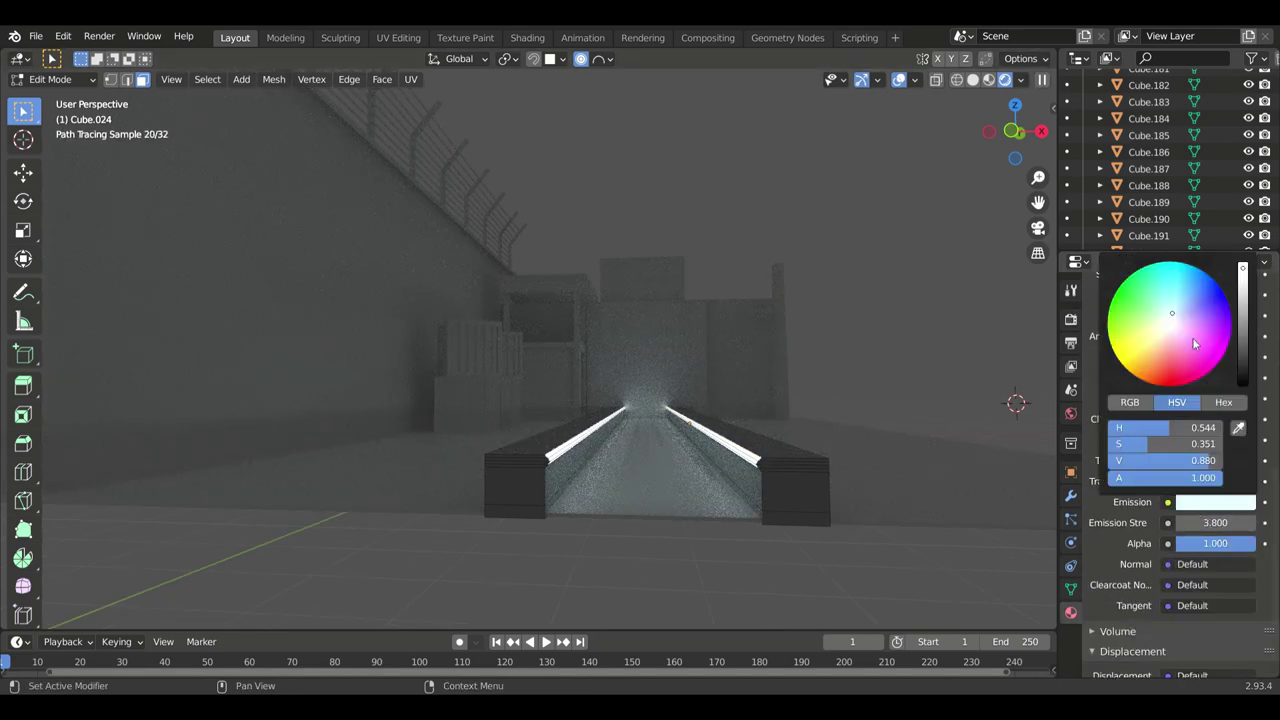
drag(1170, 330, 1193, 305)
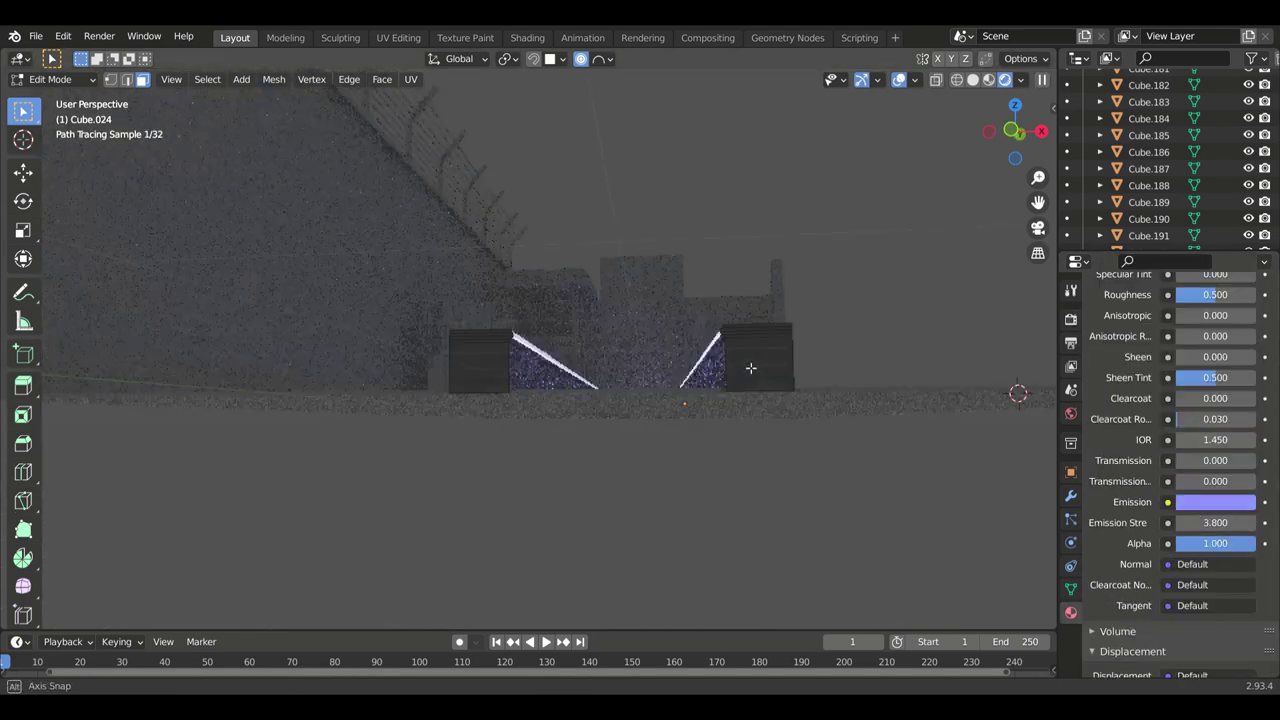
key(Tab)
middle_drag(912, 407, 1001, 424)
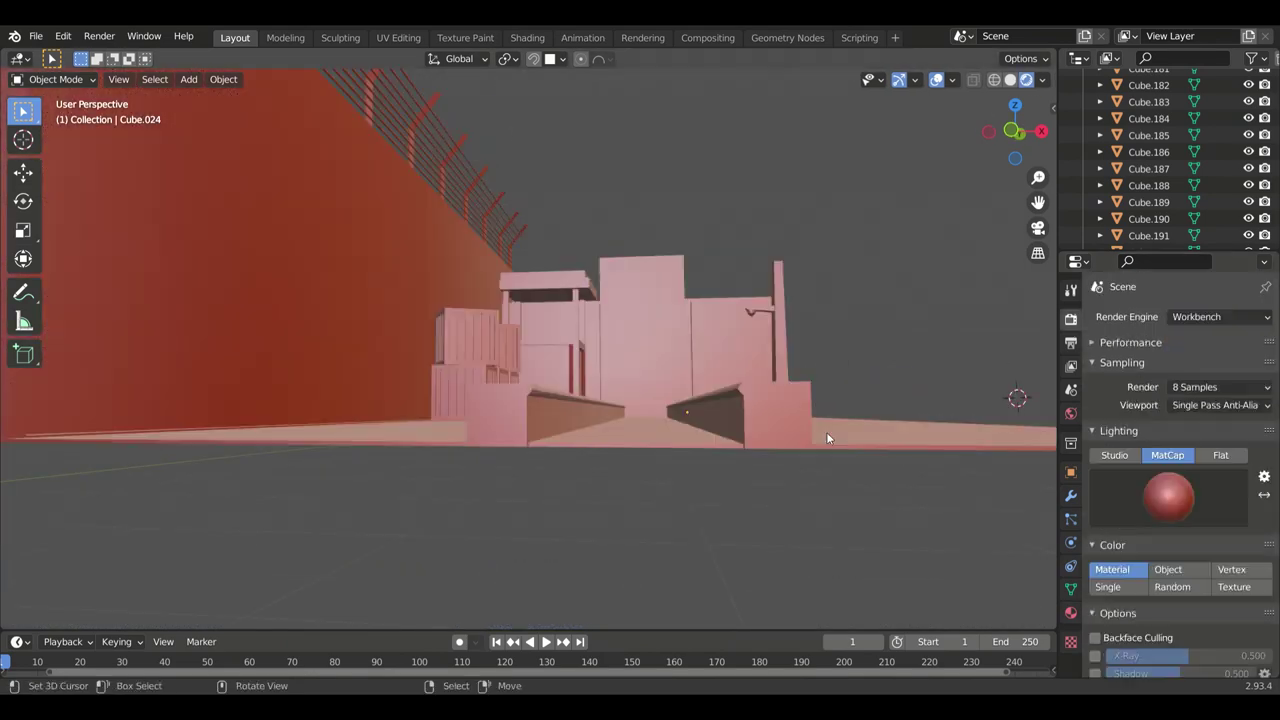
Step: Isolate the floor and add a new cube on it
middle_drag(815, 422, 805, 407)
click(805, 407)
key(KP_Divide)
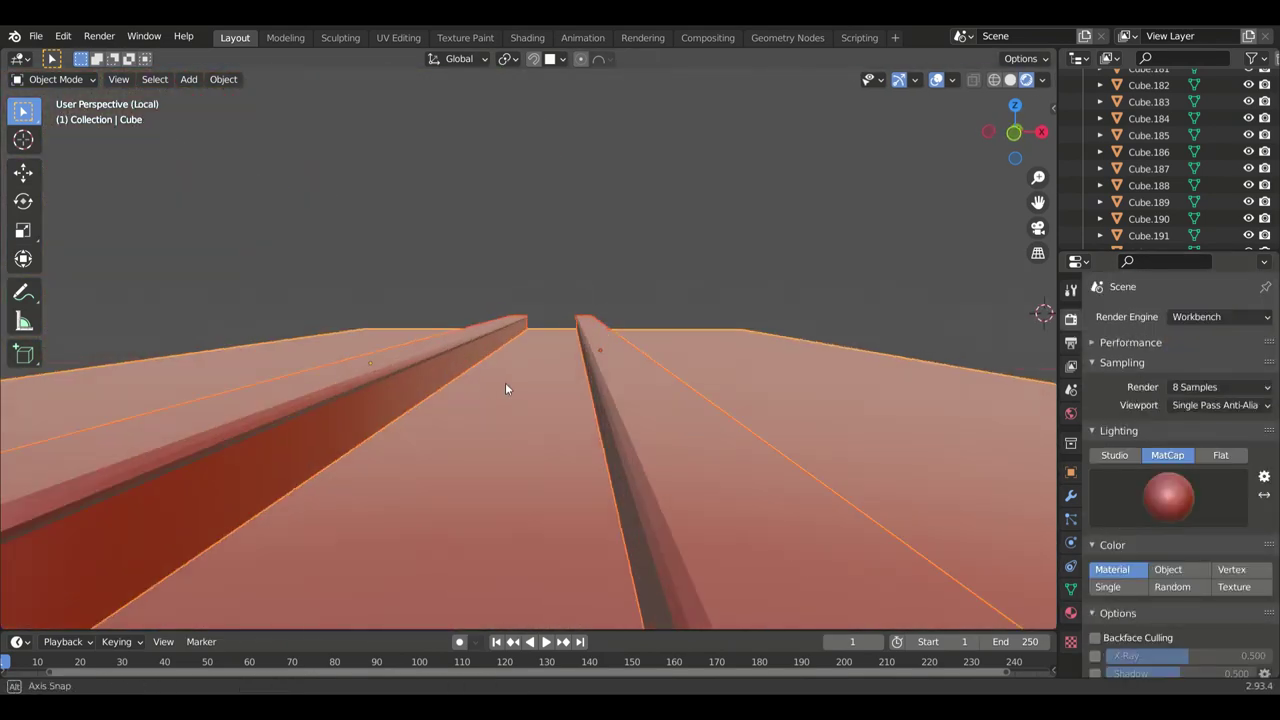
key(shift+a)
click(512, 388)
mouse_move(544, 409)
middle_down()
mouse_move(553, 379)
mouse_move(547, 416)
mouse_move(568, 424)
middle_up()
Step: Shift the cube along X and widen it on the X axis
key(g)
key(x)
click(570, 412)
key(s)
key(x)
click(576, 403)
Step: Nudge the cube further along X and raise it onto the floor
key(g)
key(x)
click(556, 397)
key(KP_Decimal)
key(g)
key(z)
click(550, 414)
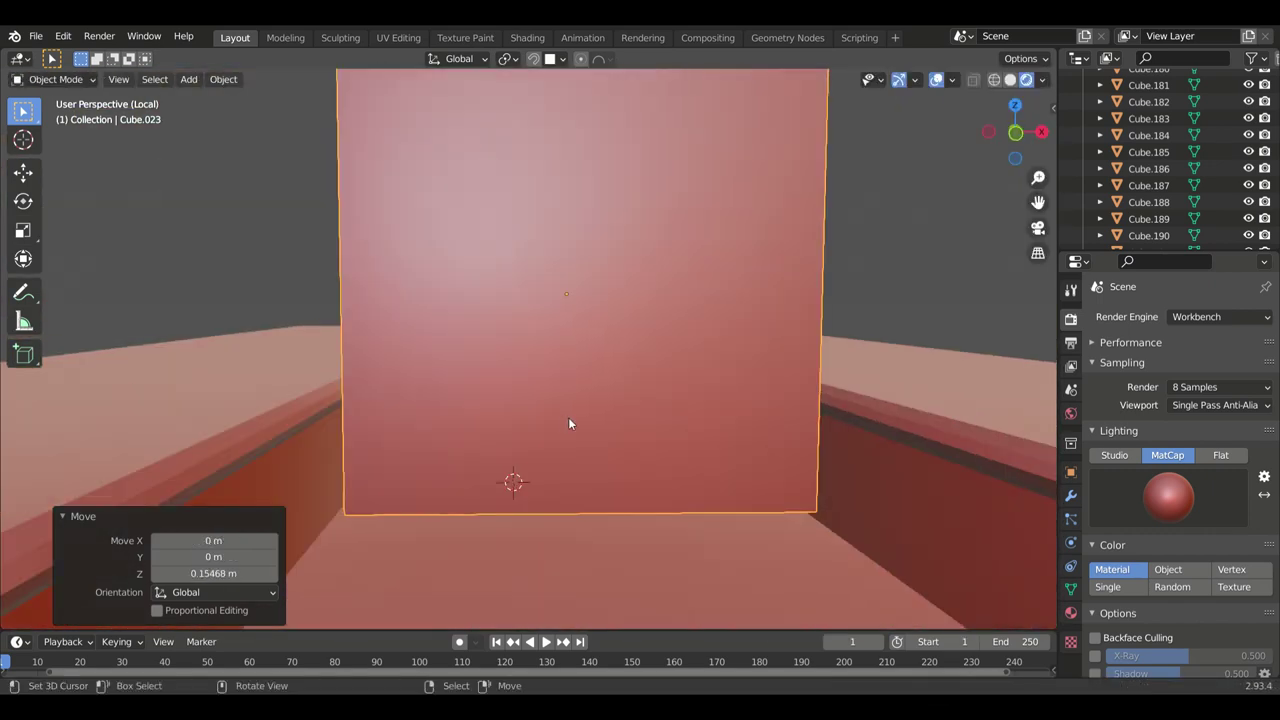
Step: Add a 5-cut loop cut and scale a lower loop inward on X into a curved waist
key(Tab)
key(ctrl+r)
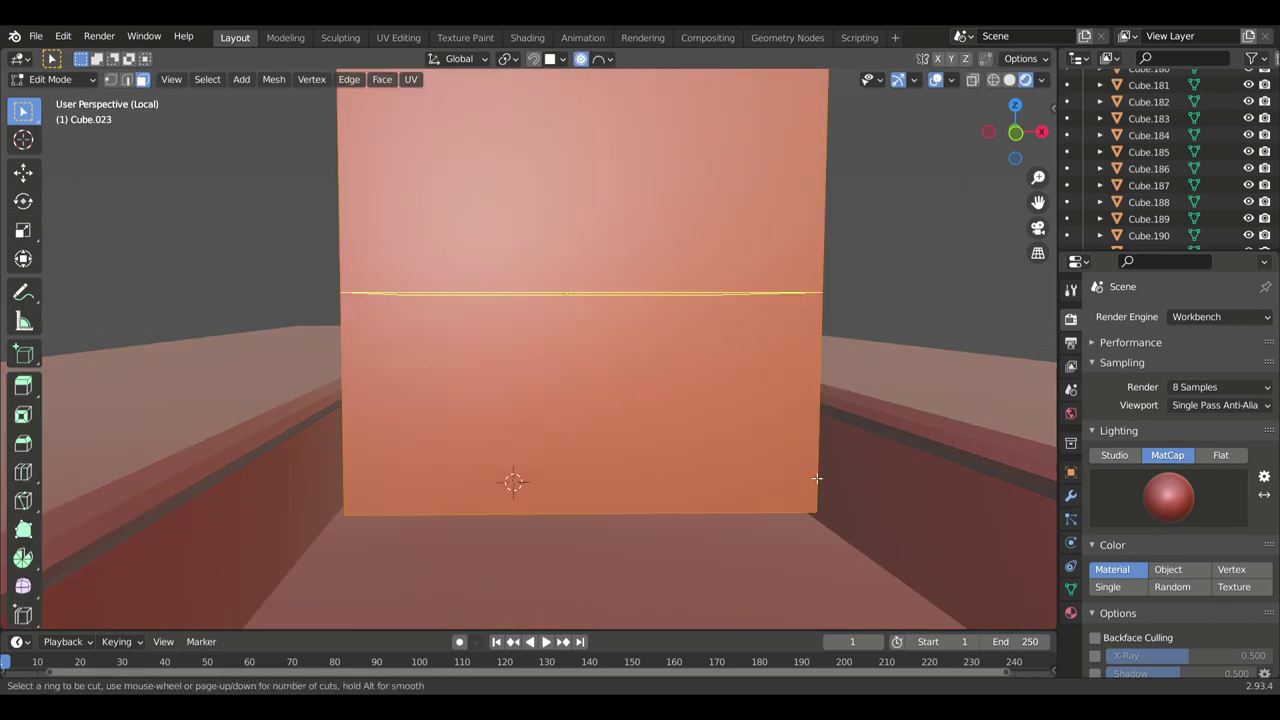
click(818, 420)
click(820, 530)
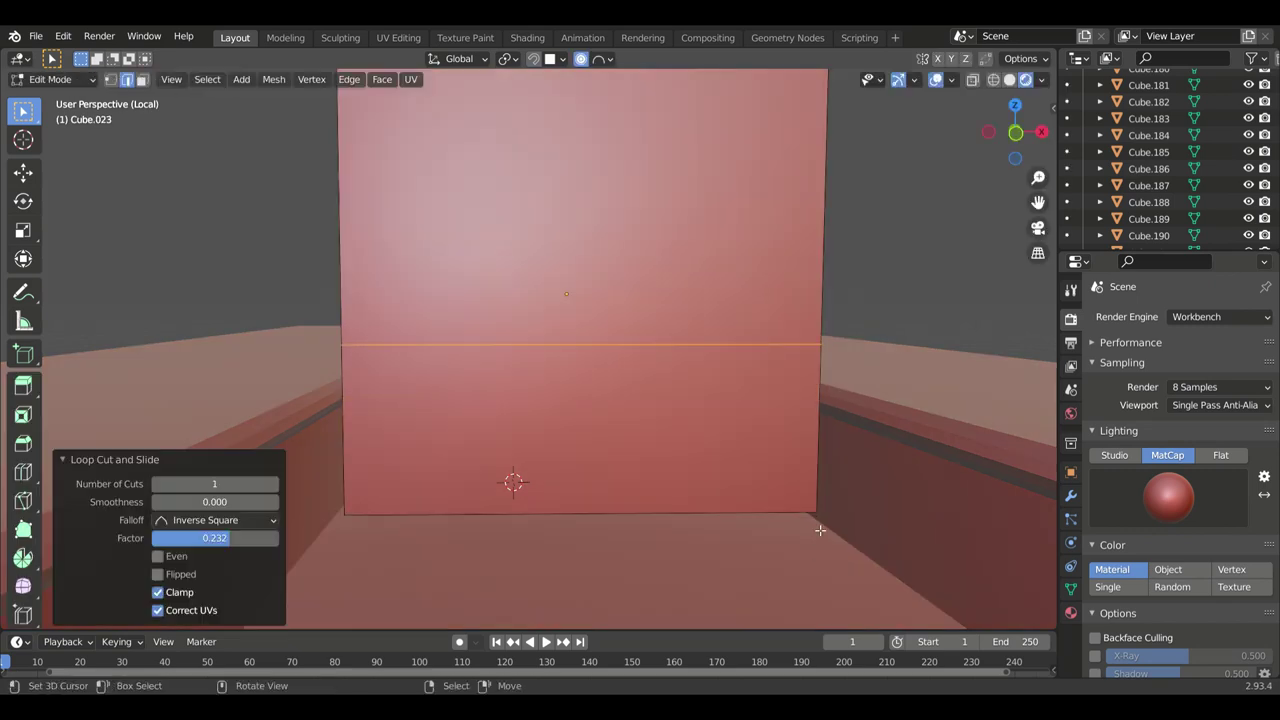
click(820, 424)
middle_drag(820, 424, 626, 457)
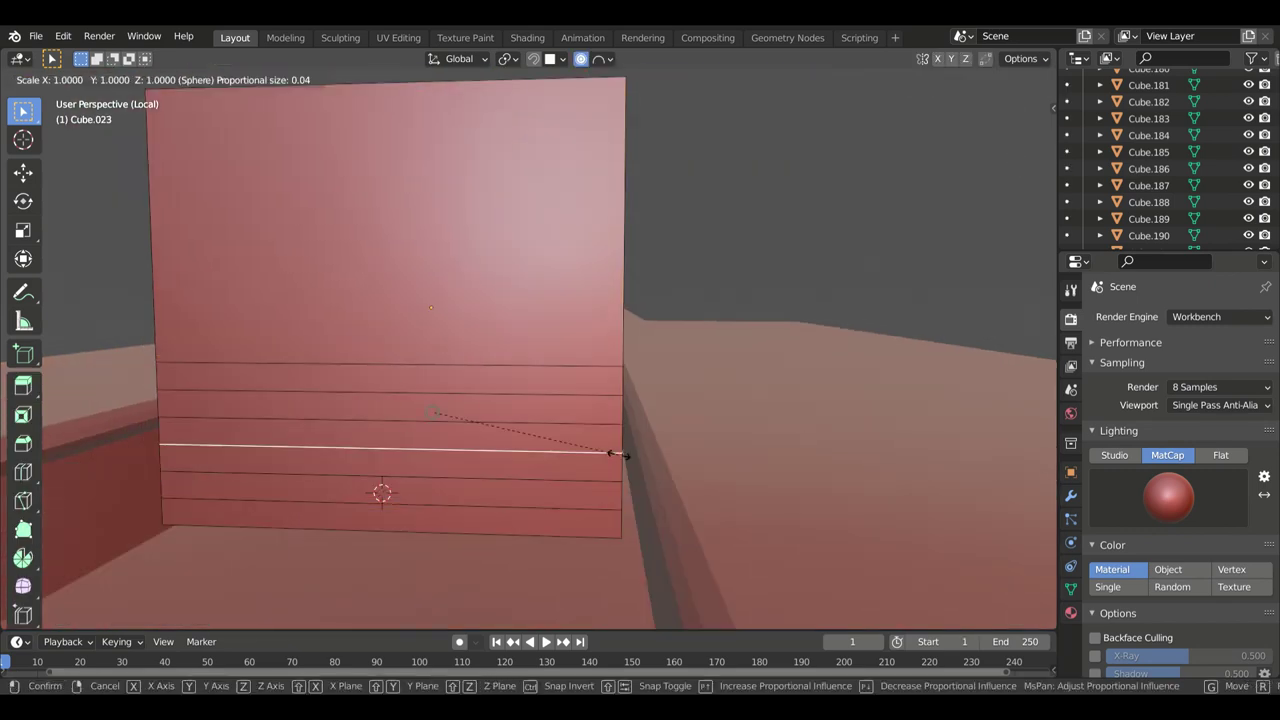
key(x)
click(560, 430)
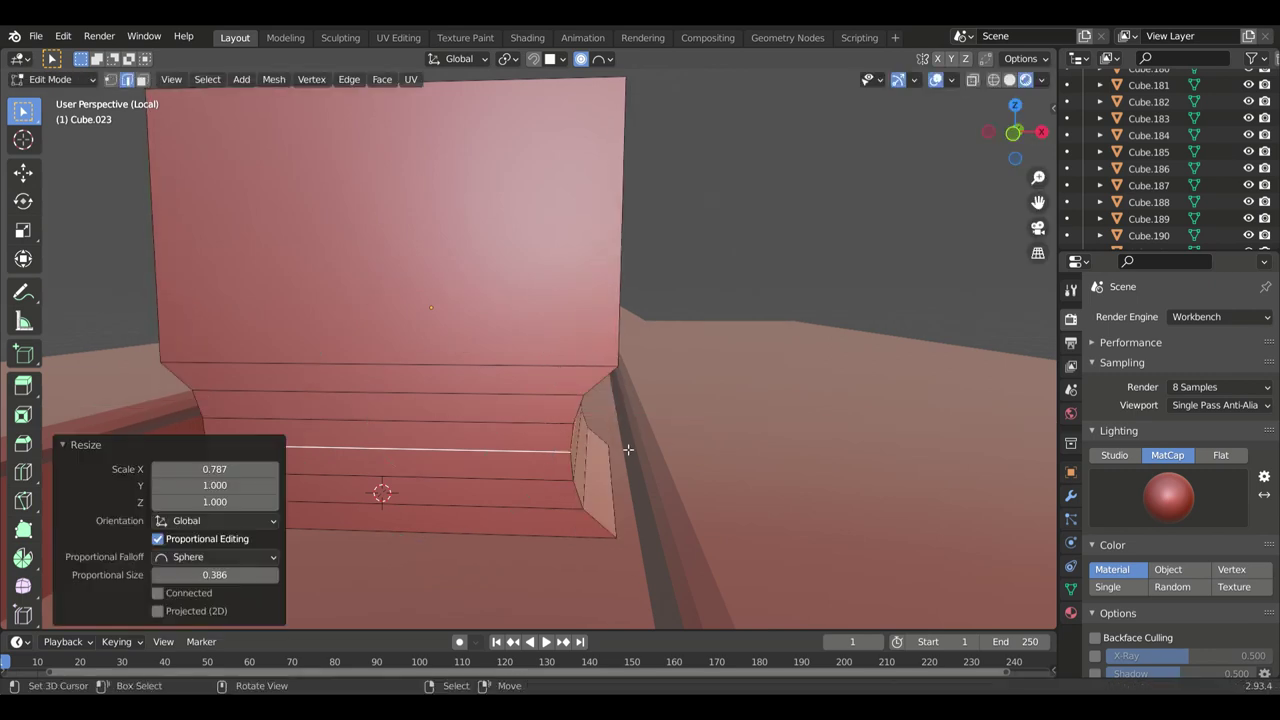
Step: Back in Object Mode, resize the whole block
mouse_move(560, 430)
middle_down()
mouse_move(651, 443)
mouse_move(766, 366)
mouse_move(852, 395)
middle_up()
key(Tab)
key(s)
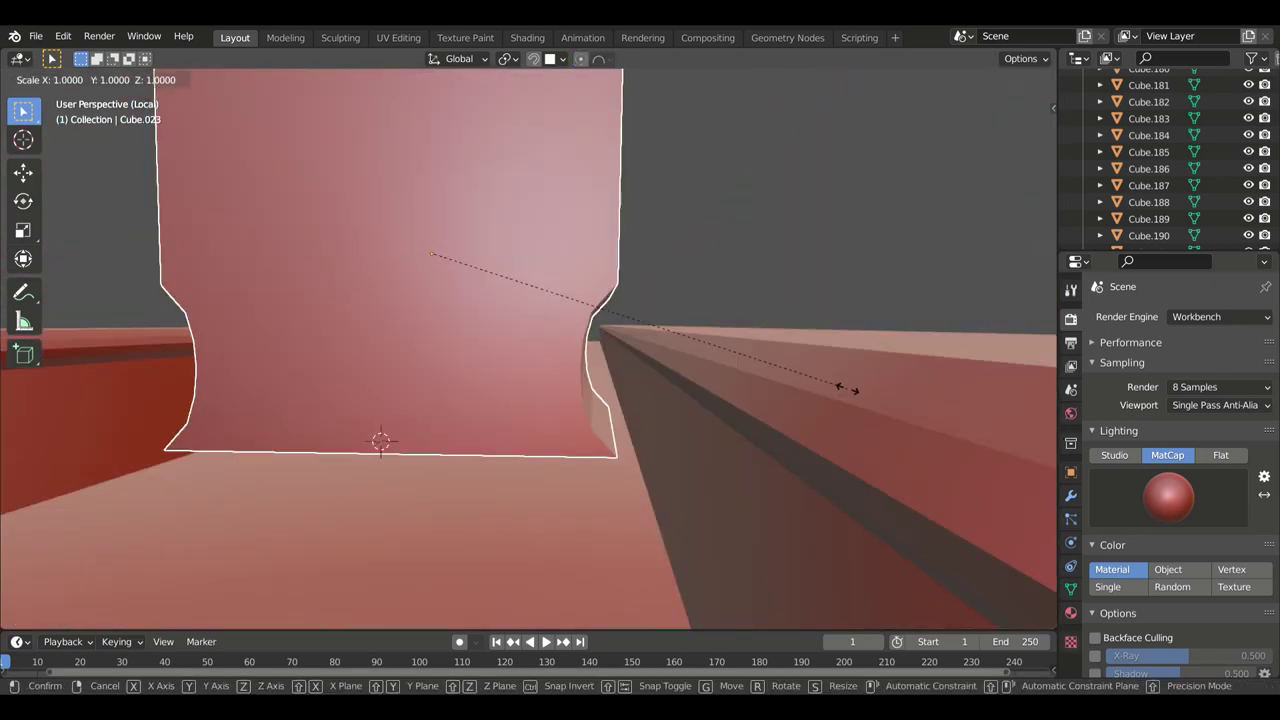
click(903, 381)
middle_drag(817, 434, 343, 360)
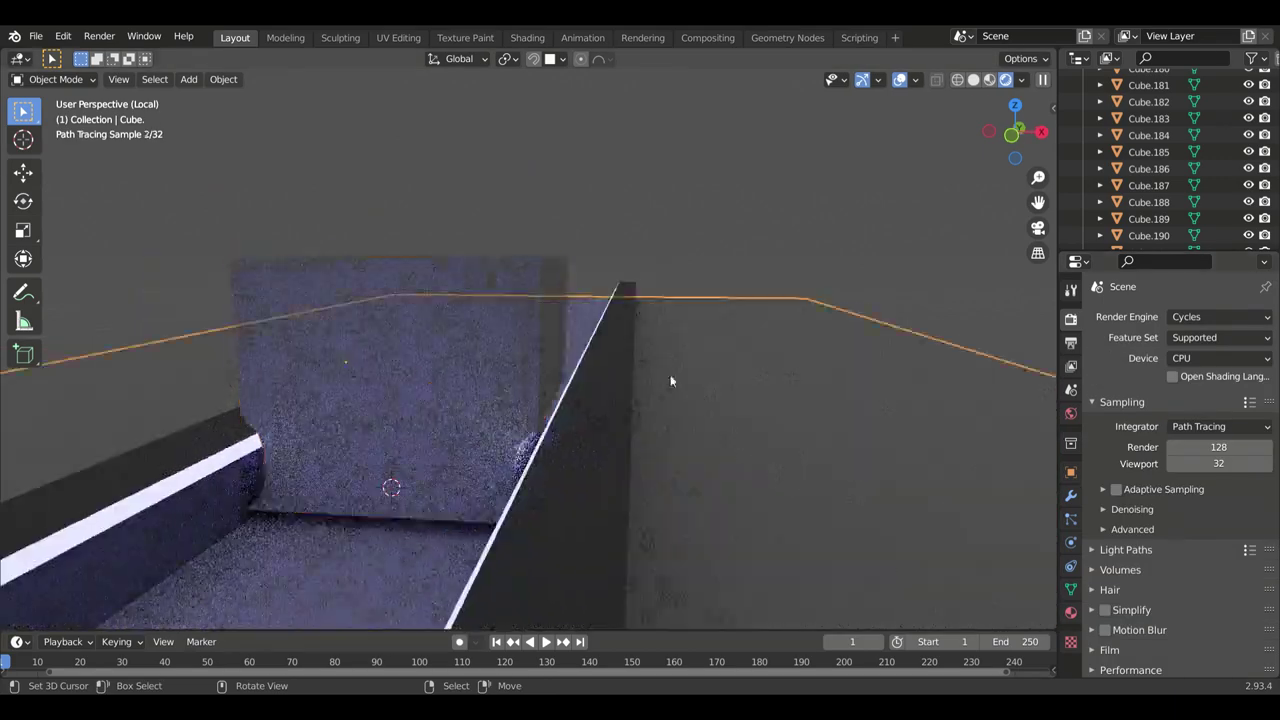
Step: Give the block a dark base colour with Metallic 1 and Roughness 1
click(420, 400)
click(1071, 612)
click(1215, 512)
click(1148, 330)
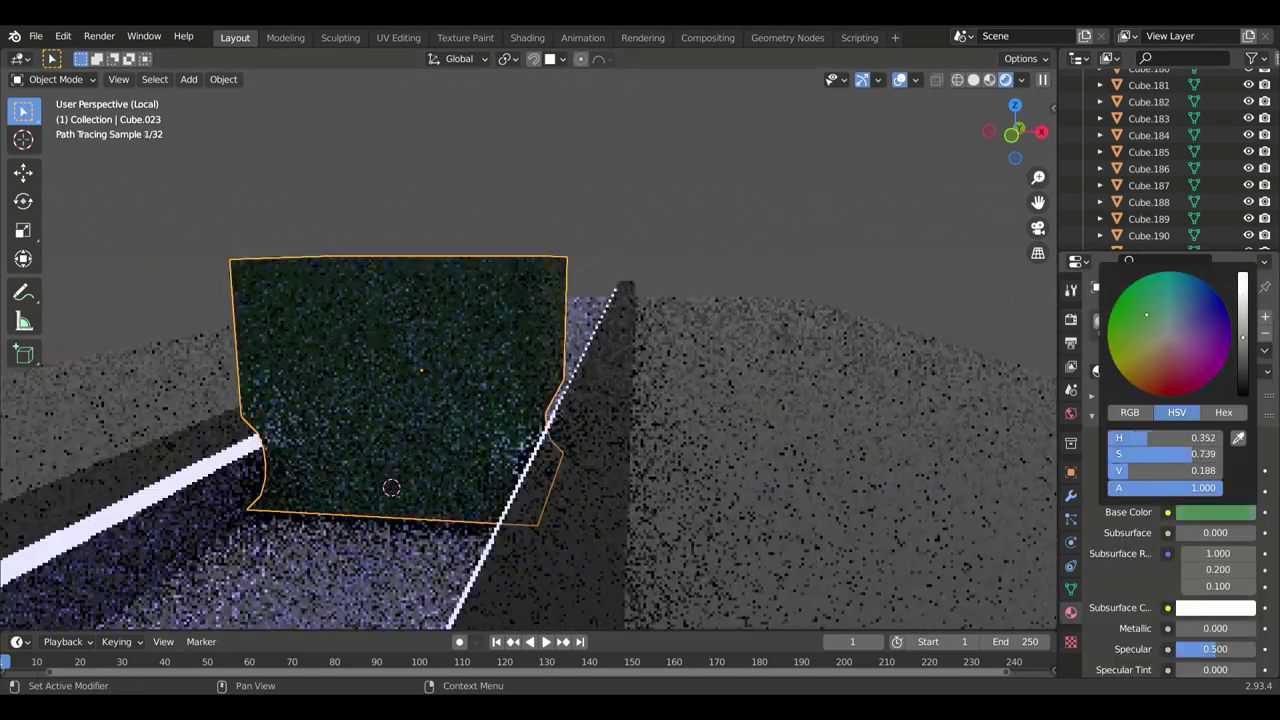
scroll(1153, 511, down, 4)
drag(1180, 467, 1256, 467)
drag(1180, 530, 1256, 530)
click(1200, 351)
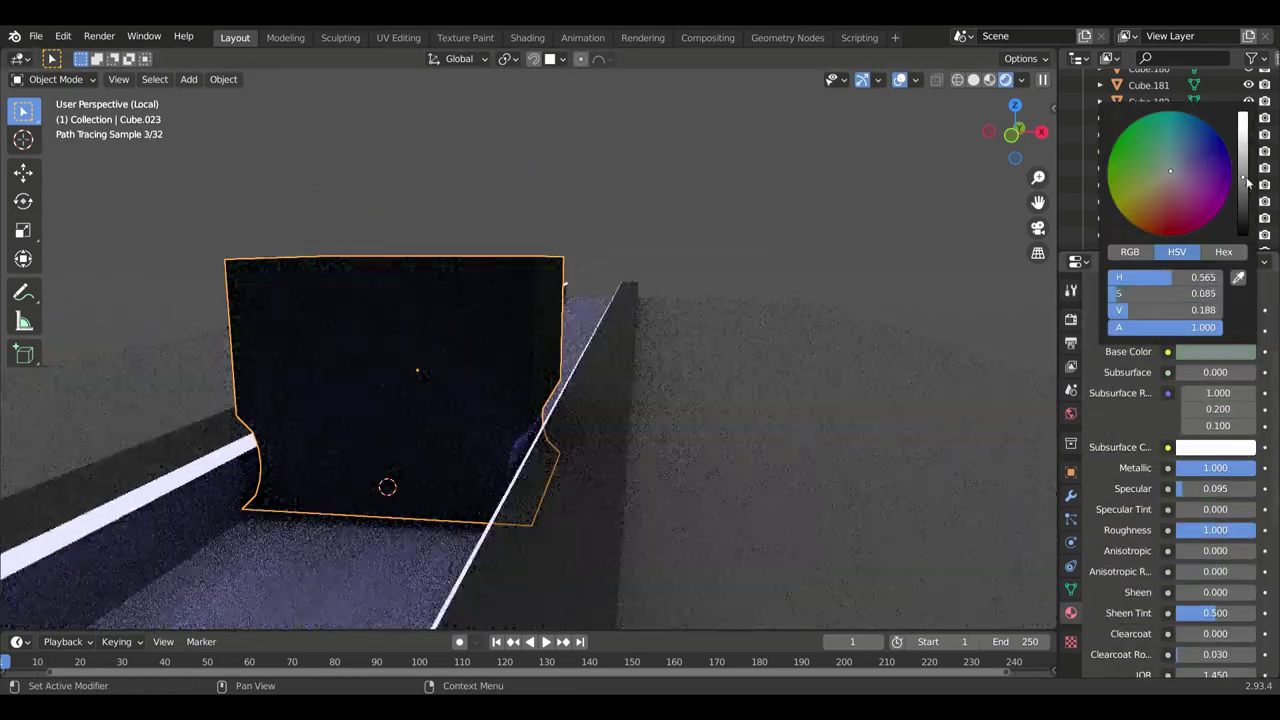
drag(1190, 160, 1166, 157)
scroll(455, 387, up, 3)
Step: Assign a new white material to a band of faces on the block's lower side
key(Tab)
middle_drag(455, 387, 567, 443)
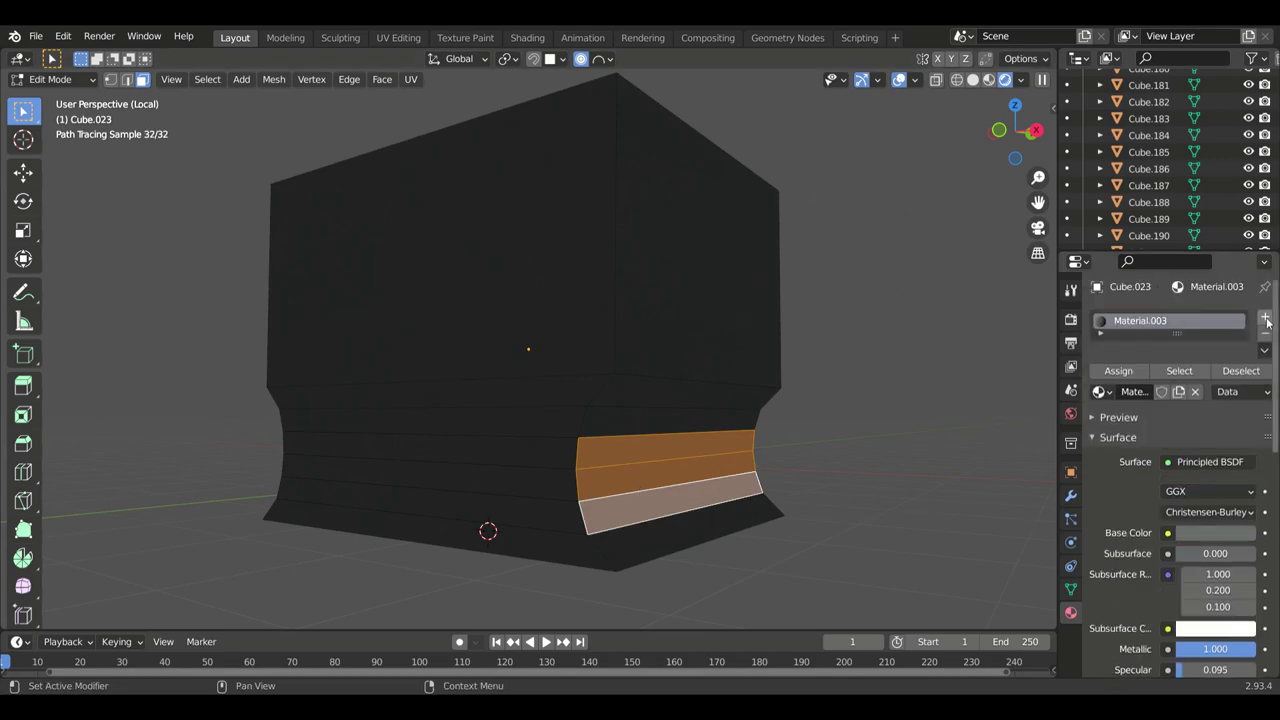
key(KP_Divide)
scroll(1122, 523, down, 10)
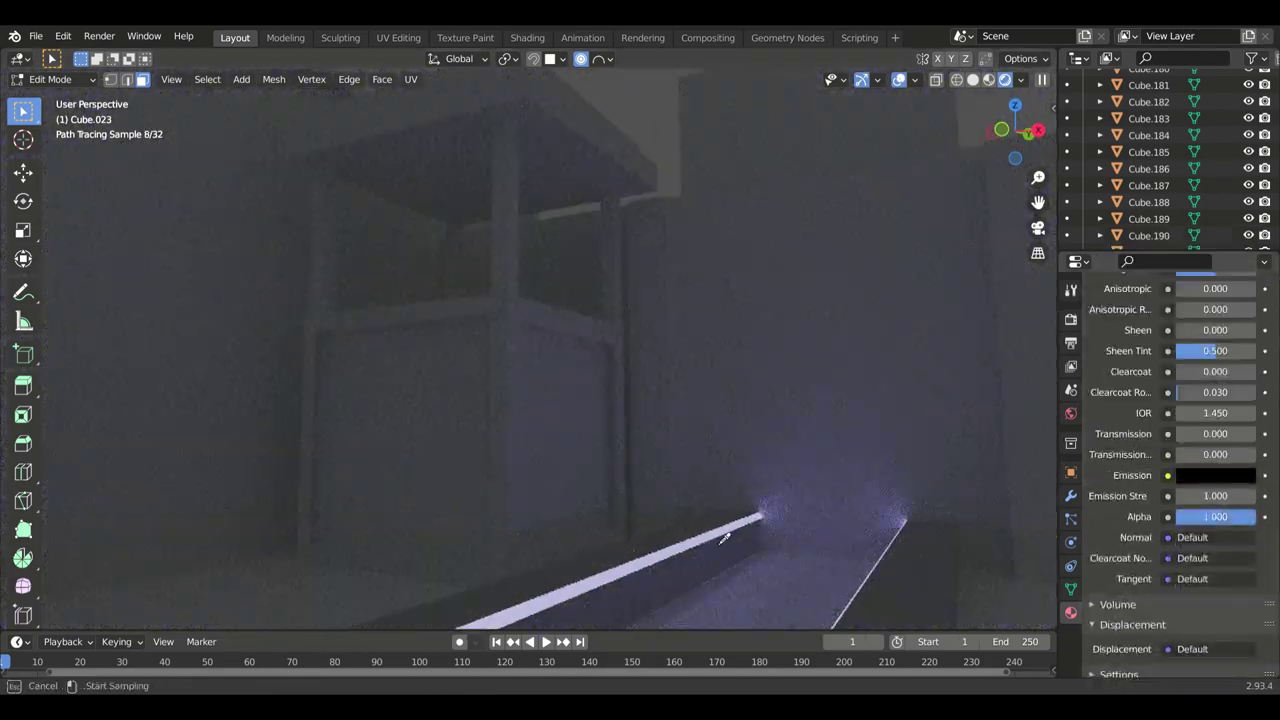
scroll(725, 538, down, 5)
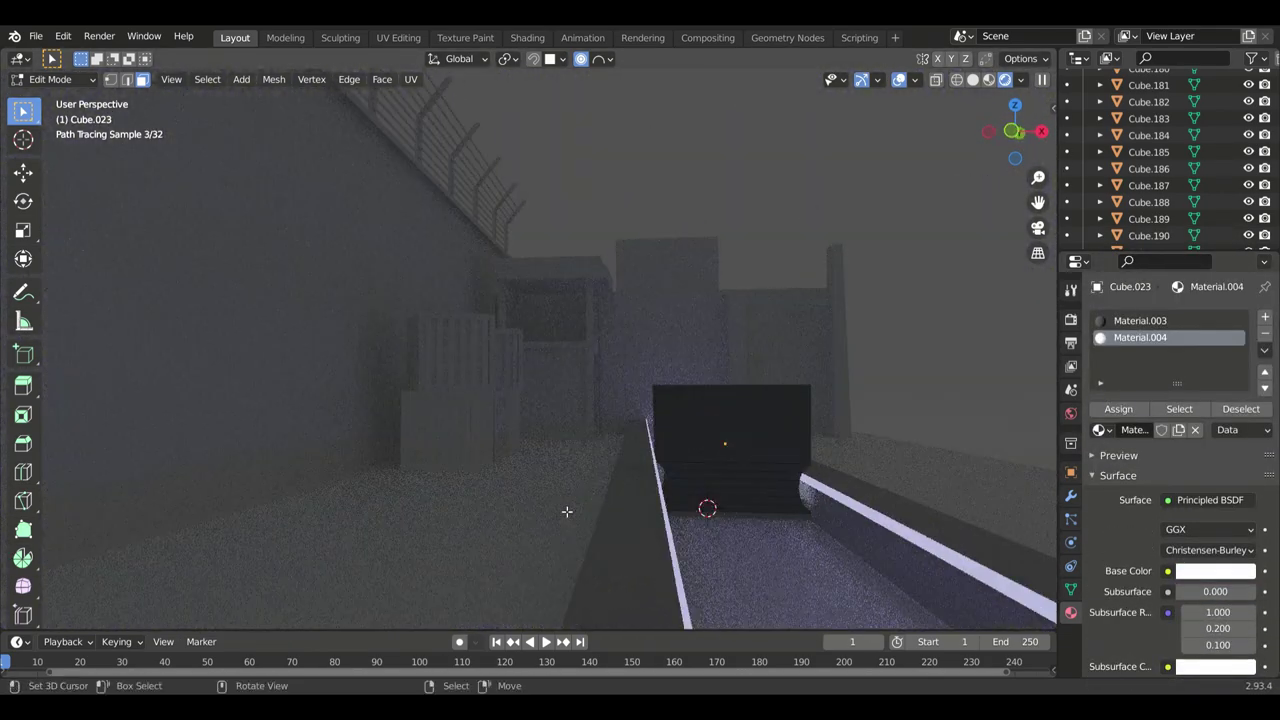
key(KP_Divide)
mouse_move(725, 510)
middle_down()
mouse_move(697, 433)
mouse_move(760, 470)
middle_up()
click(1070, 612)
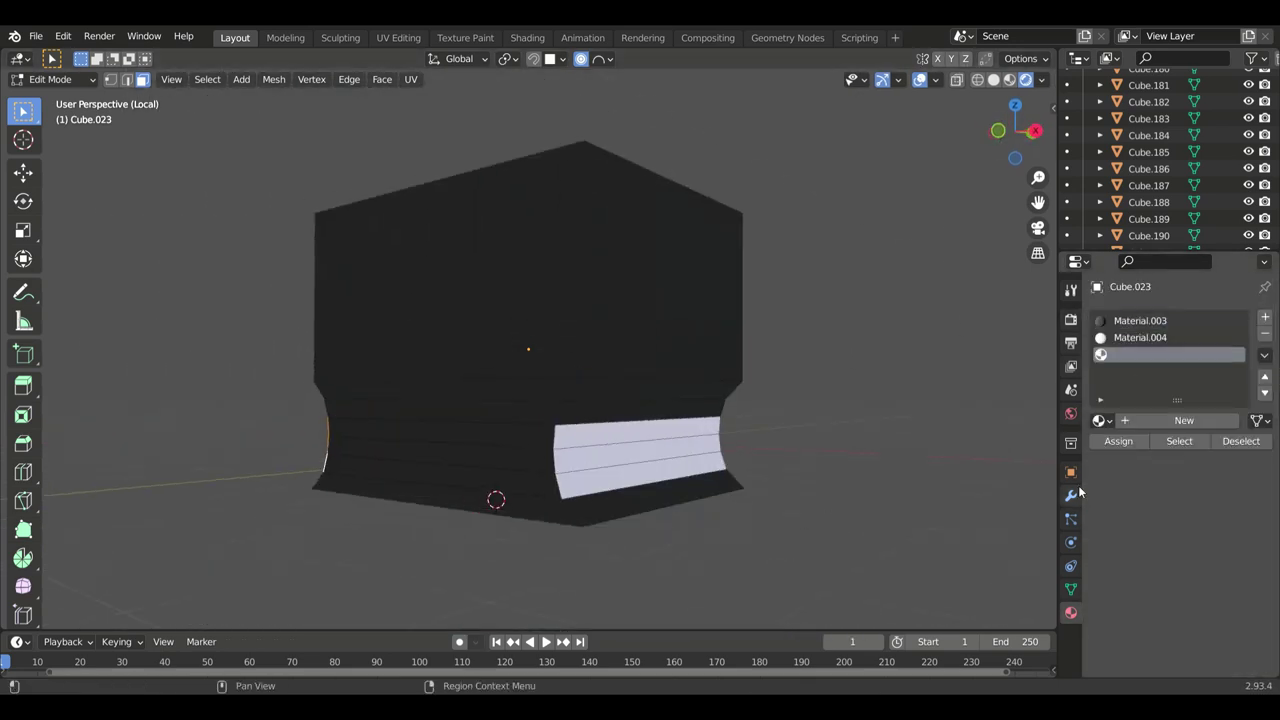
scroll(1166, 540, down, 5)
scroll(1166, 540, up, 5)
middle_drag(723, 537, 709, 580)
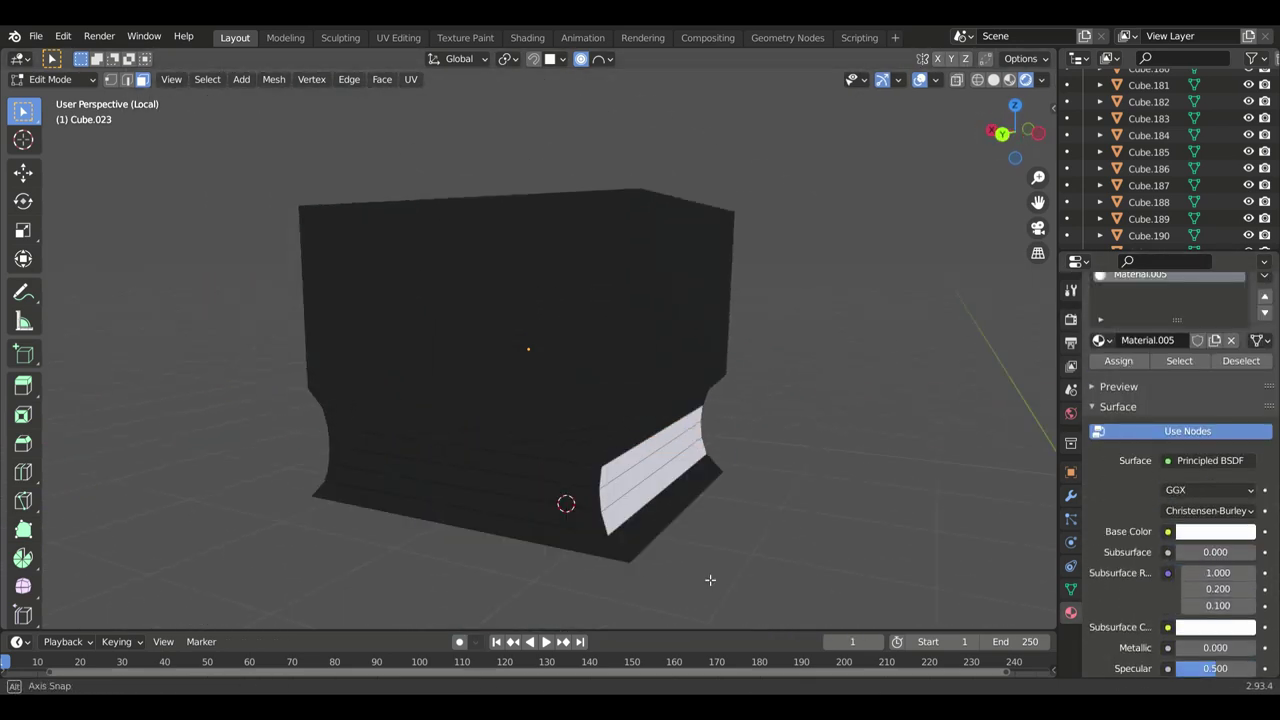
Step: Stretch the block along Y by 2.411 so it runs along the curb
key(Tab)
key(s)
key(y)
click(560, 540)
middle_drag(560, 540, 529, 517)
key(slash)
Step: Switch the render engine to Cycles
click(891, 602)
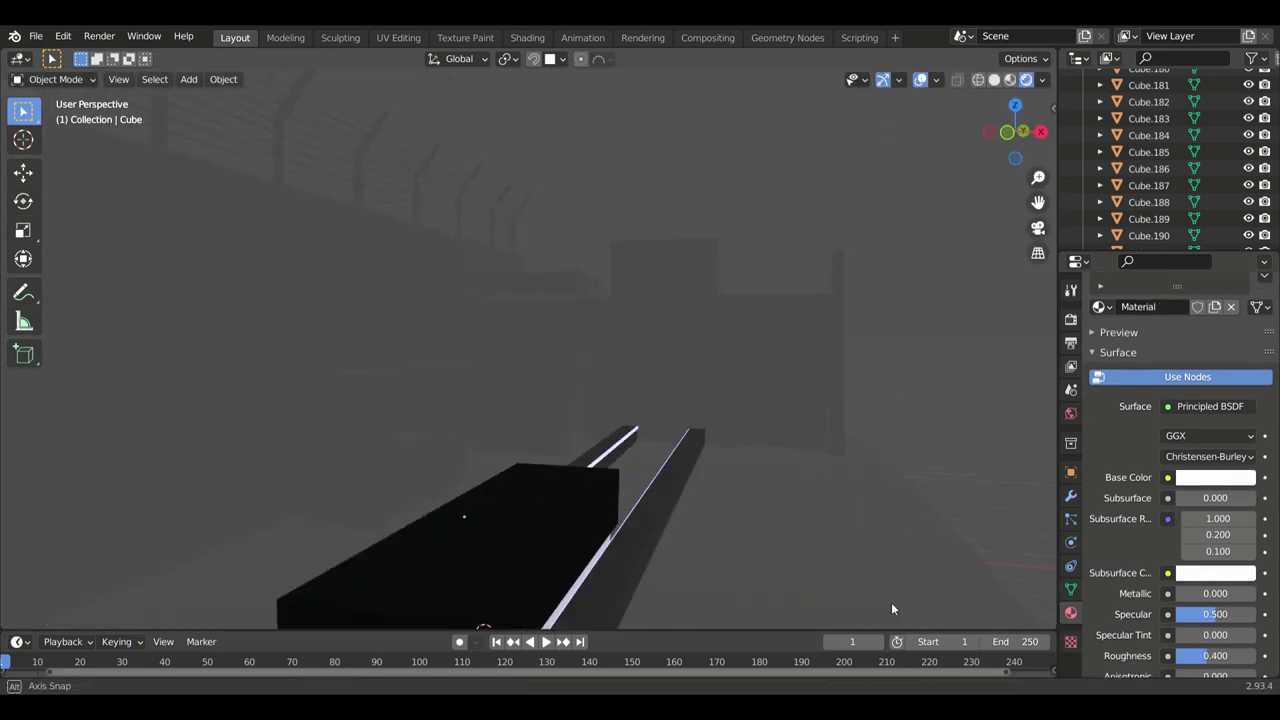
click(1070, 318)
click(1220, 316)
click(1190, 371)
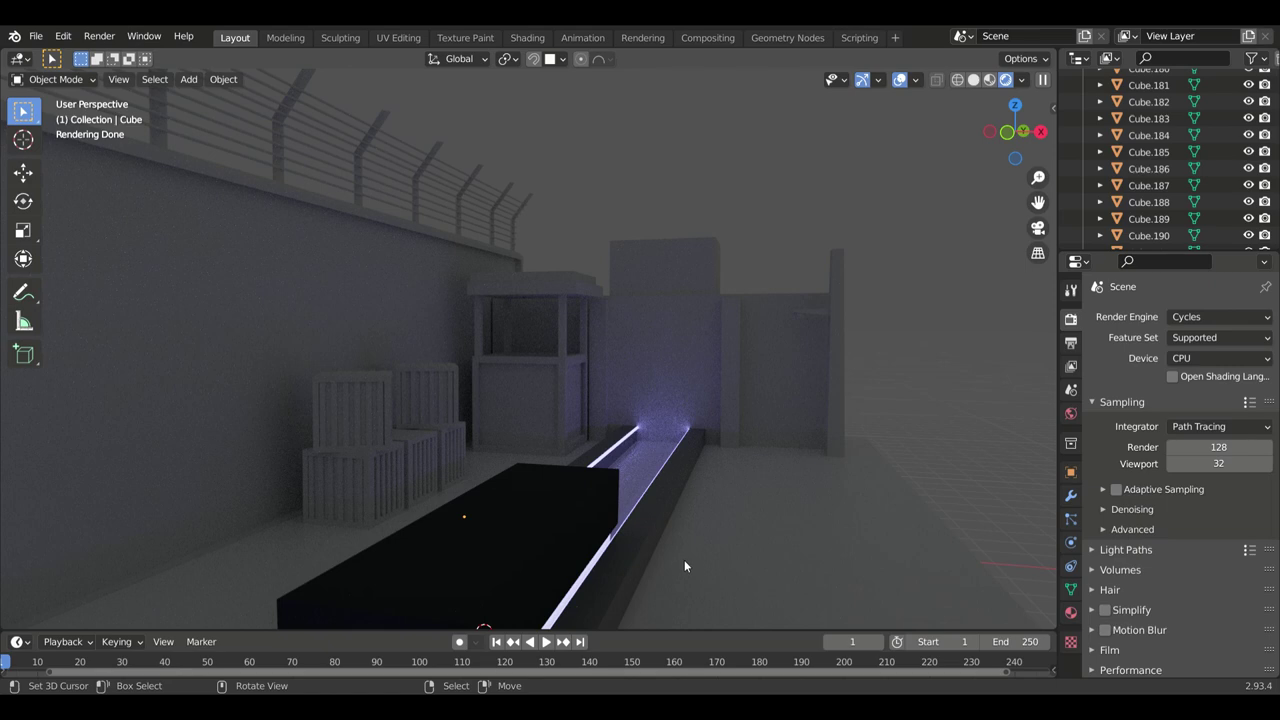
Step: Add a UV Sphere against the wall and scale it flat into a lamp shape
mouse_move(684, 560)
middle_down()
mouse_move(555, 595)
mouse_move(270, 425)
middle_up()
key(ctrl+z)
key(shift+a)
click(434, 343)
key(g)
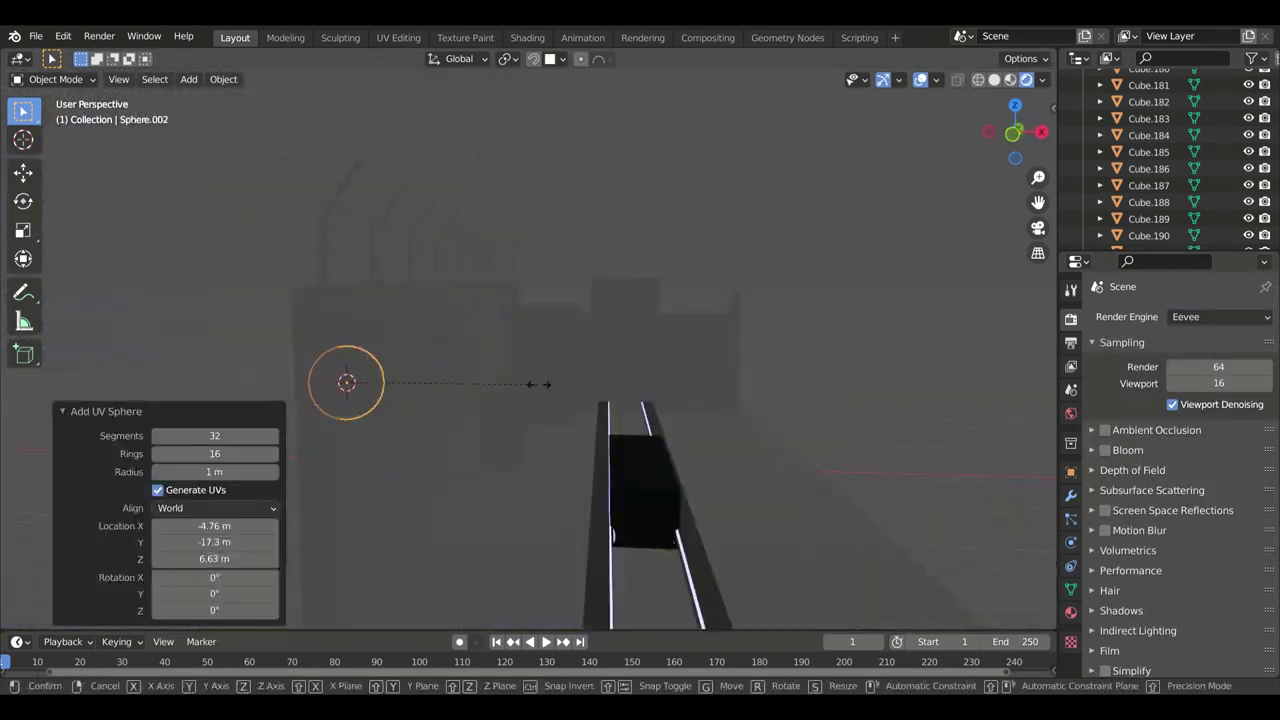
key(shift+z)
click(400, 390)
key(g)
middle_drag(400, 390, 170, 423)
click(1207, 355)
key(s)
key(z)
click(324, 435)
Step: Duplicate the lamp along Y and repeat the copy with Shift+R to fill a row along the wall
key(shift+d)
key(y)
click(382, 425)
key(shift+r)
key(shift+r)
key(shift+r)
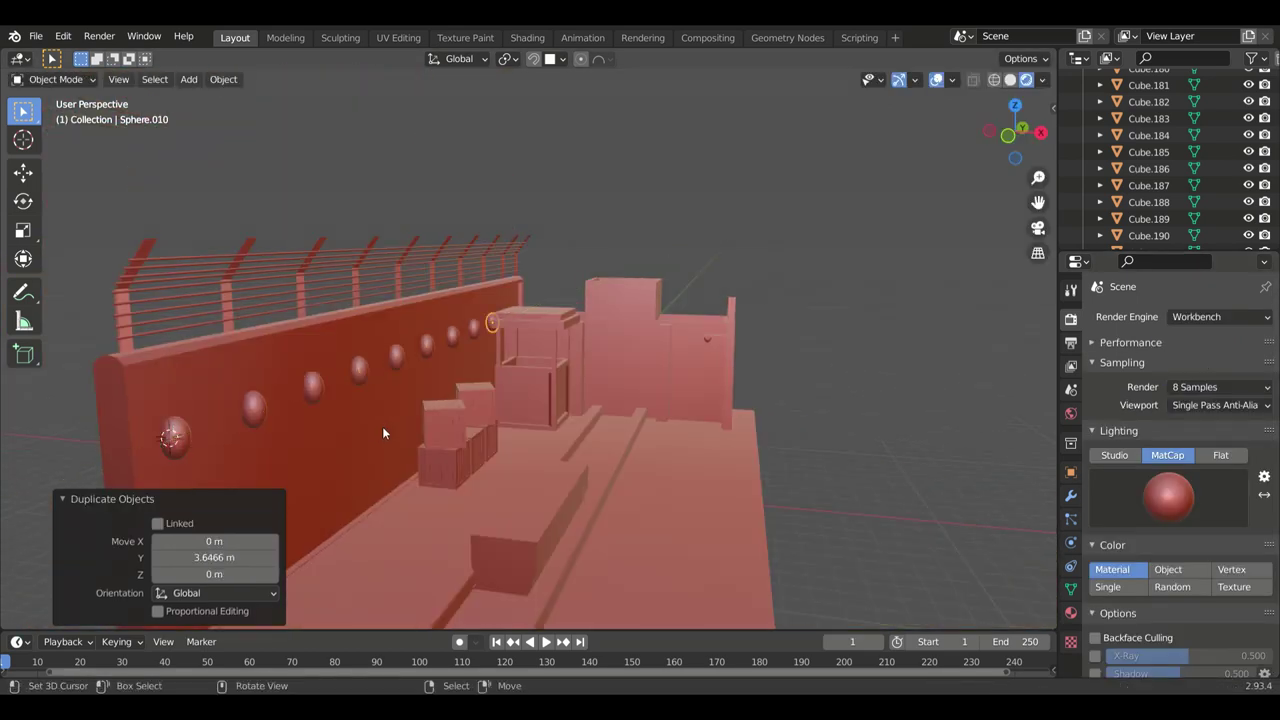
middle_drag(382, 426, 678, 290)
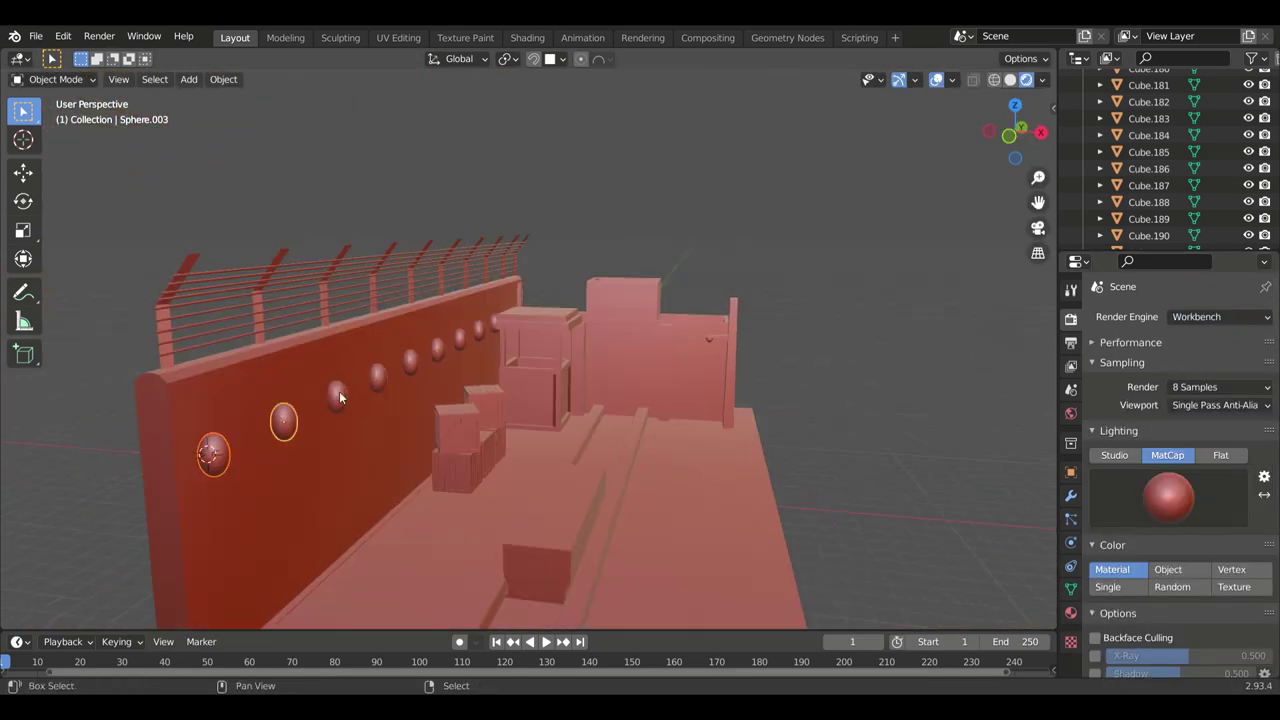
middle_drag(691, 237, 473, 404)
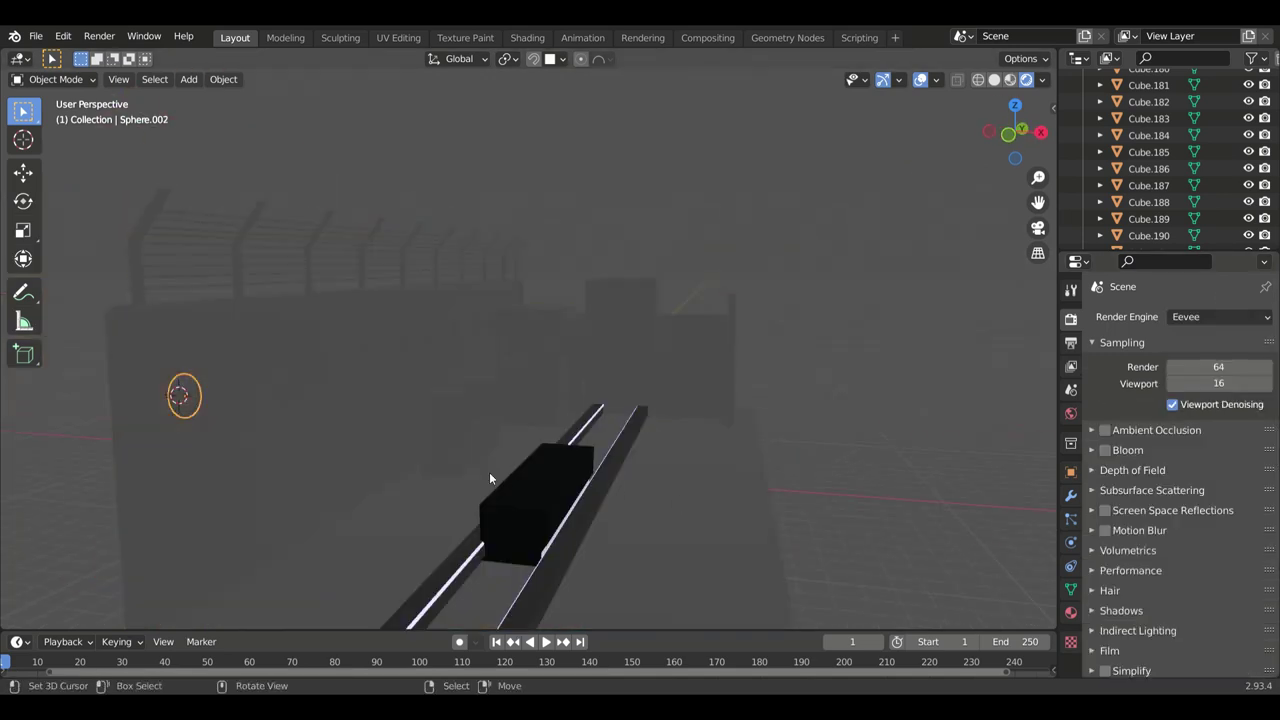
Step: Give the lamp a new warm yellow Emission material of strength 11.5, previewed in Cycles
click(1200, 387)
click(1210, 365)
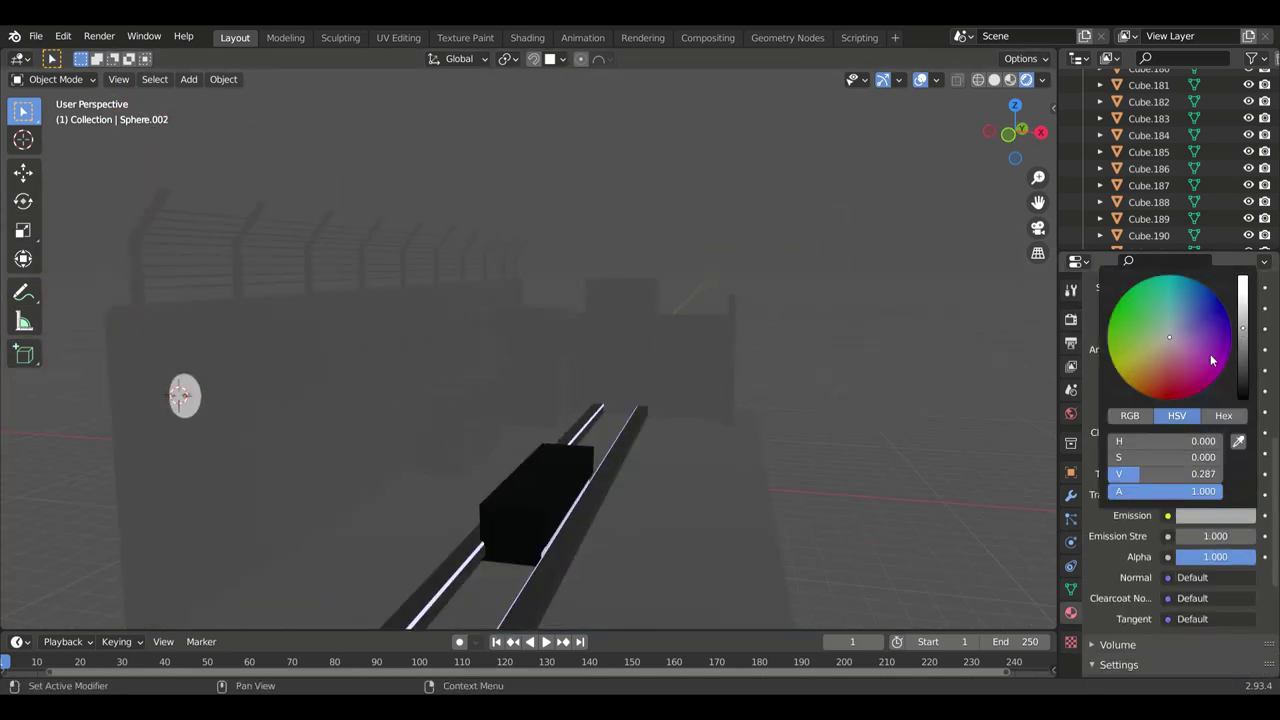
click(1070, 318)
click(1220, 316)
click(1200, 371)
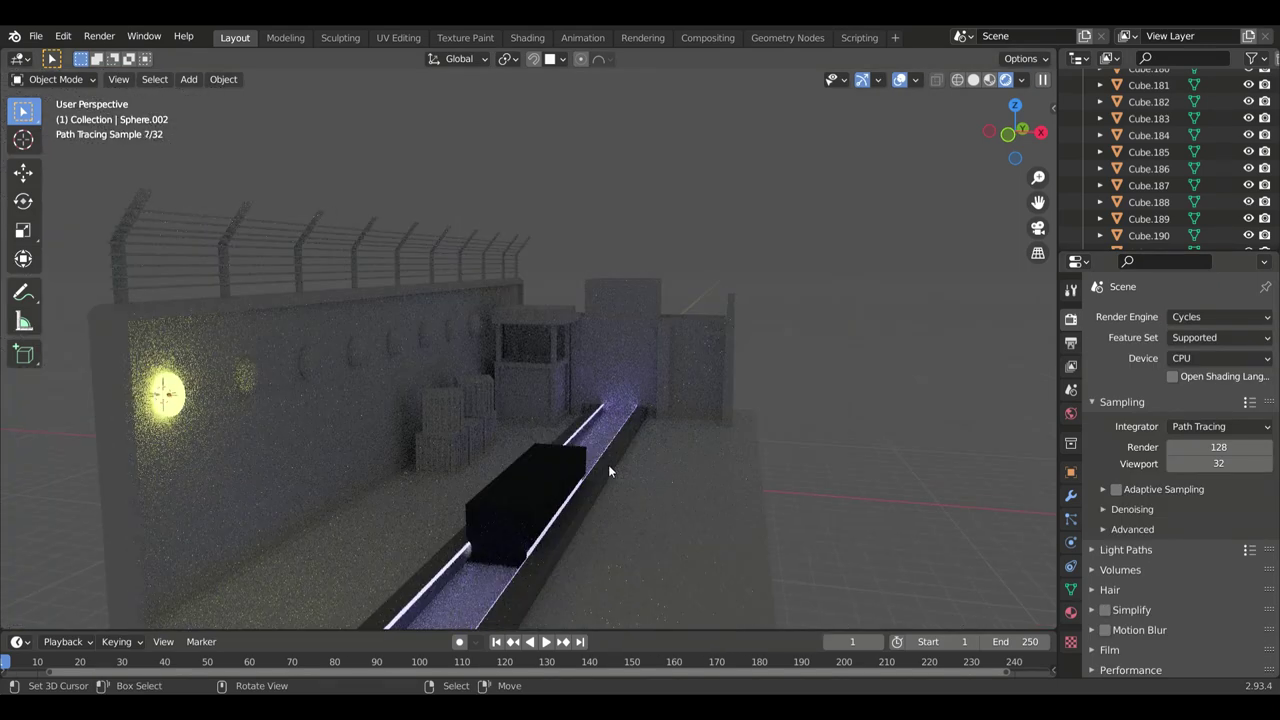
click(1070, 612)
click(1215, 548)
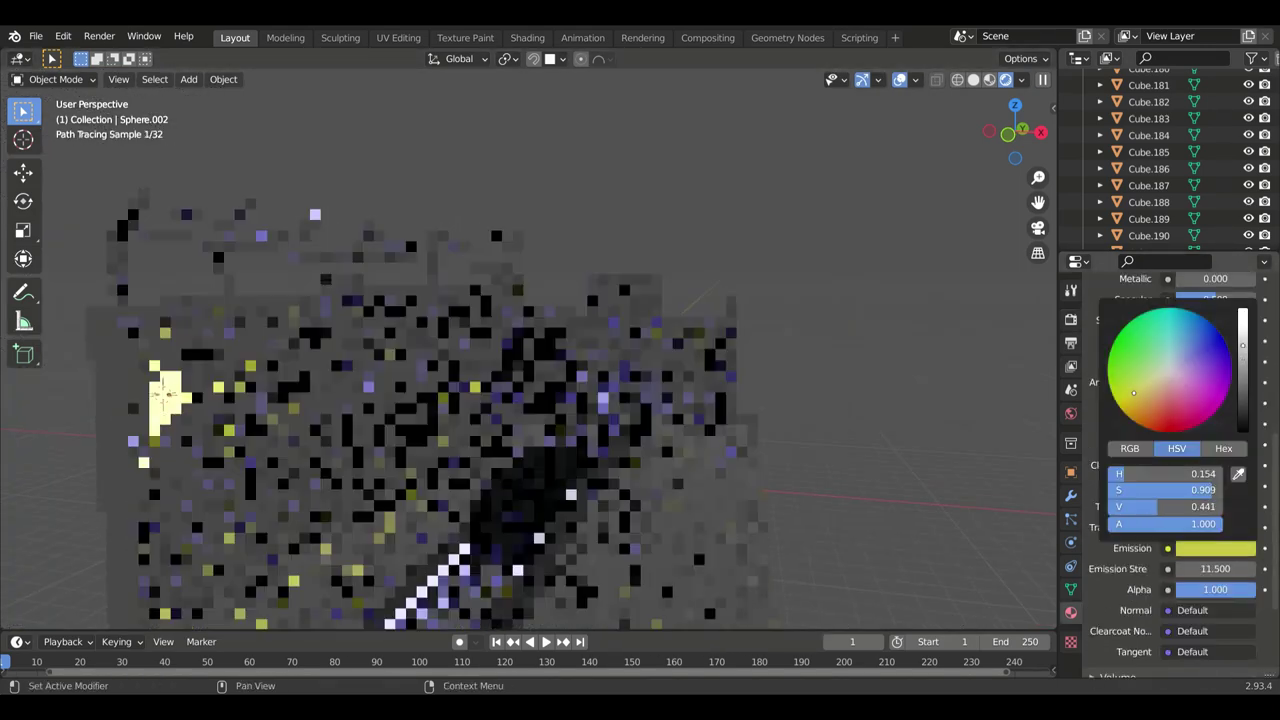
drag(1243, 370, 1250, 347)
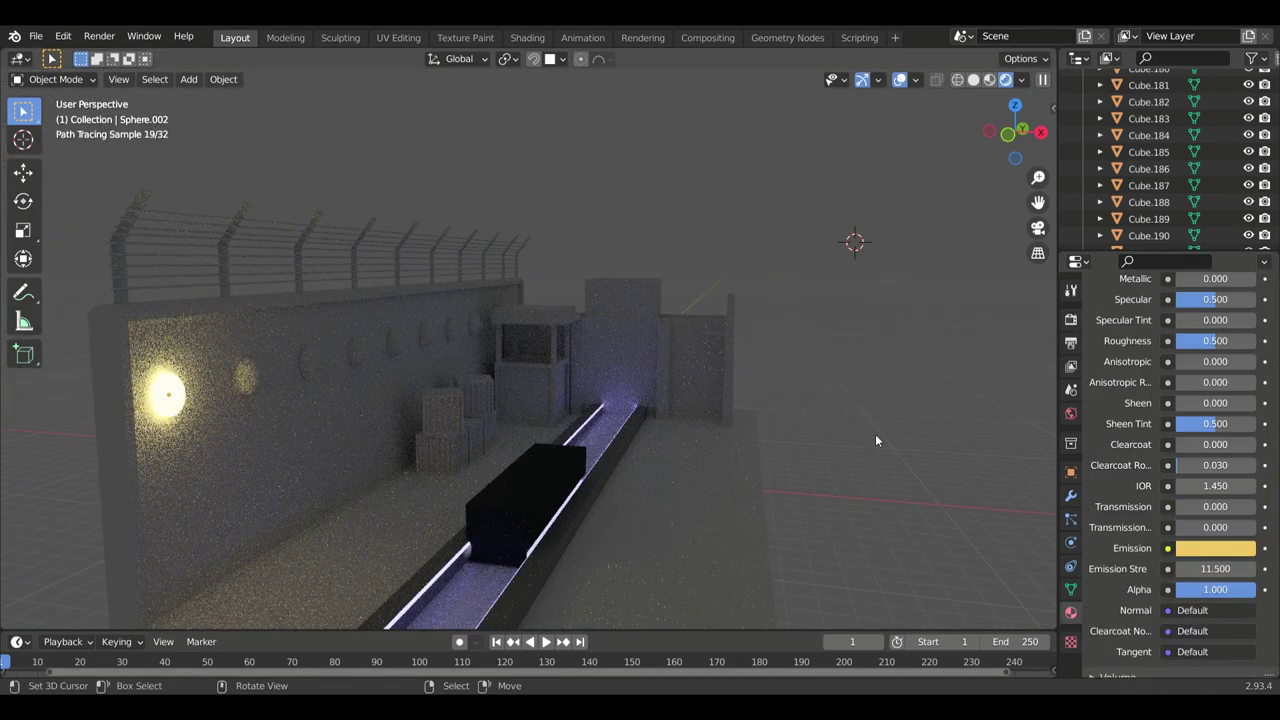
Step: Keep the Cycles render device set to CPU
click(306, 364)
scroll(352, 359, up, 5)
click(1070, 318)
click(1220, 358)
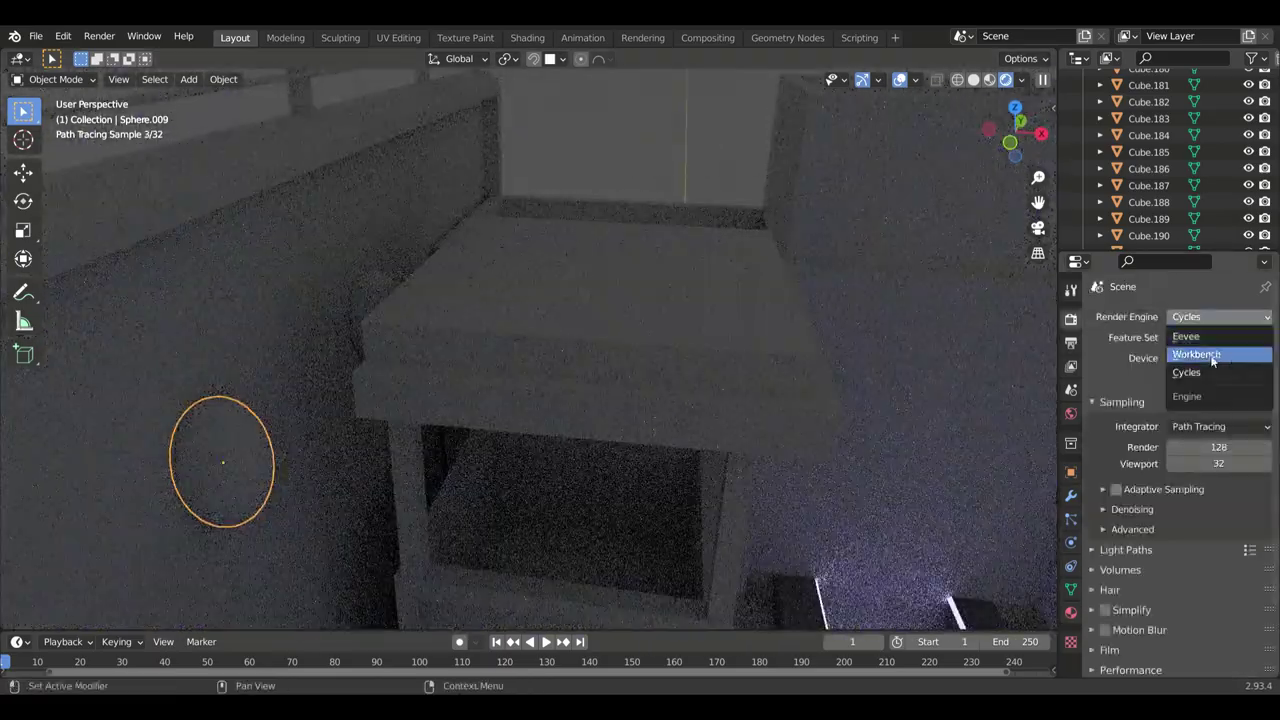
click(1215, 370)
scroll(368, 438, down, 8)
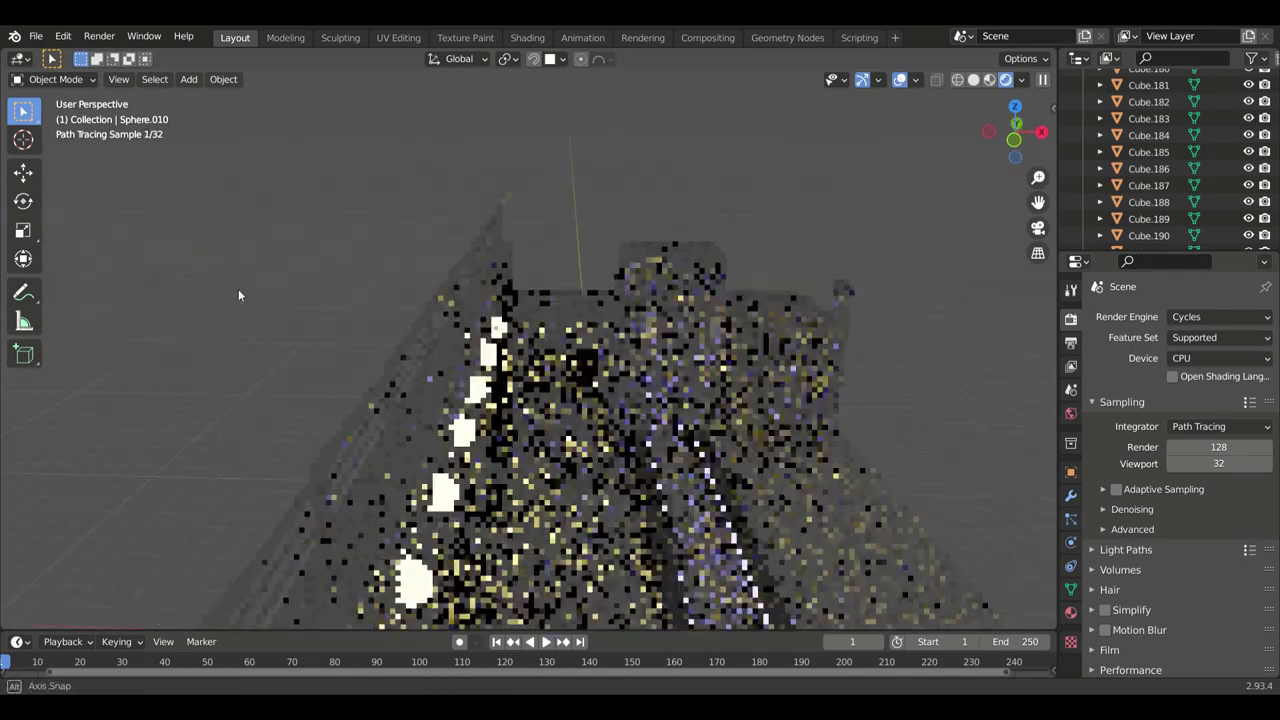
Step: Switch the render engine from Cycles to Workbench
click(1219, 316)
click(1110, 334)
click(1214, 314)
click(1120, 354)
Step: Add a subdivided cube knob, flatten it along Z and set it atop a fence post
key(shift+a)
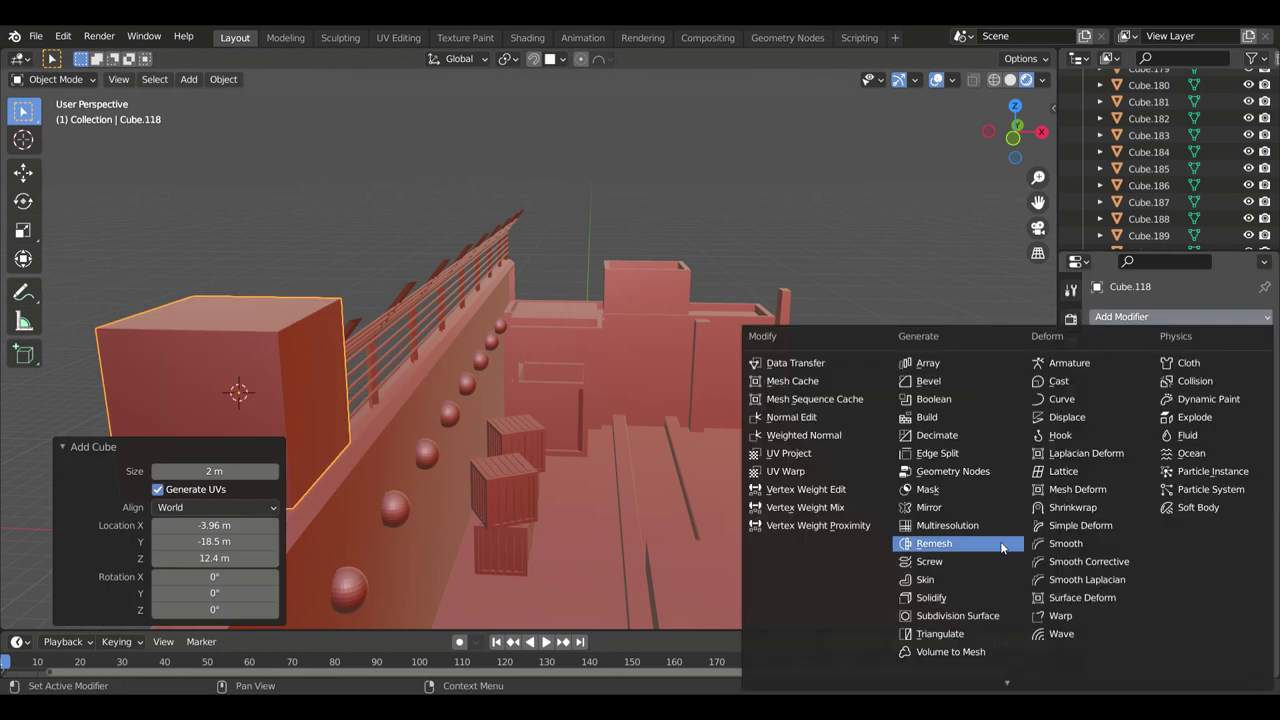
middle_drag(726, 400, 675, 386)
click(474, 207)
key(s)
key(z)
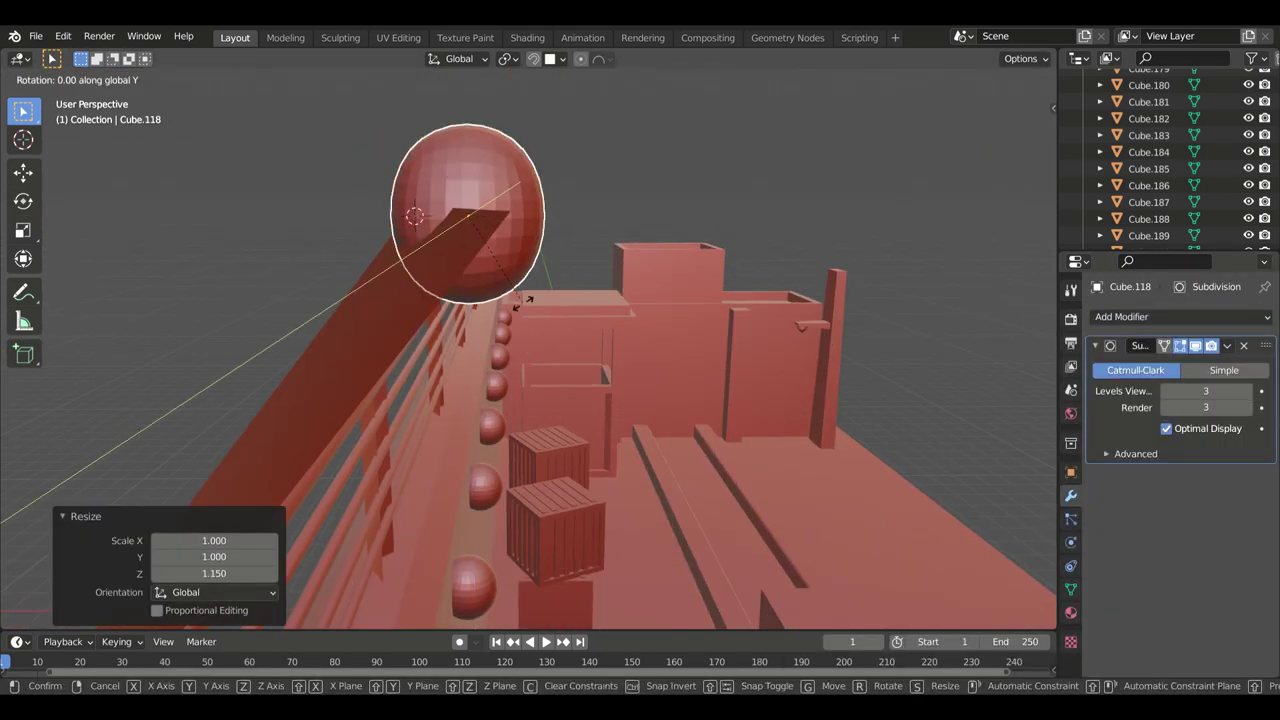
mouse_move(455, 308)
middle_down()
mouse_move(370, 260)
mouse_move(600, 517)
middle_up()
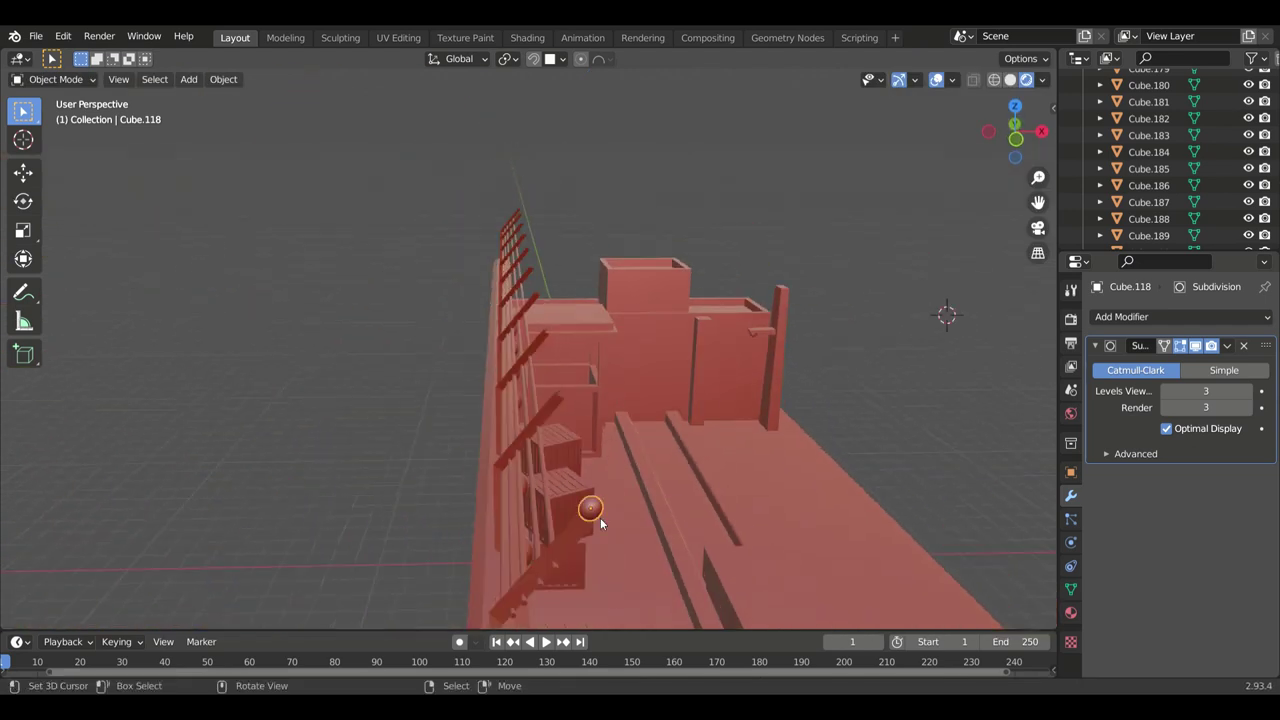
click(554, 412)
mouse_move(554, 412)
middle_down()
mouse_move(634, 486)
mouse_move(439, 353)
middle_up()
Step: Copy the knob along Y onto the neighbouring fence posts
key(g)
key(y)
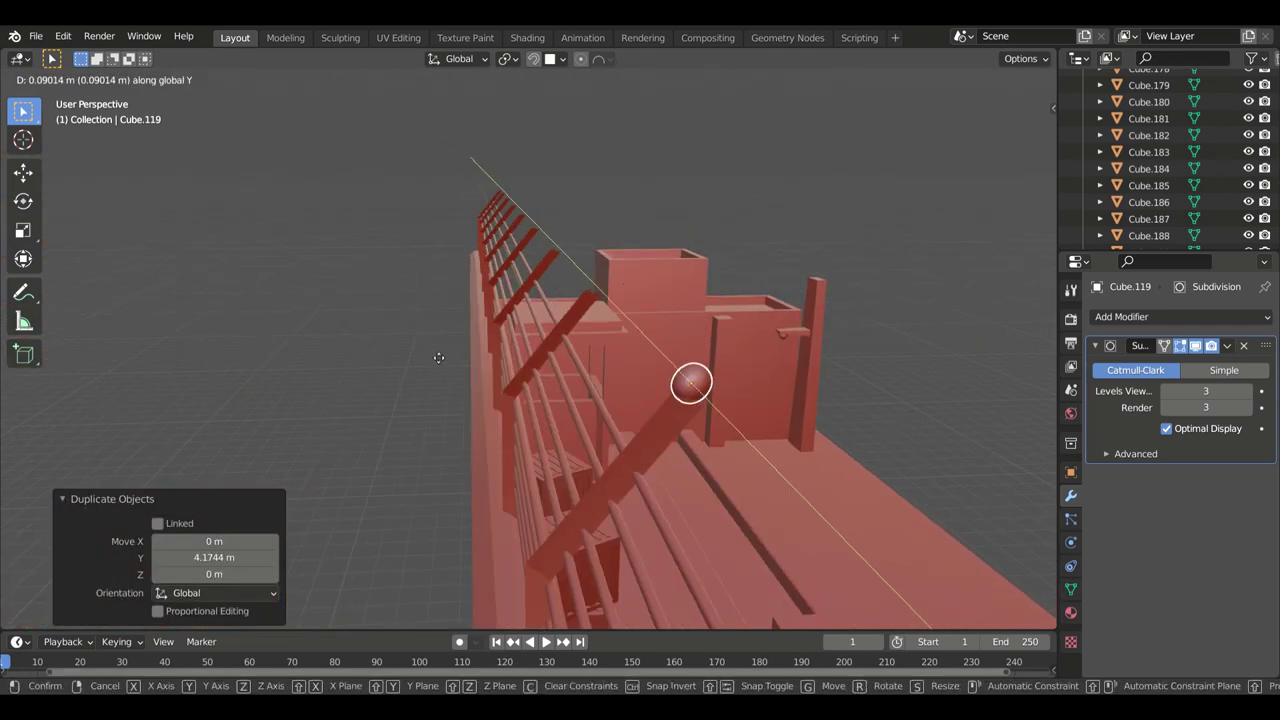
click(448, 357)
key(shift+a)
key(shift+d)
click(656, 376)
mouse_move(656, 376)
middle_down()
mouse_move(812, 505)
mouse_move(337, 197)
middle_up()
Step: Move the knobs that sit off their posts back into place, then preview in Cycles
click(585, 234)
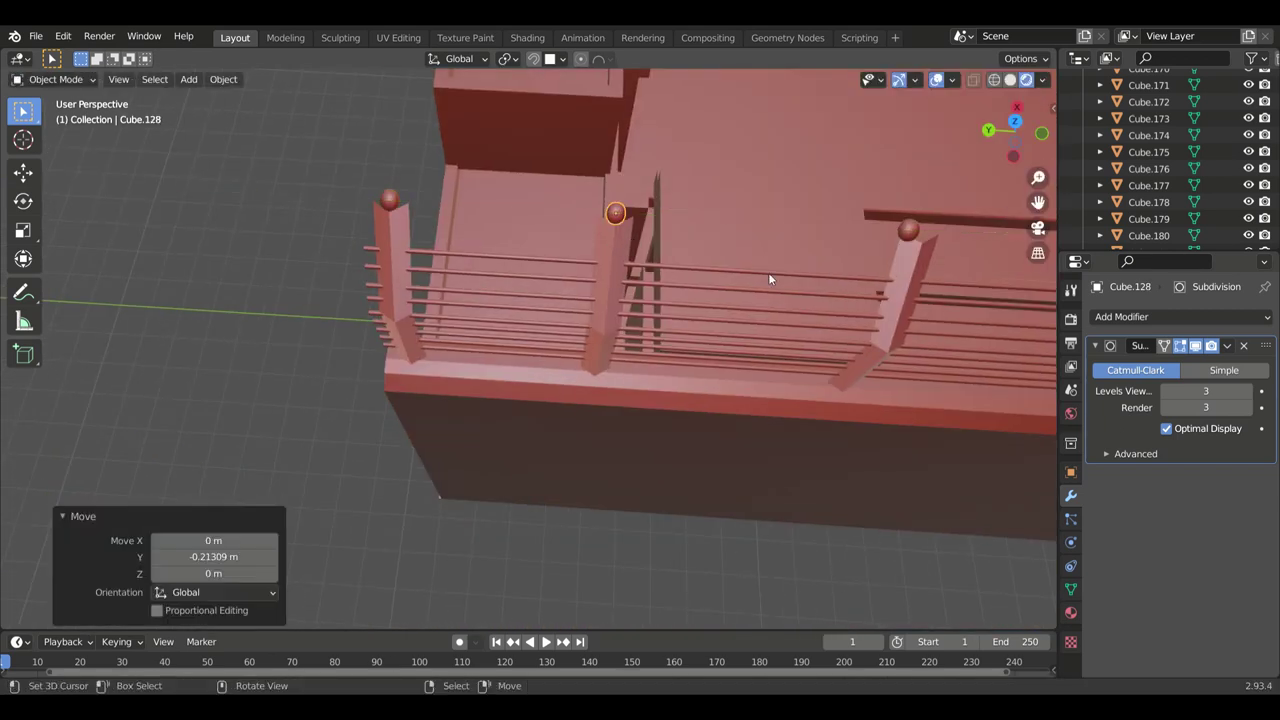
scroll(768, 272, up, 3)
key(g)
middle_drag(808, 265, 665, 280)
key(ctrl+z)
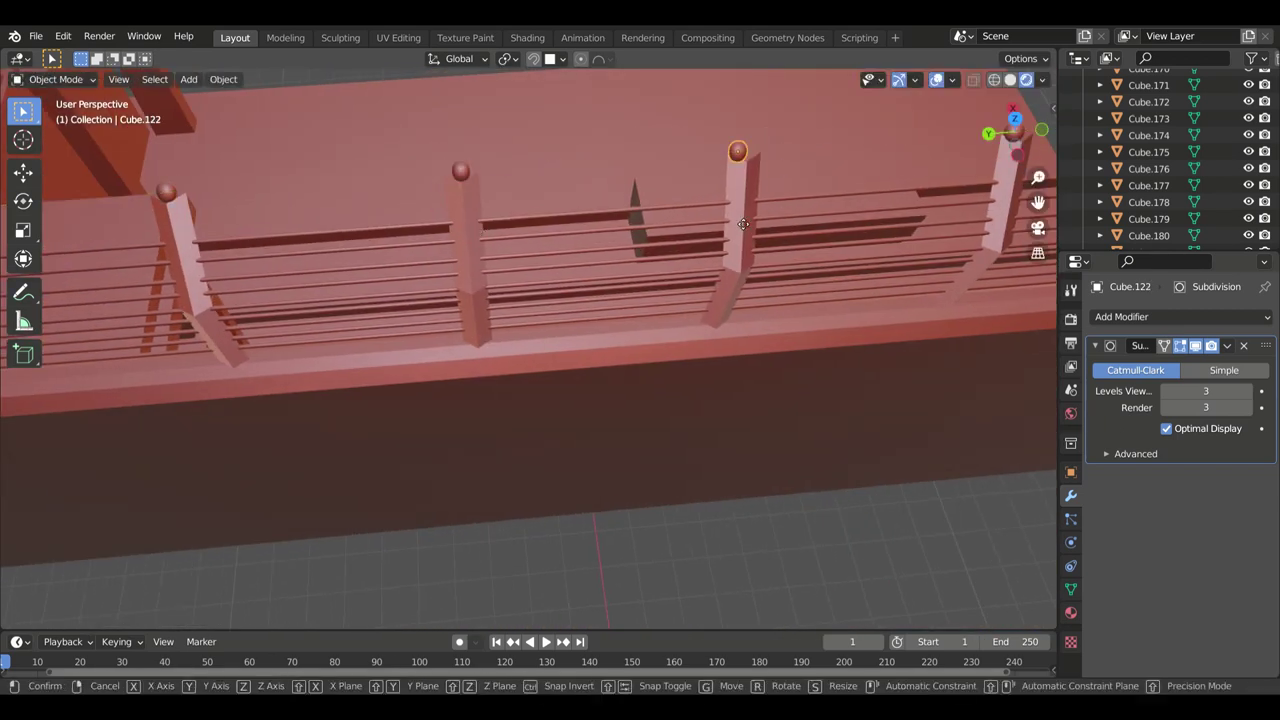
click(743, 224)
middle_drag(743, 224, 487, 297)
mouse_move(729, 240)
middle_down()
mouse_move(610, 292)
mouse_move(1220, 552)
middle_up()
key(g)
key(ctrl+z)
click(1072, 320)
Step: Set the knob material's Emission colour to red with strength 1.8
click(1070, 612)
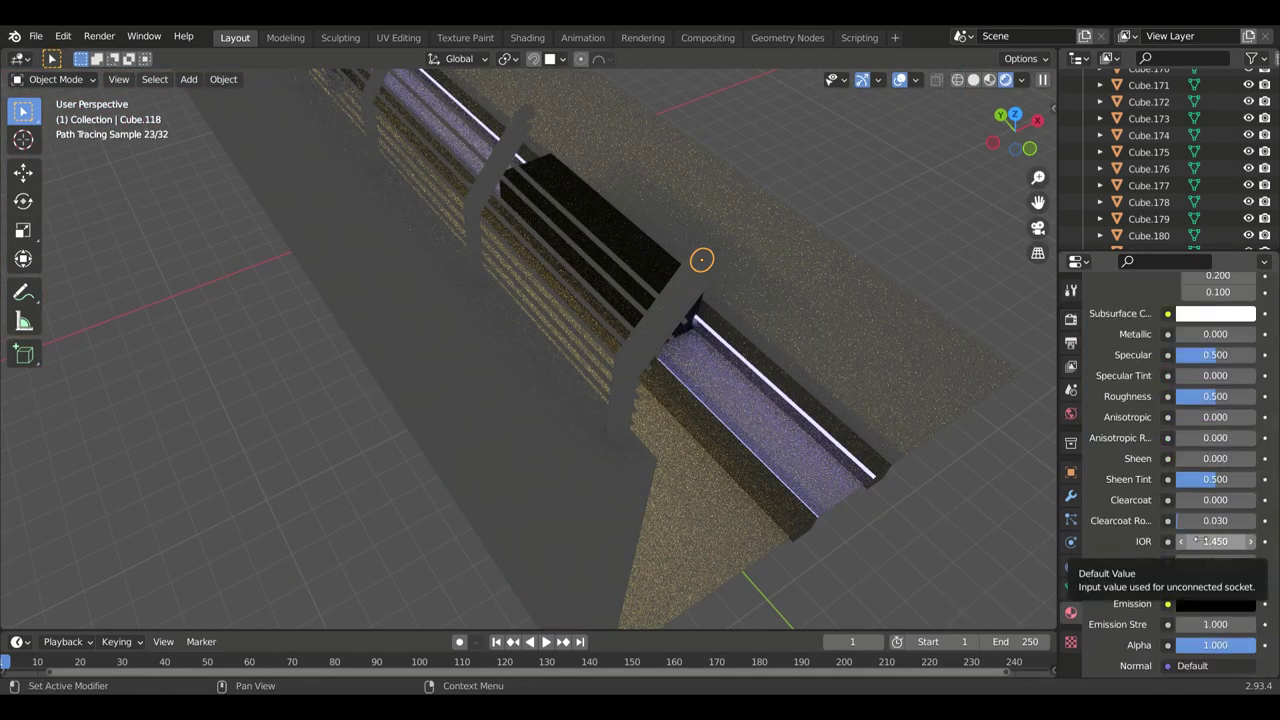
scroll(1170, 500, down, 5)
click(1215, 408)
click(1215, 408)
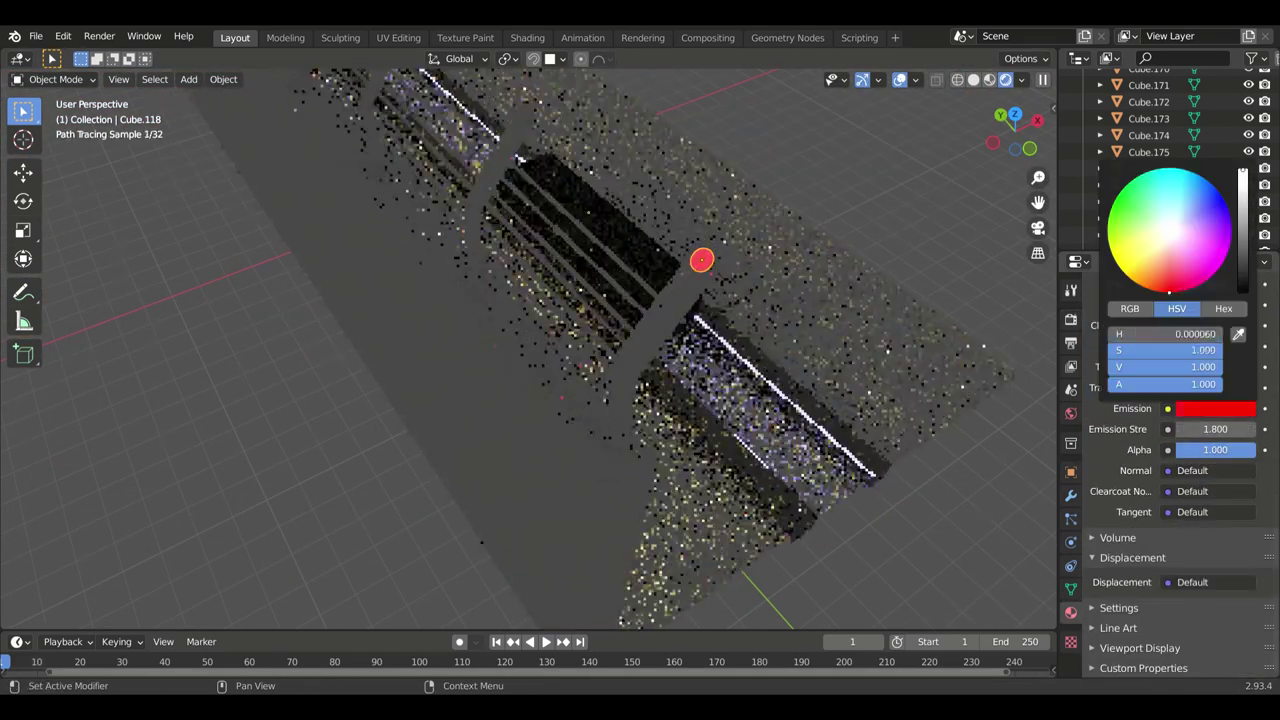
middle_drag(700, 400, 817, 311)
Step: Cycle the render engine through Eevee, Workbench and Cycles to compare the knobs' glow
click(1070, 320)
click(1220, 316)
click(1185, 336)
middle_drag(613, 311, 851, 251)
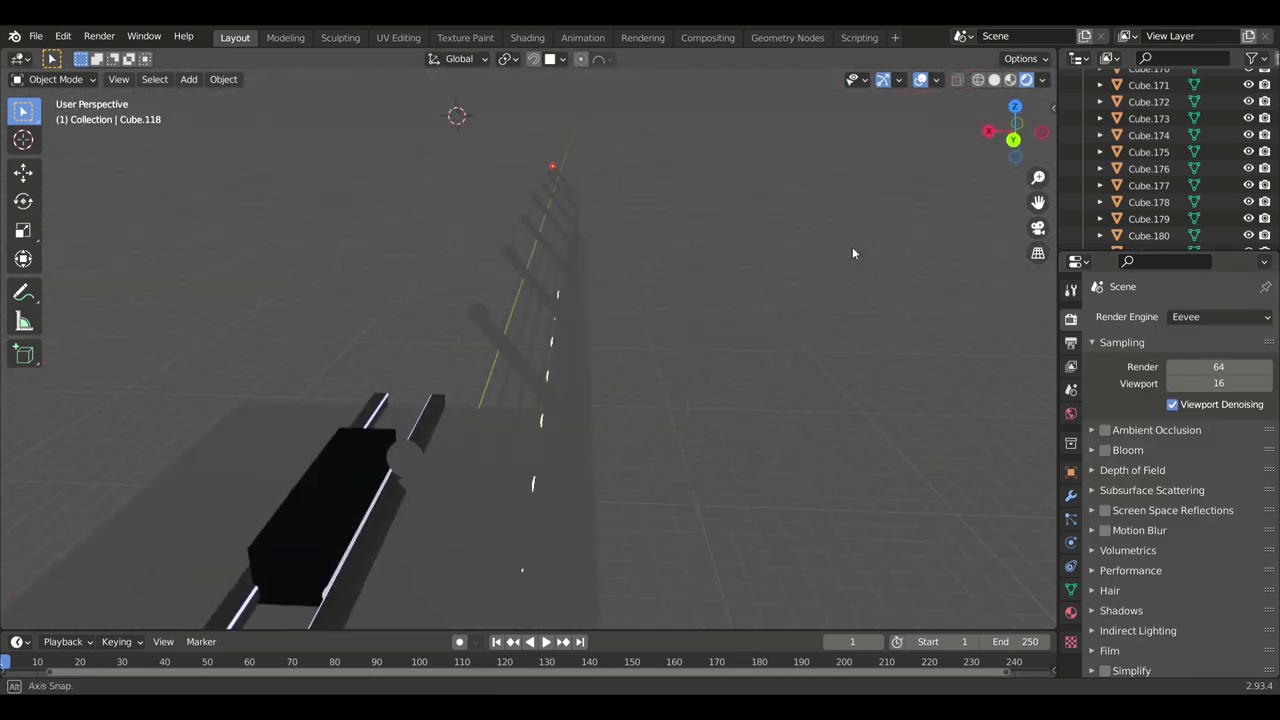
click(1220, 316)
click(1196, 354)
click(559, 248)
mouse_move(618, 306)
middle_down()
mouse_move(559, 248)
mouse_move(518, 318)
middle_up()
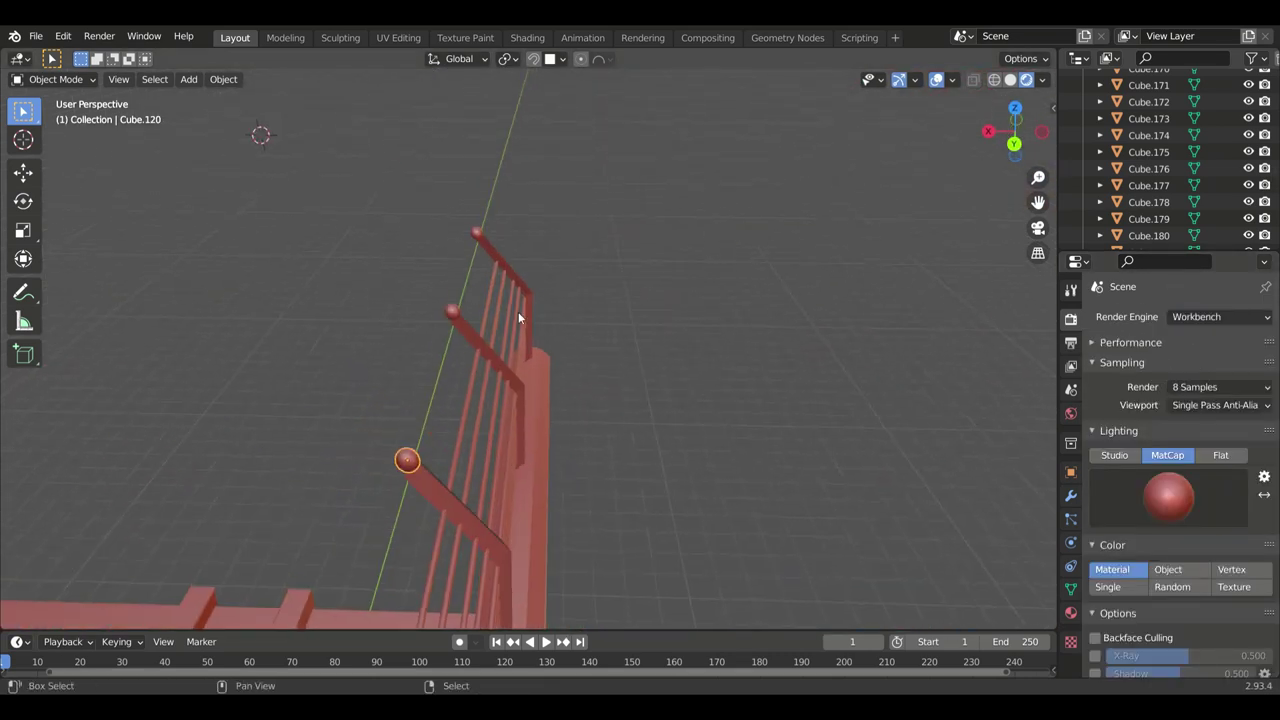
click(1207, 372)
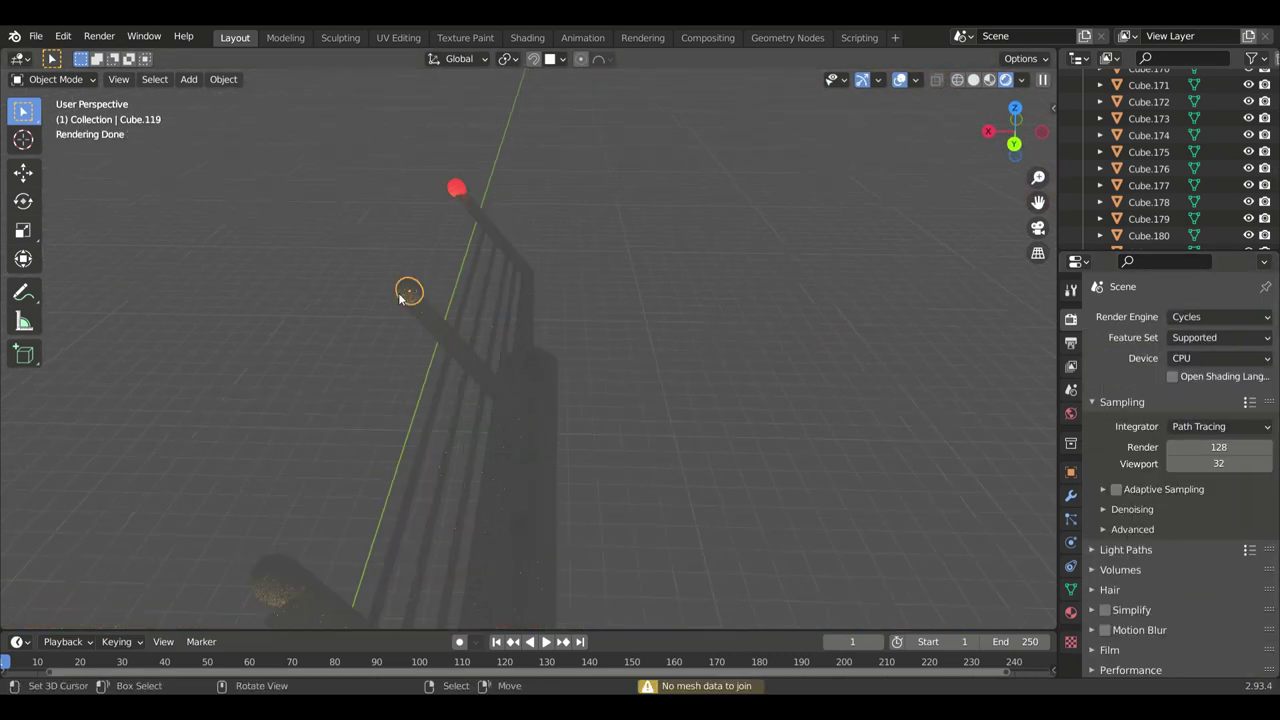
Step: Check the red glow in the knob material, then return to Workbench to view the lit wall
click(1070, 612)
middle_drag(470, 350, 450, 366)
click(1070, 318)
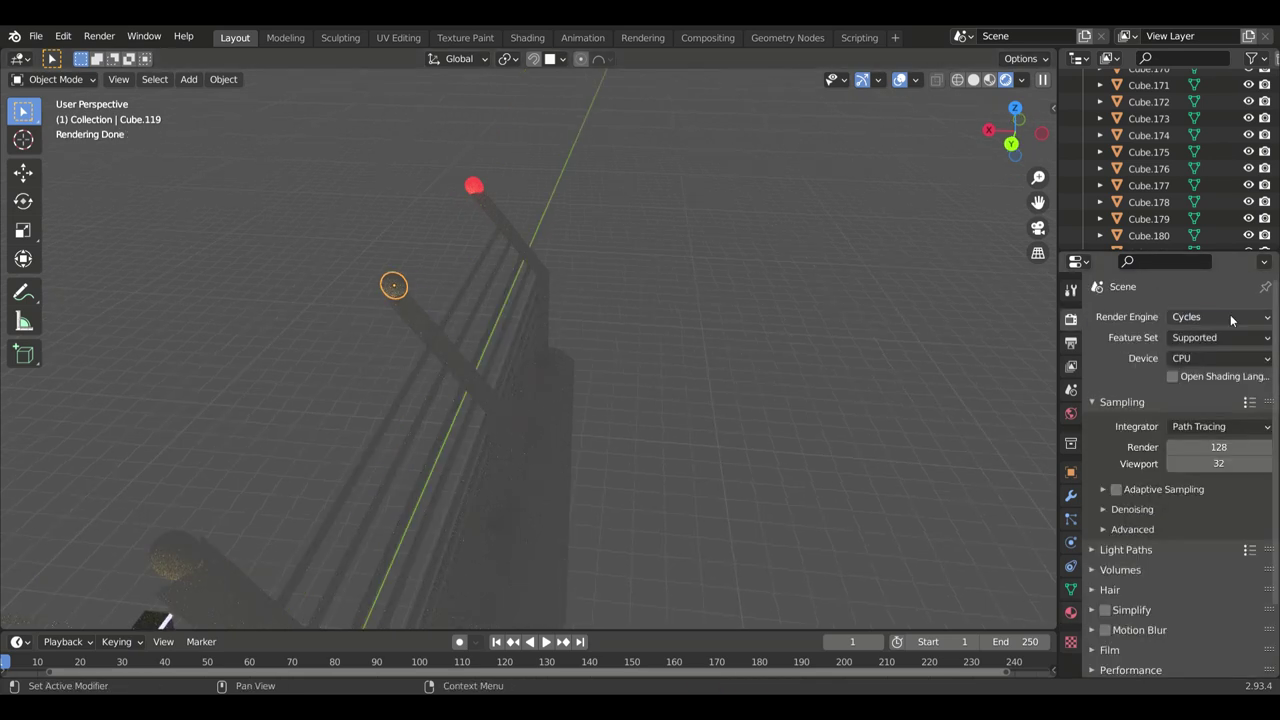
click(1220, 316)
click(1207, 354)
middle_drag(950, 360, 324, 300)
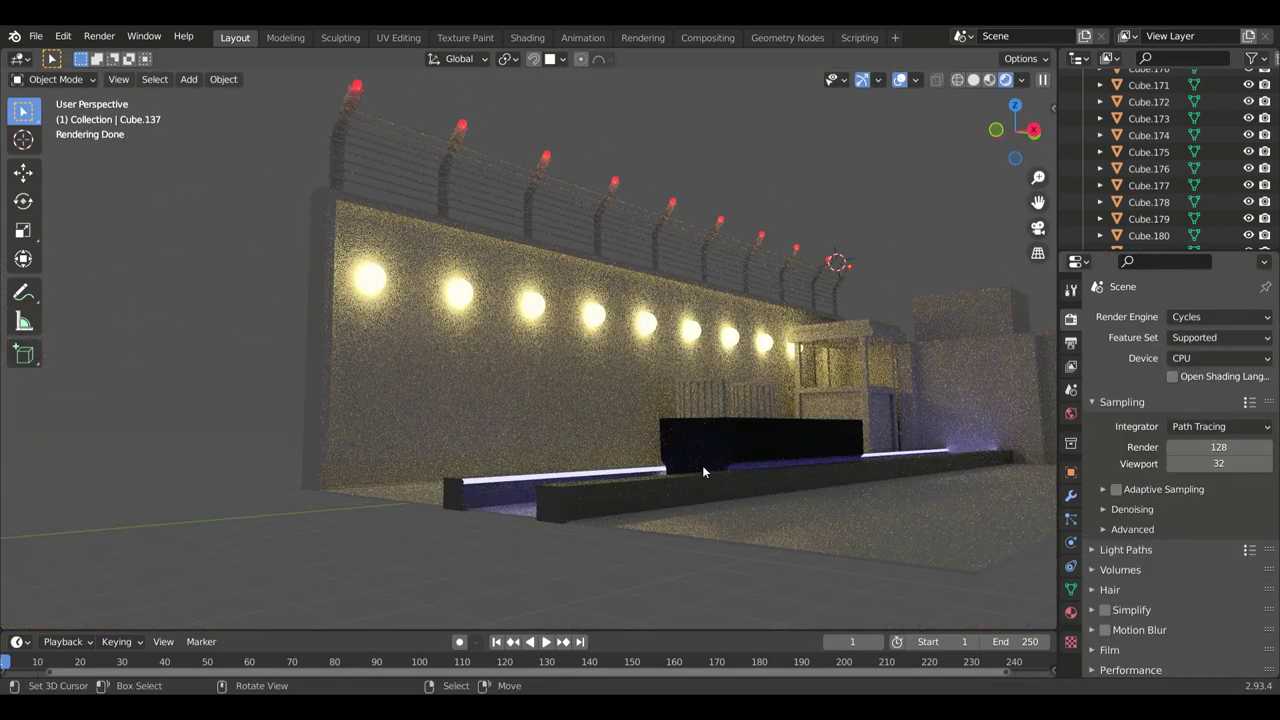
middle_drag(779, 490, 820, 486)
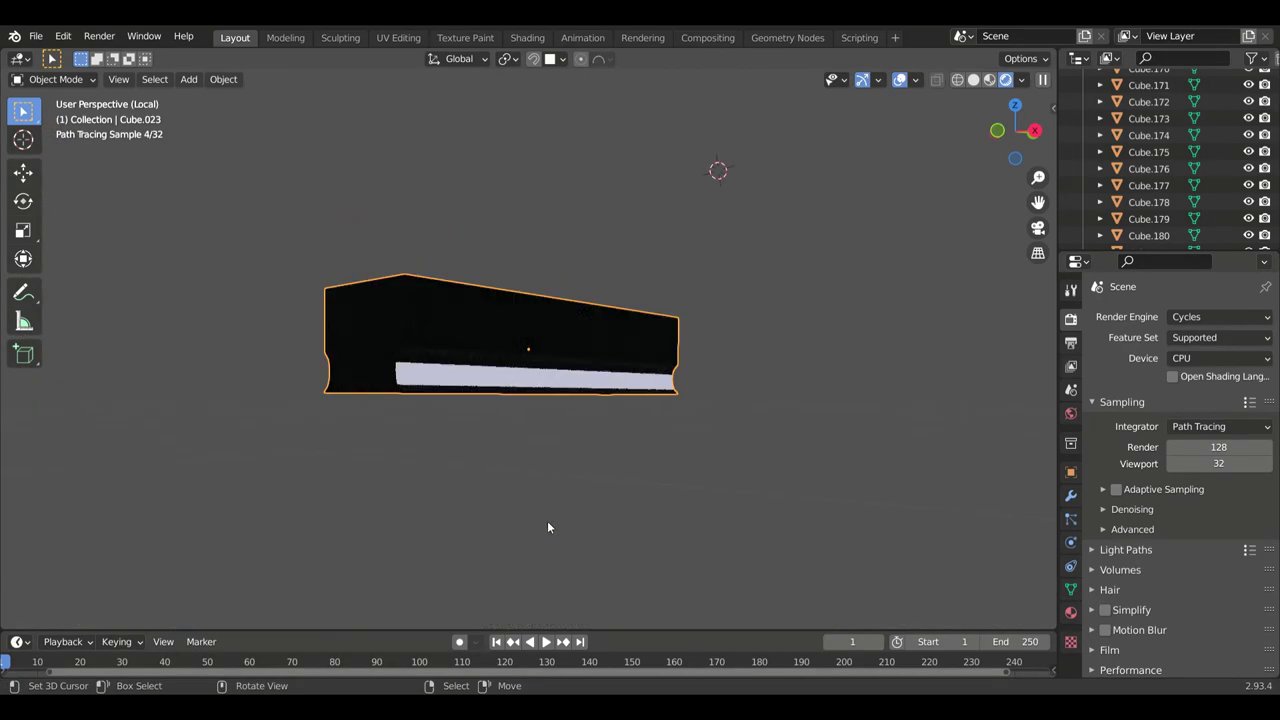
Step: Add a cube, stretch it lengthwise and lift it onto the top of the console
middle_drag(663, 413, 460, 335)
key(shift+a)
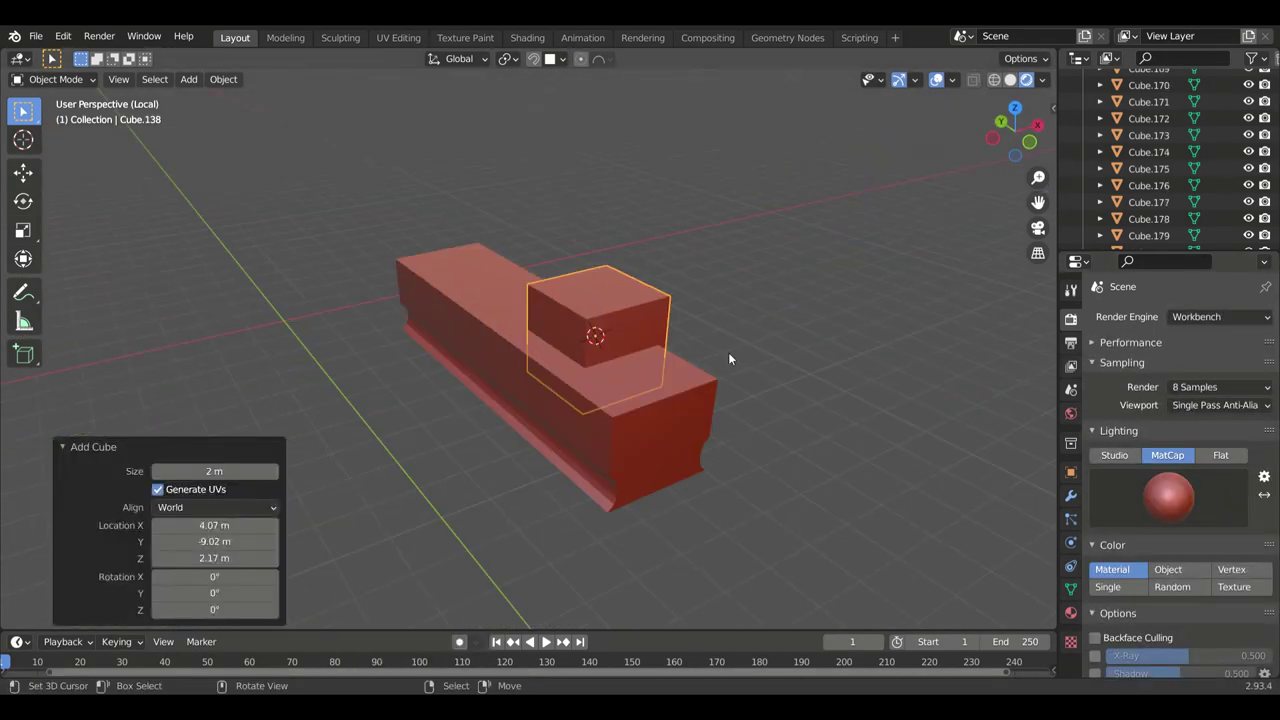
key(Tab)
middle_drag(728, 352, 488, 357)
click(488, 357)
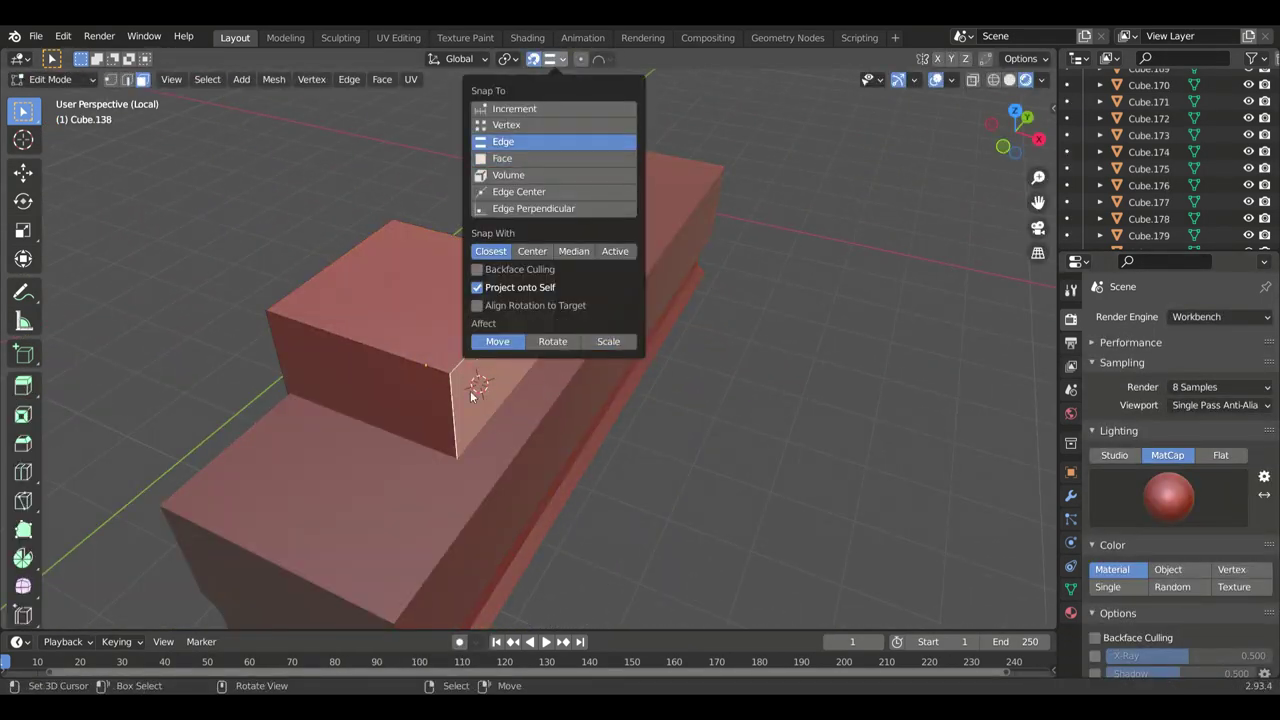
key(g)
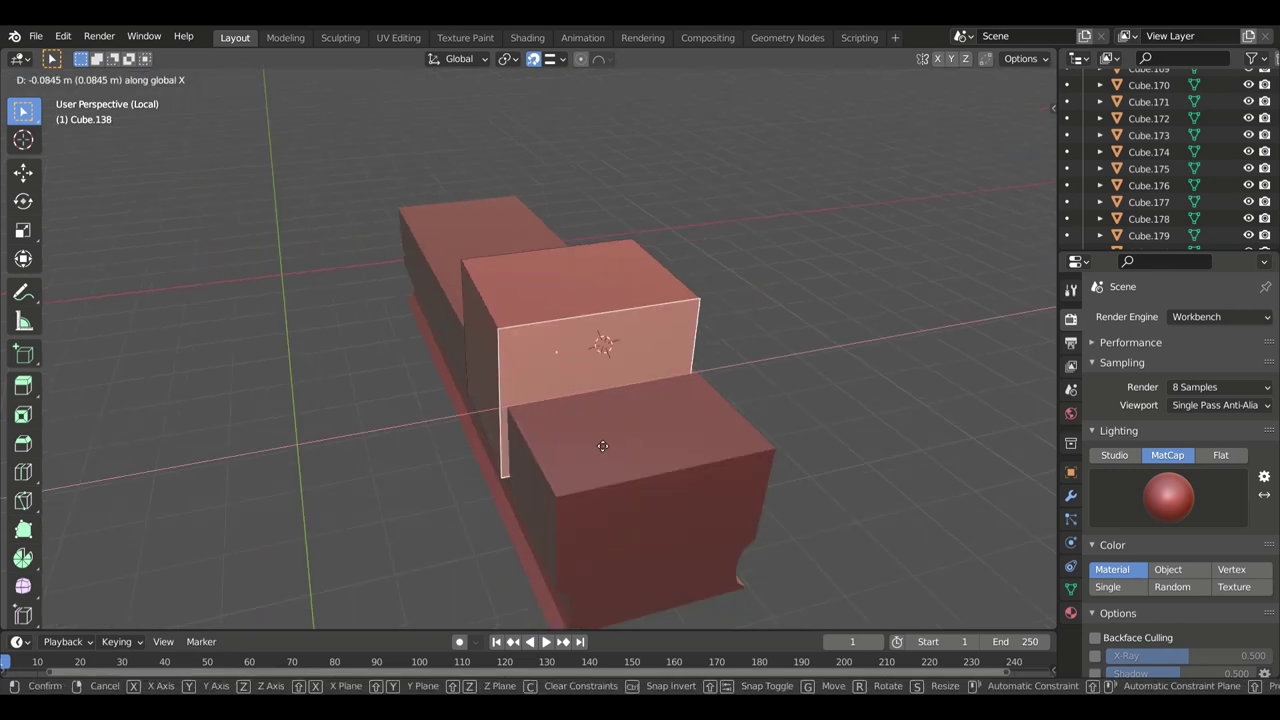
key(z)
click(603, 446)
middle_drag(603, 446, 652, 336)
key(Tab)
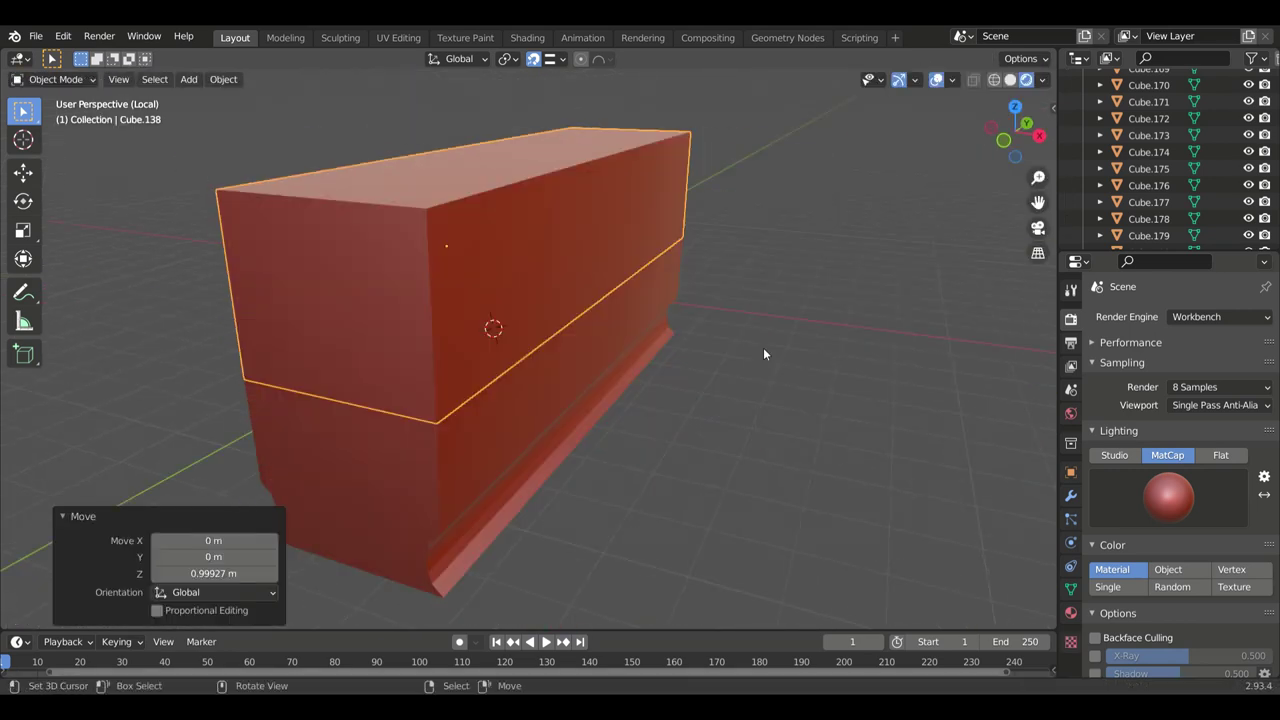
Step: Inset the block's top face and reshape it by moving faces along Z and X
key(Tab)
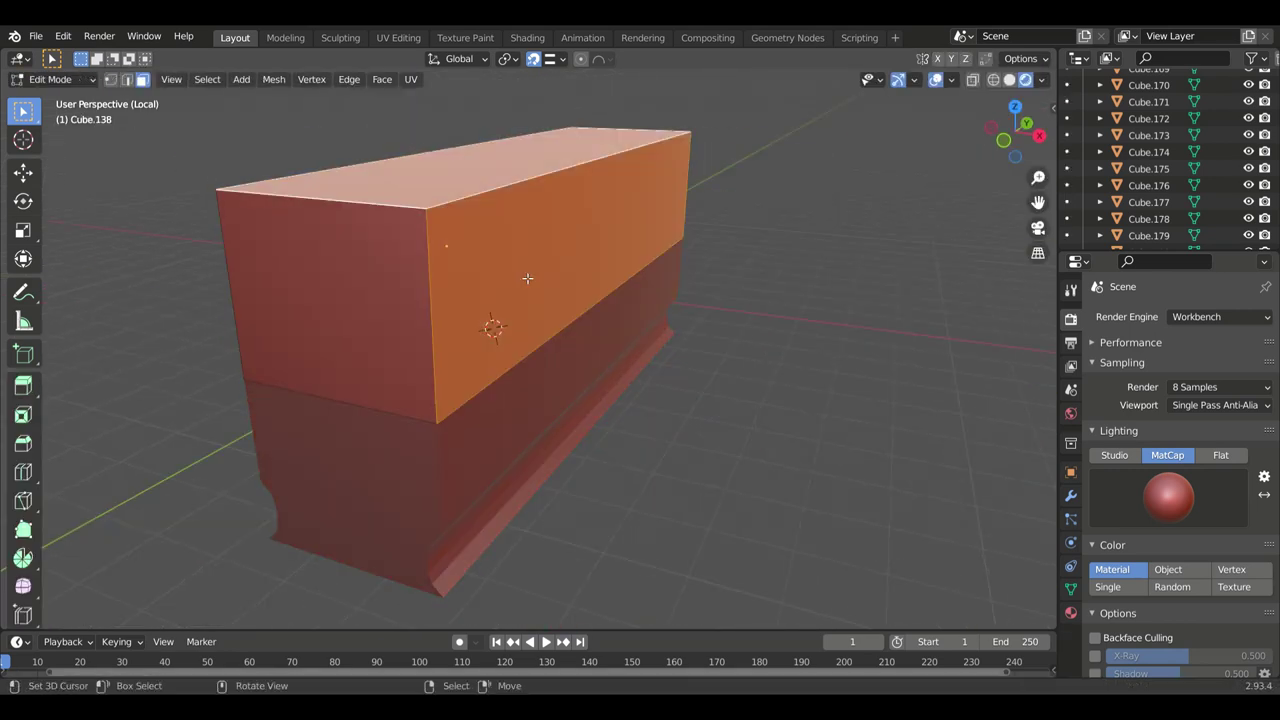
click(534, 270)
key(g)
mouse_move(534, 270)
middle_down()
mouse_move(566, 348)
mouse_move(540, 319)
mouse_move(505, 354)
mouse_move(277, 283)
middle_up()
key(g)
right_click(553, 358)
key(g)
key(z)
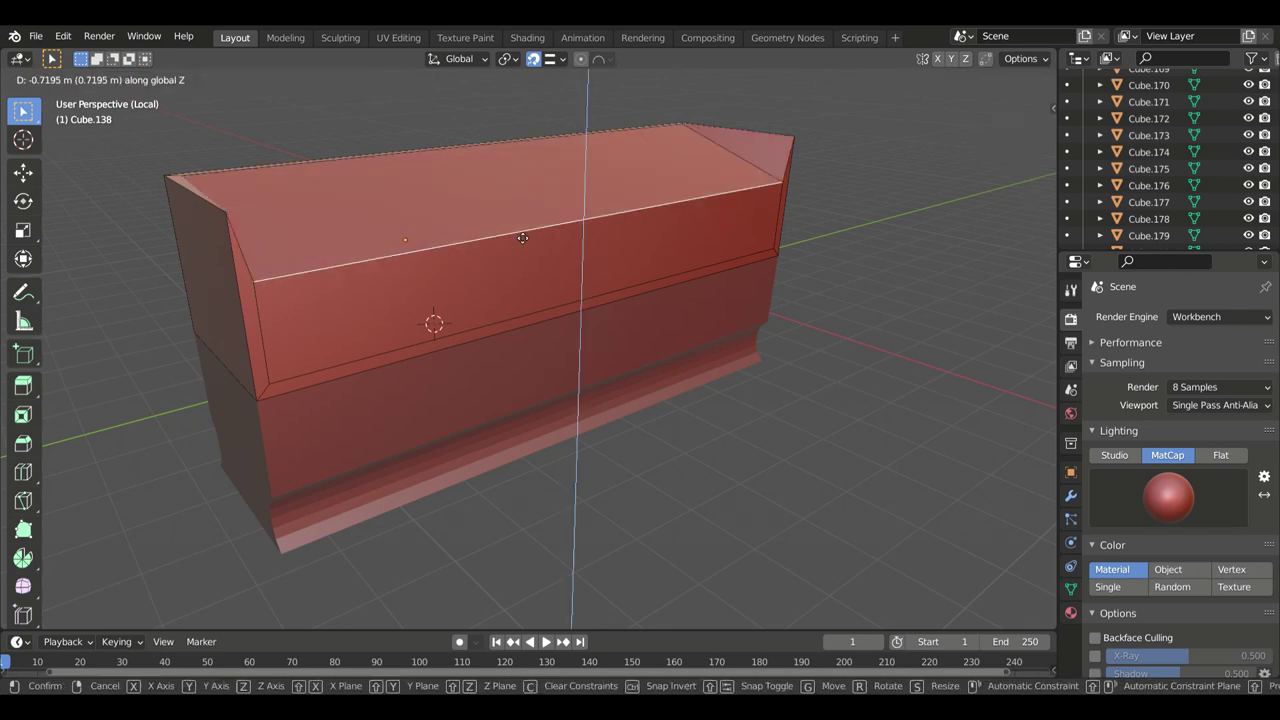
click(522, 237)
key(g)
key(x)
click(373, 346)
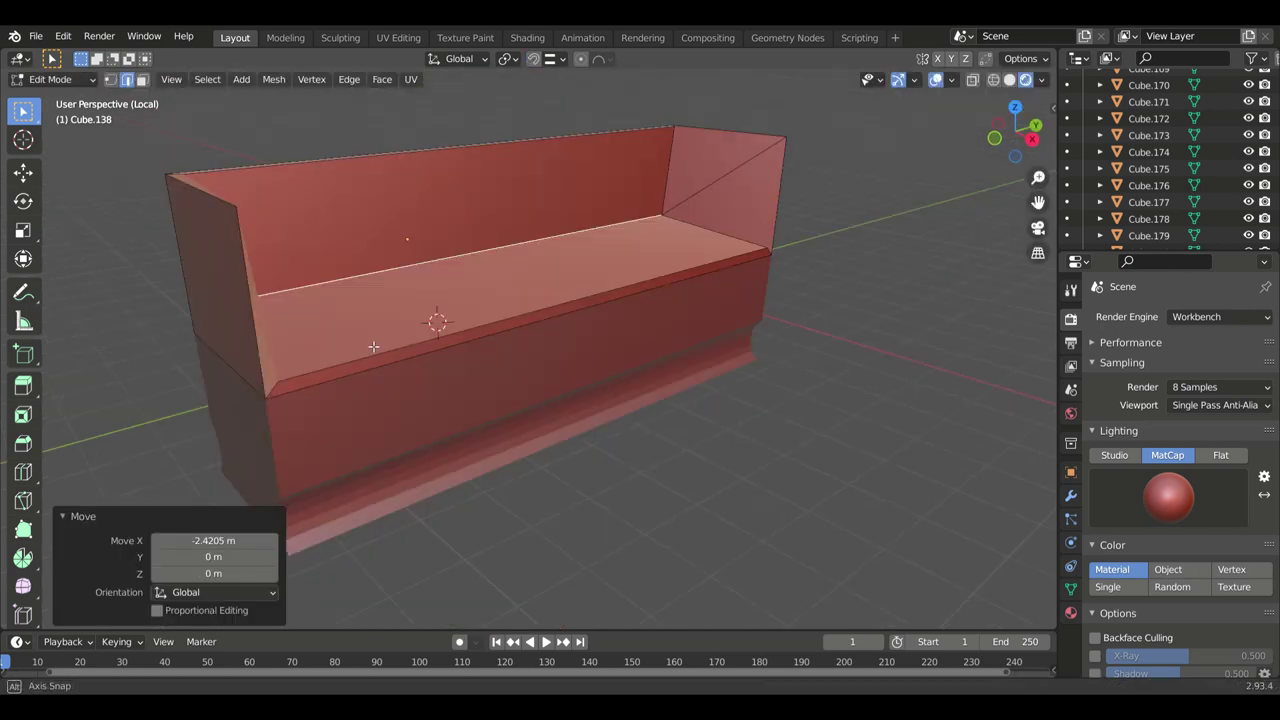
Step: Undo the sofa-shaped edits and switch the viewport to a rendered preview
key(ctrl+z)
key(ctrl+z)
middle_drag(373, 346, 497, 411)
key(ctrl+z)
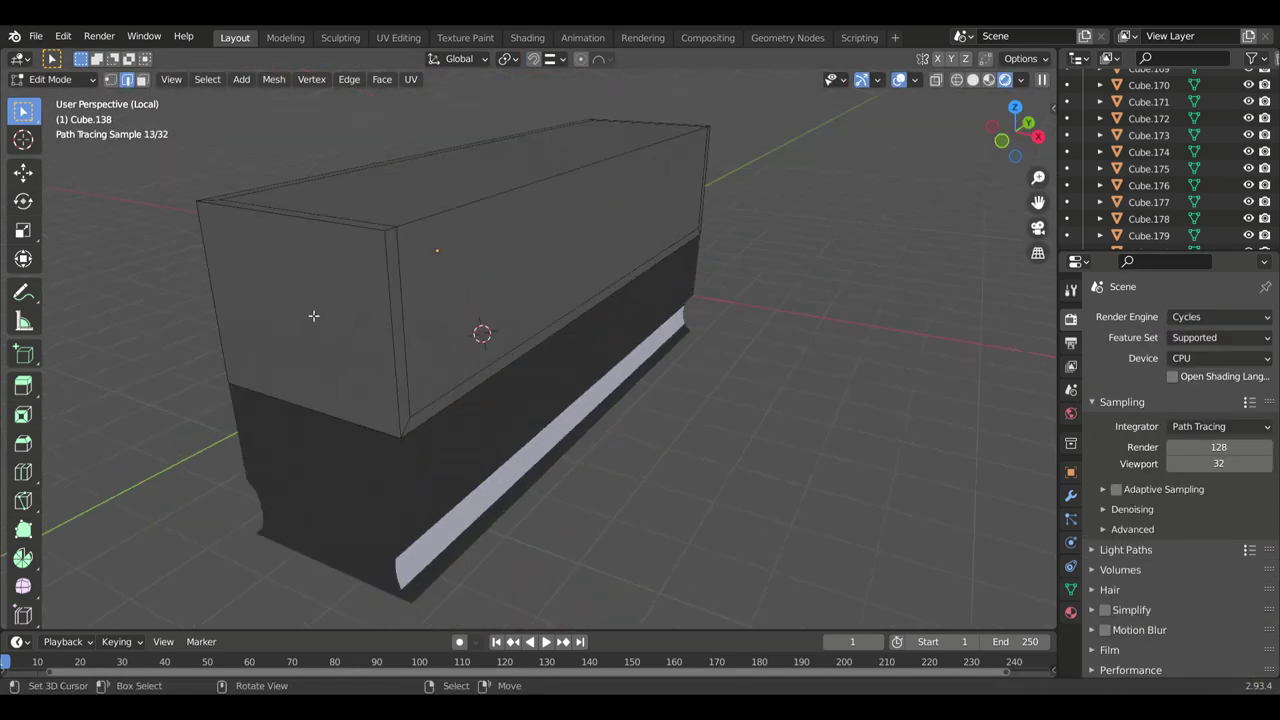
Step: Give the console box's front face a new yellow material in its own slot
key(l)
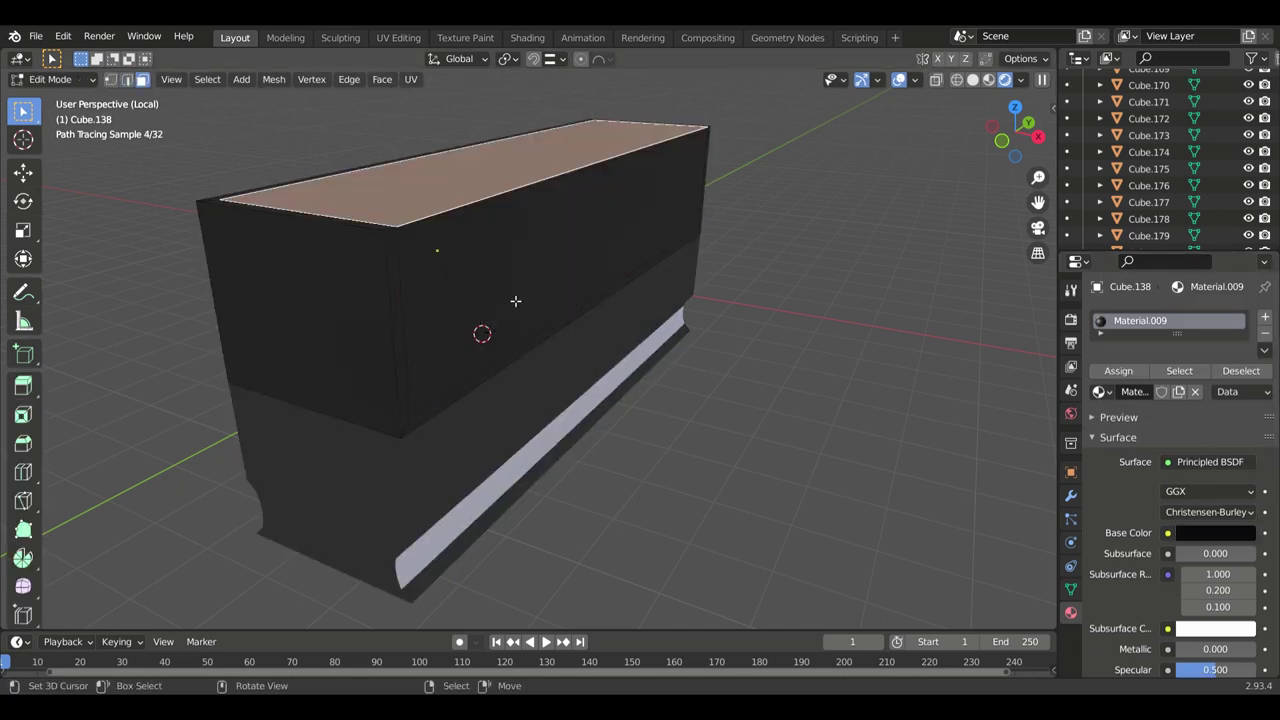
click(515, 300)
click(1264, 316)
click(1211, 576)
click(1137, 405)
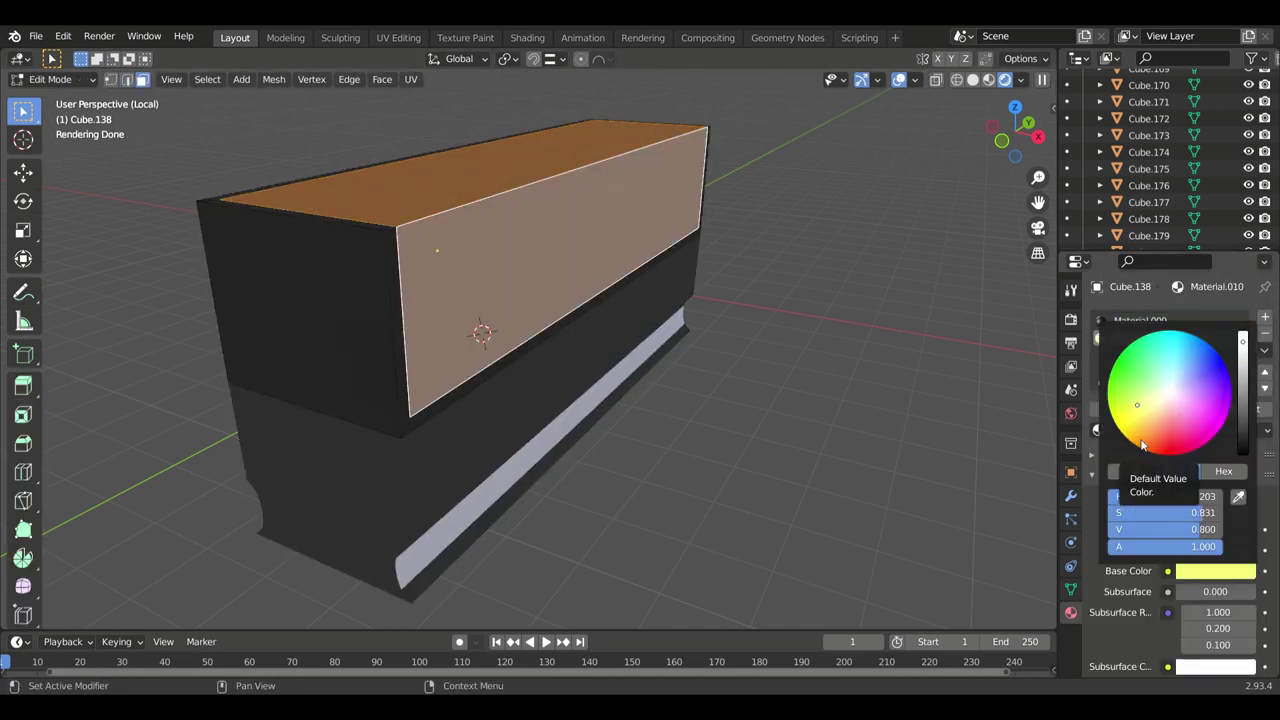
click(1118, 409)
Step: Bevel the top front edge and raise the front material's transmission to 0.694
key(2)
key(ctrl+b)
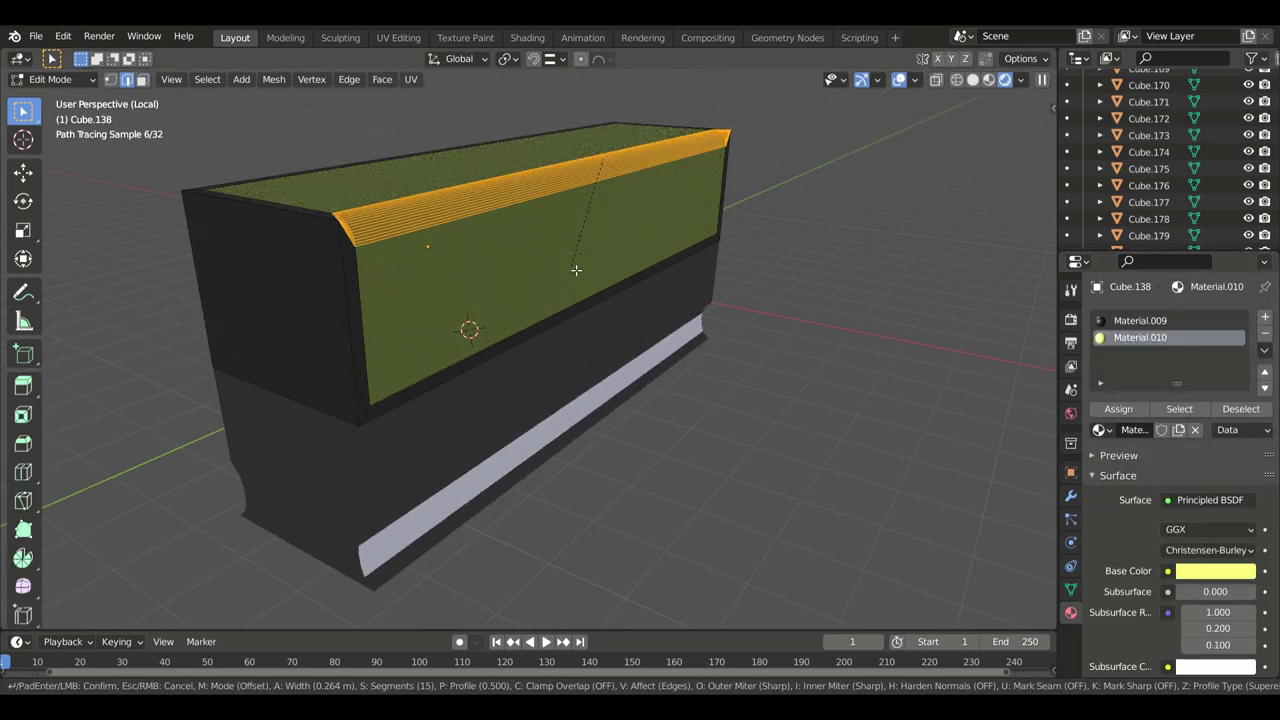
click(1147, 533)
drag(1215, 514, 1256, 514)
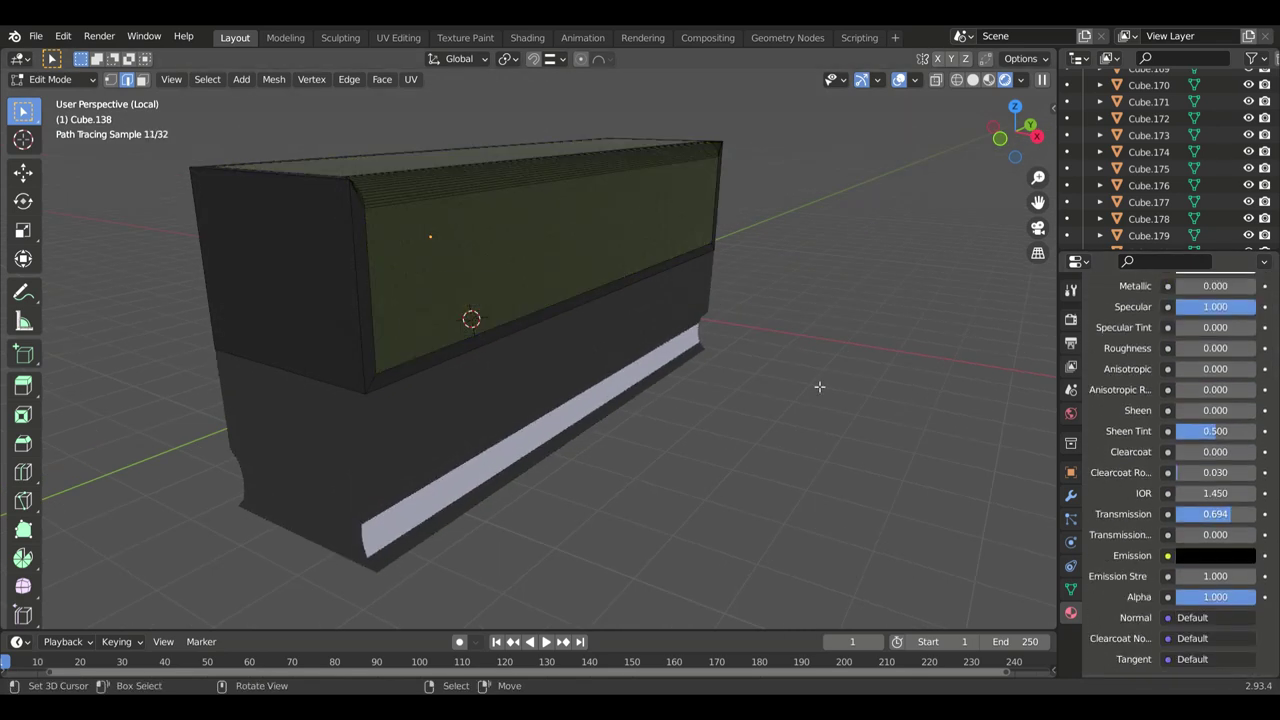
key(Tab)
middle_drag(700, 400, 757, 405)
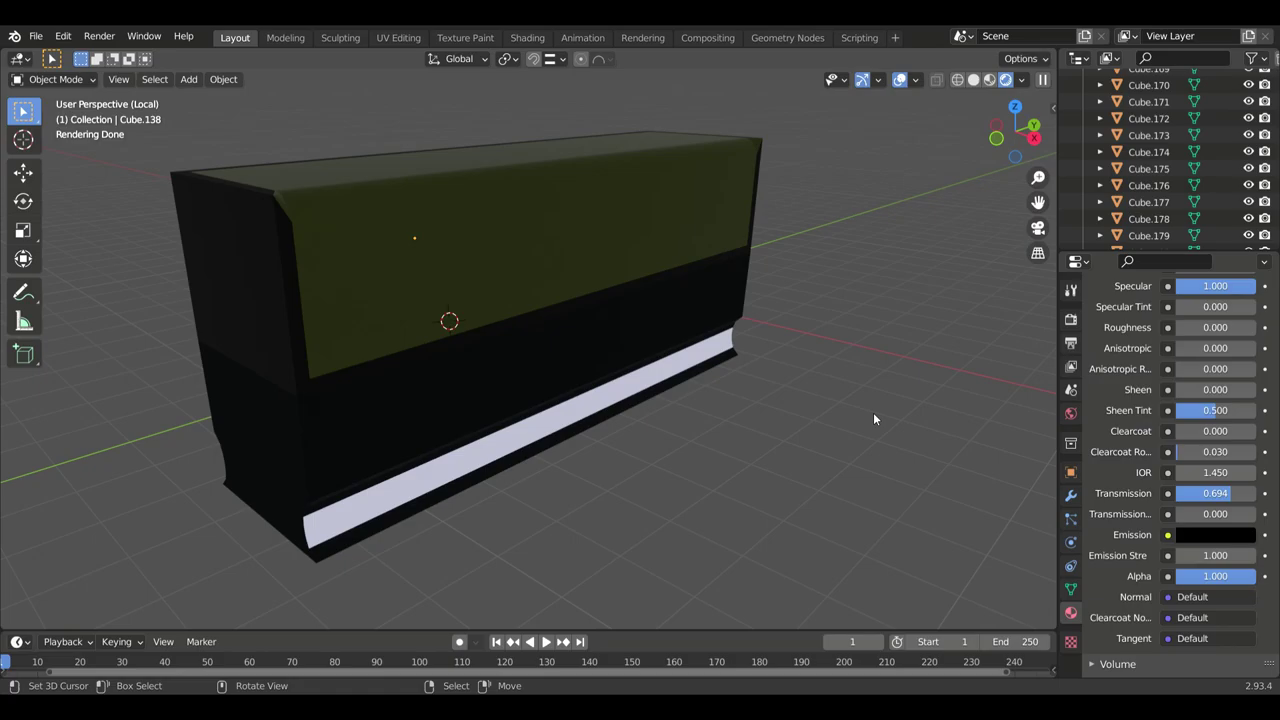
Step: Select the console's upper box, isolate it, and switch the render engine to Workbench
key(KP_Divide)
mouse_move(998, 411)
middle_down()
mouse_move(1016, 428)
mouse_move(699, 556)
middle_up()
click(698, 542)
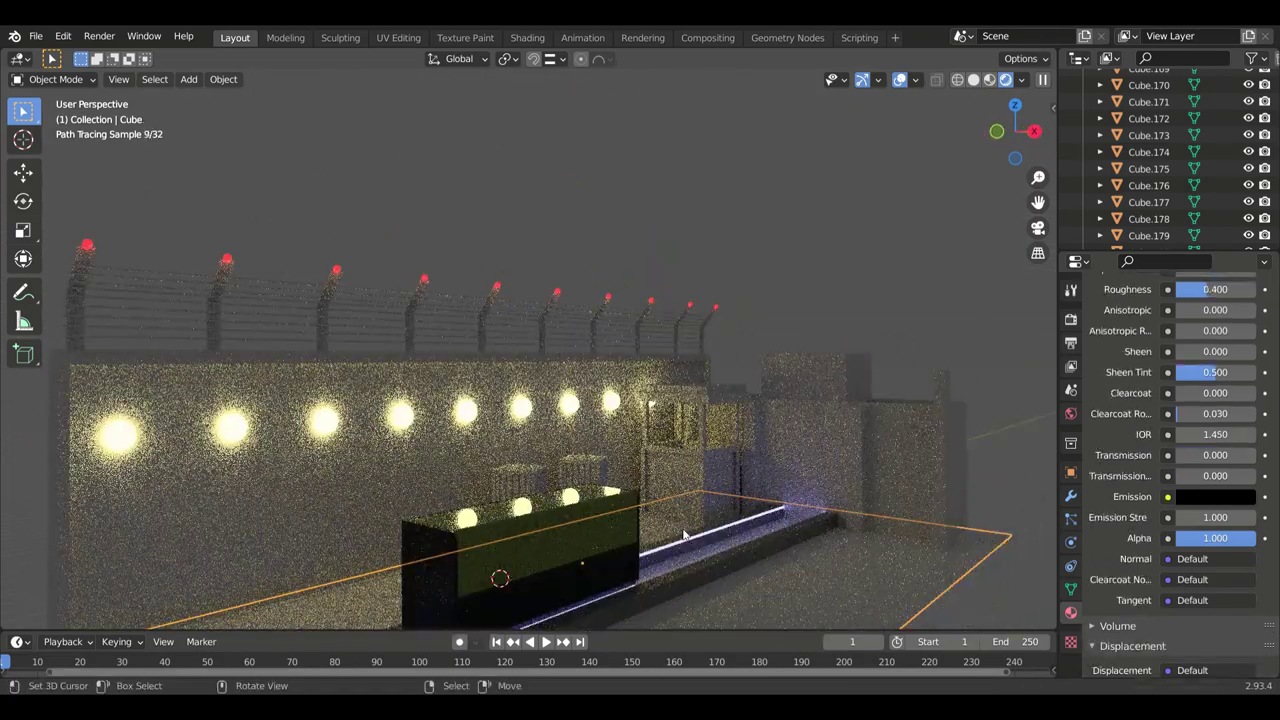
click(685, 537)
key(KP_Divide)
click(1070, 318)
middle_drag(486, 609, 506, 360)
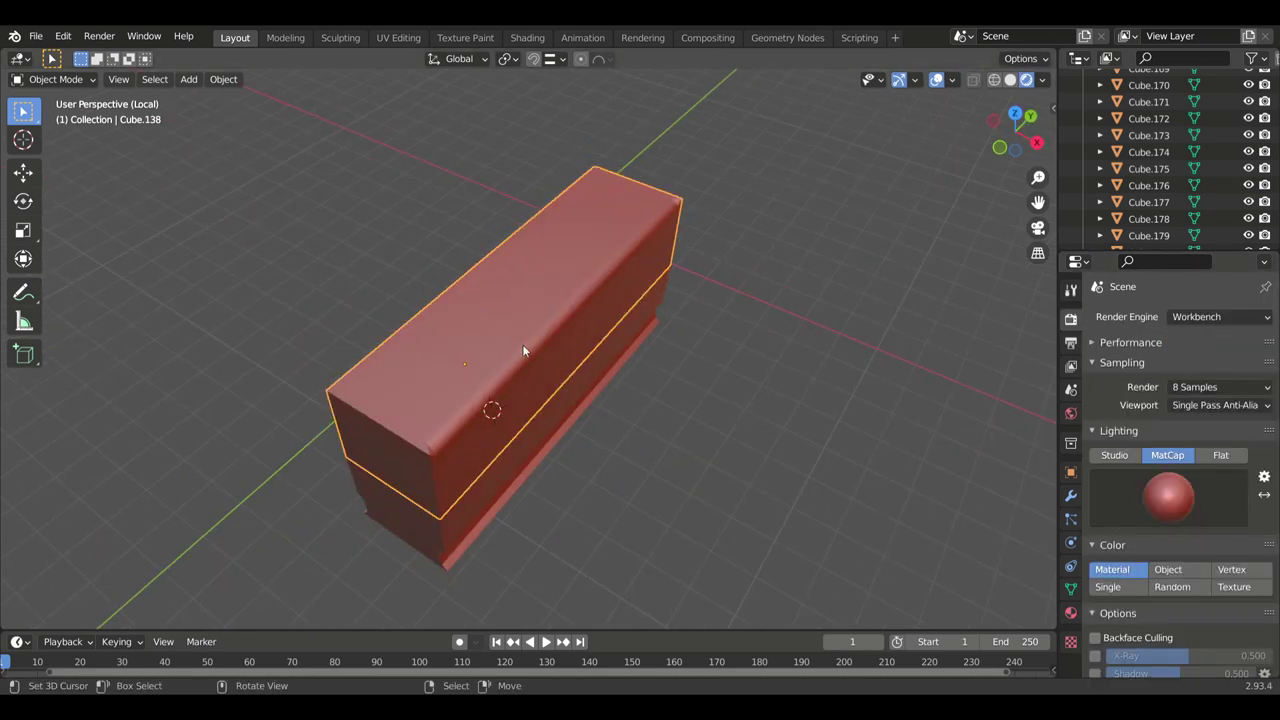
Step: Add a cube inside the box's mesh and move it along X and Y
key(Tab)
key(shift+a)
click(604, 398)
mouse_move(604, 398)
middle_down()
mouse_move(510, 410)
mouse_move(493, 469)
mouse_move(654, 466)
middle_up()
key(g)
key(x)
key(g)
key(y)
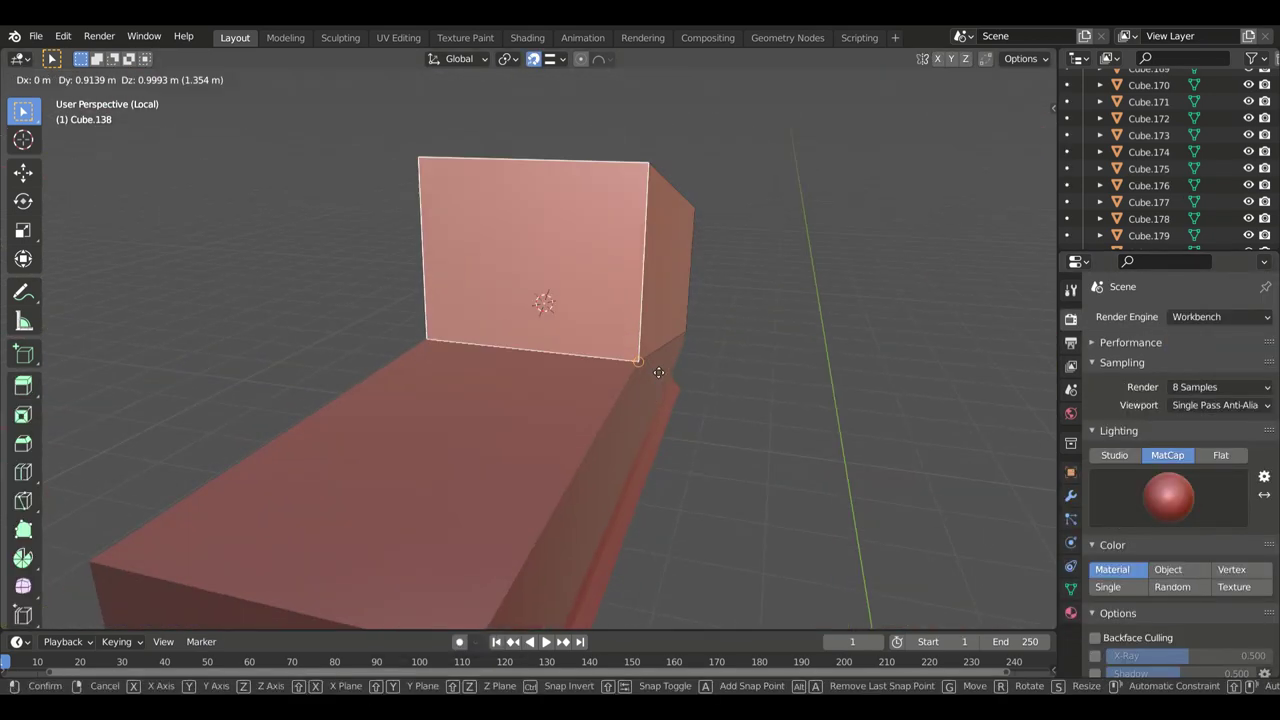
key(Return)
mouse_move(543, 400)
middle_down()
mouse_move(488, 520)
mouse_move(610, 411)
mouse_move(638, 340)
mouse_move(608, 357)
mouse_move(638, 377)
middle_up()
key(Tab)
Step: Duplicate the box in place and raise its selected faces 2.1753 m along Z
key(shift+d)
right_click(604, 343)
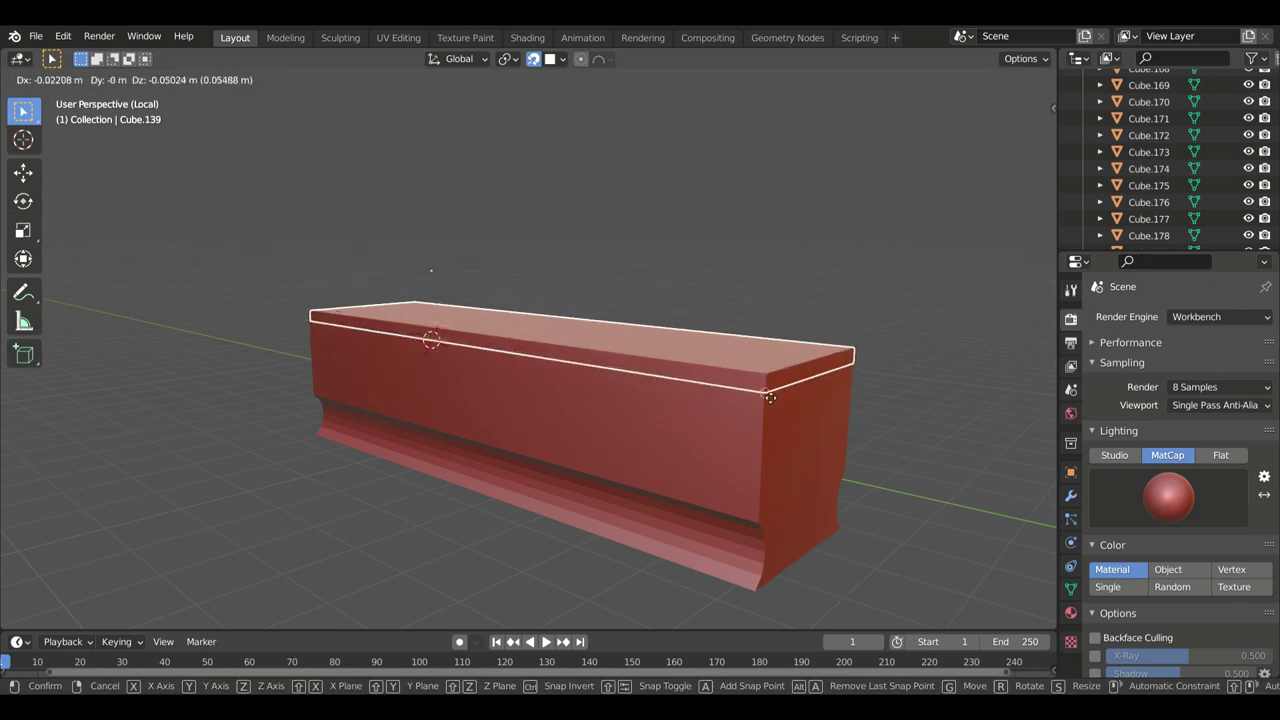
click(770, 397)
key(Tab)
key(g)
key(z)
click(701, 301)
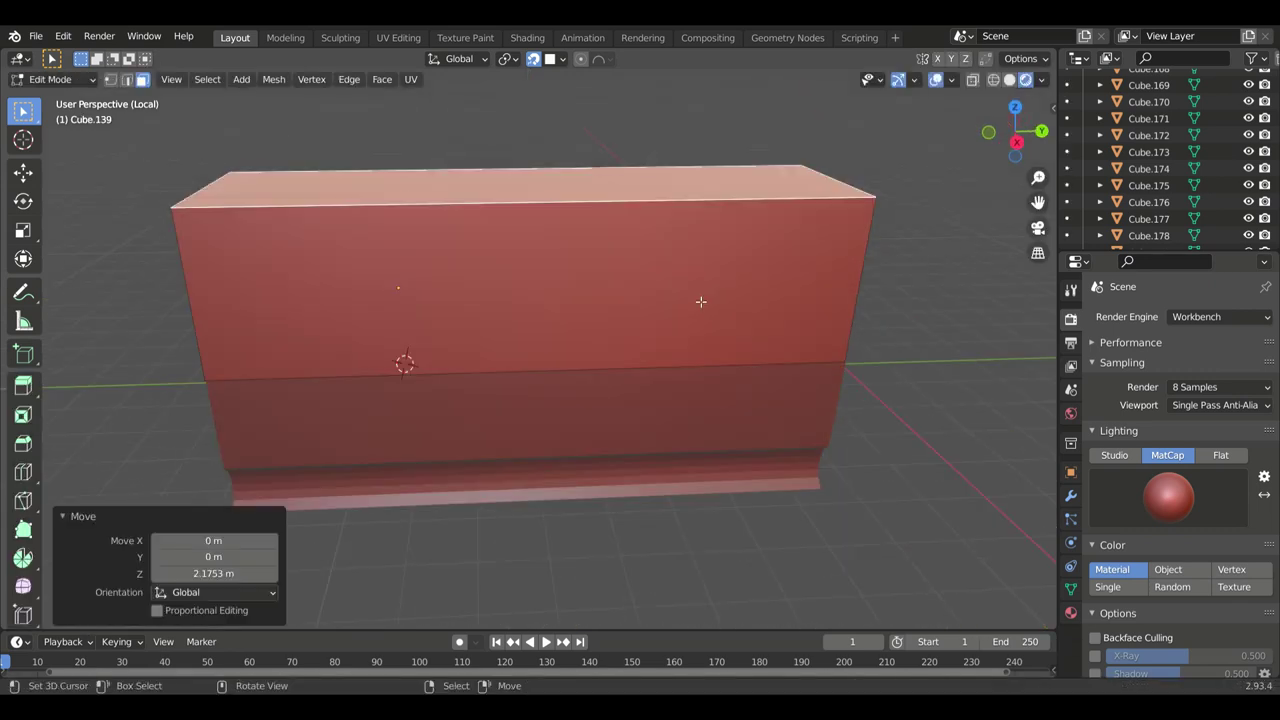
key(Tab)
mouse_move(699, 310)
middle_down()
mouse_move(577, 297)
mouse_move(869, 363)
middle_up()
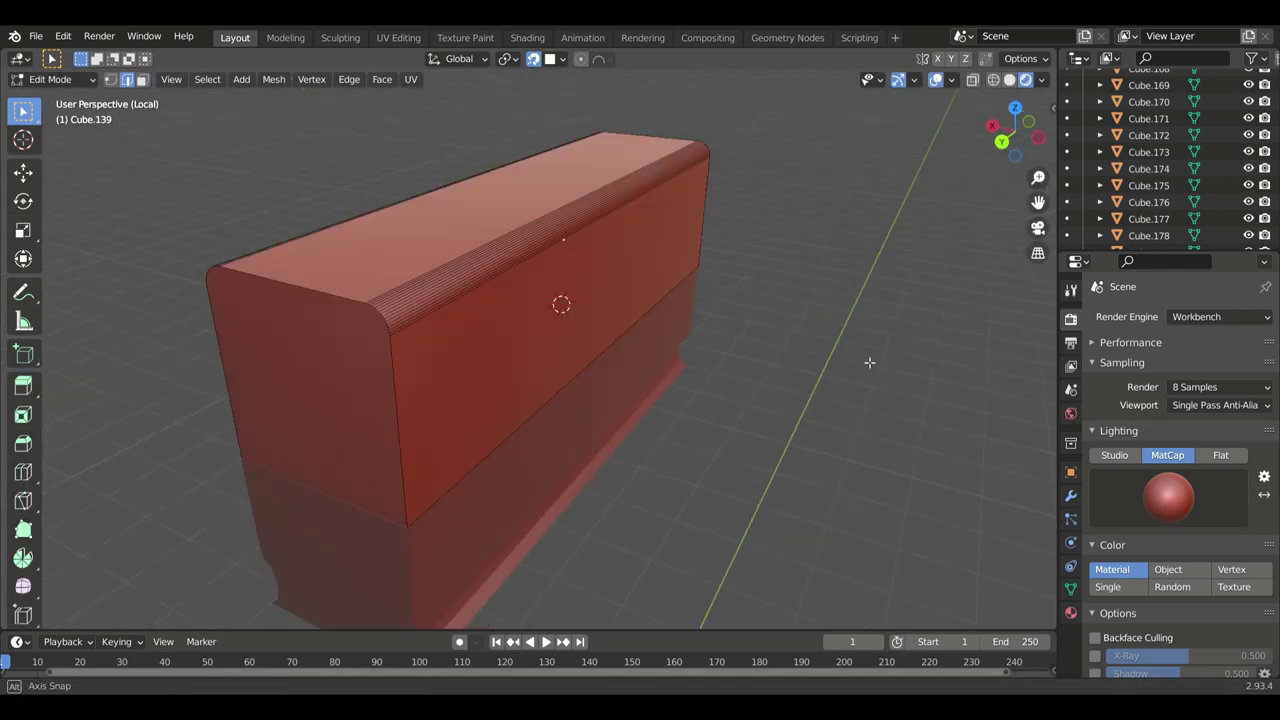
Step: Duplicate the top slab as a separate piece and set its origin to its centre of volume
key(shift+d)
right_click(808, 352)
key(s)
right_click(735, 352)
click(515, 201)
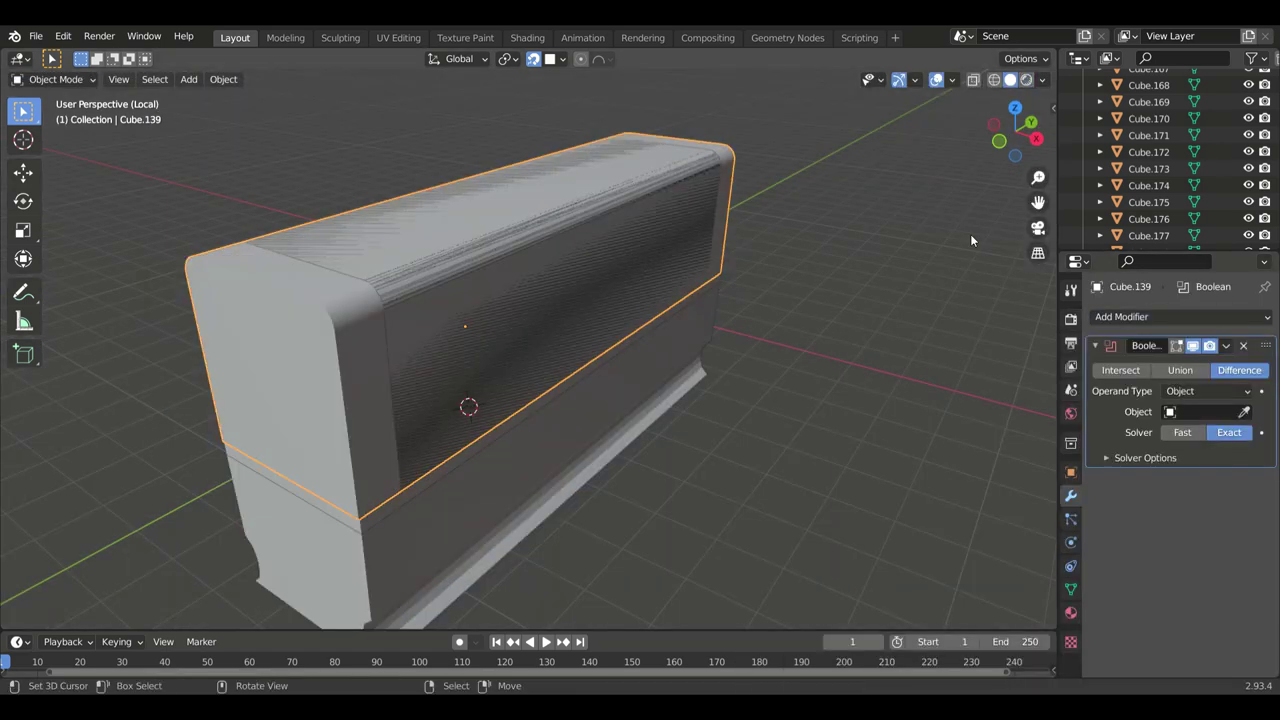
Step: Make Cube.140 the Boolean cutter and raise the glass panel 0.20317 m
click(1245, 413)
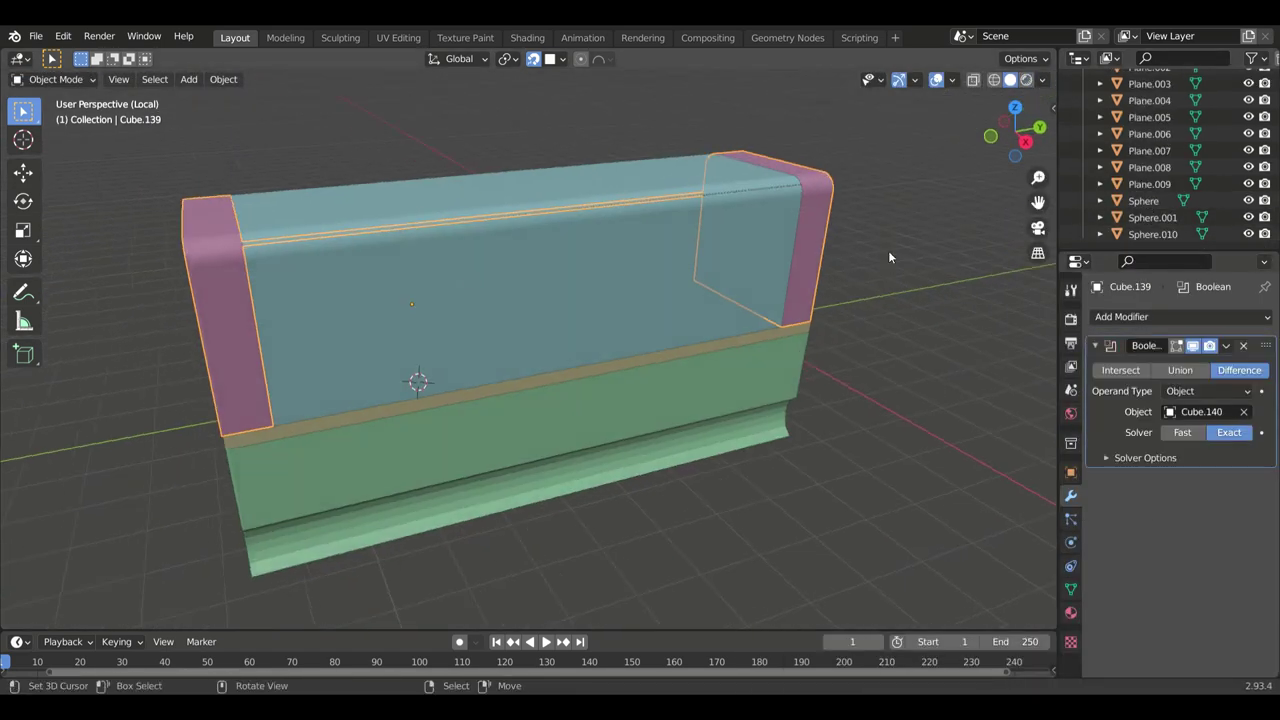
click(563, 280)
key(h)
mouse_move(881, 230)
middle_down()
mouse_move(952, 221)
mouse_move(850, 220)
middle_up()
key(alt+h)
click(289, 248)
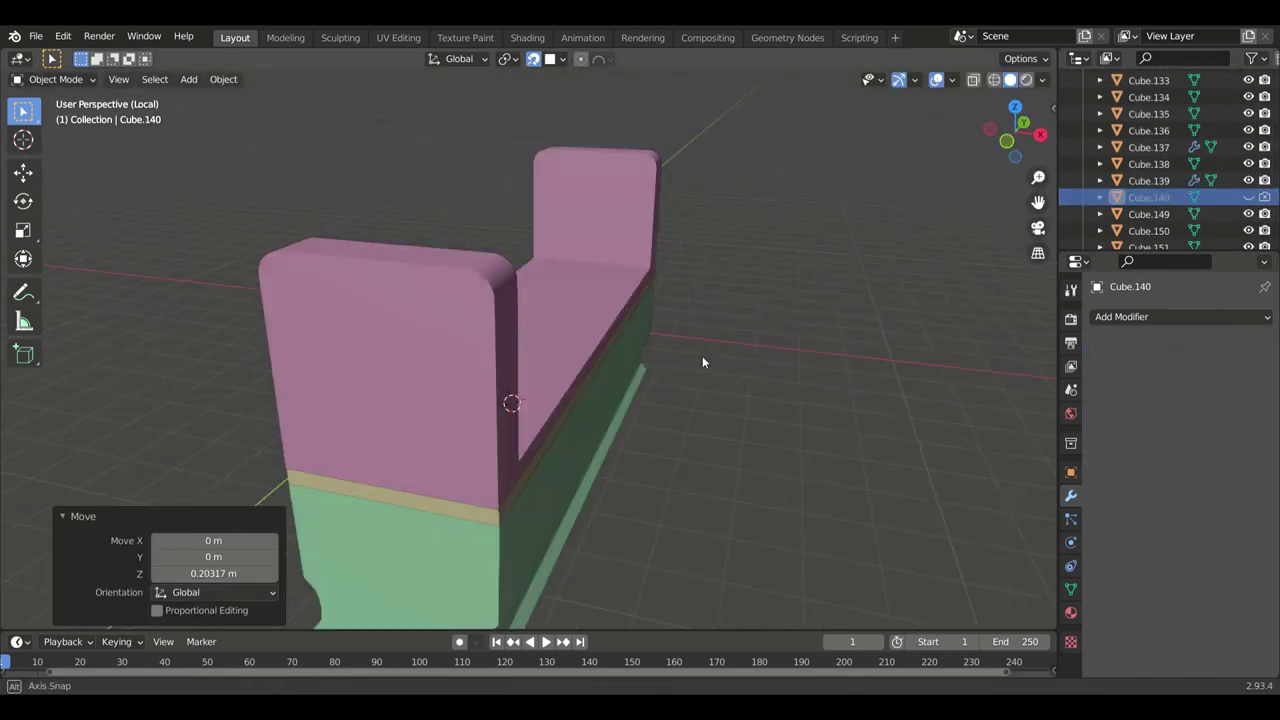
Step: Toggle Cube.140's visibility in the Outliner and duplicate it as panel Cube.141
click(1248, 197)
click(1248, 197)
mouse_move(700, 360)
middle_down()
mouse_move(560, 380)
mouse_move(632, 388)
middle_up()
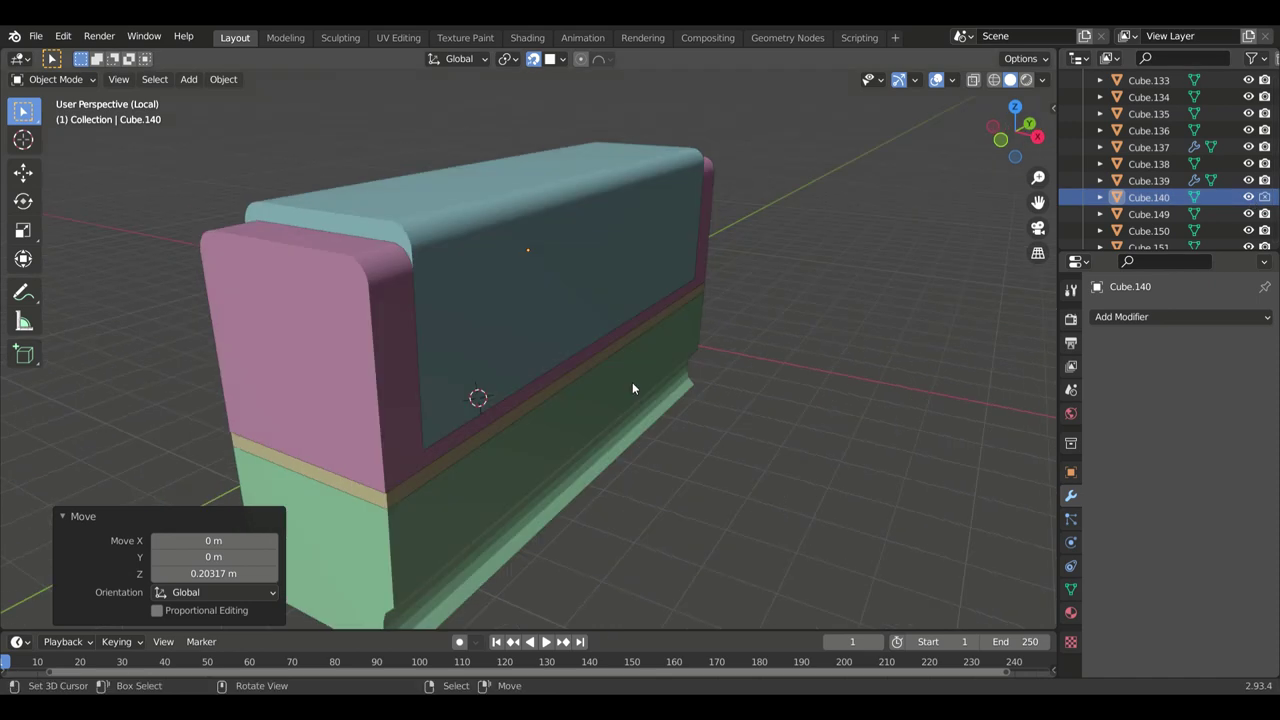
key(shift+d)
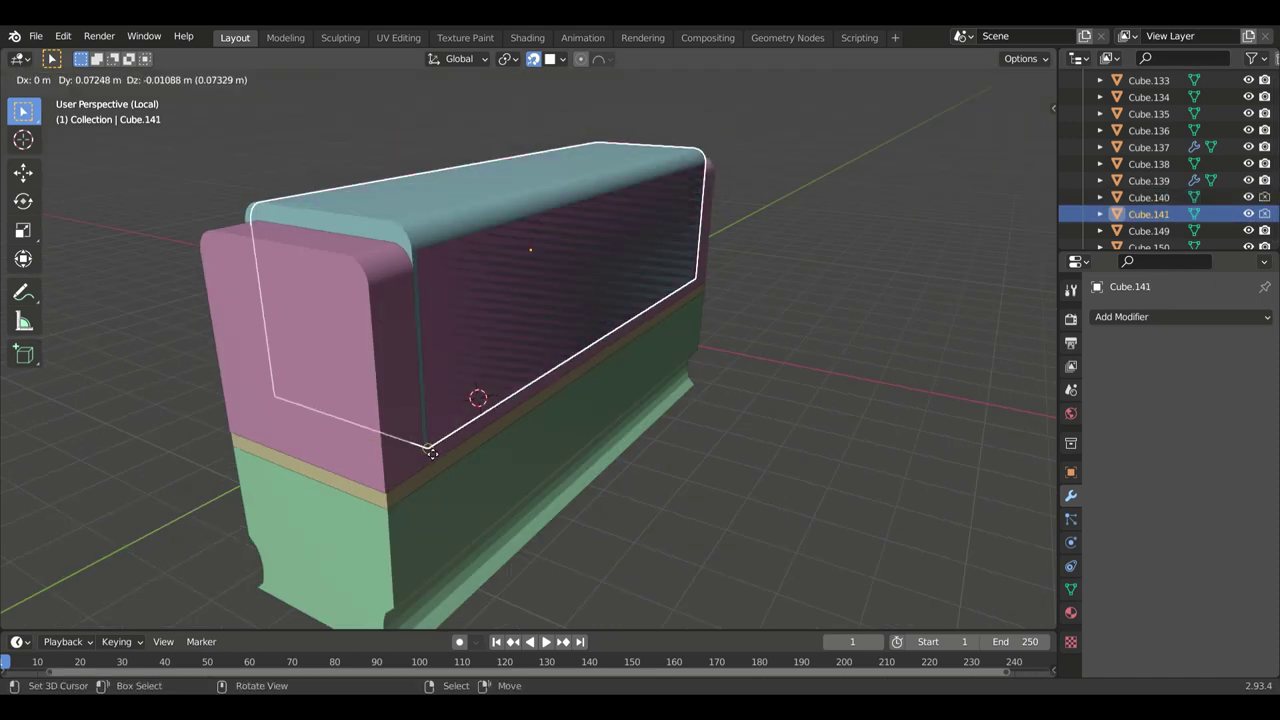
click(660, 375)
middle_drag(734, 348, 718, 377)
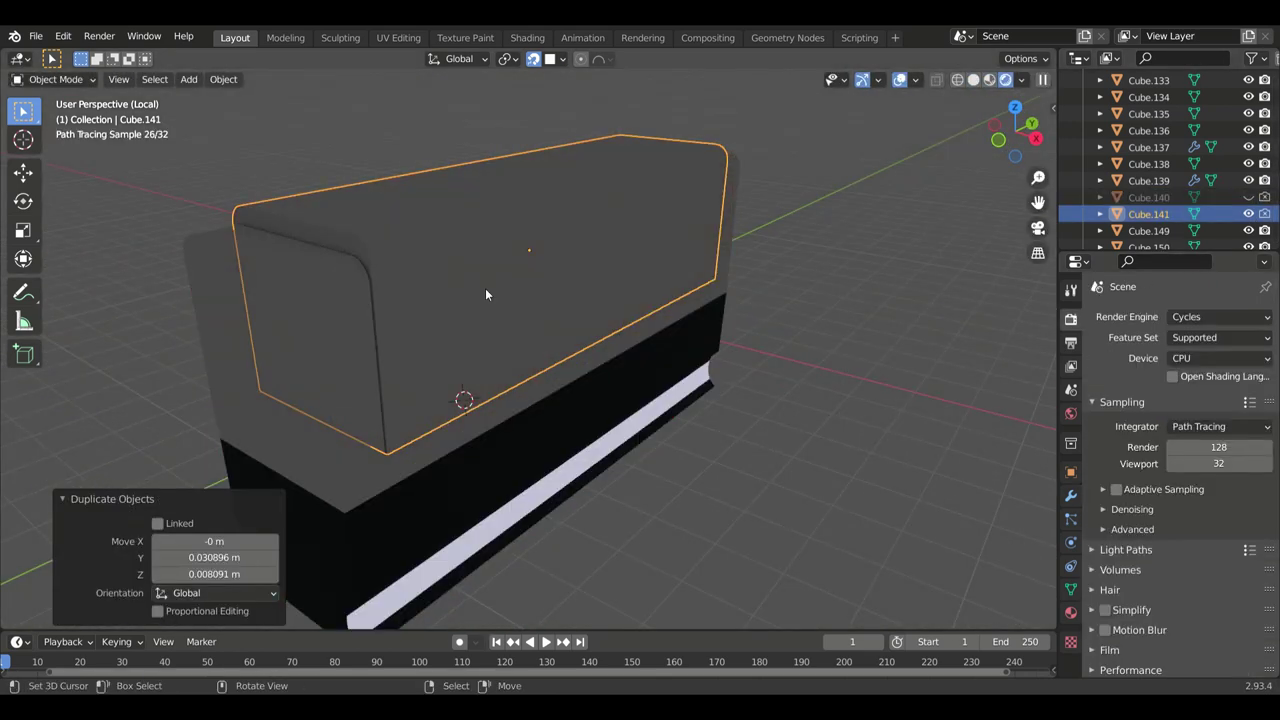
Step: Give Cube.141 a new white material with transmission 1.0
click(1166, 371)
scroll(1118, 448, down, 5)
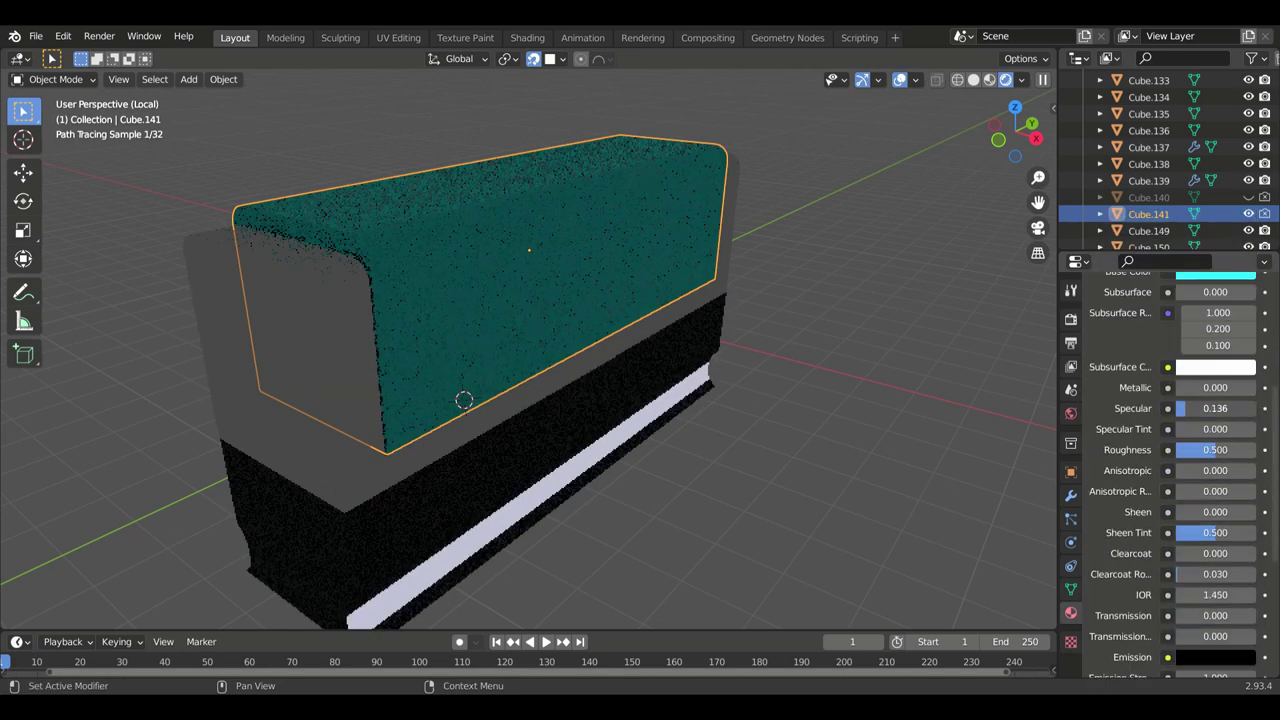
scroll(1118, 448, down, 5)
scroll(1118, 448, down, 5)
middle_drag(760, 436, 872, 436)
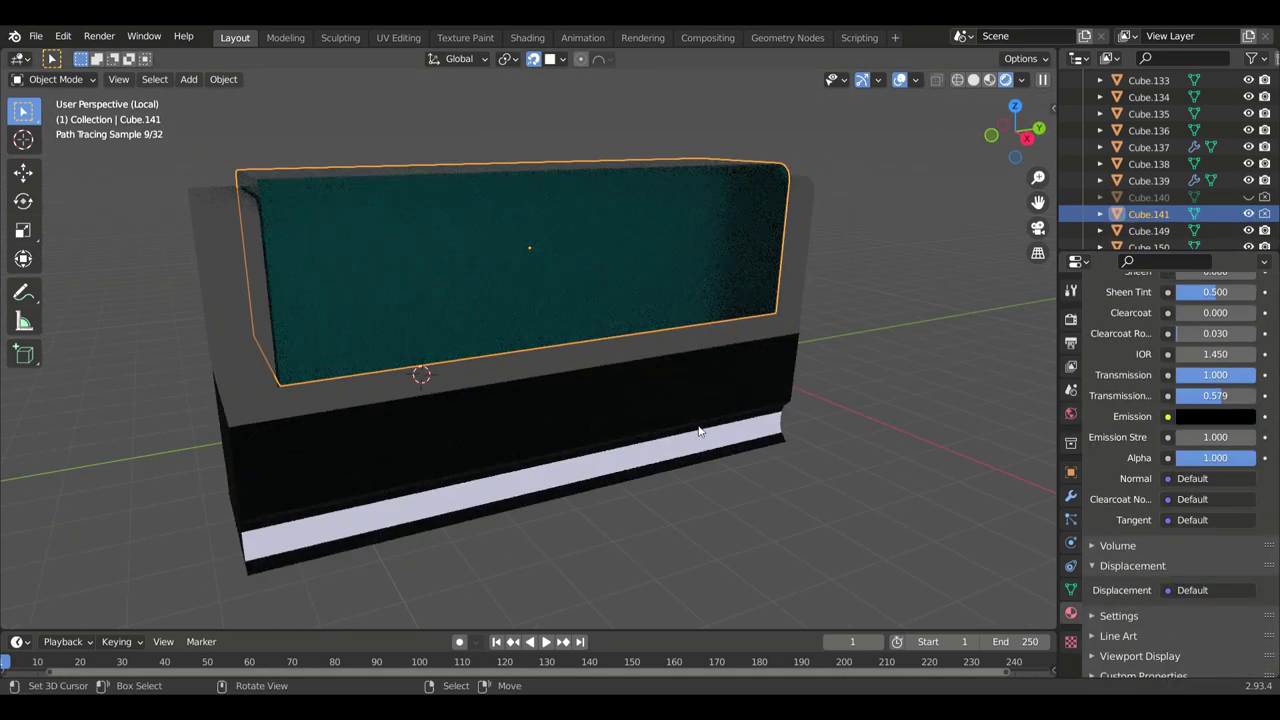
scroll(1207, 392, up, 10)
click(1215, 405)
click(1168, 162)
Step: Scale panel Cube.141 to 0.81 on Z, then switch the render engine to Eevee and Workbench
key(KP_Divide)
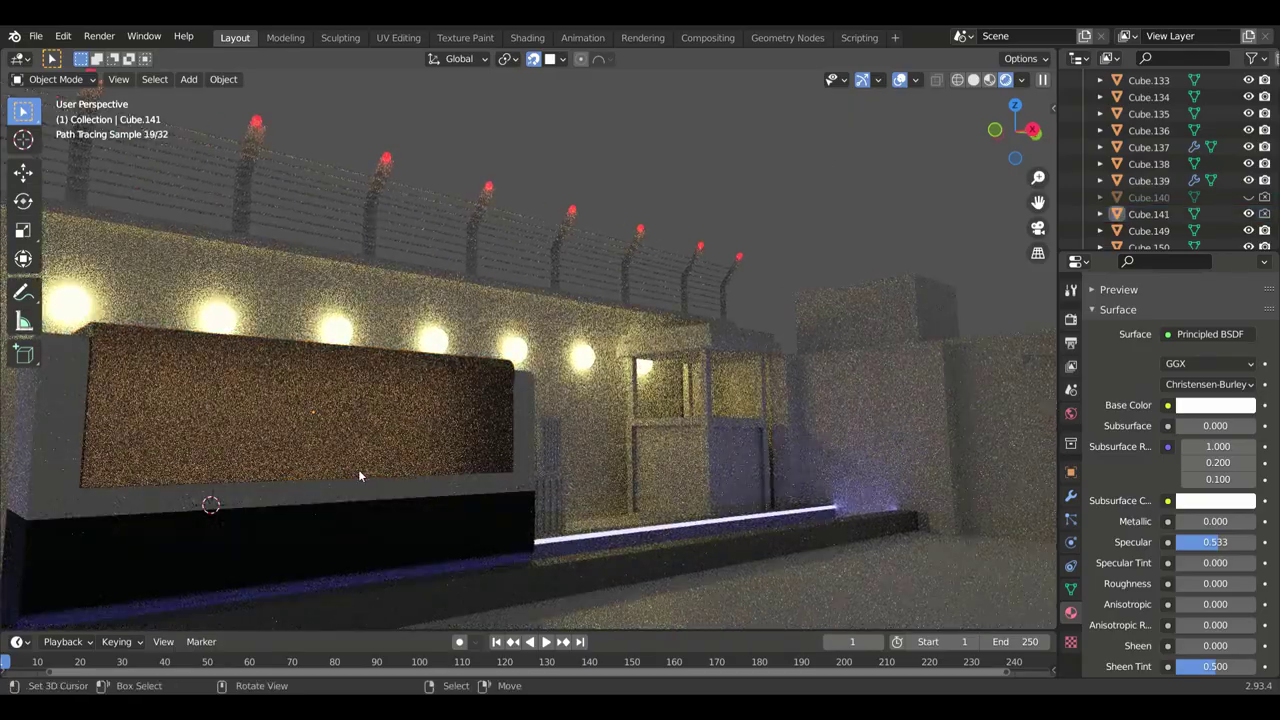
click(358, 476)
text(sz0.81)
key(Return)
click(1071, 318)
click(1220, 317)
click(1200, 273)
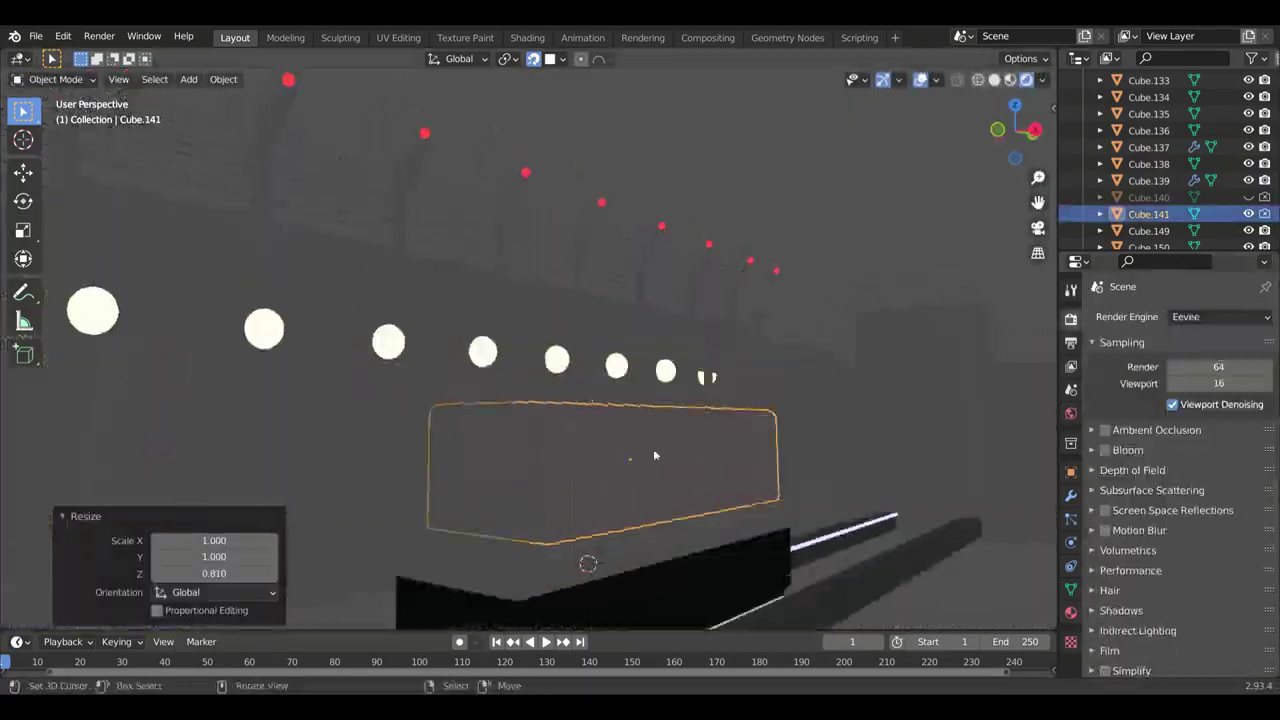
click(707, 511)
scroll(638, 498, down, 5)
Step: Rescale the glass panel to 1.134 on Z and lower it 0.12842 m
click(1220, 317)
click(1200, 340)
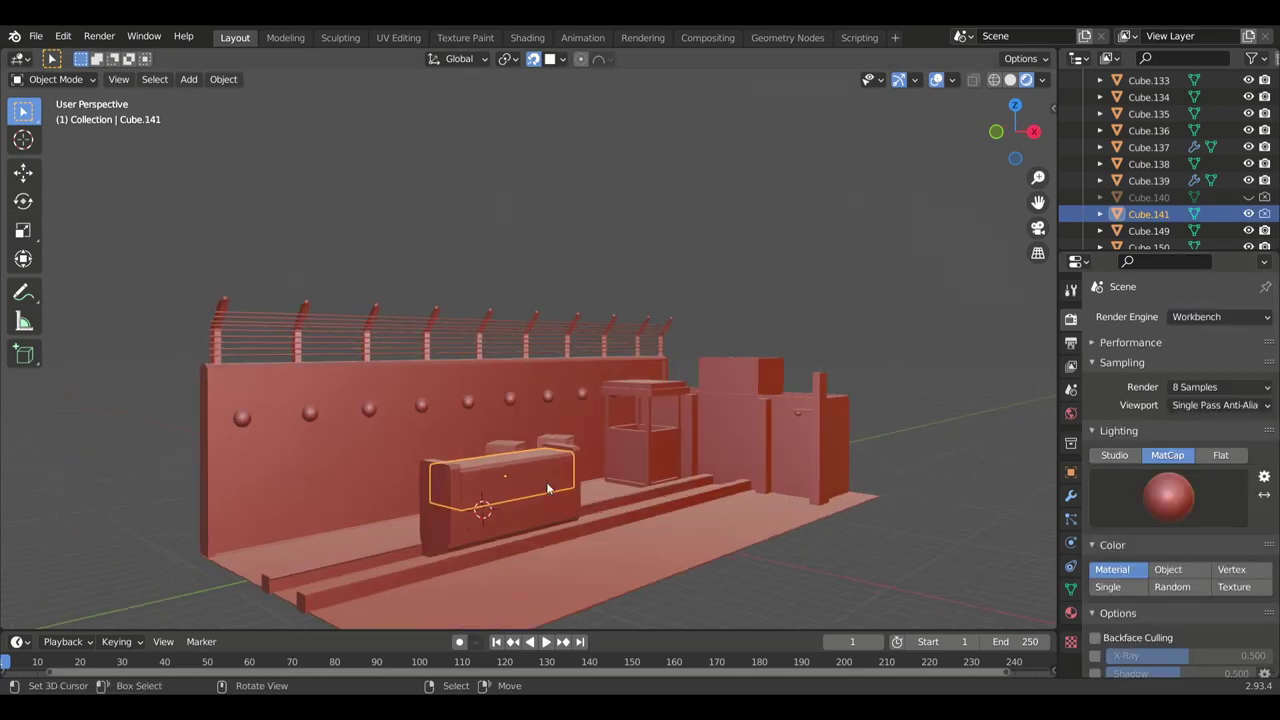
scroll(494, 452, up, 5)
key(s)
key(z)
click(498, 440)
key(g)
key(z)
click(520, 520)
scroll(535, 538, up, 2)
key(s)
key(z)
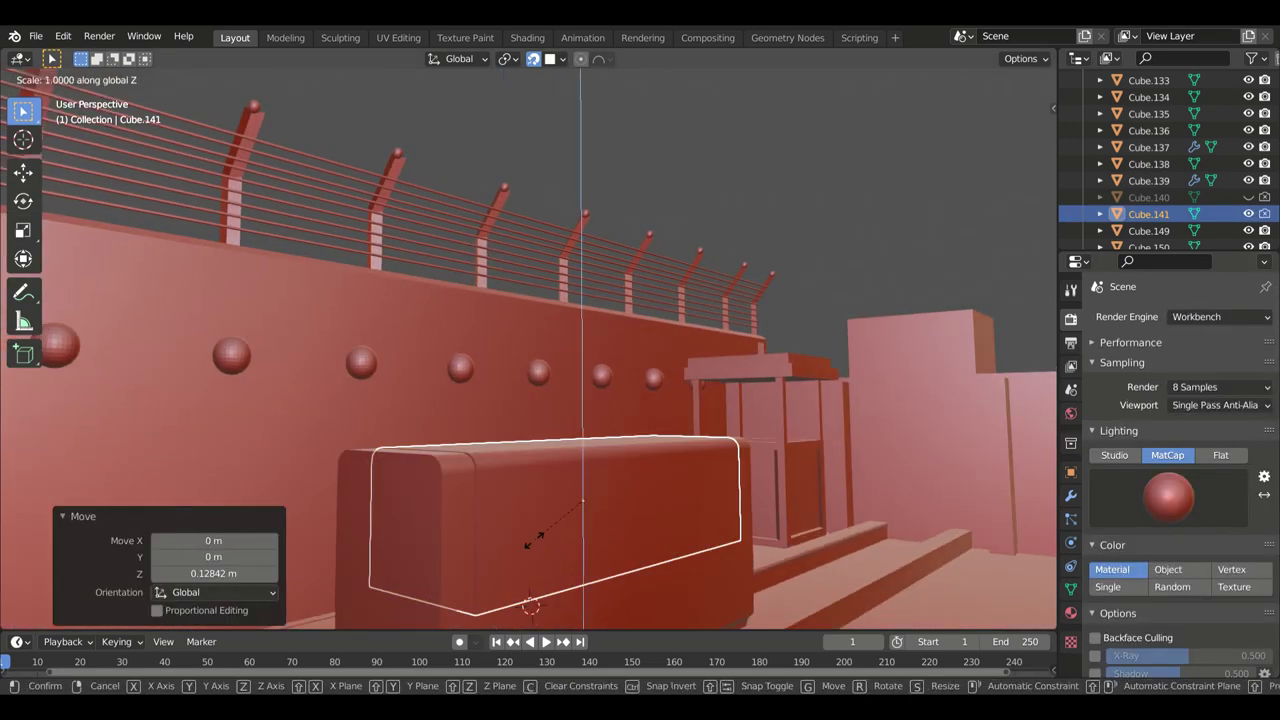
middle_drag(712, 505, 816, 411)
Step: Isolate the glass panel and add a loop cut to it
click(416, 360)
key(KP_Divide)
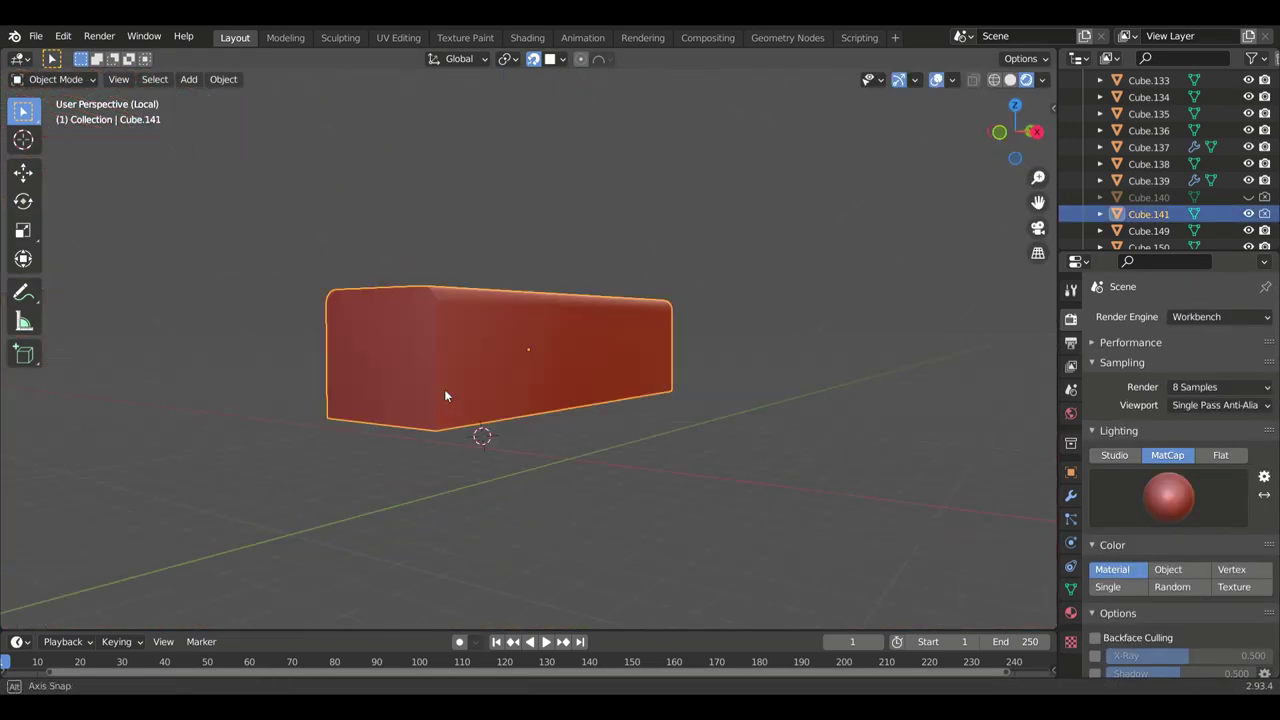
click(463, 414)
mouse_move(471, 434)
middle_down()
mouse_move(409, 279)
mouse_move(501, 374)
middle_up()
click(403, 274)
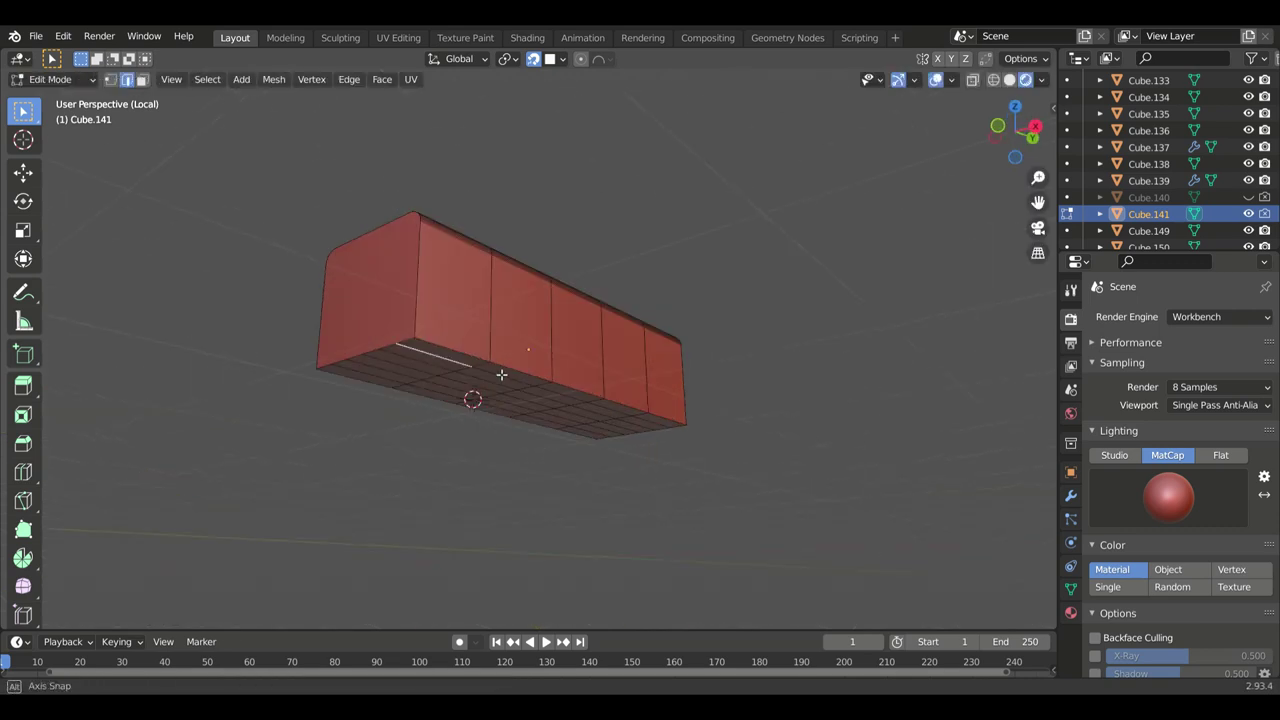
Step: Raise the panel material Material.012's emission strength to 7.1
click(1070, 612)
scroll(1170, 450, down, 10)
scroll(1170, 450, down, 5)
drag(1215, 496, 1235, 496)
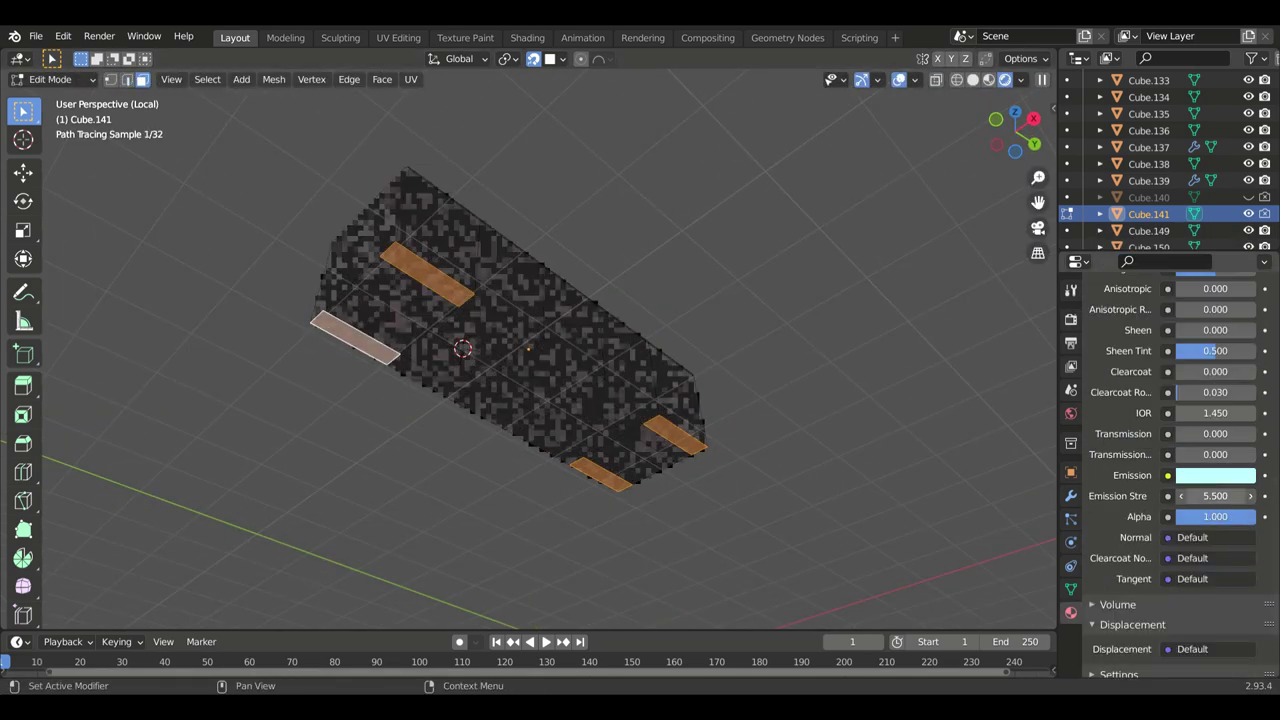
scroll(1170, 470, up, 15)
key(Tab)
middle_drag(800, 343, 796, 345)
scroll(710, 403, up, 3)
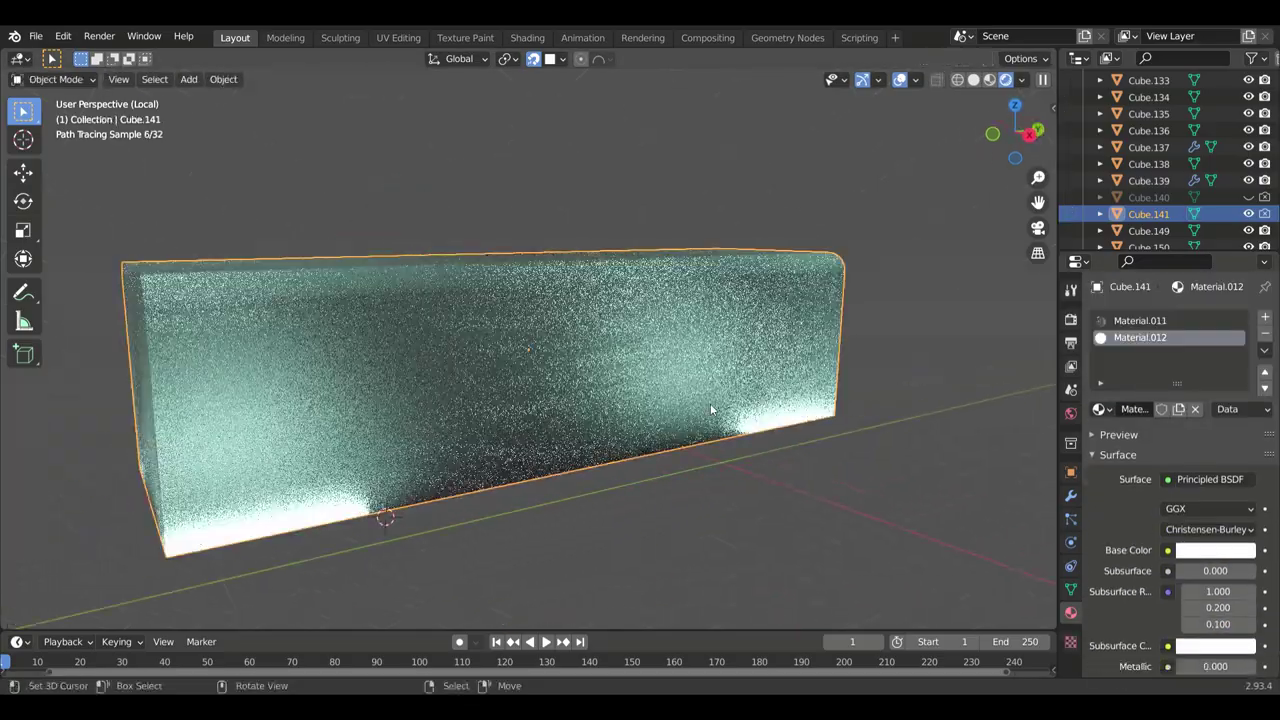
scroll(1170, 450, down, 10)
Step: Change the panel's emission colour from cyan to yellow
click(1215, 561)
drag(1175, 401, 1135, 425)
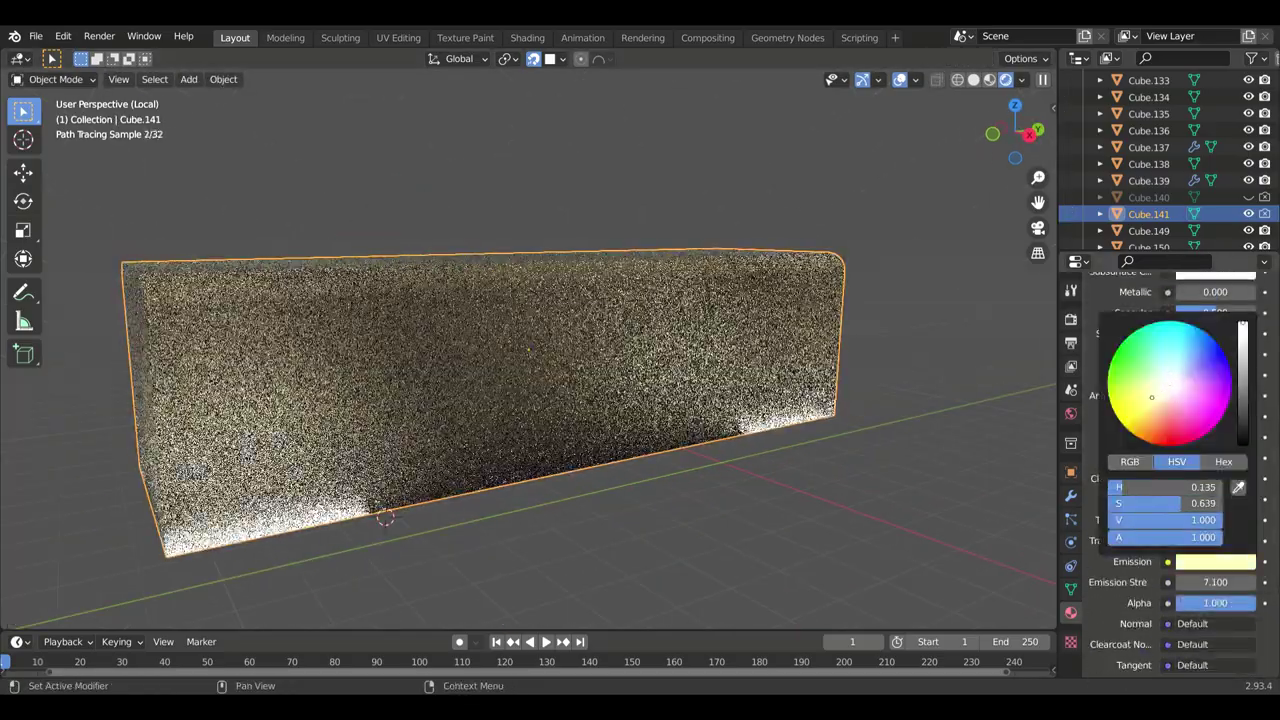
key(slash)
mouse_move(700, 420)
middle_down()
mouse_move(530, 485)
mouse_move(838, 462)
middle_up()
Step: Select the console's lower base Cube.138, isolate it and enter Edit Mode
click(838, 462)
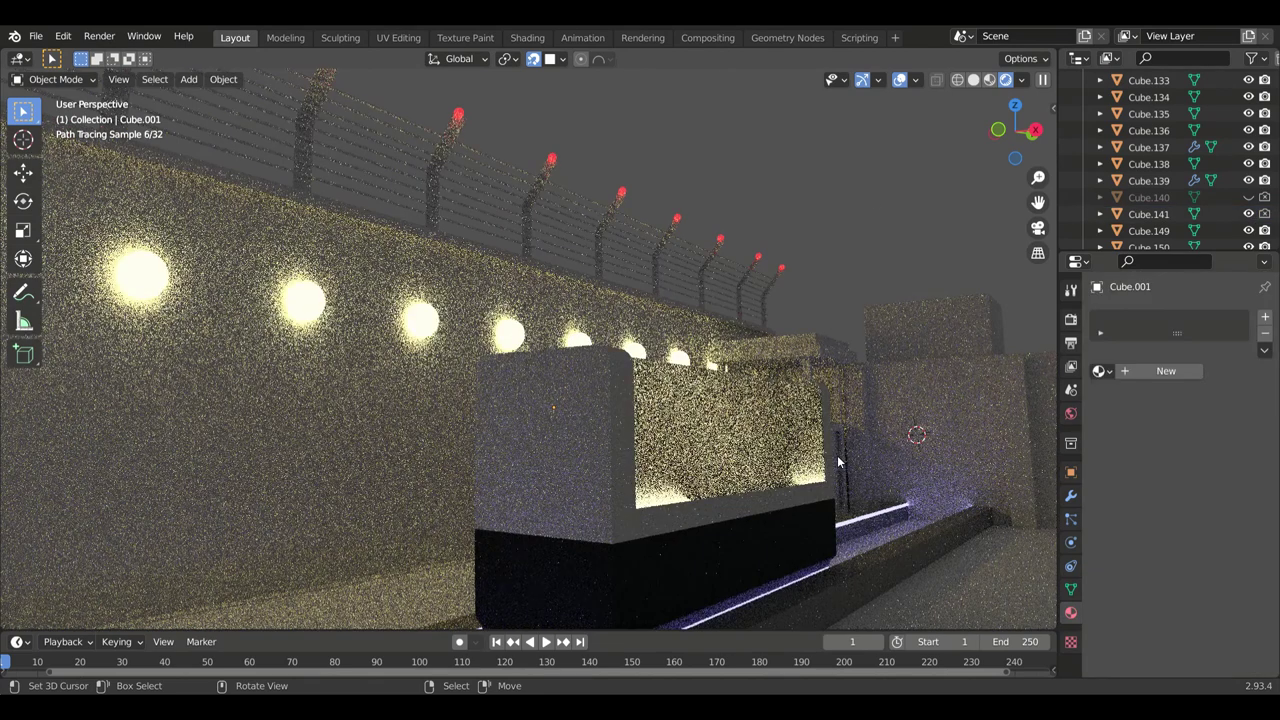
click(600, 453)
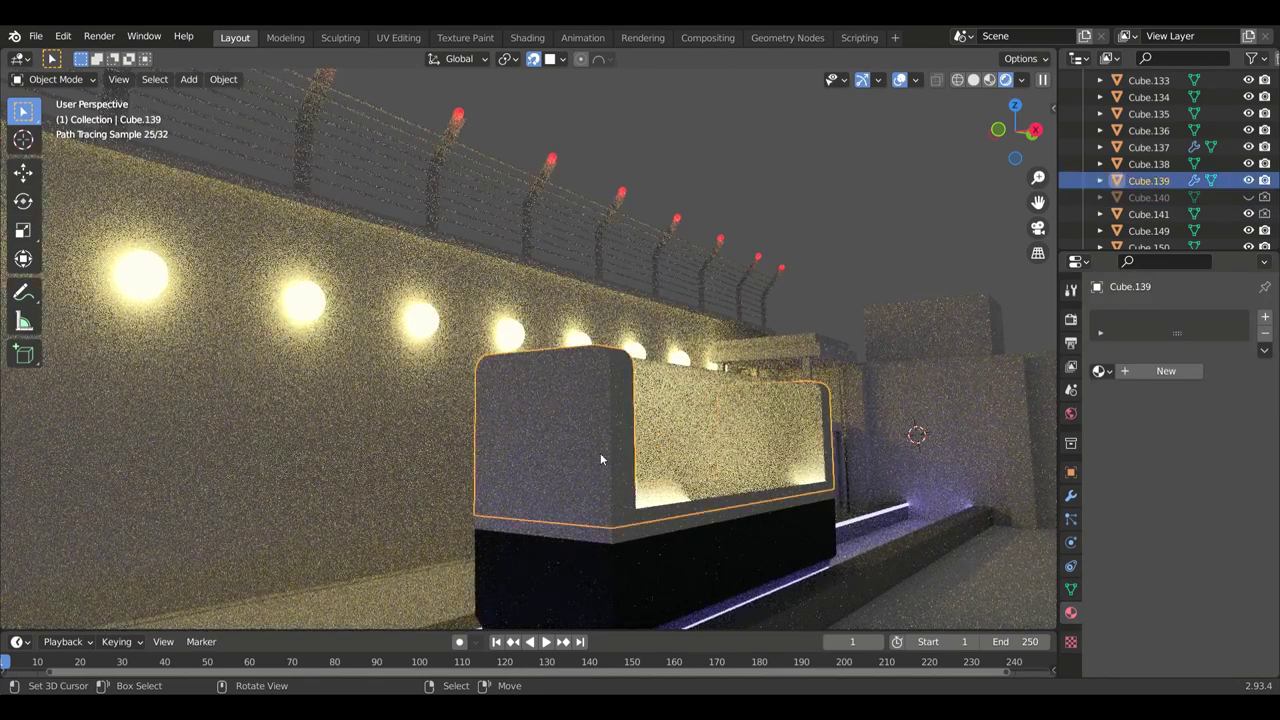
click(586, 533)
key(slash)
key(Tab)
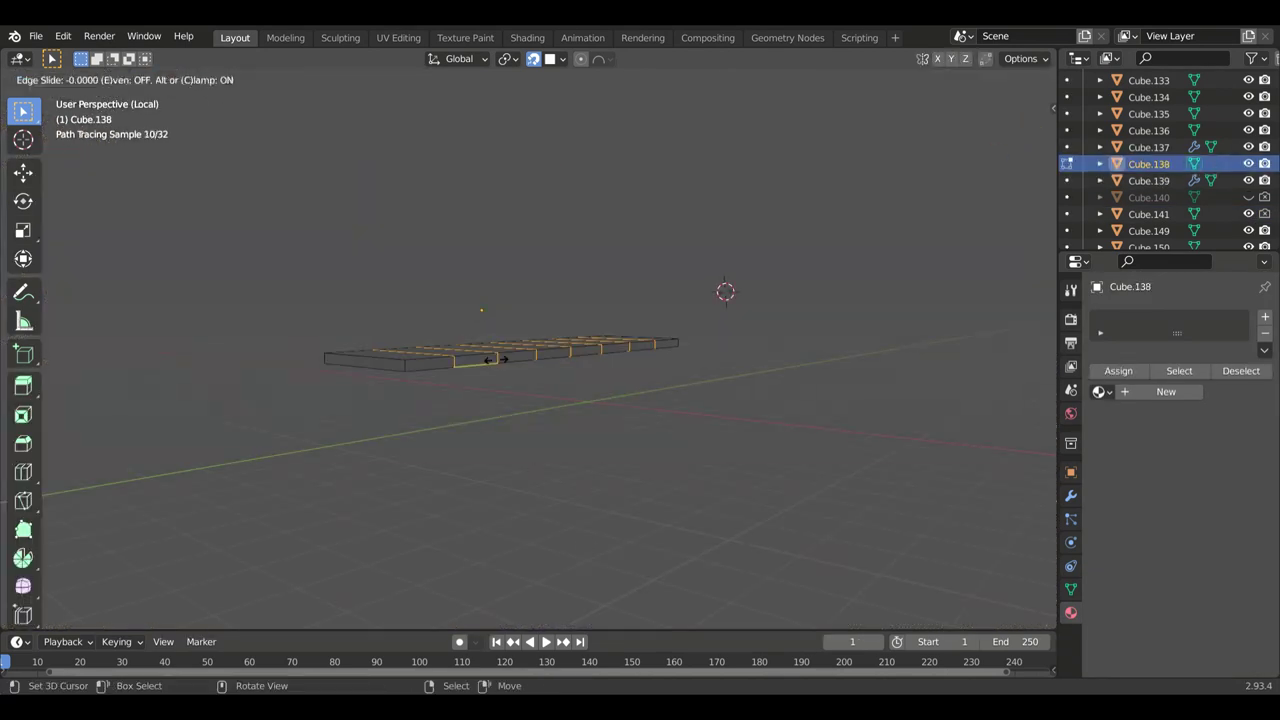
Step: Confirm the base's new edge loop and make its material black with roughness 1
click(490, 359)
click(1166, 391)
scroll(1150, 540, down, 3)
click(1215, 426)
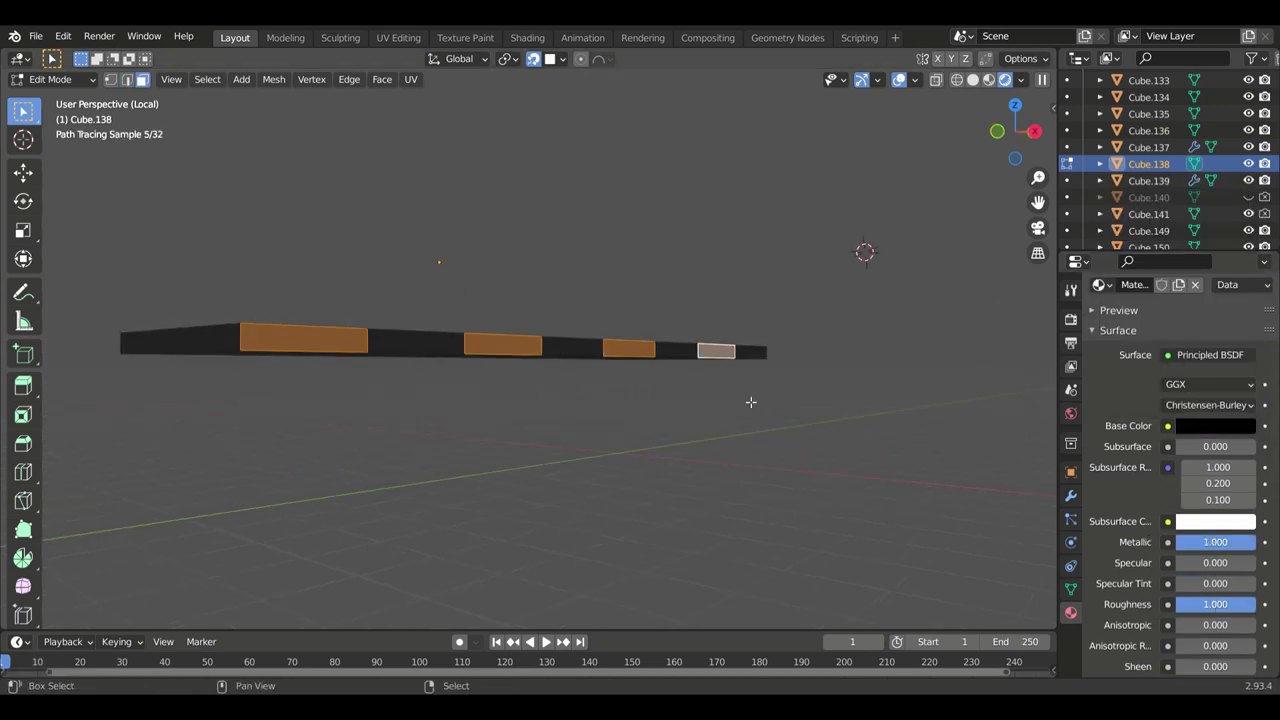
middle_drag(750, 402, 682, 431)
middle_drag(420, 404, 343, 300)
scroll(1171, 398, up, 5)
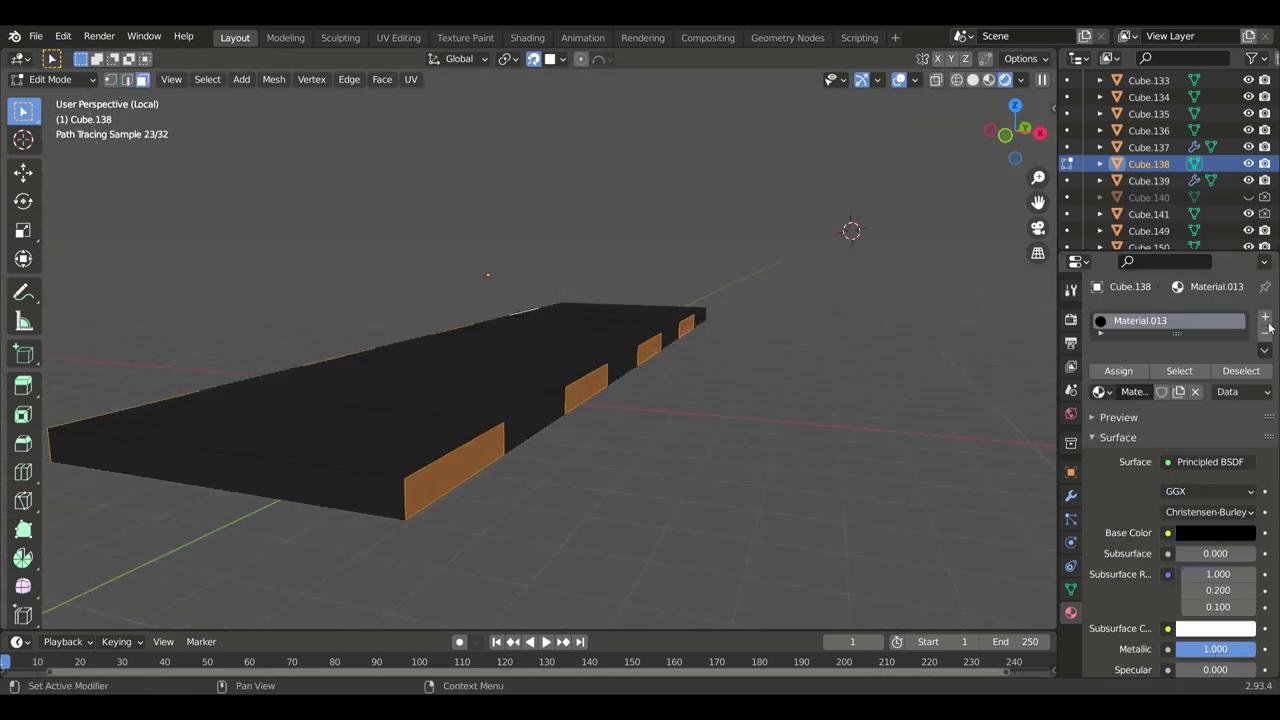
Step: Add yellow Material.014 and assign it to the base's stripe faces
click(1171, 398)
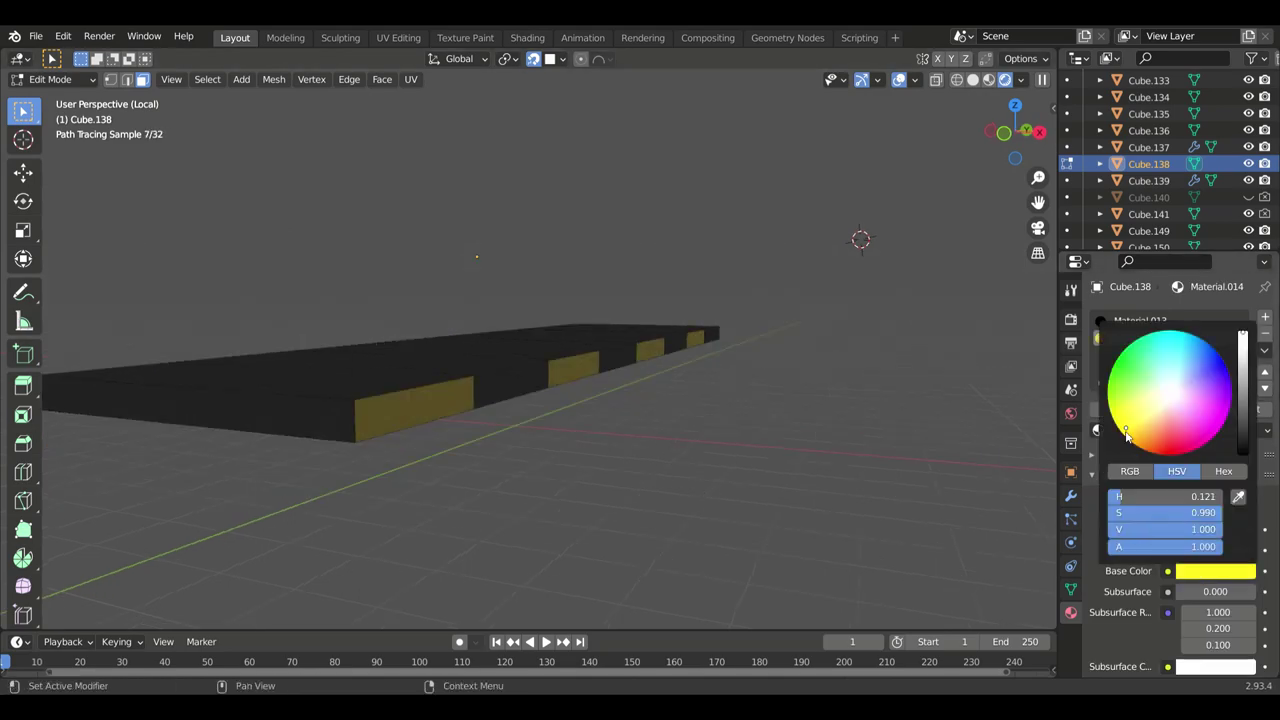
key(KP_Divide)
scroll(610, 548, down, 2)
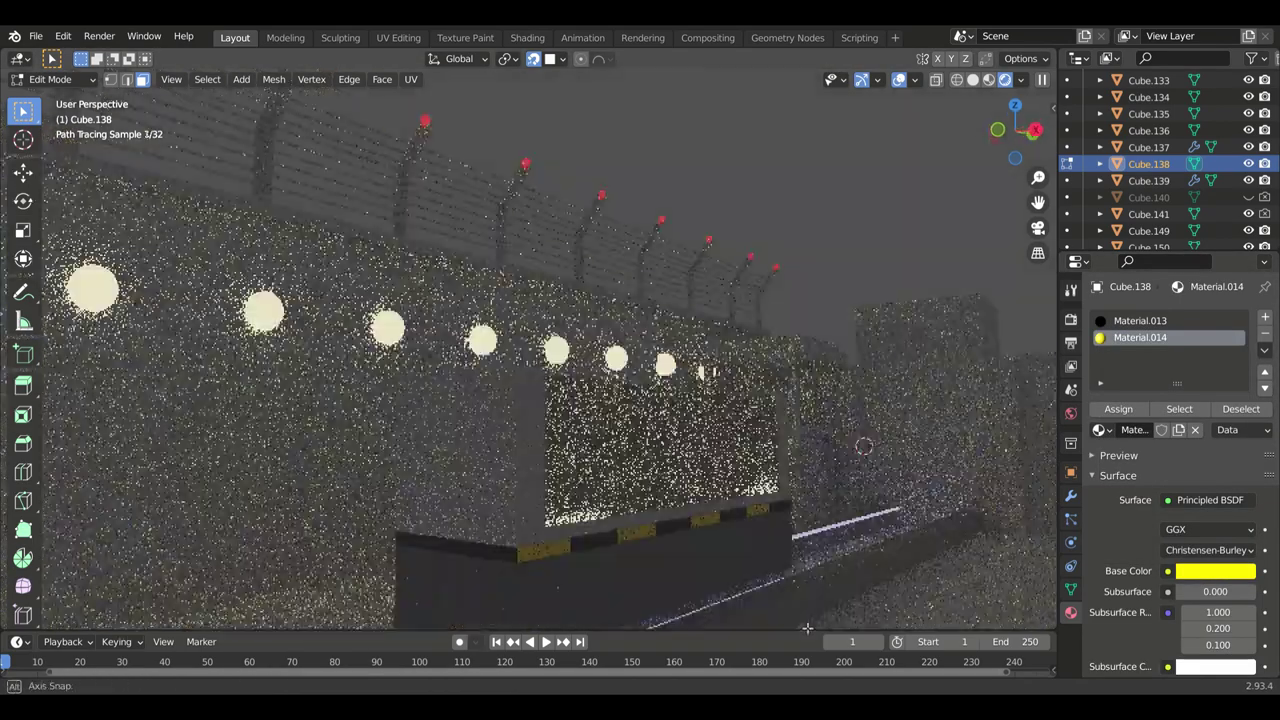
scroll(716, 572, down, 2)
Step: Select the central booth Cube.023, isolate it and enter Edit Mode
key(Tab)
middle_drag(716, 572, 608, 445)
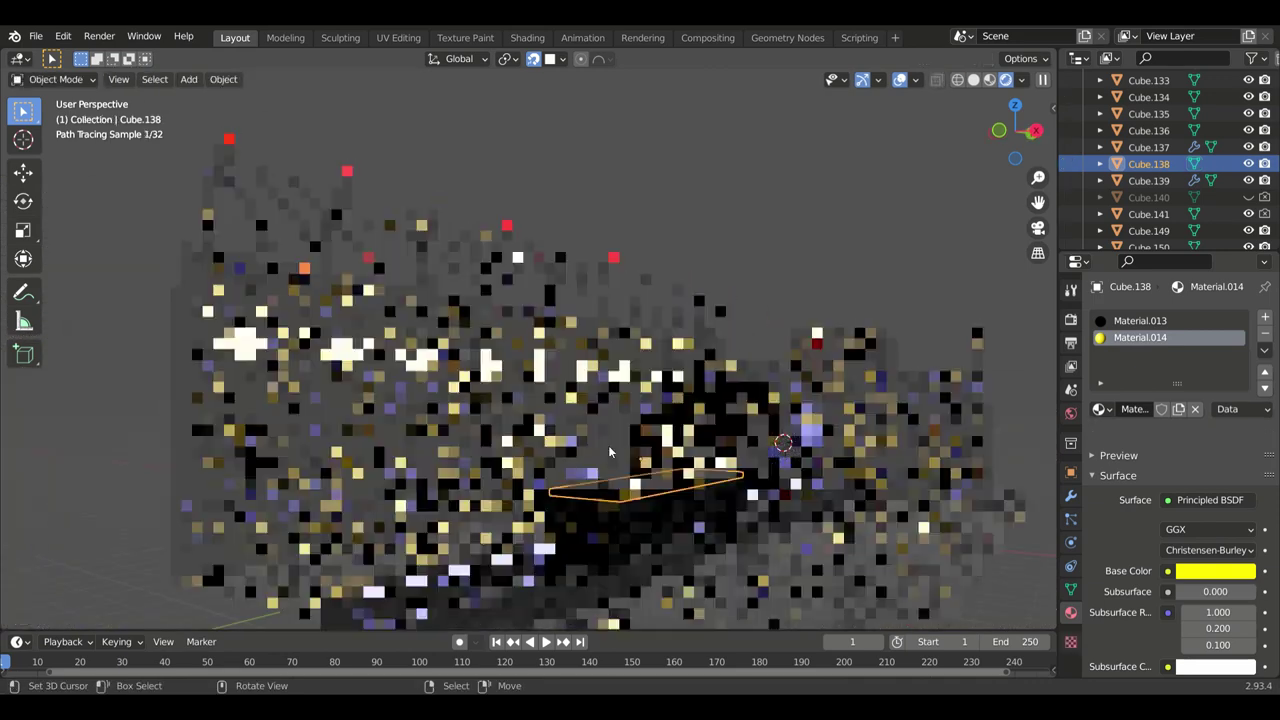
click(616, 519)
key(KP_Divide)
key(Tab)
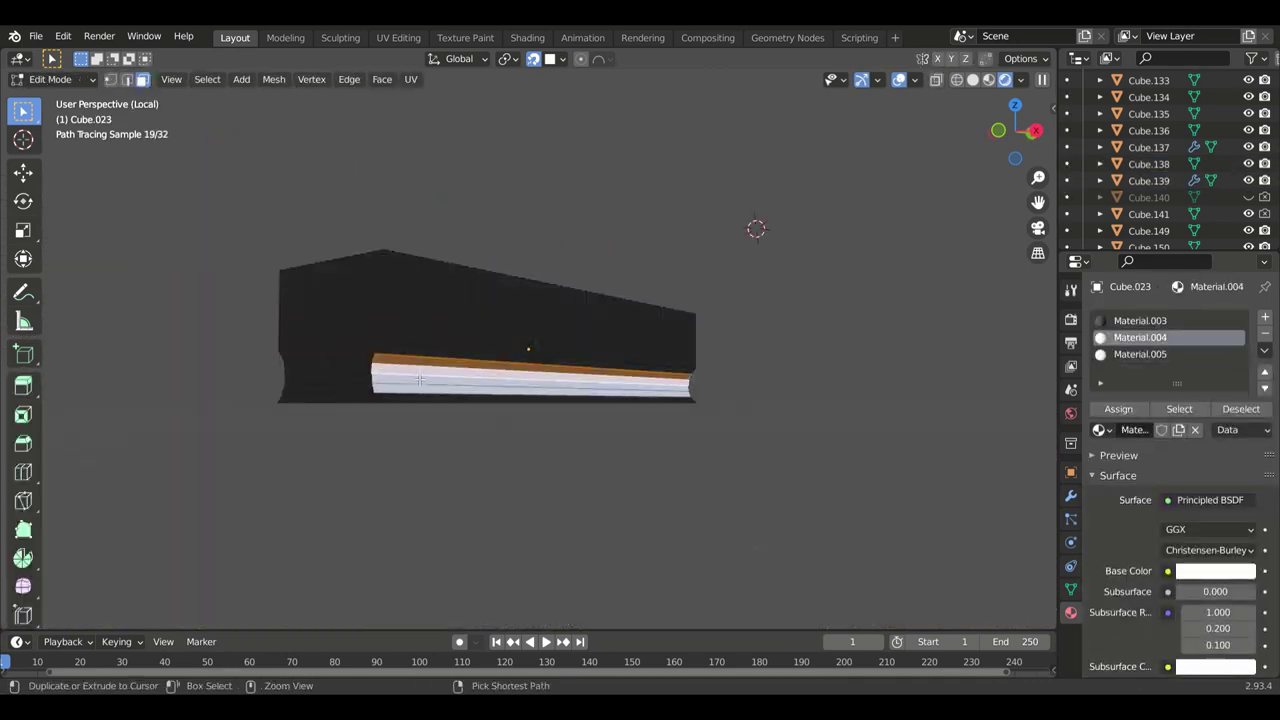
Step: Select the booth's linked mesh, frame it, and pick the white strip's top face
key(ctrl+l)
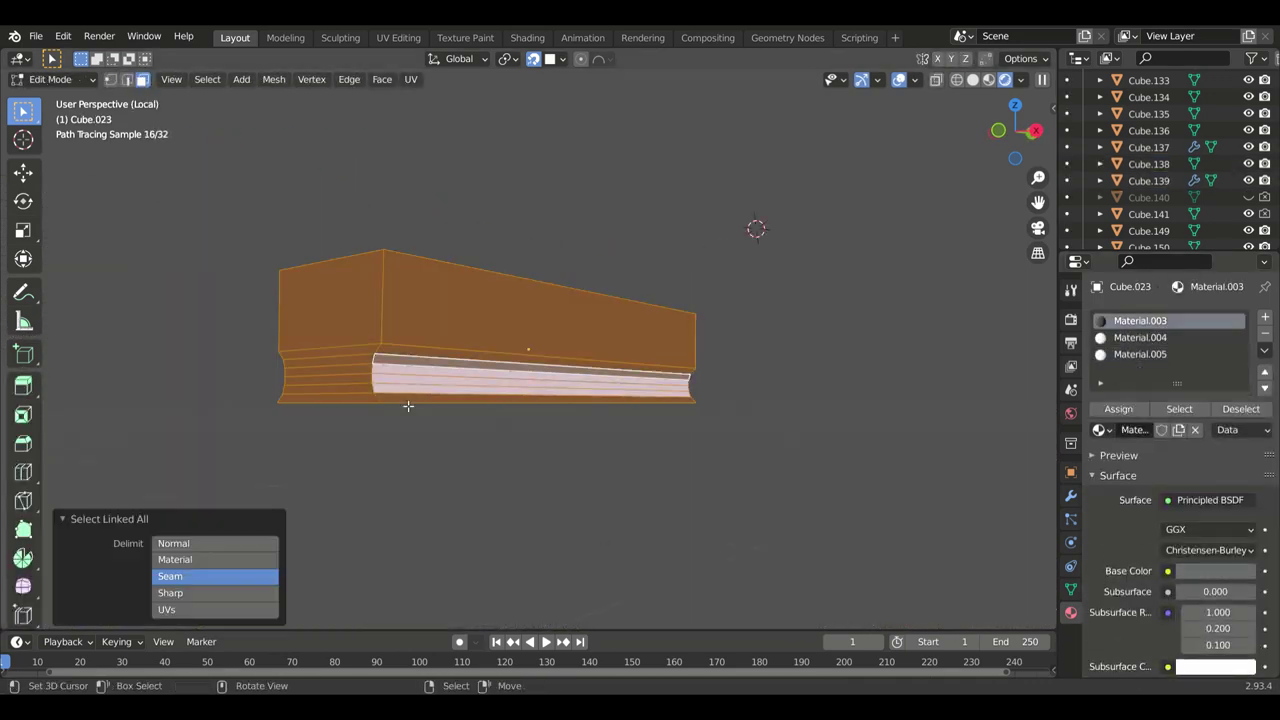
key(KP_Decimal)
click(310, 393)
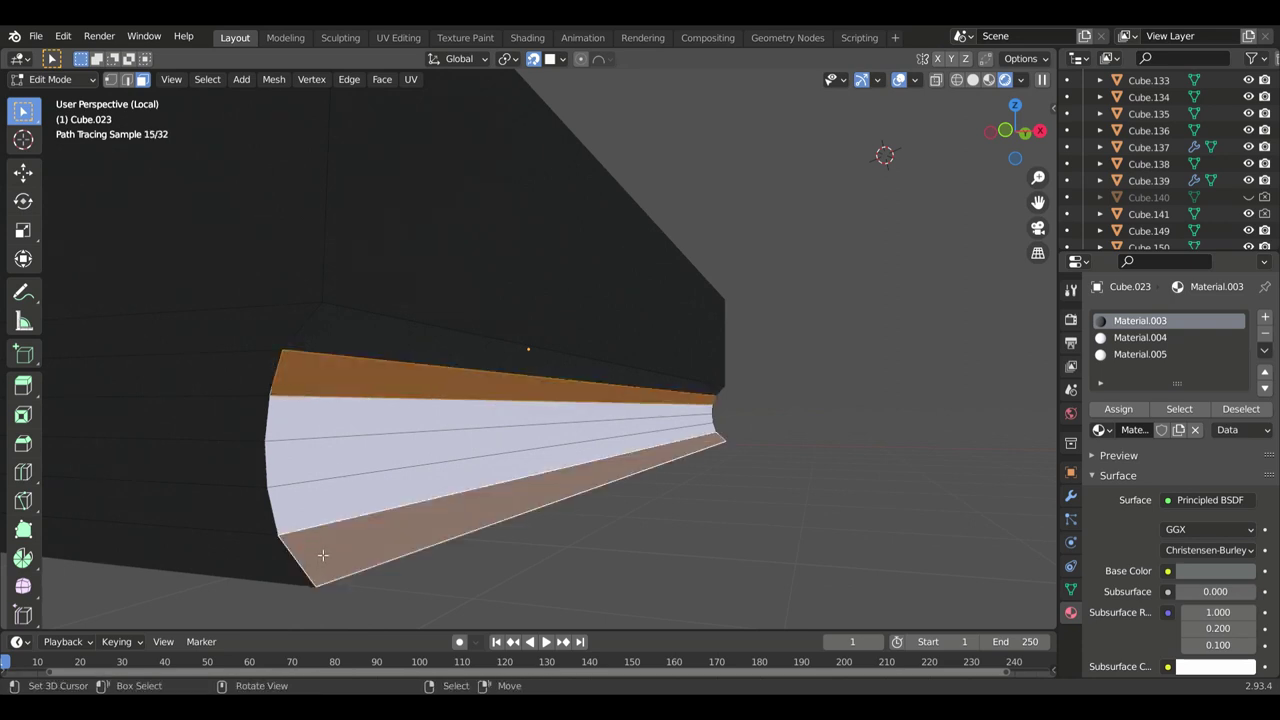
middle_drag(323, 555, 843, 171)
scroll(1170, 450, down, 5)
scroll(1170, 450, down, 3)
scroll(1170, 450, up, 10)
Step: Return to the full scene, set the render engine to Workbench and start adding a cylinder
click(1071, 318)
key(KP_Divide)
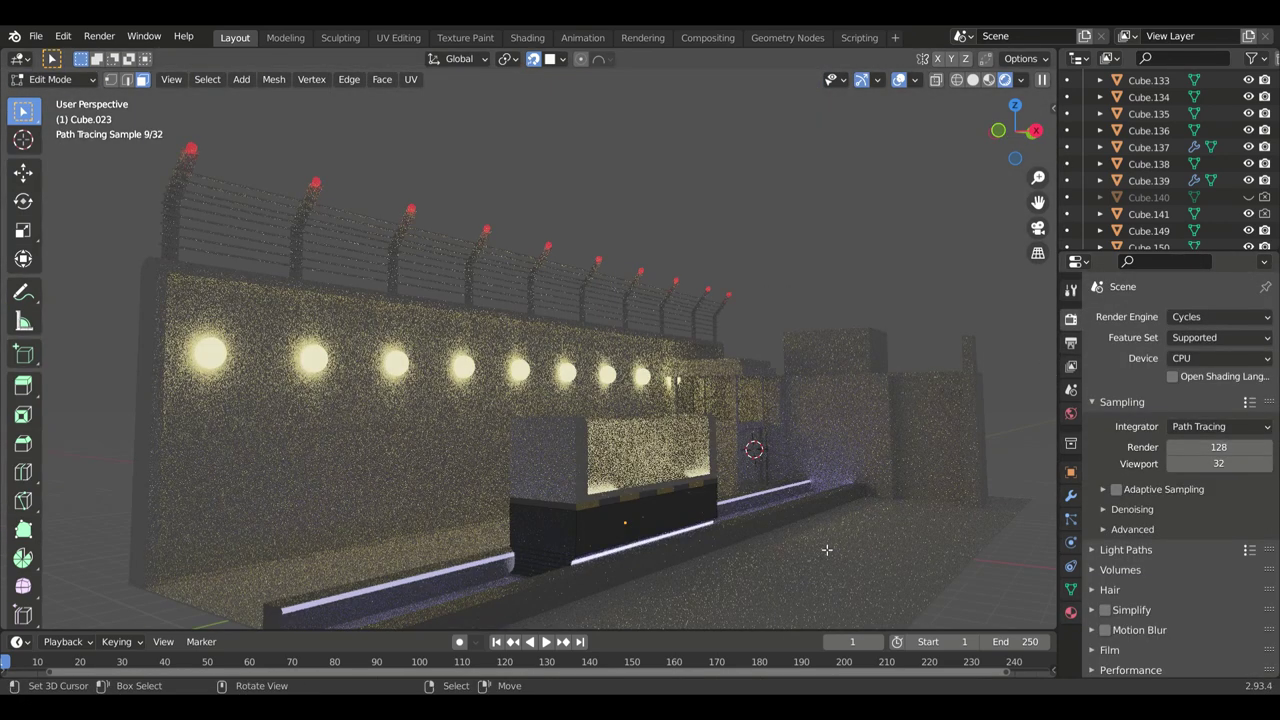
middle_drag(827, 549, 455, 531)
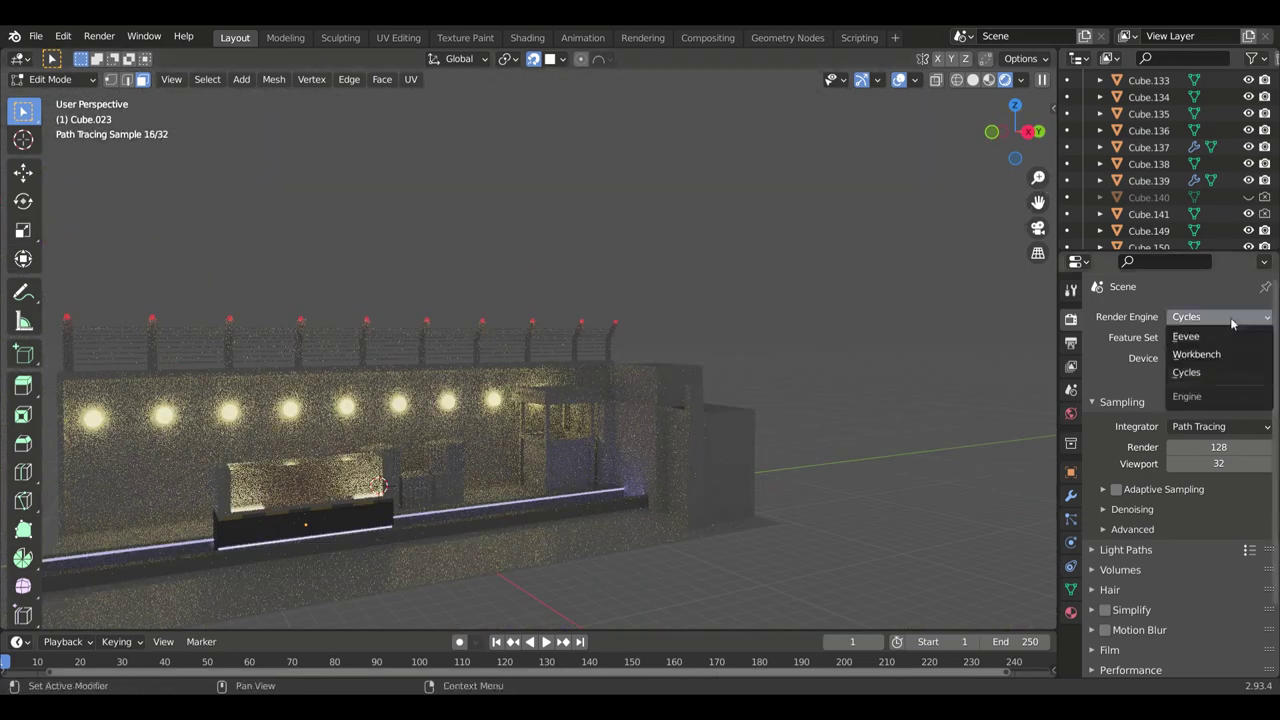
click(1196, 354)
scroll(608, 457, up, 5)
key(shift+a)
Step: Add a cylinder and scale it down into a thin pole
click(757, 443)
key(s)
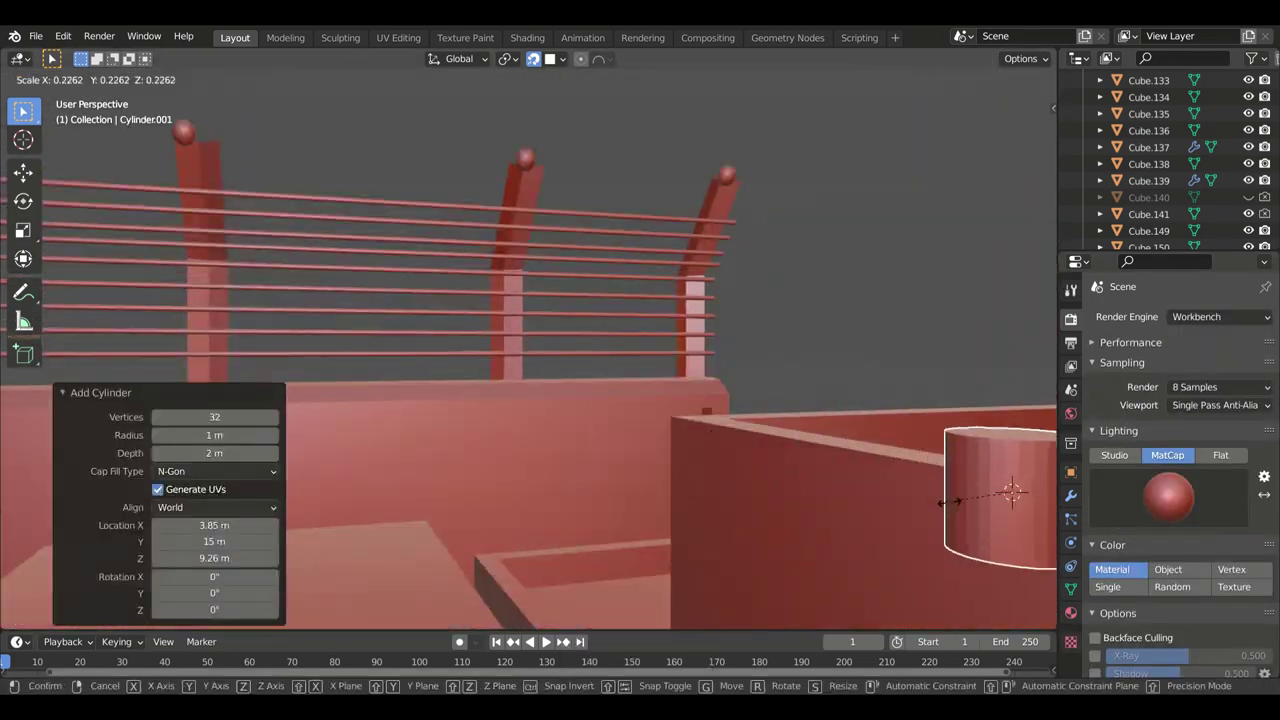
click(960, 500)
middle_drag(960, 500, 720, 523)
scroll(576, 518, down, 4)
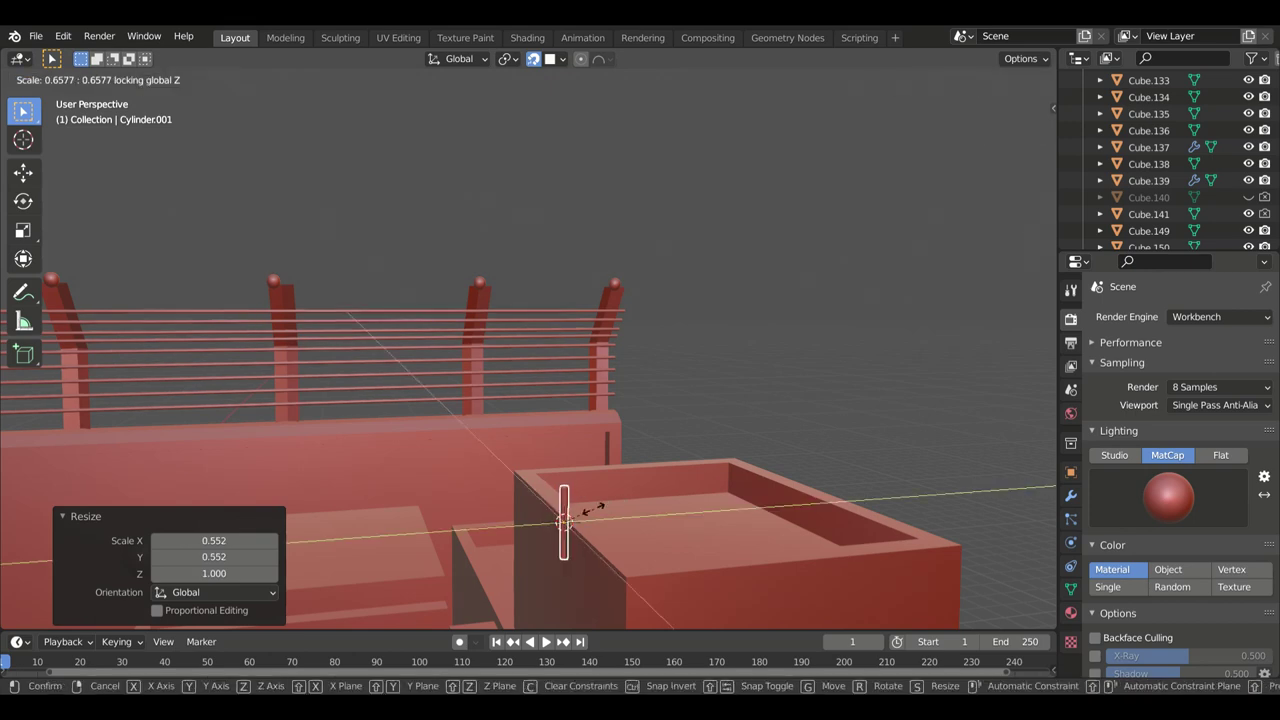
click(598, 508)
scroll(733, 472, up, 4)
Step: Extrude the pole's top upward and rotate it to bend the pole over
key(Tab)
key(e)
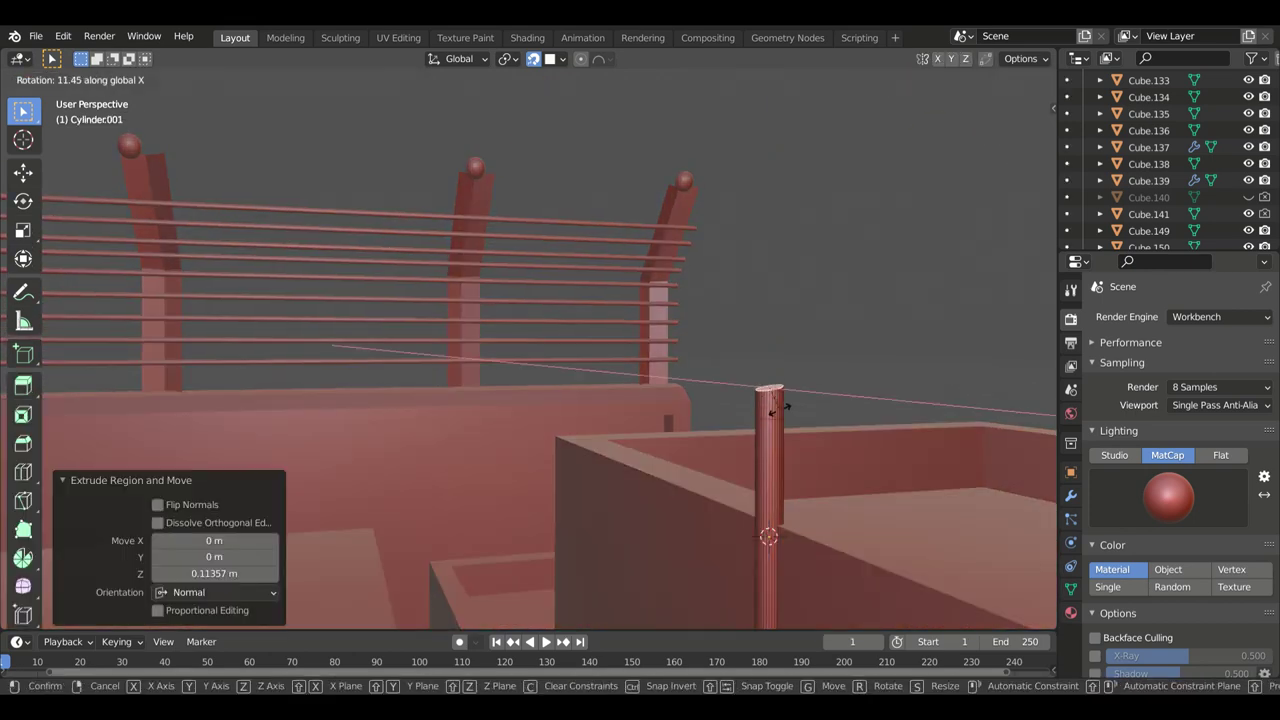
click(723, 345)
middle_drag(706, 354, 669, 370)
scroll(669, 370, down, 2)
key(r)
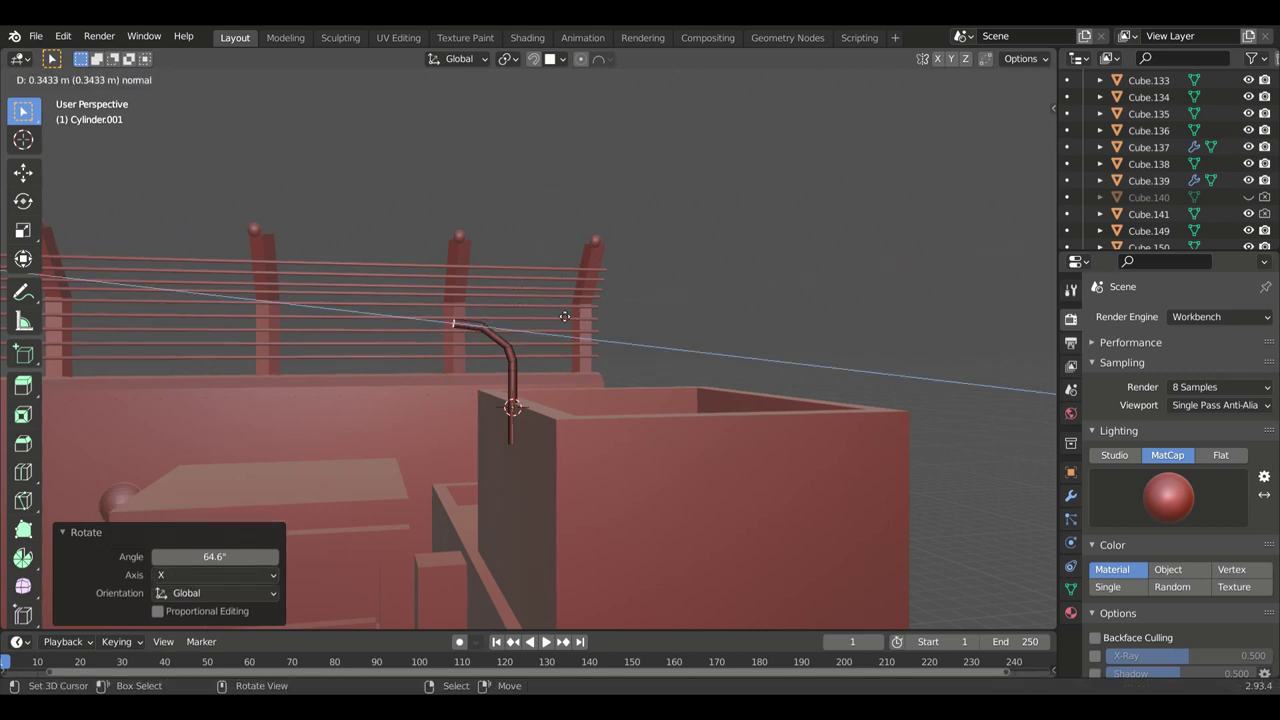
click(565, 316)
middle_drag(565, 316, 753, 369)
key(Tab)
middle_drag(902, 464, 758, 337)
Step: Add a cube, scale it flat into the lamp head box and isolate it
key(shift+a)
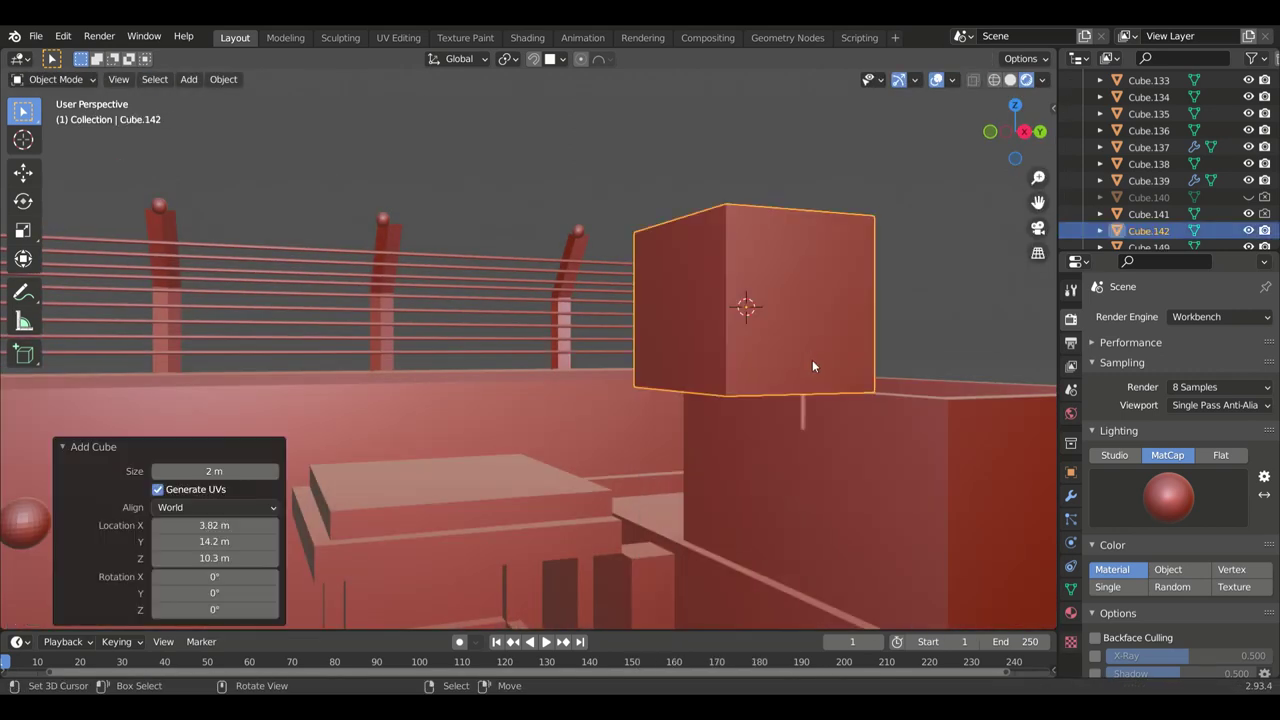
key(s)
key(z)
click(778, 336)
key(s)
key(x)
middle_drag(854, 437, 918, 386)
key(KP_Divide)
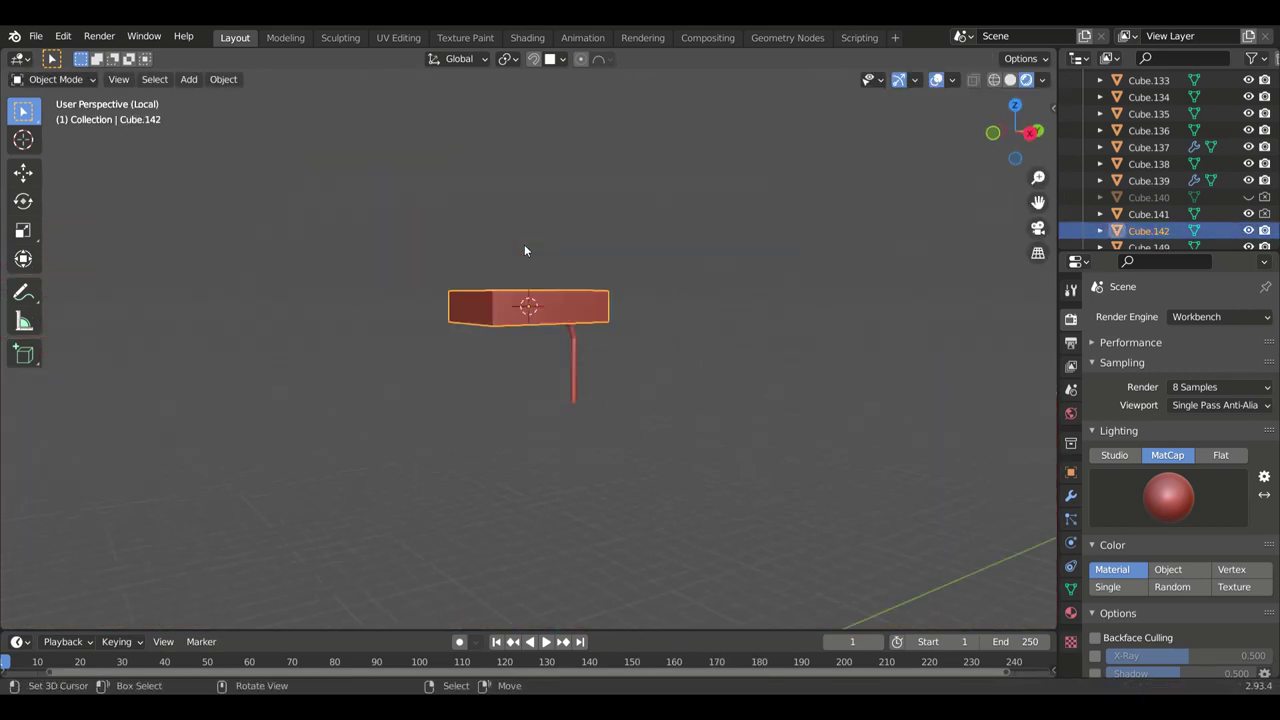
middle_drag(444, 353, 520, 240)
Step: Raise the box's front-bottom edge 0.16 m and bevel the box edges
key(Tab)
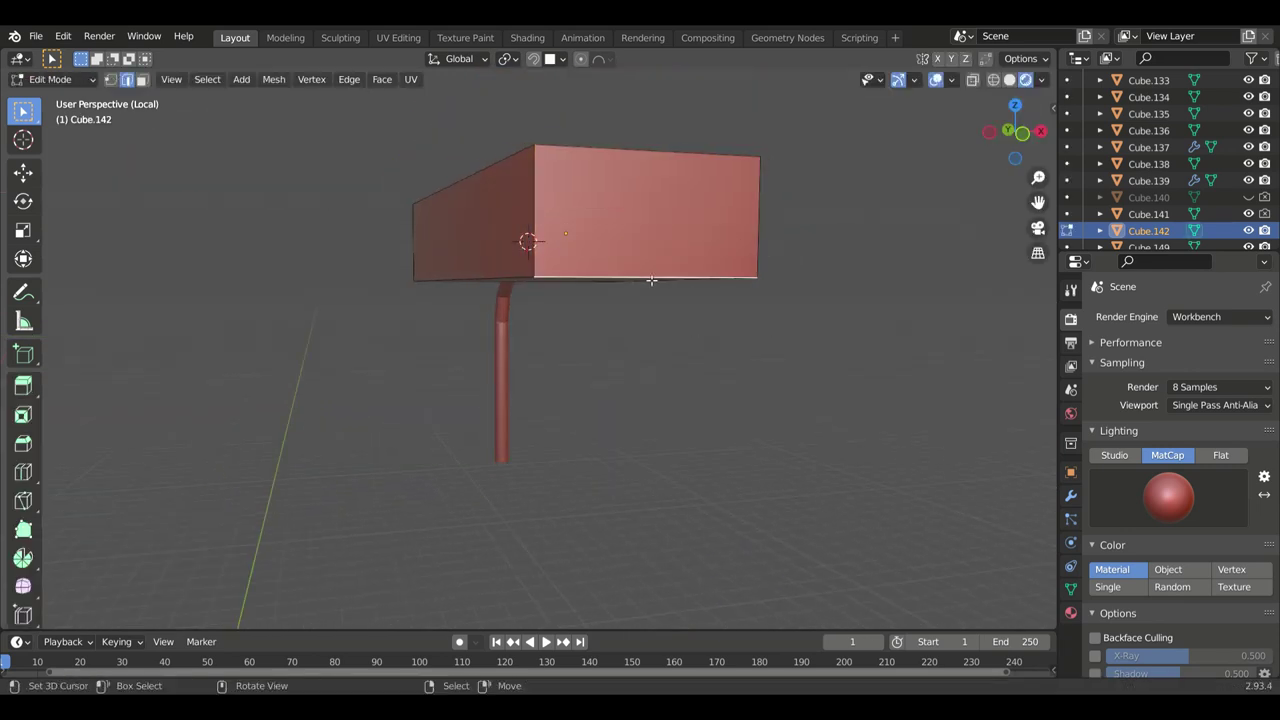
key(g)
key(z)
click(641, 252)
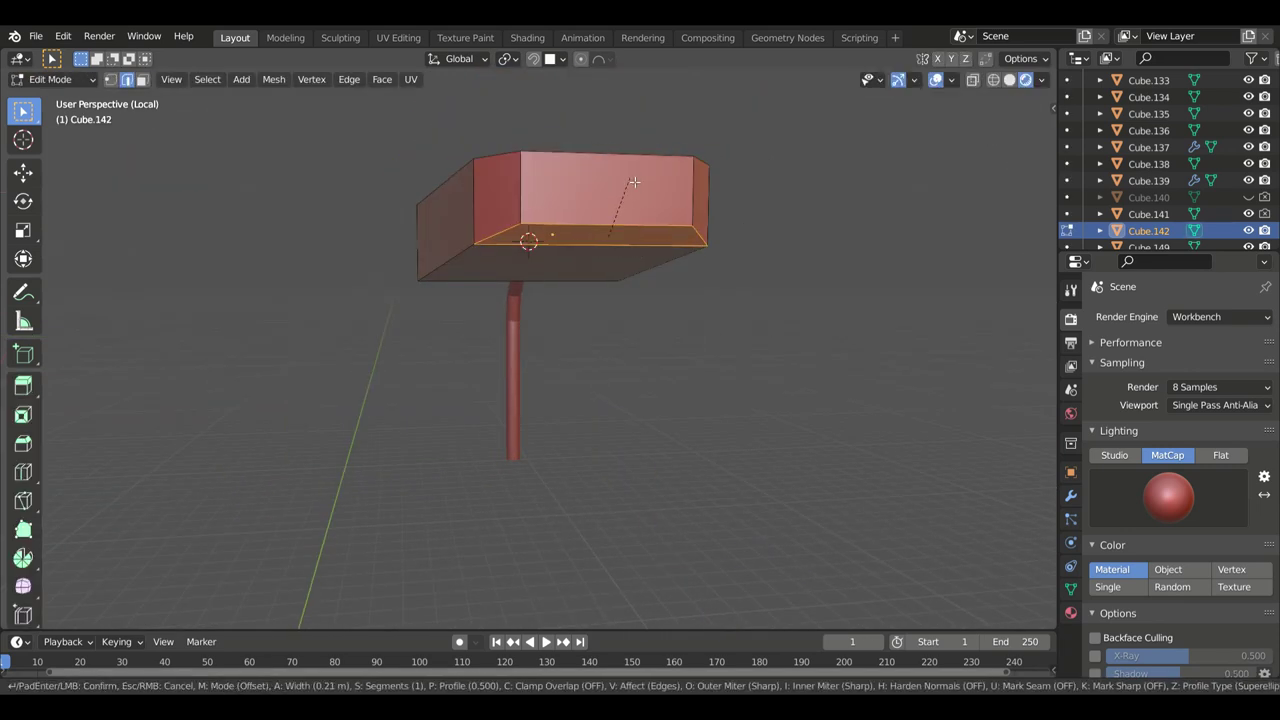
click(634, 182)
mouse_move(634, 182)
middle_down()
mouse_move(610, 220)
mouse_move(622, 238)
middle_up()
Step: Inset the lamp head's bottom face, extrude it in place and scale the front face
key(3)
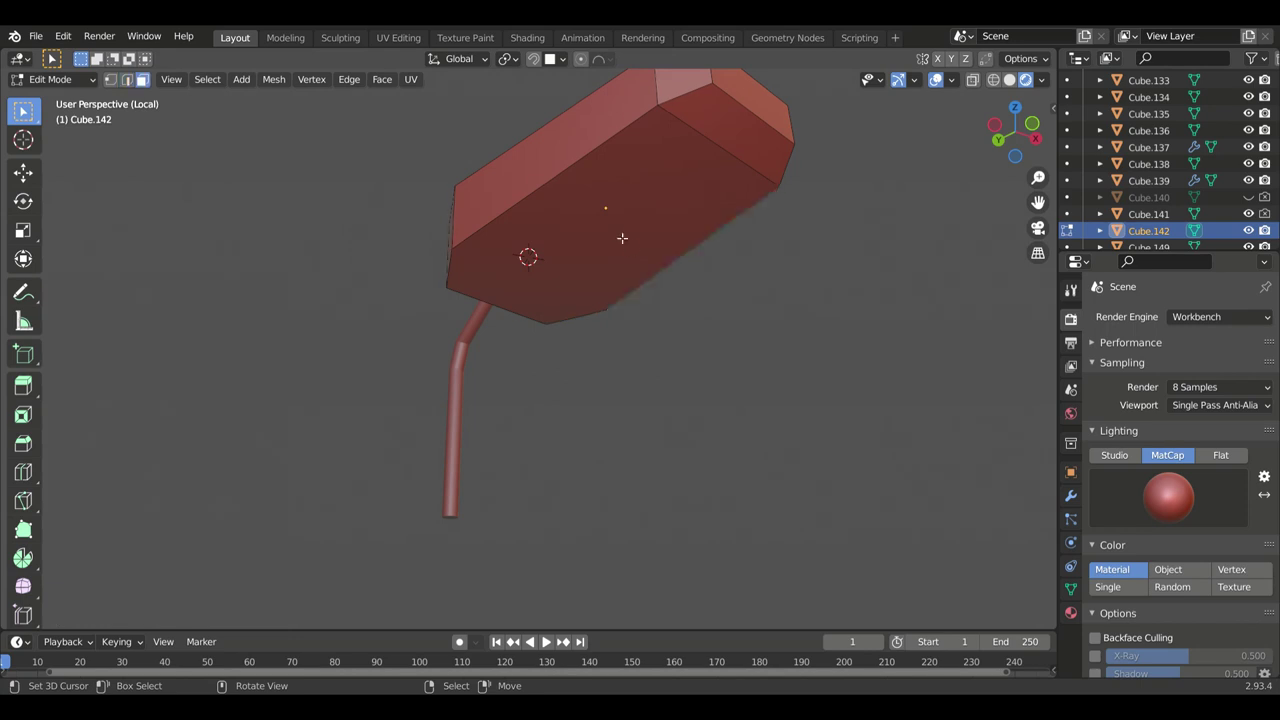
click(622, 238)
key(i)
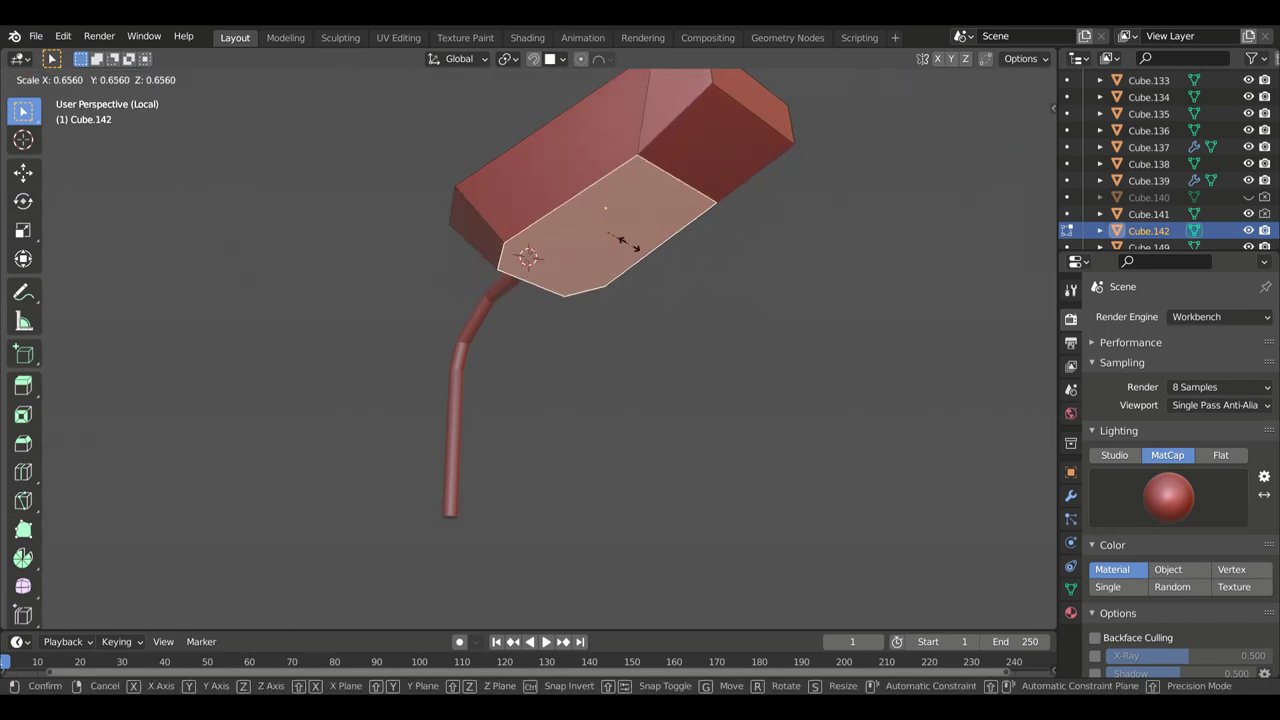
right_click(638, 257)
key(Tab)
key(Tab)
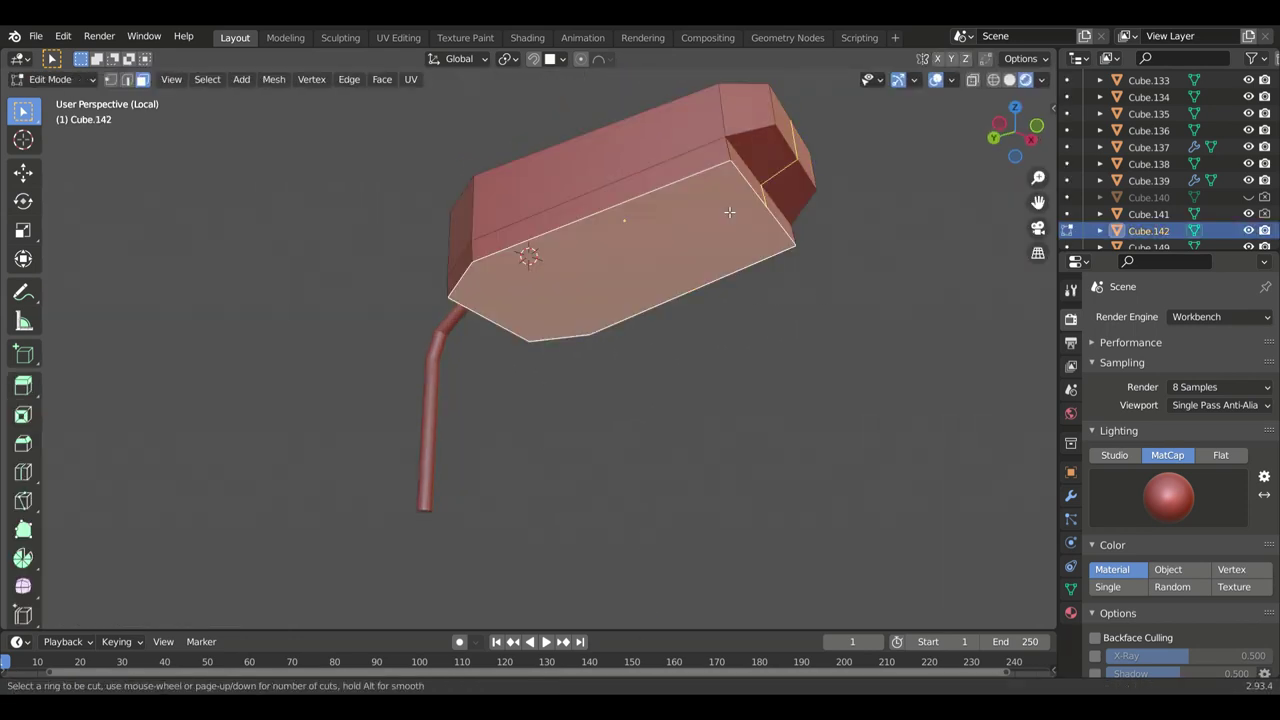
middle_drag(757, 291, 673, 241)
click(673, 241)
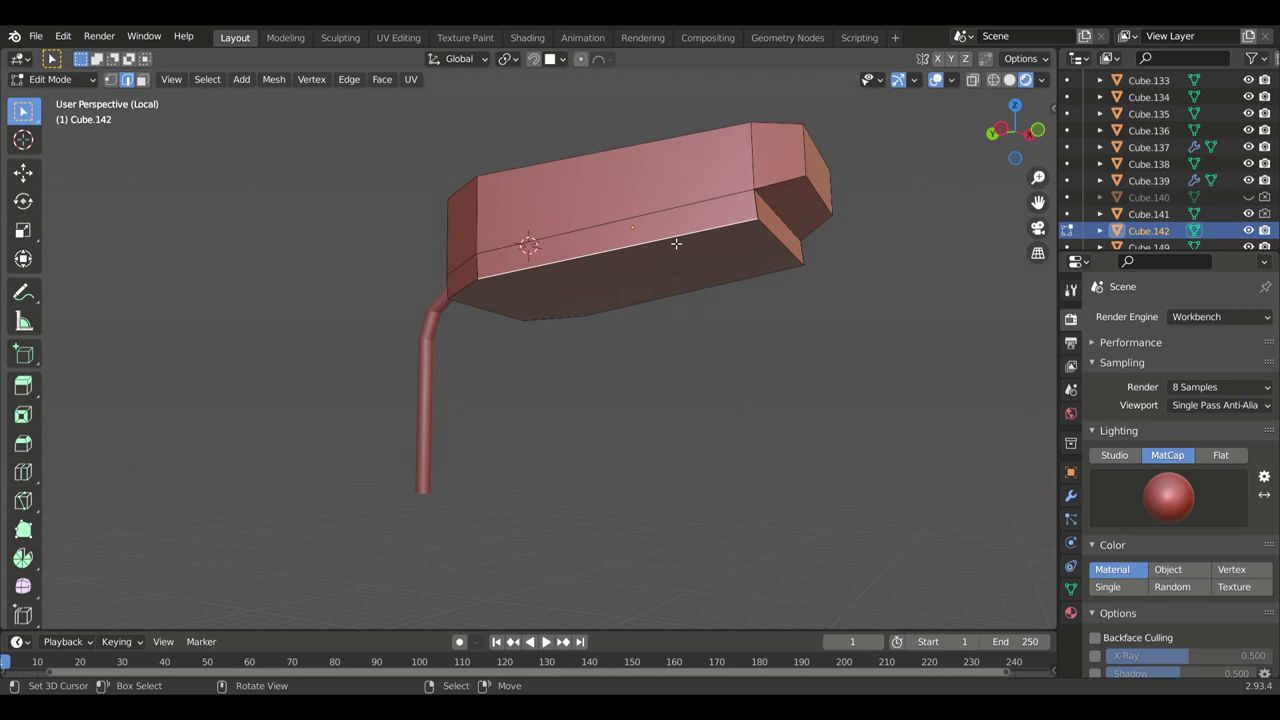
click(672, 243)
mouse_move(672, 243)
middle_down()
mouse_move(563, 357)
mouse_move(548, 320)
mouse_move(640, 397)
mouse_move(680, 380)
mouse_move(746, 420)
middle_up()
Step: Grid Fill the lamp head's bottom opening, briefly previewing it in Cycles
key(F3)
text(gird)
key(Return)
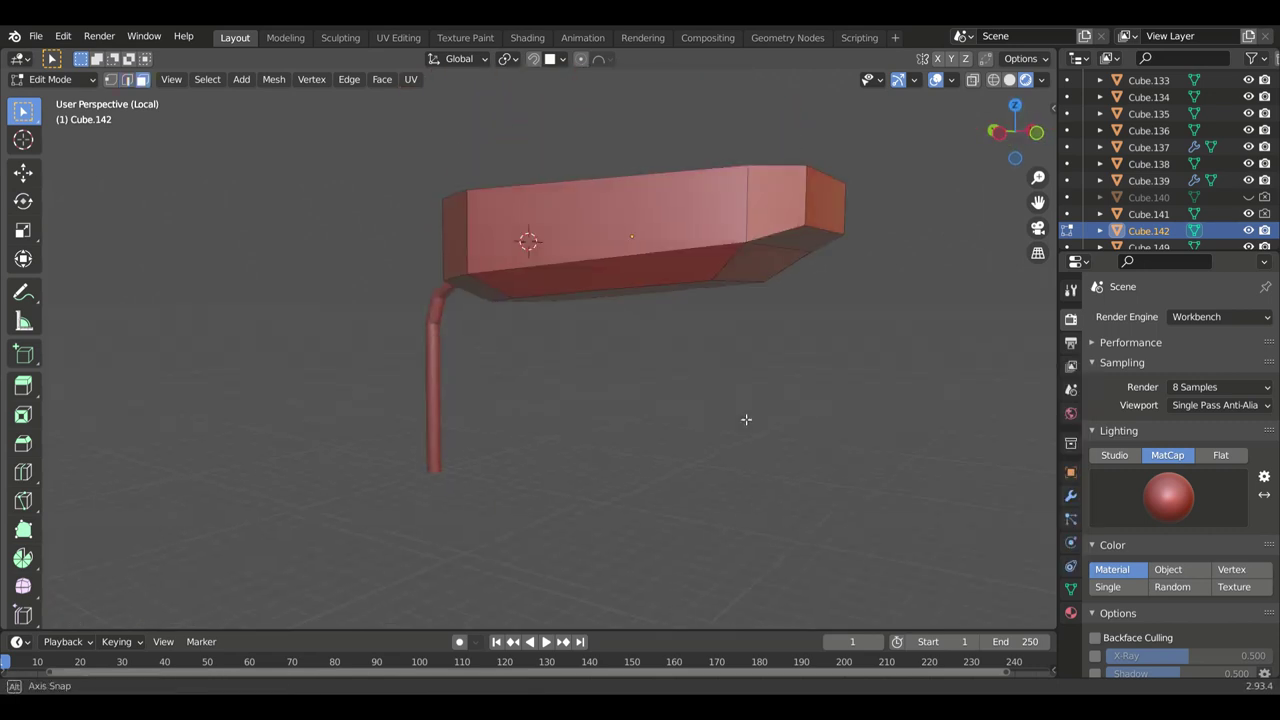
key(Tab)
key(z)
key(ctrl+z)
mouse_move(812, 390)
middle_down()
mouse_move(602, 213)
mouse_move(721, 475)
middle_up()
key(ctrl+z)
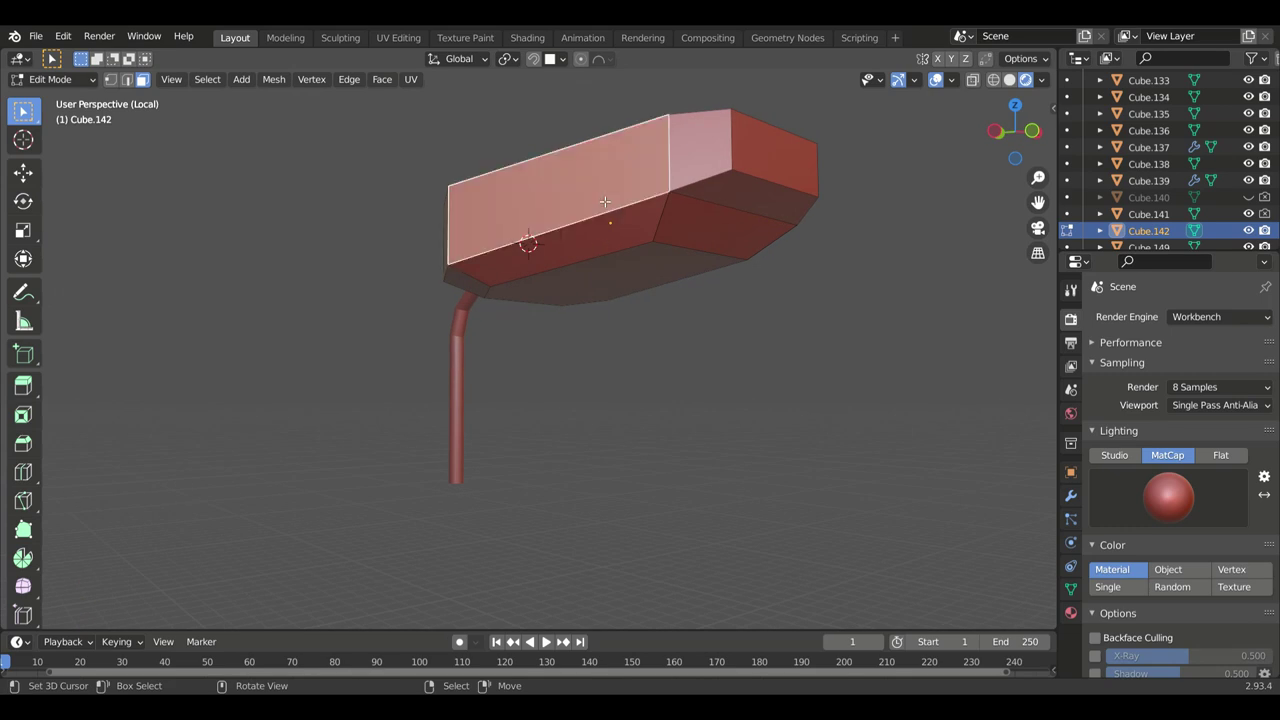
mouse_move(605, 202)
middle_down()
mouse_move(843, 306)
mouse_move(780, 300)
mouse_move(800, 321)
mouse_move(663, 263)
middle_up()
Step: Switch the render engine to Cycles and give the lamp material a grey base colour with Metallic 1.000
key(Tab)
click(1232, 317)
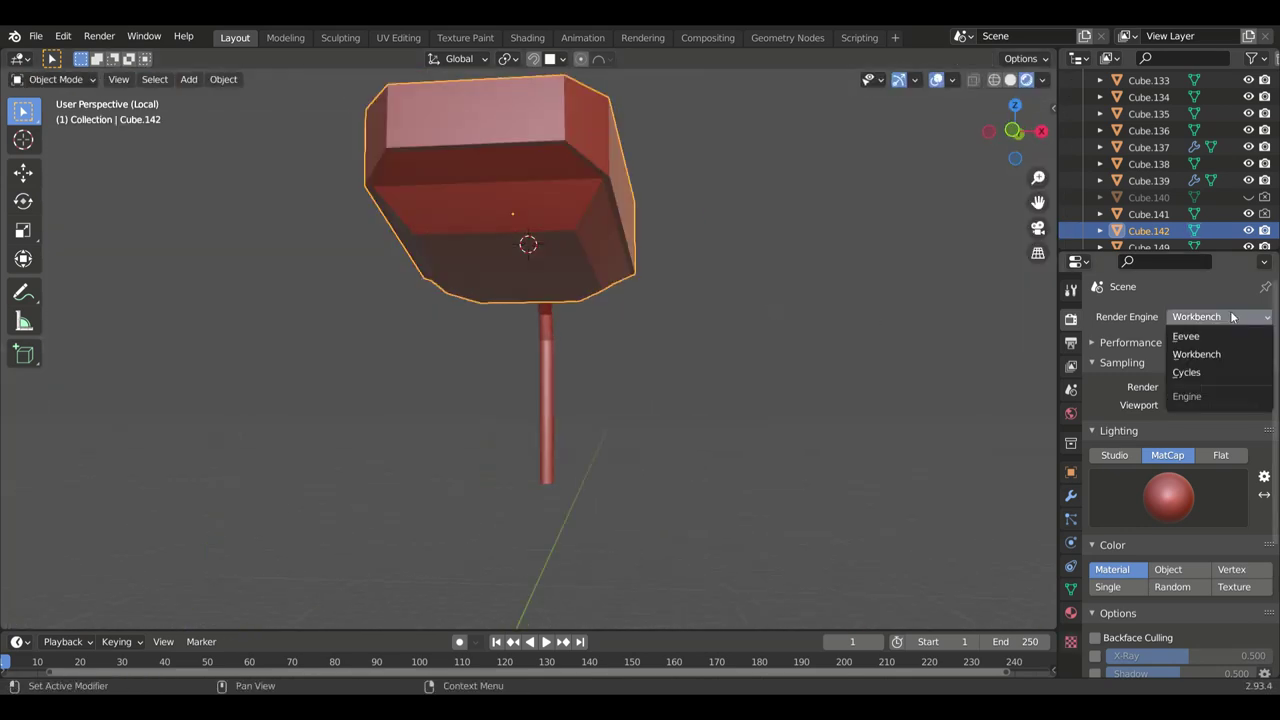
click(1186, 372)
middle_drag(1186, 372, 934, 334)
click(1070, 612)
click(1212, 512)
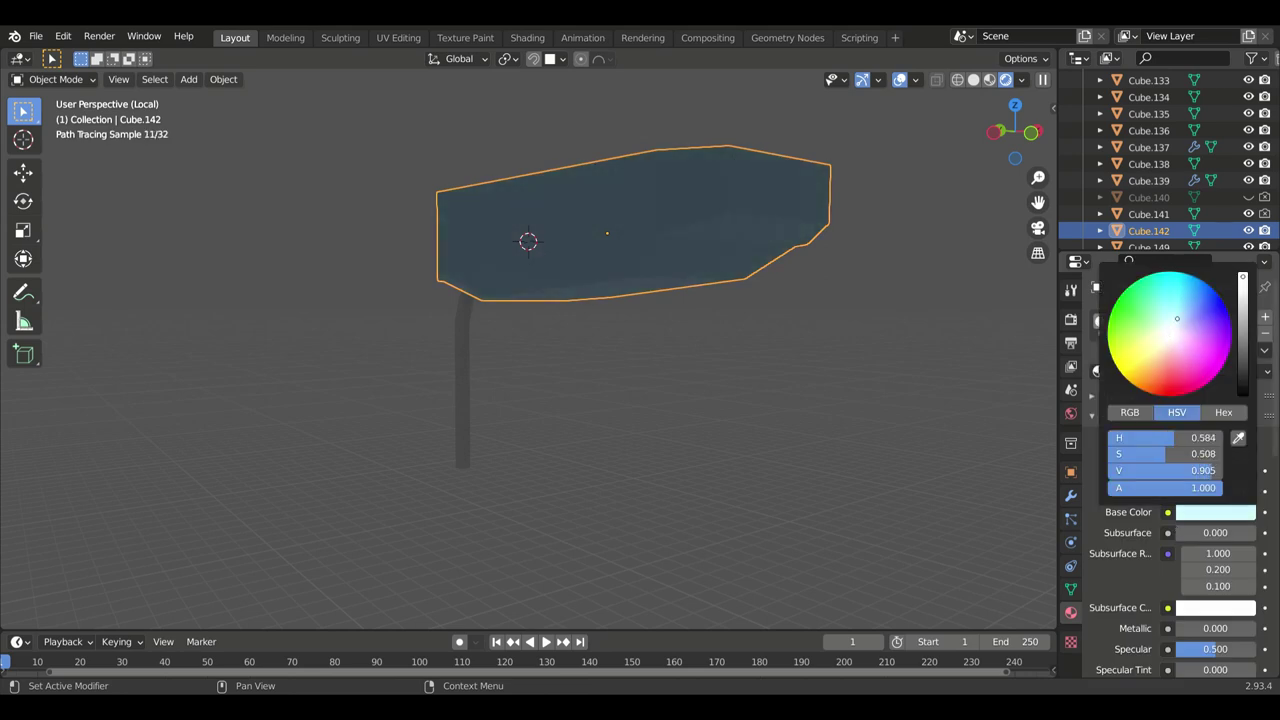
drag(1165, 453, 1110, 453)
scroll(1180, 500, down, 4)
drag(1190, 467, 1256, 467)
middle_drag(800, 380, 781, 387)
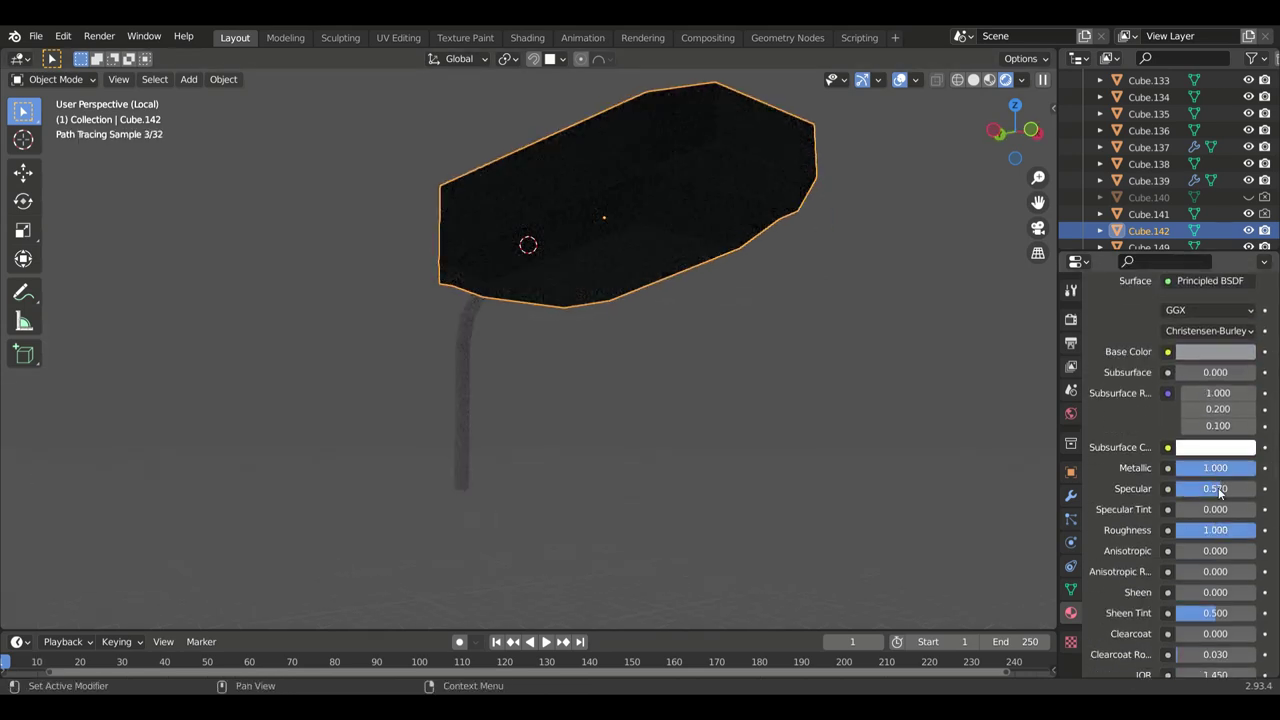
scroll(1219, 492, up, 4)
Step: Select the lamp's underside face and brighten its emission colour to white
key(Tab)
scroll(1220, 456, down, 2)
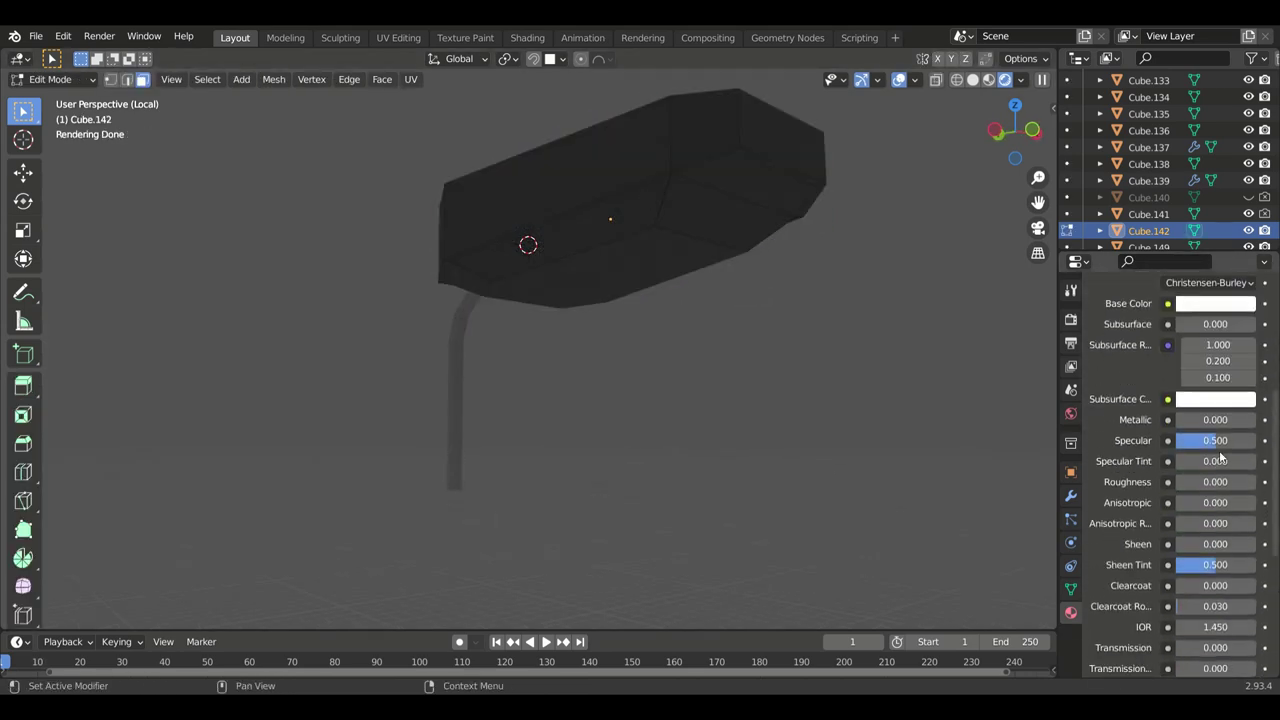
middle_drag(655, 216, 723, 374)
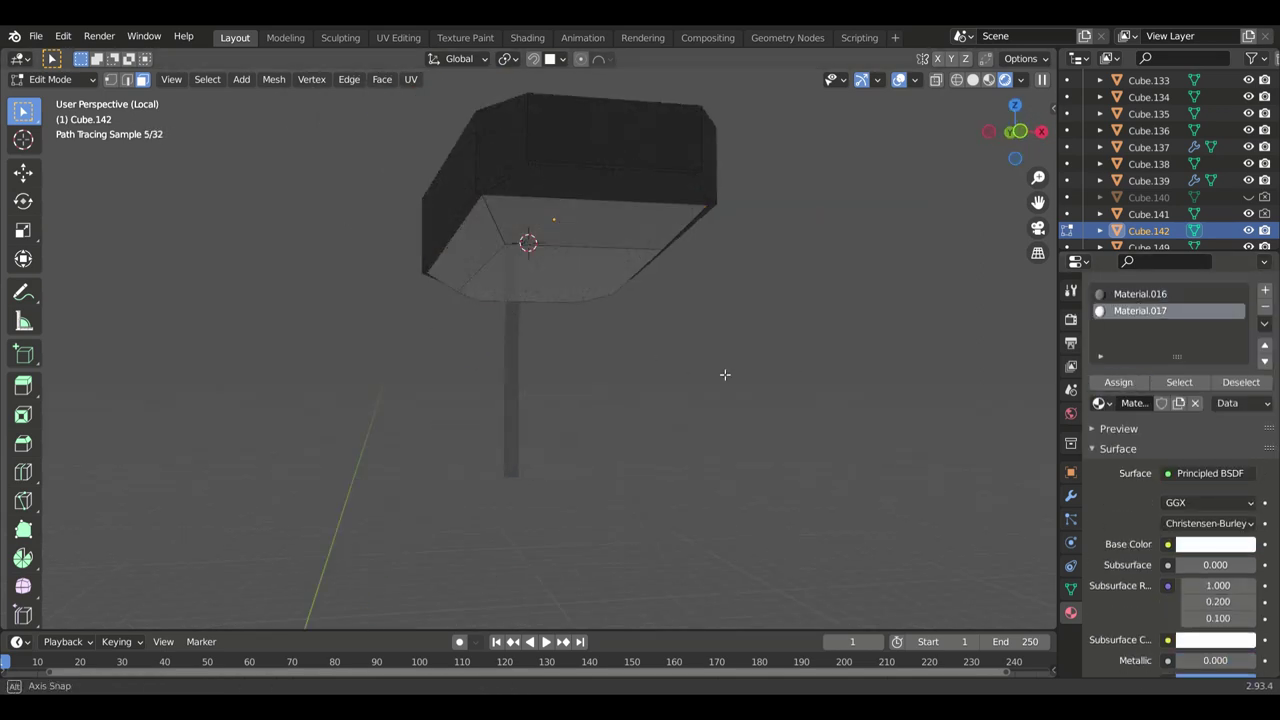
scroll(1120, 483, down, 5)
click(1200, 502)
drag(1160, 460, 1220, 460)
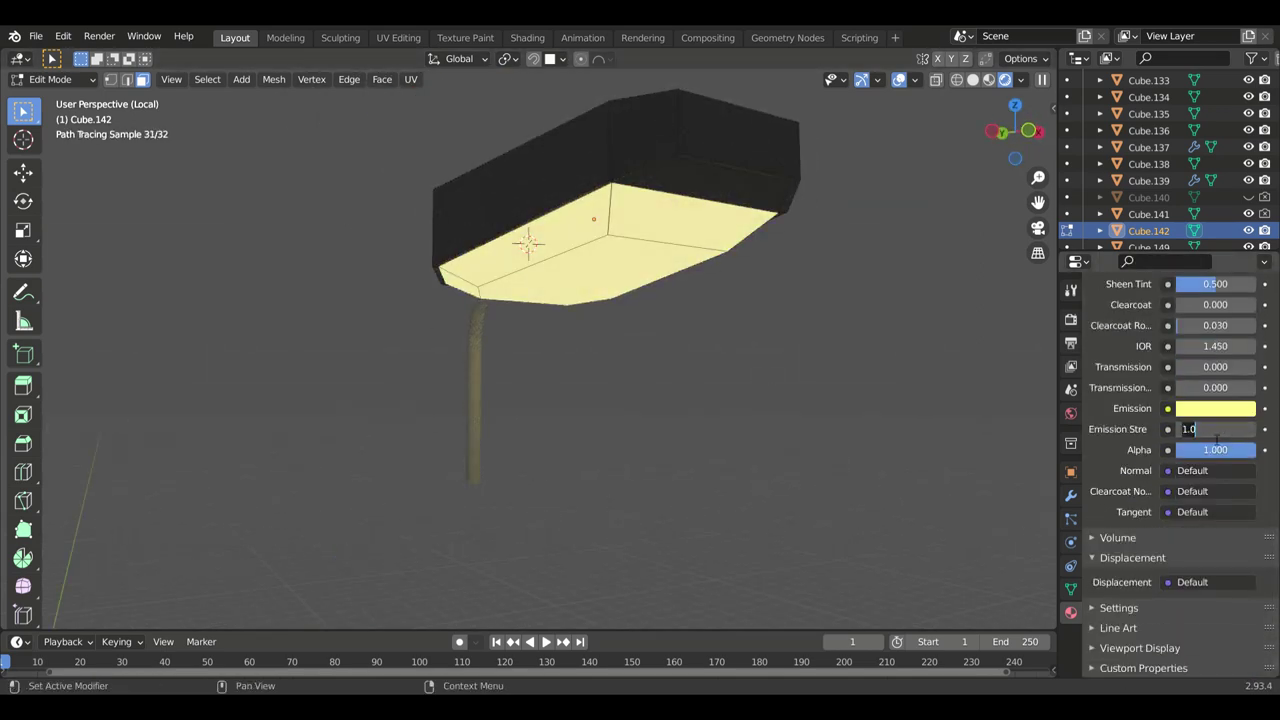
key(KP_Divide)
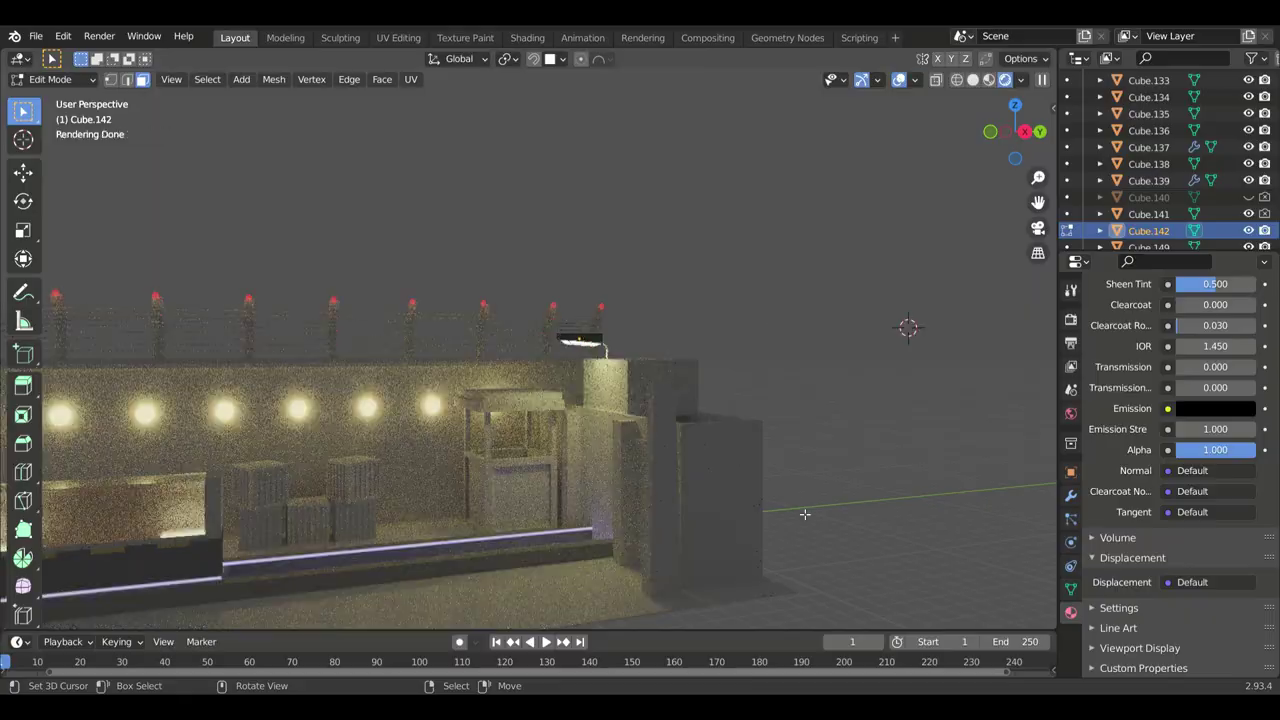
key(Tab)
scroll(909, 329, up, 3)
scroll(1183, 520, up, 5)
Step: Tint the lamp material's base colour light blue
click(1210, 496)
drag(1150, 455, 1200, 455)
scroll(1180, 450, up, 5)
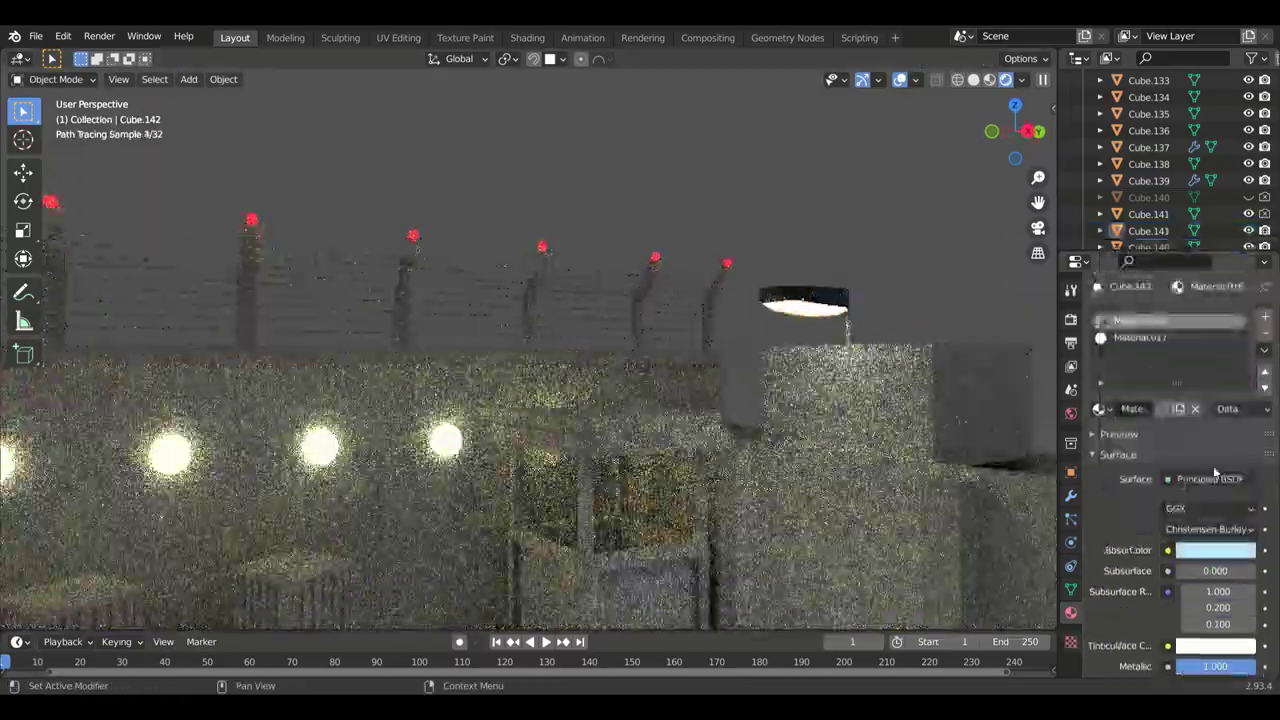
middle_drag(900, 293, 956, 207)
scroll(1180, 450, down, 10)
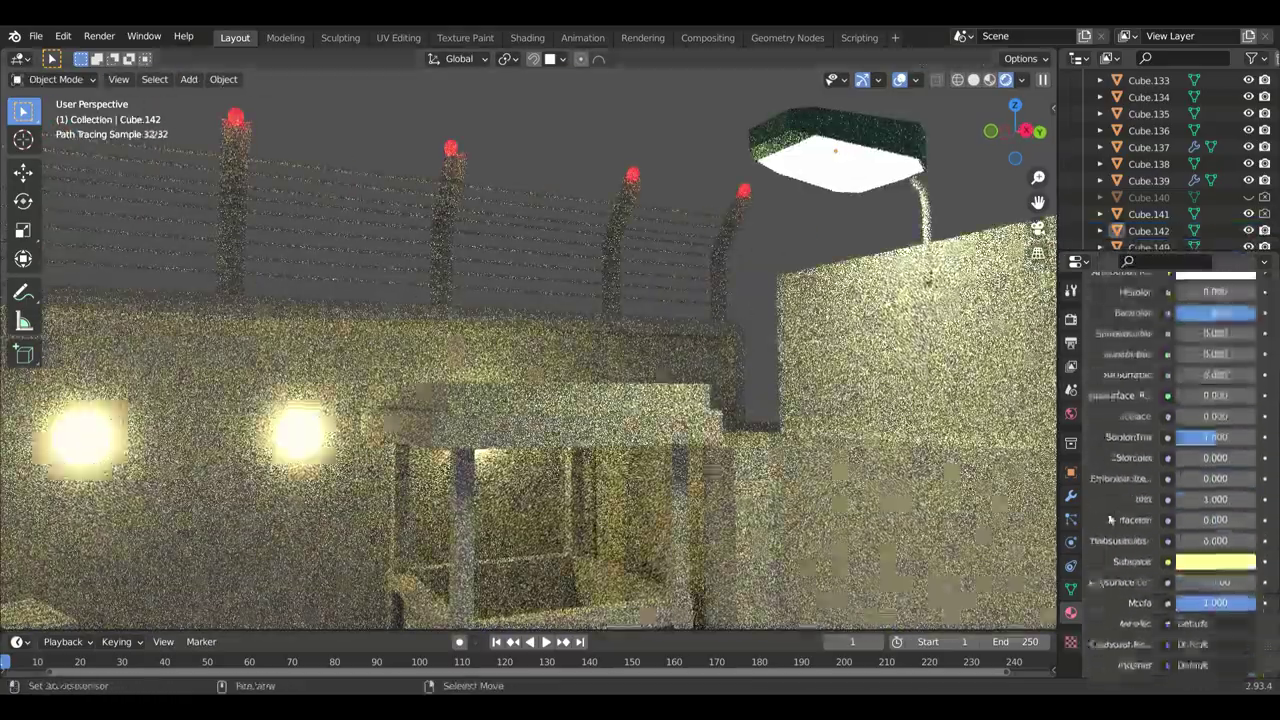
Step: Set the underside's emission colour to light yellow and Emission Strength to 50
click(1215, 454)
click(1125, 286)
click(1215, 454)
click(1150, 340)
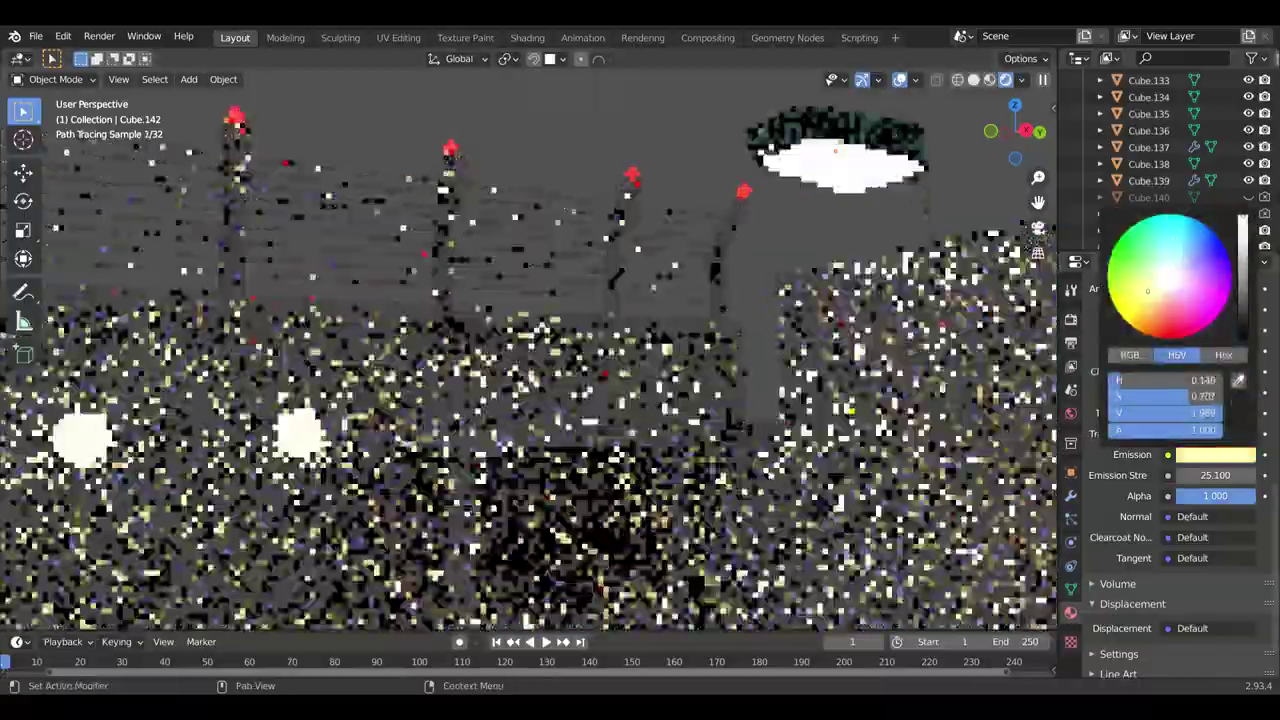
scroll(1180, 450, up, 2)
scroll(1180, 450, down, 2)
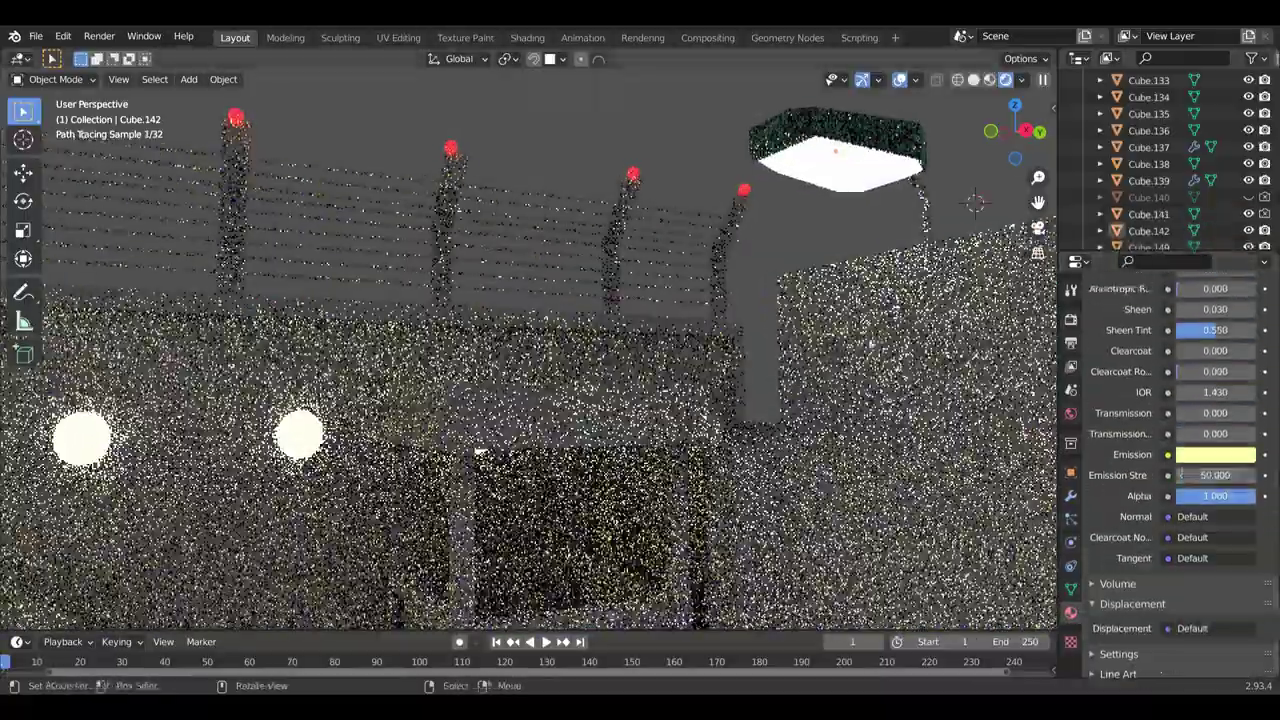
double_click(1215, 475)
text(50)
key(Return)
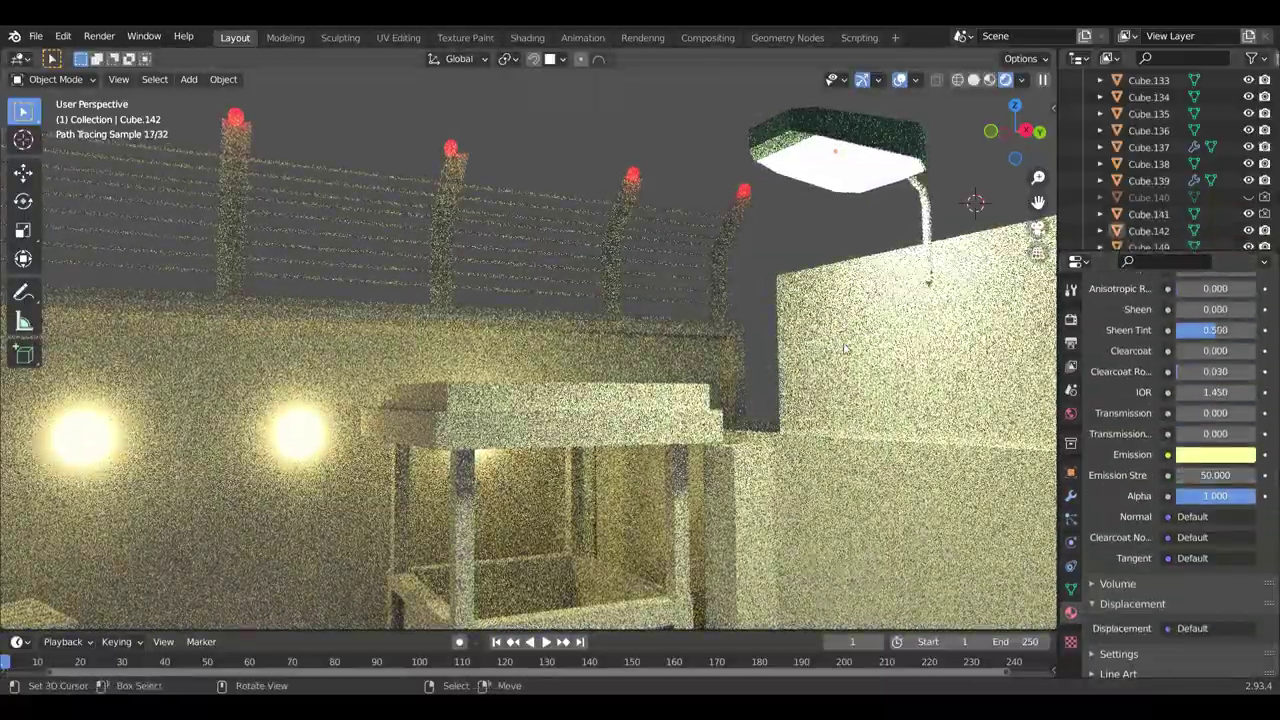
scroll(524, 415, down, 10)
scroll(524, 415, up, 10)
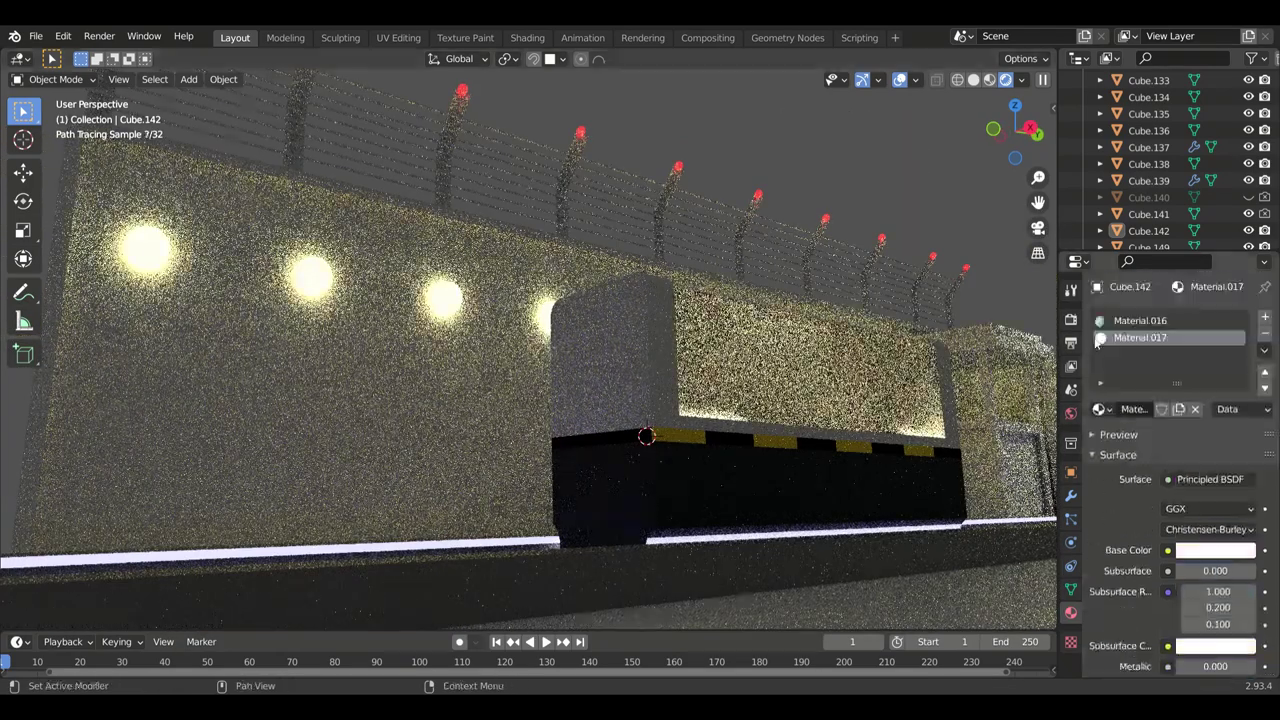
Step: Add a small cylinder, isolate it and loop cut it around the middle
key(shift+a)
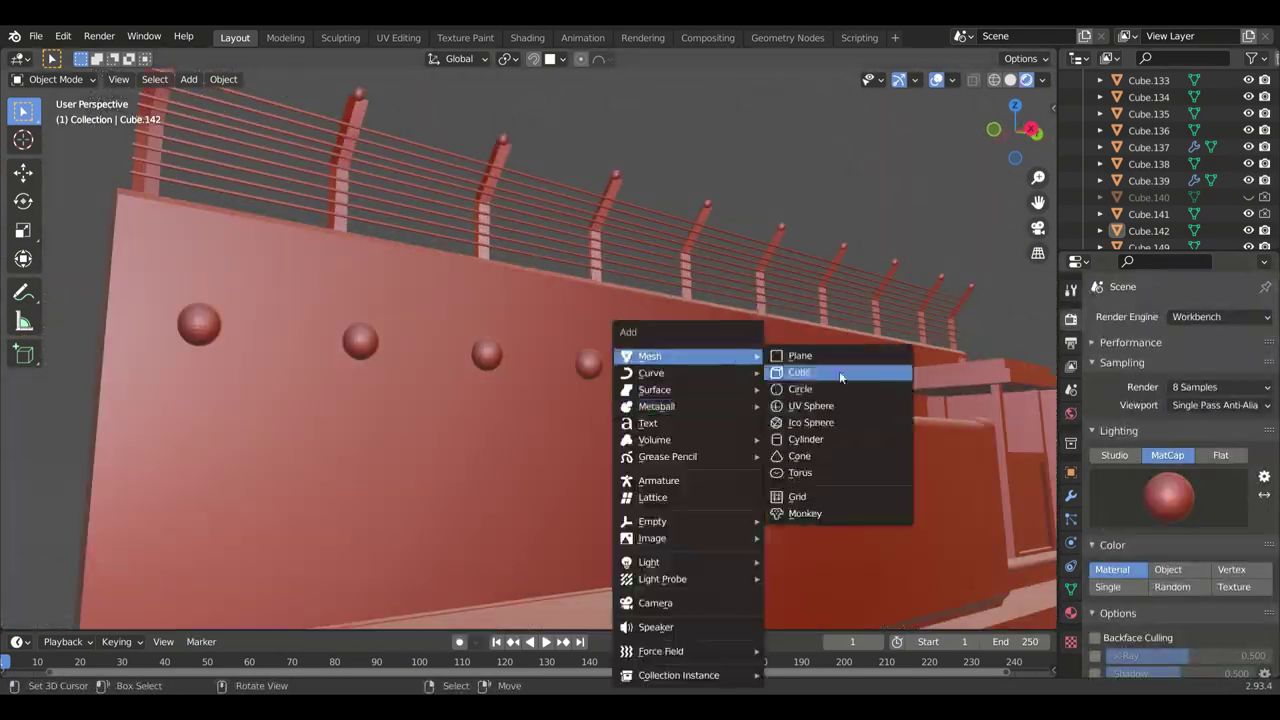
click(839, 371)
key(s)
click(684, 479)
key(KP_Decimal)
key(KP_Divide)
key(Tab)
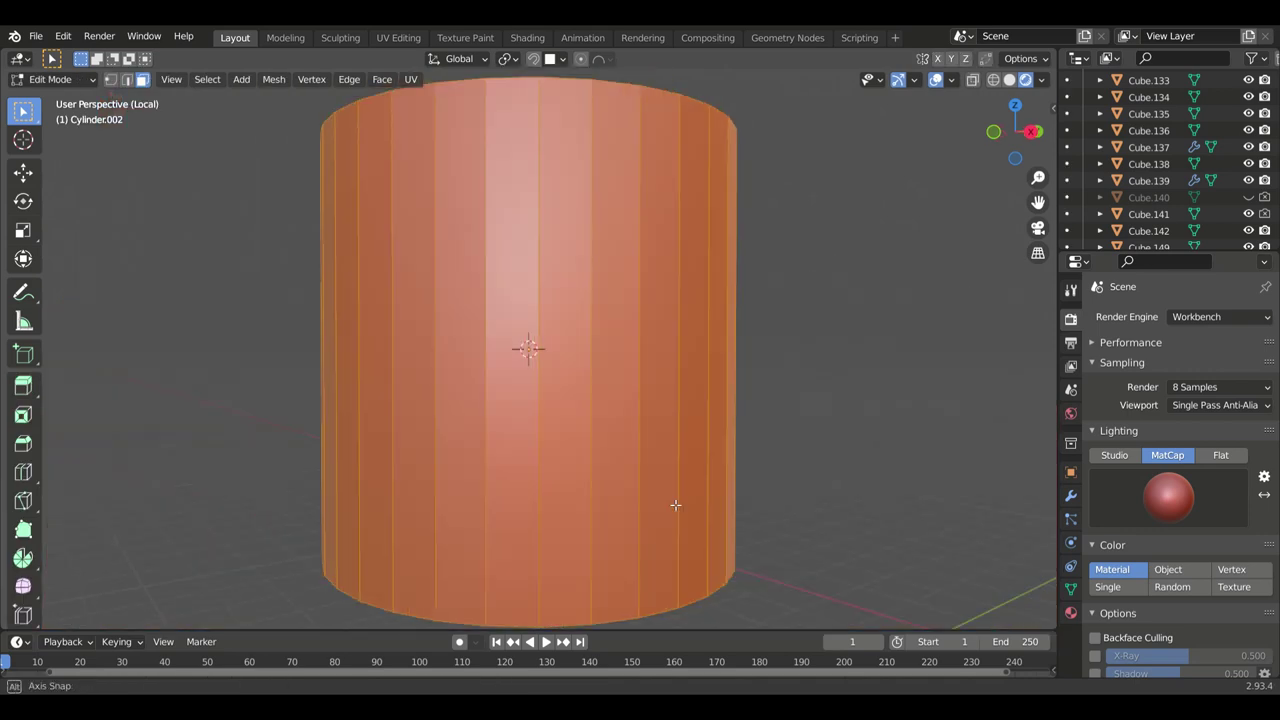
key(ctrl+r)
click(651, 329)
Step: Extrude and shrink the upper half inward, then Grid Fill the top and dome it
drag(301, 155, 634, 394)
scroll(636, 380, down, 4)
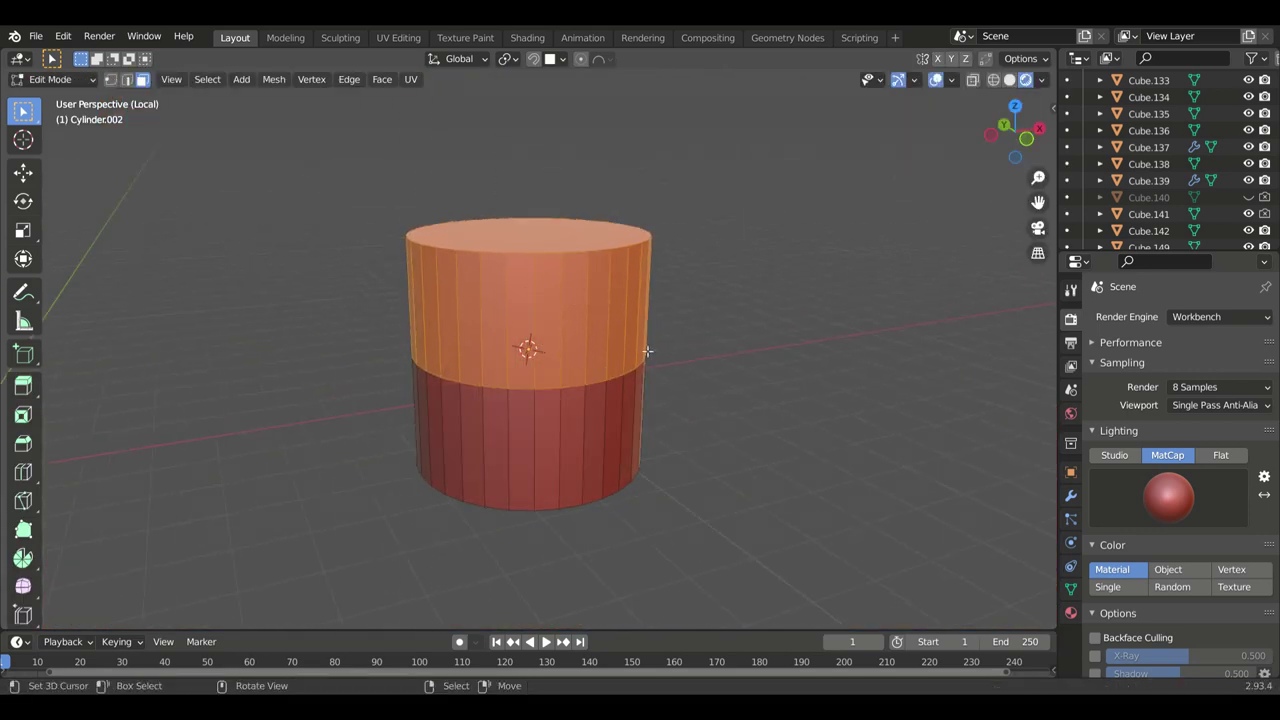
key(alt+e)
click(640, 344)
key(alt+a)
middle_drag(585, 313, 555, 235)
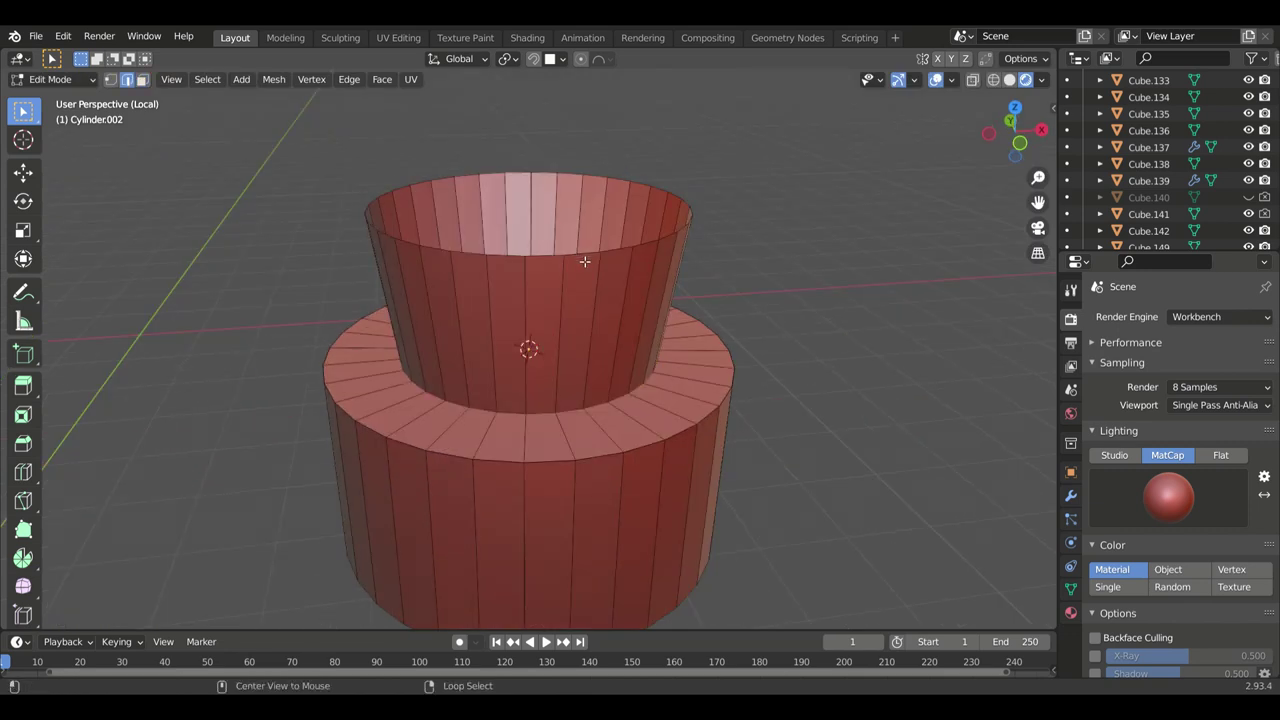
alt+click(584, 261)
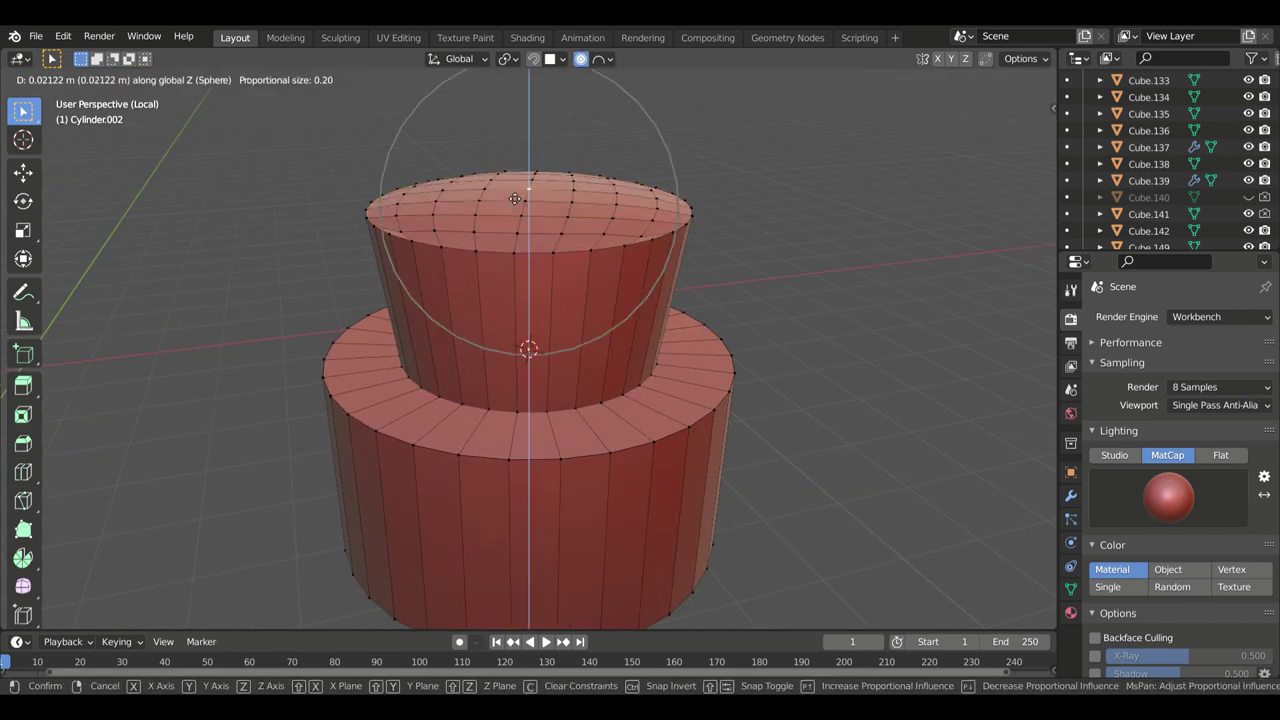
click(518, 125)
mouse_move(580, 274)
middle_down()
mouse_move(803, 491)
mouse_move(592, 433)
middle_up()
Step: Give the dome faces a red Emission material
key(Tab)
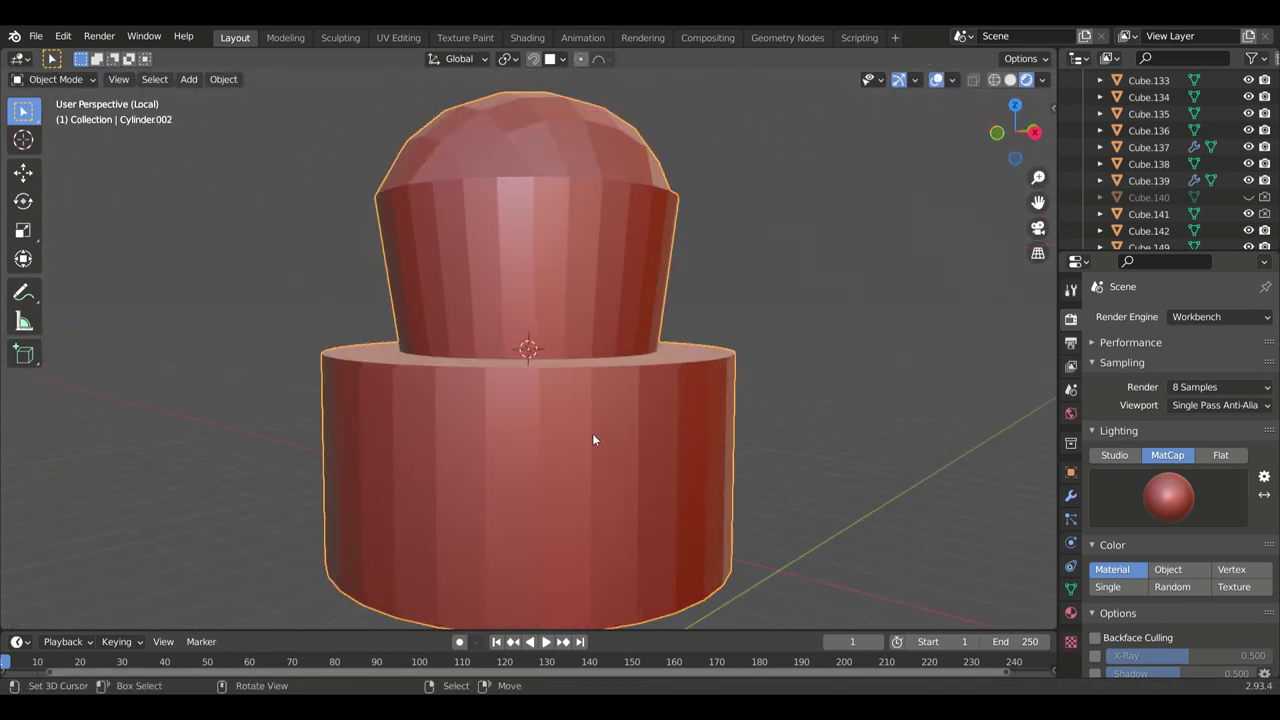
click(1070, 612)
click(1215, 351)
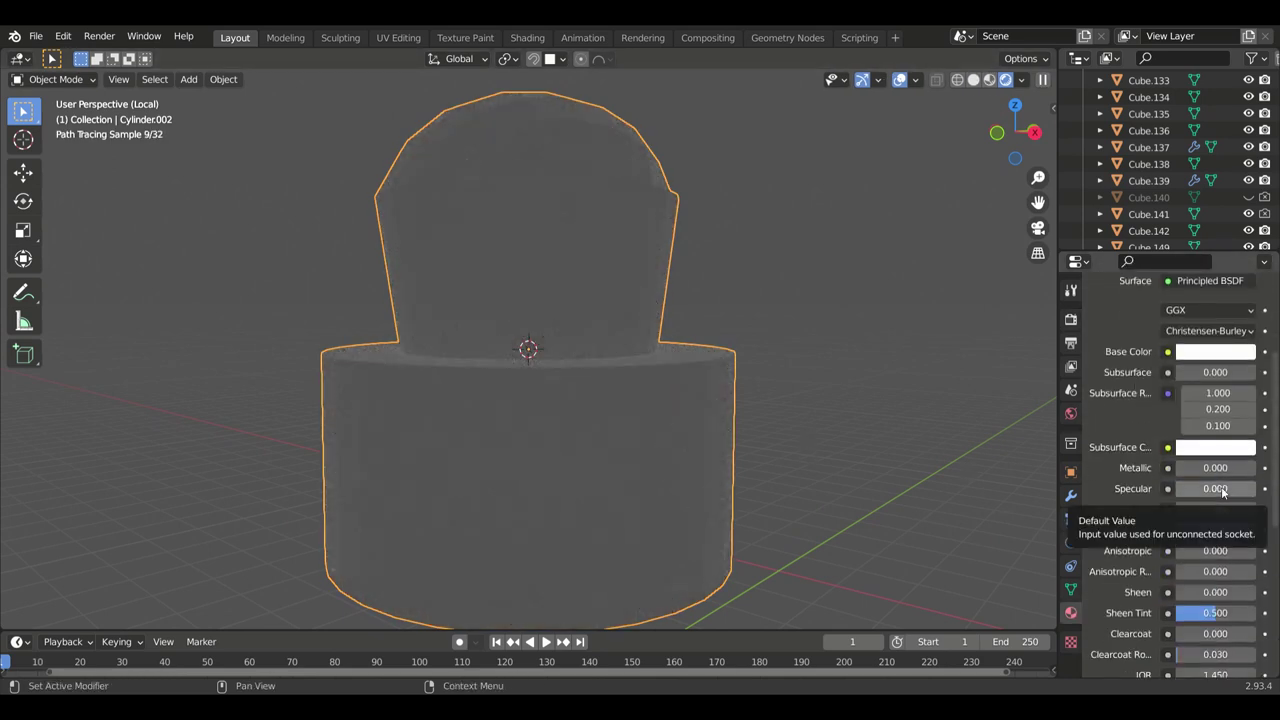
key(ctrl+z)
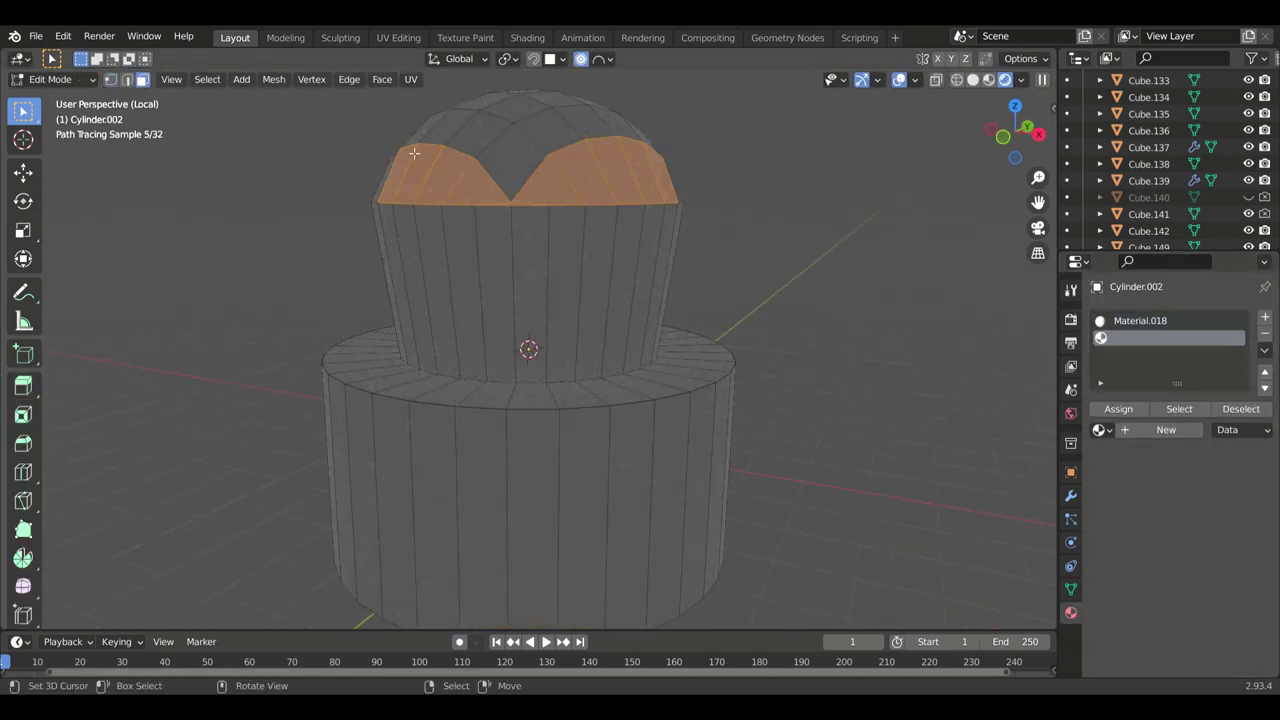
mouse_move(414, 152)
middle_down()
mouse_move(623, 314)
mouse_move(584, 399)
mouse_move(1273, 489)
middle_up()
key(ctrl+l)
scroll(1150, 420, down, 10)
click(1215, 471)
click(1245, 286)
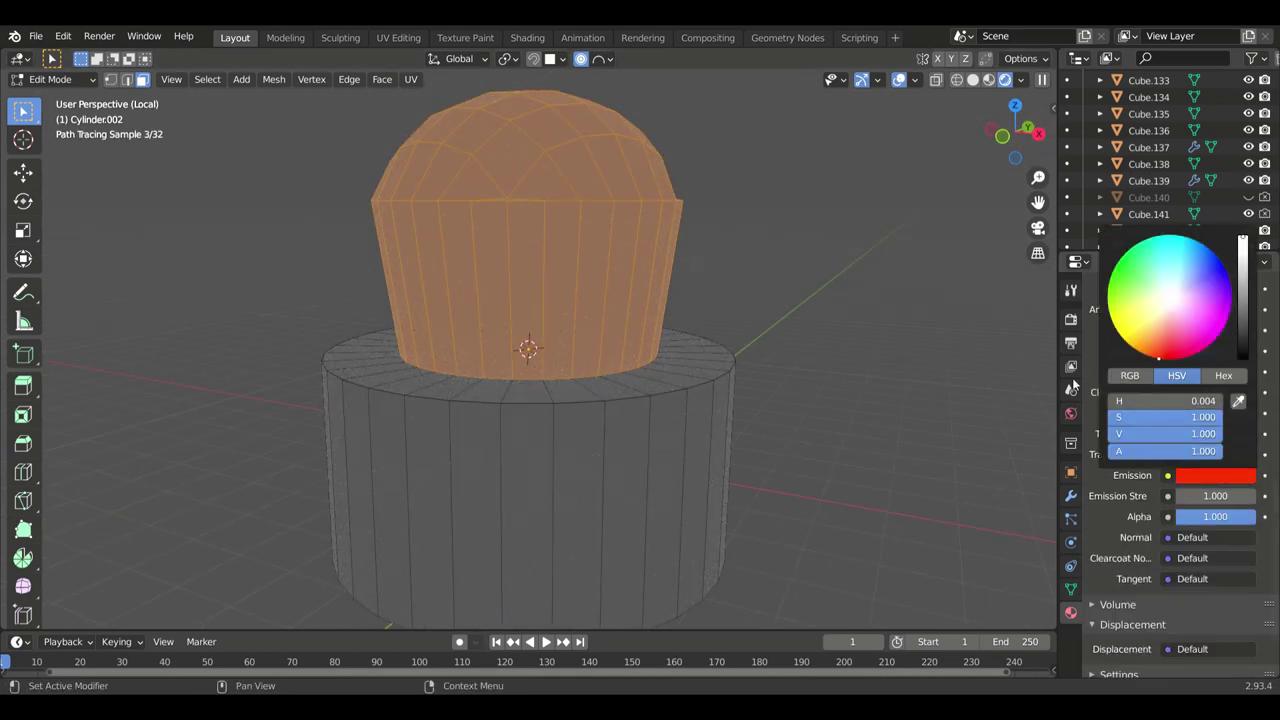
scroll(1150, 420, up, 10)
Step: Return to the full scene, select the domed light and raise it onto the block
key(Tab)
key(KP_Divide)
click(1070, 318)
click(1220, 316)
click(1220, 296)
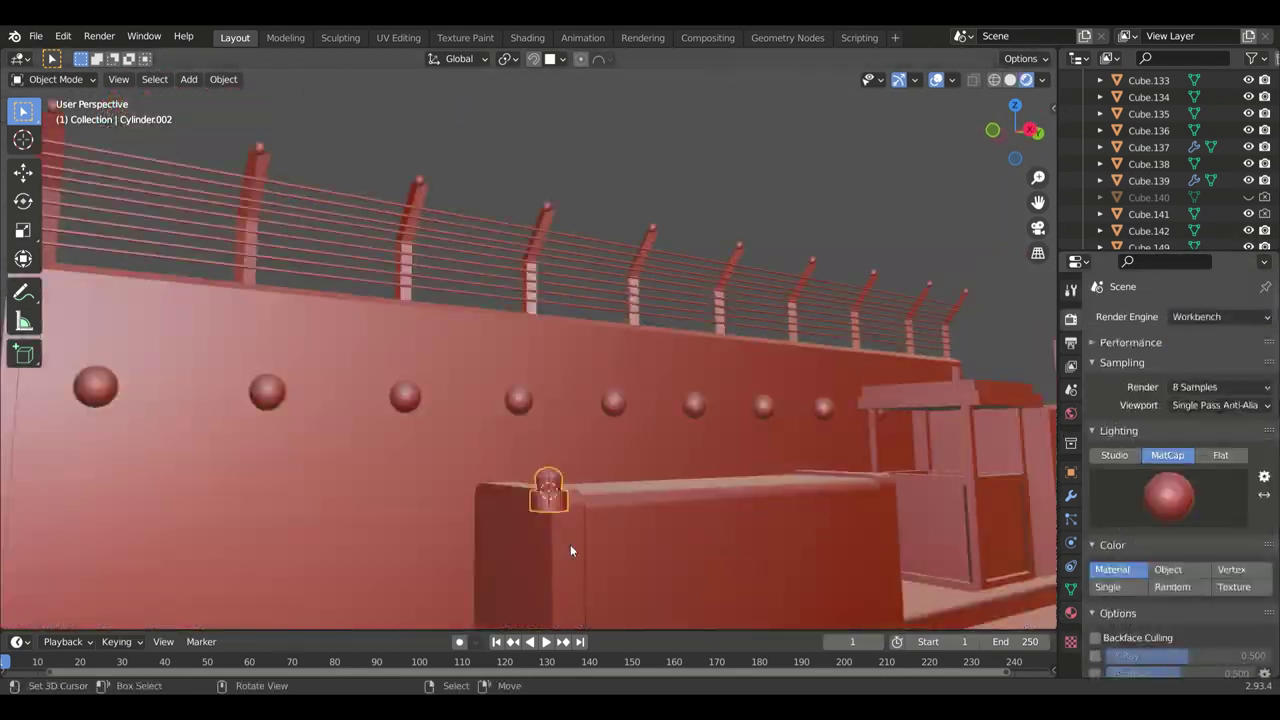
key(KP_Divide)
key(g)
key(z)
click(880, 568)
Step: Reduce the light's height and move it to the corner of the long block
key(z)
click(853, 496)
key(g)
middle_drag(853, 496, 845, 500)
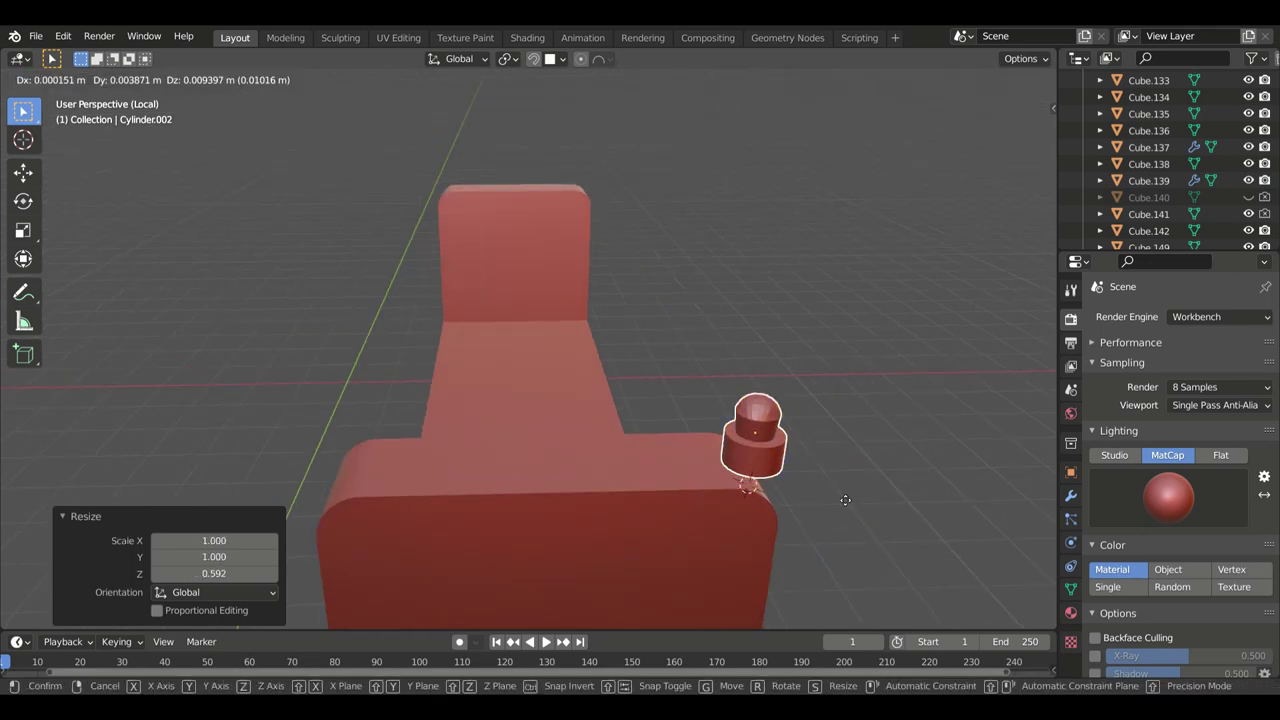
click(770, 477)
key(g)
key(z)
middle_drag(770, 477, 636, 484)
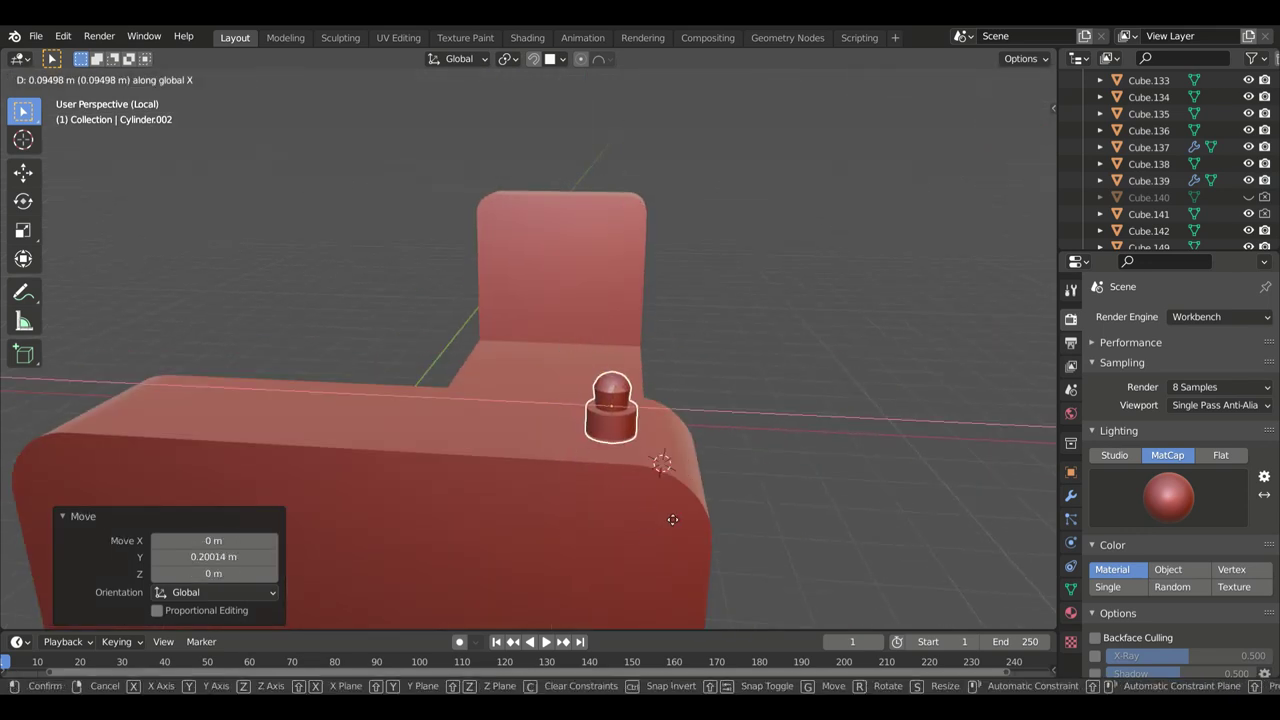
click(258, 410)
middle_drag(258, 410, 745, 511)
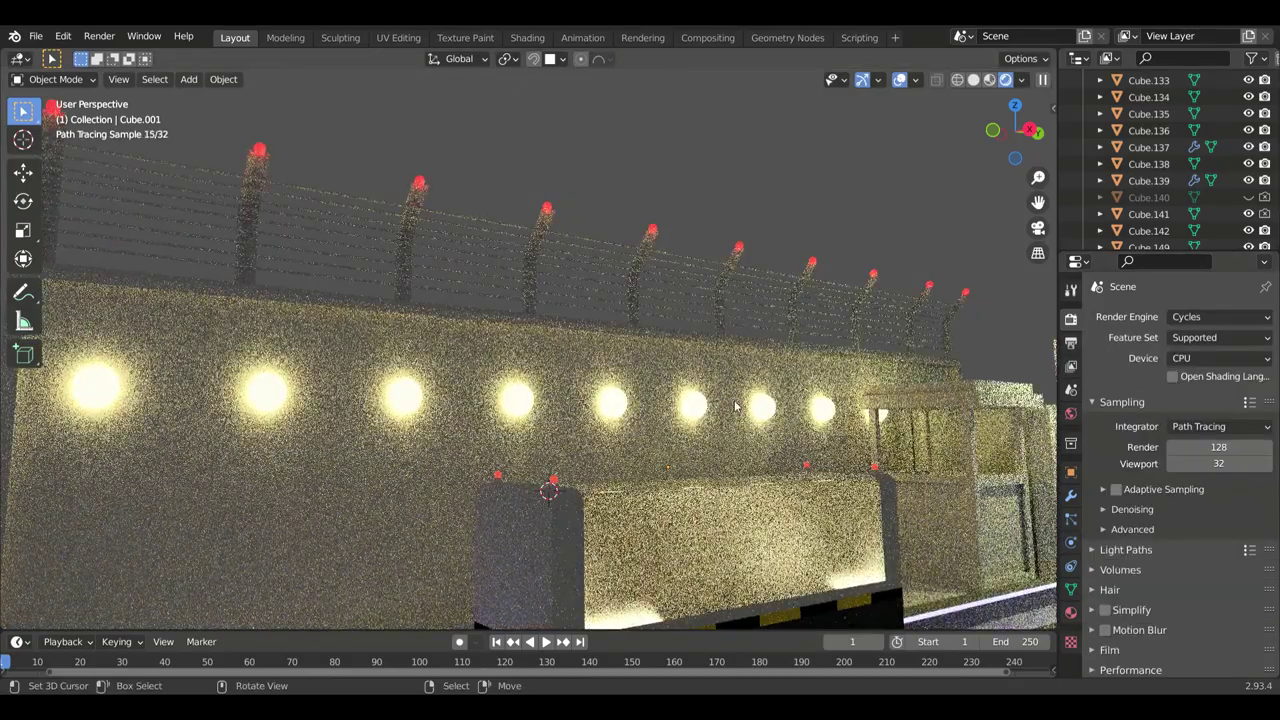
middle_drag(735, 405, 700, 450)
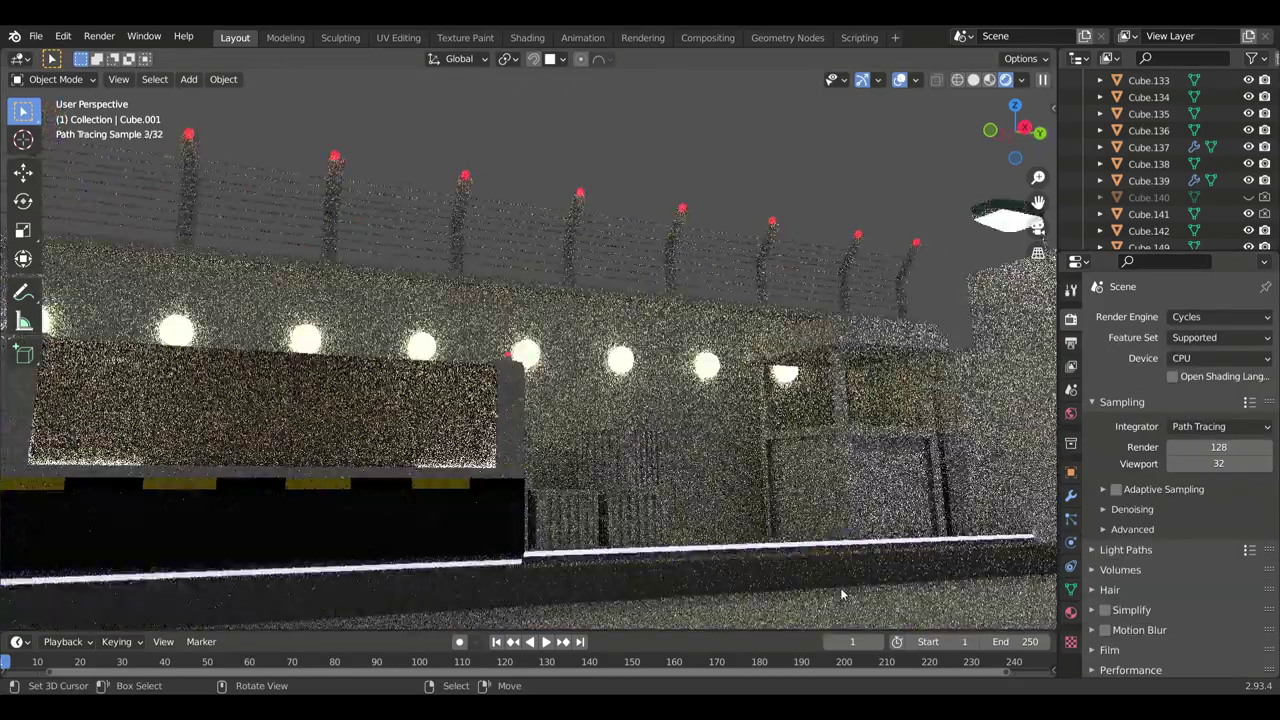
click(830, 490)
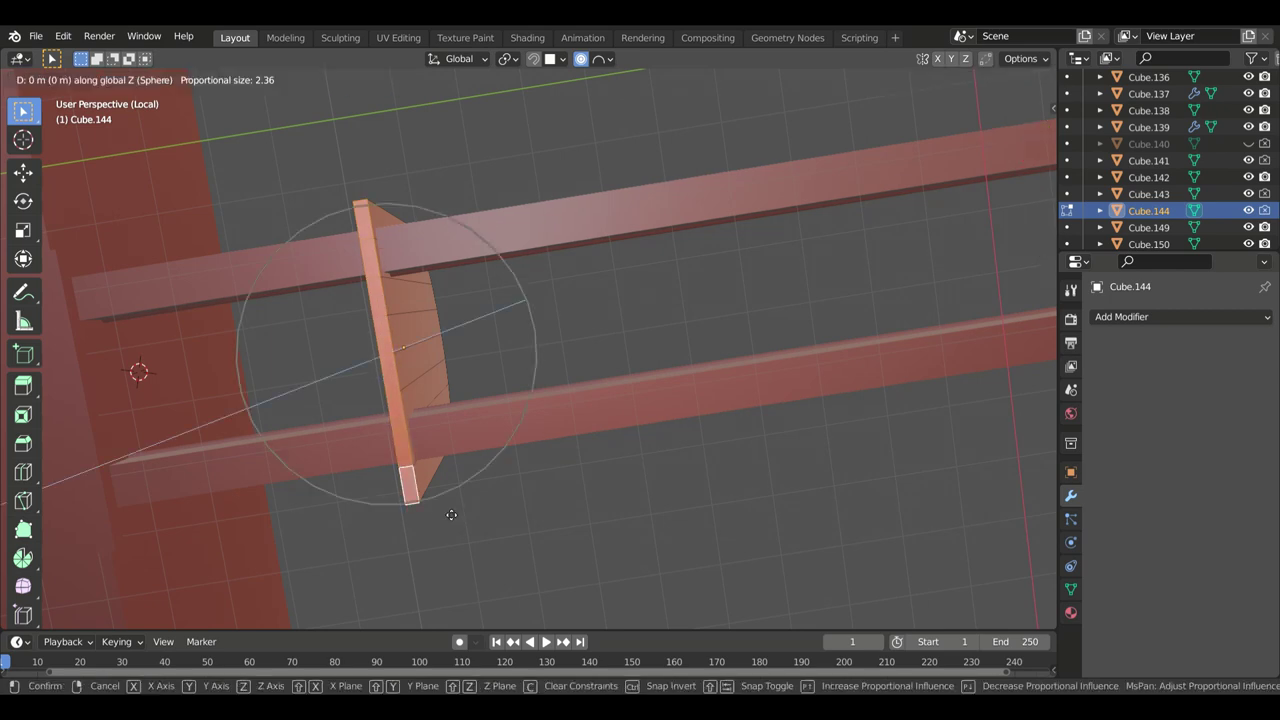
Step: Separate the two door halves with Shrink/Fatten and scale the centre seam along X
click(451, 514)
middle_drag(451, 514, 513, 291)
key(o)
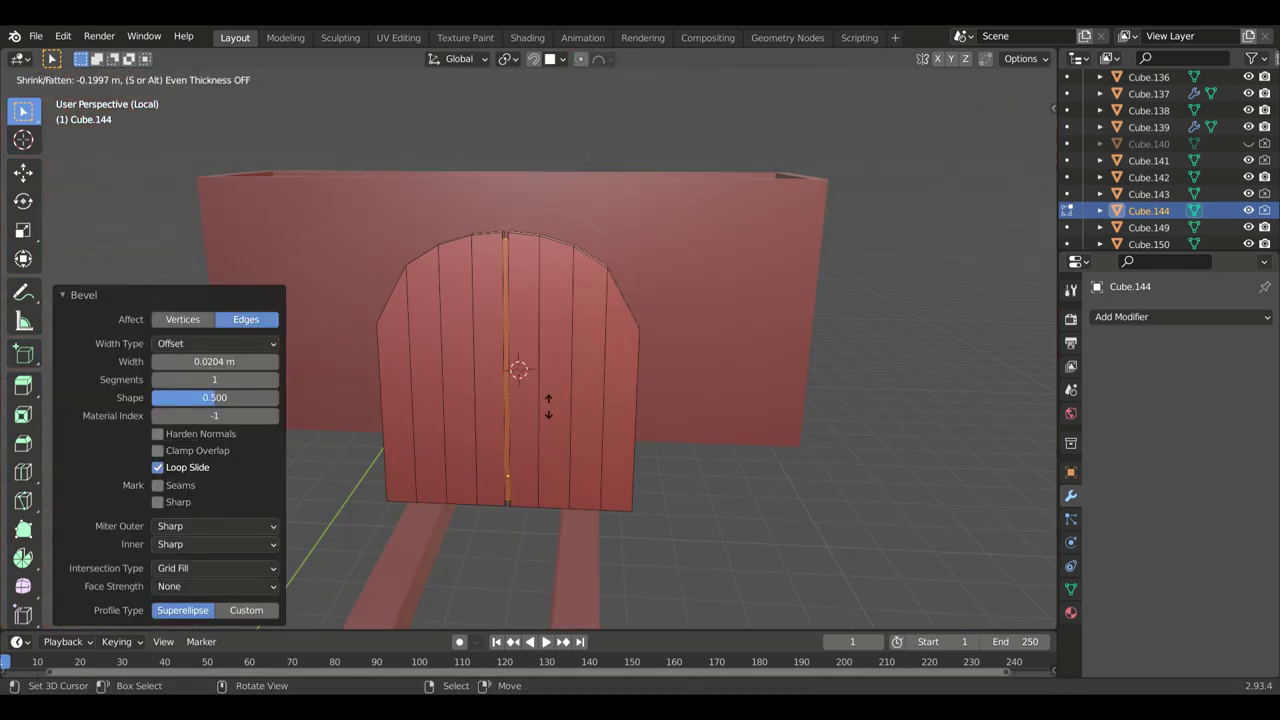
click(548, 406)
scroll(480, 357, up, 2)
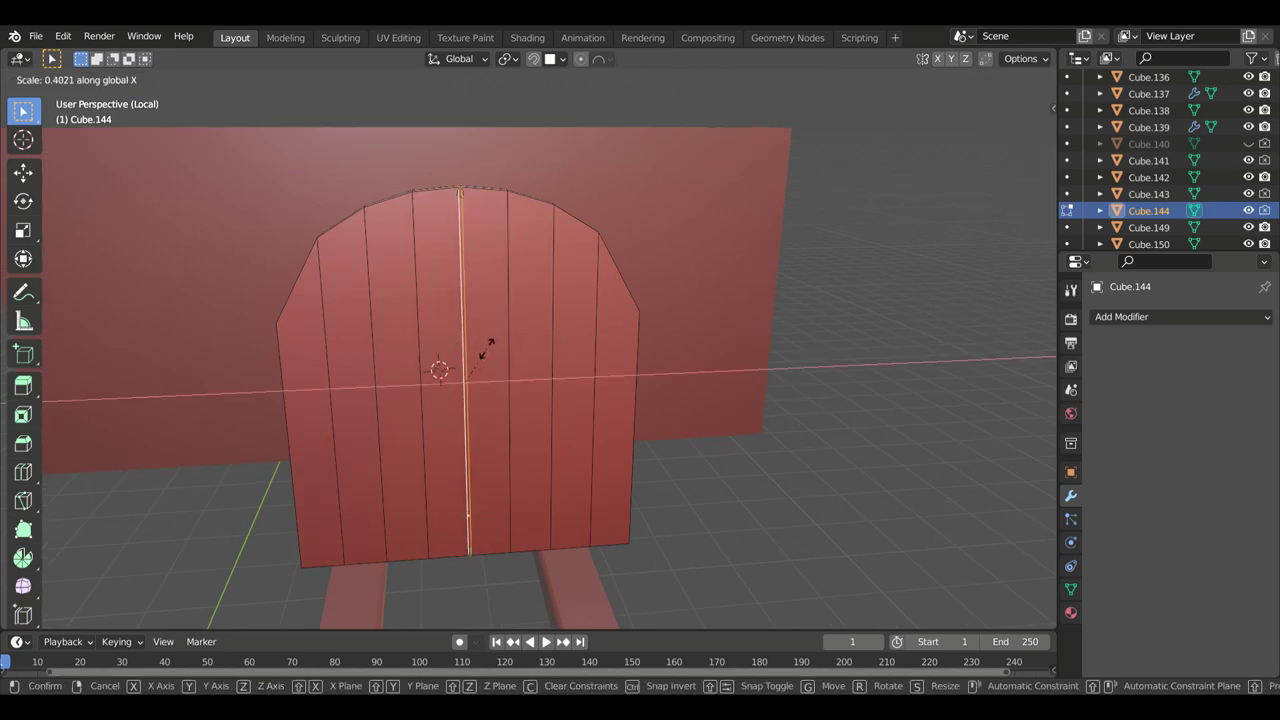
click(488, 347)
Step: Leave the isolated door view, return to Object Mode and select the lamp head
key(KP_Divide)
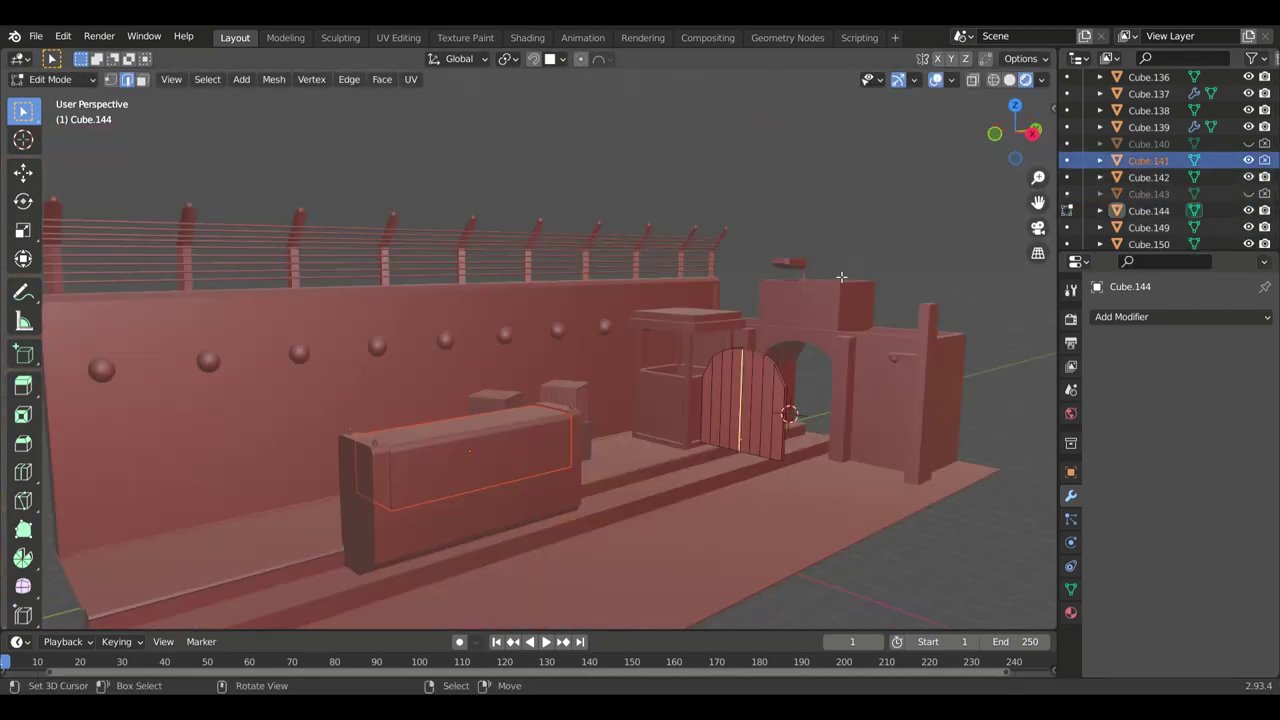
key(Tab)
click(1070, 589)
middle_drag(560, 400, 657, 477)
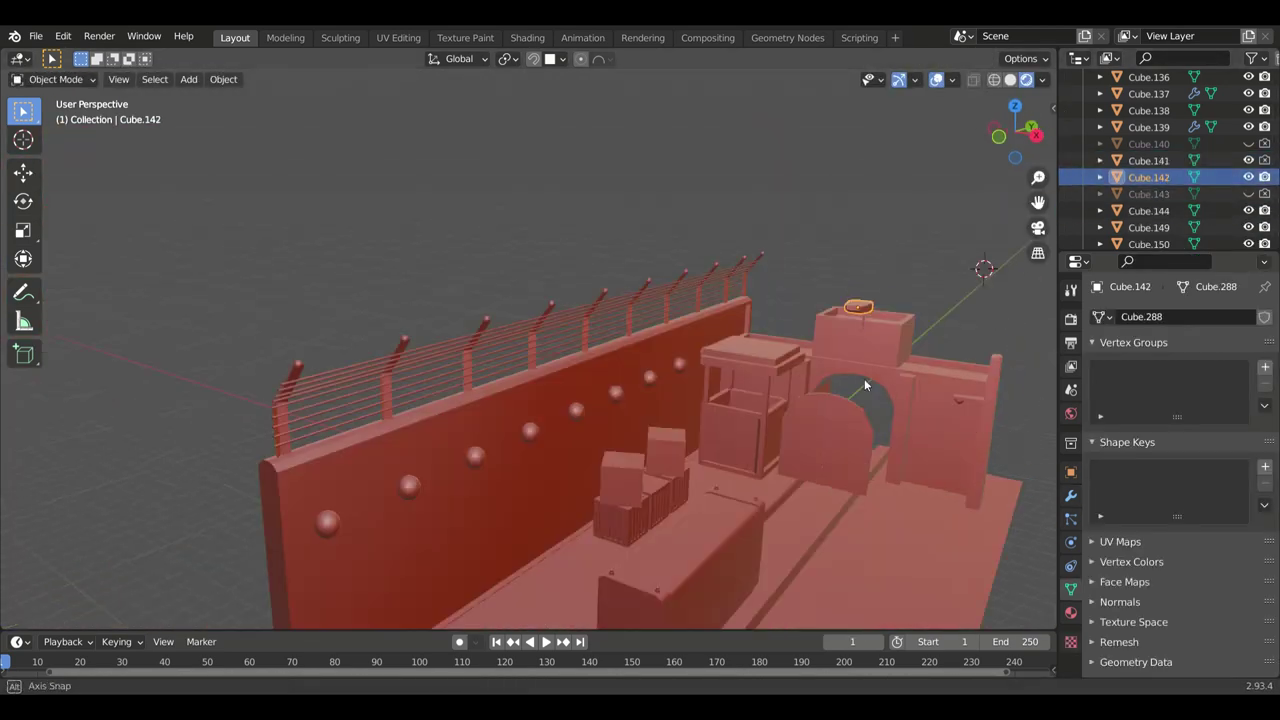
Step: Give the arched door a new blue material, viewed in rendered shading
click(1070, 318)
click(1005, 79)
click(1070, 612)
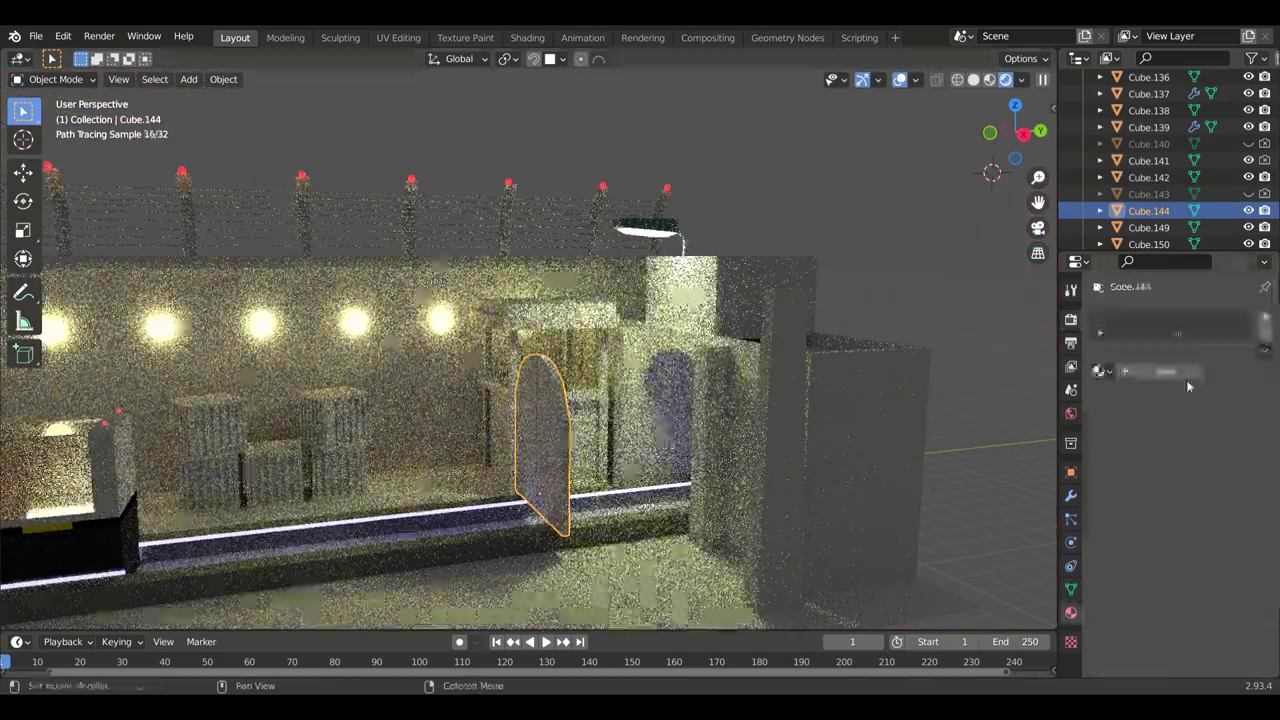
click(1186, 379)
click(1215, 512)
click(1188, 296)
scroll(1170, 450, down, 3)
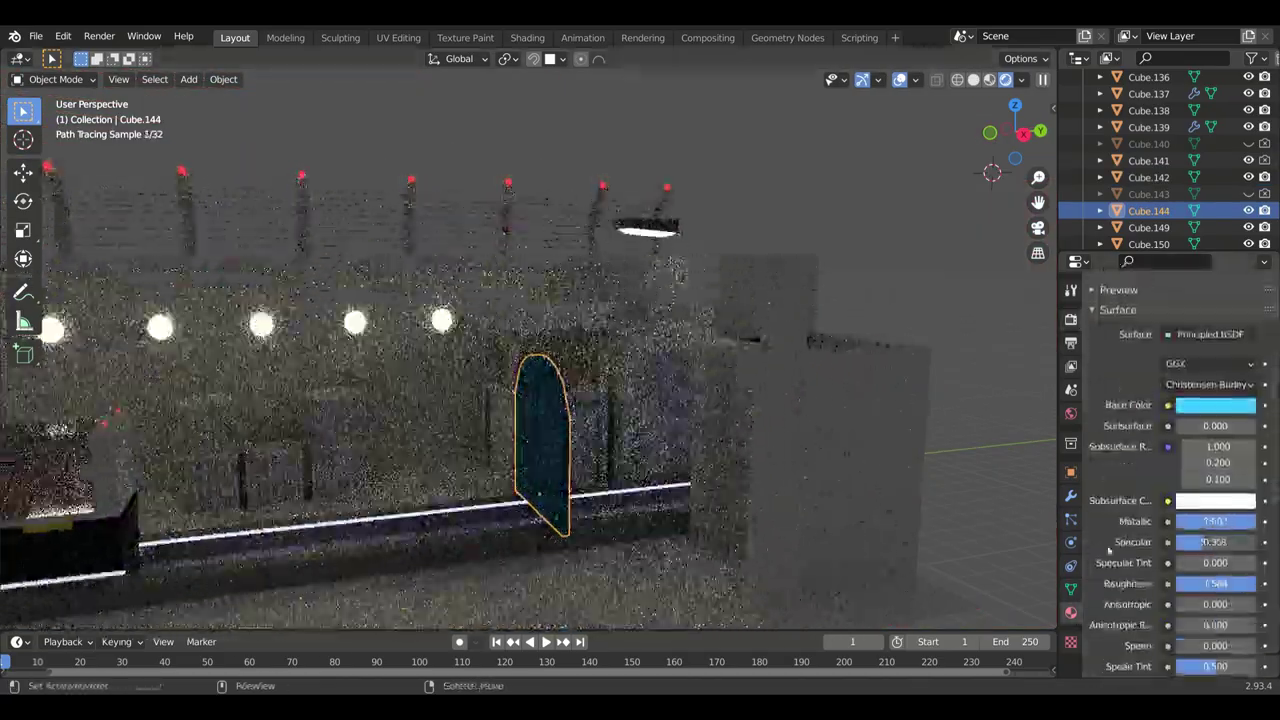
scroll(1170, 450, down, 3)
Step: Add a new white, fully metallic material to the console
mouse_move(900, 544)
middle_down()
mouse_move(745, 472)
mouse_move(815, 495)
middle_up()
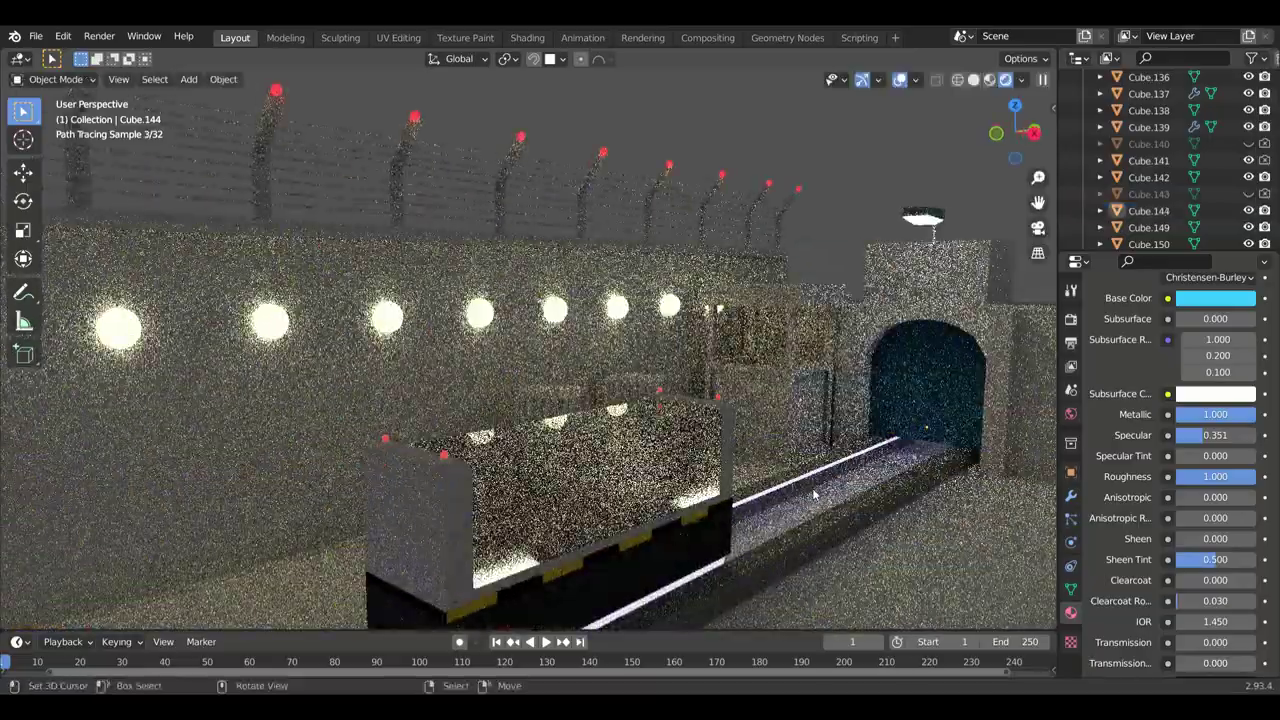
key(alt+a)
click(1148, 127)
click(1170, 375)
click(1215, 512)
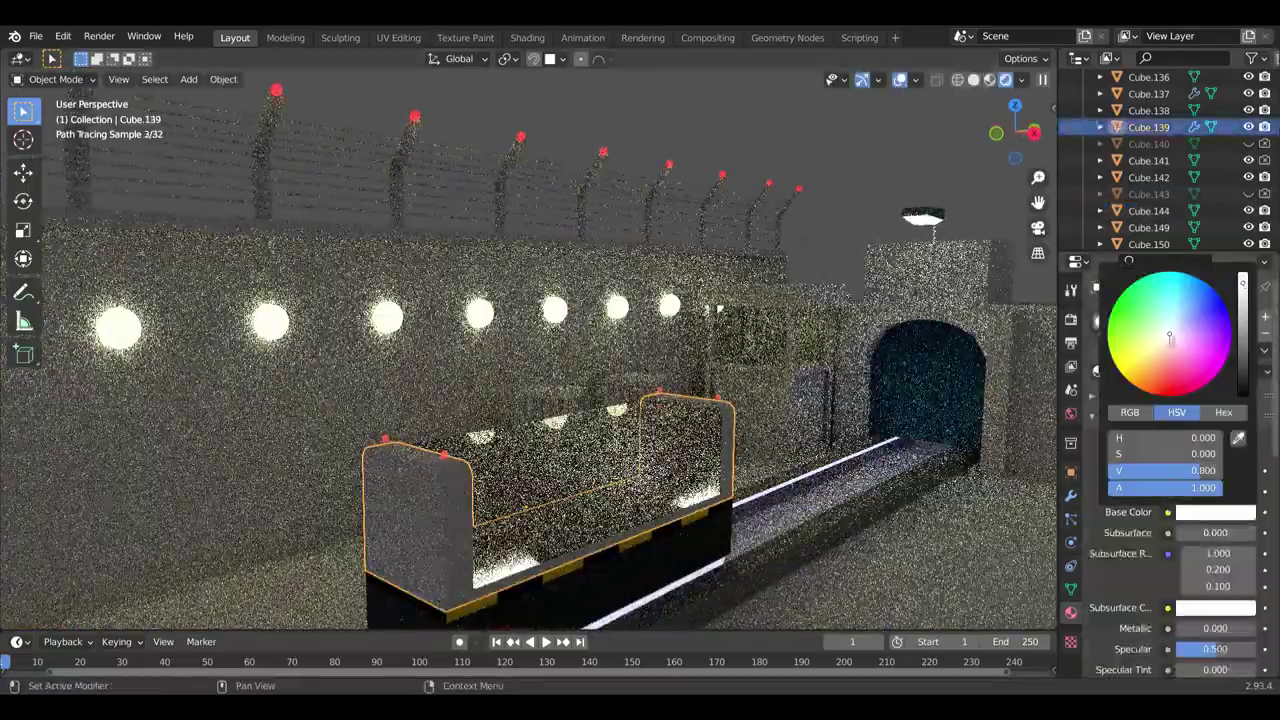
scroll(1170, 450, down, 2)
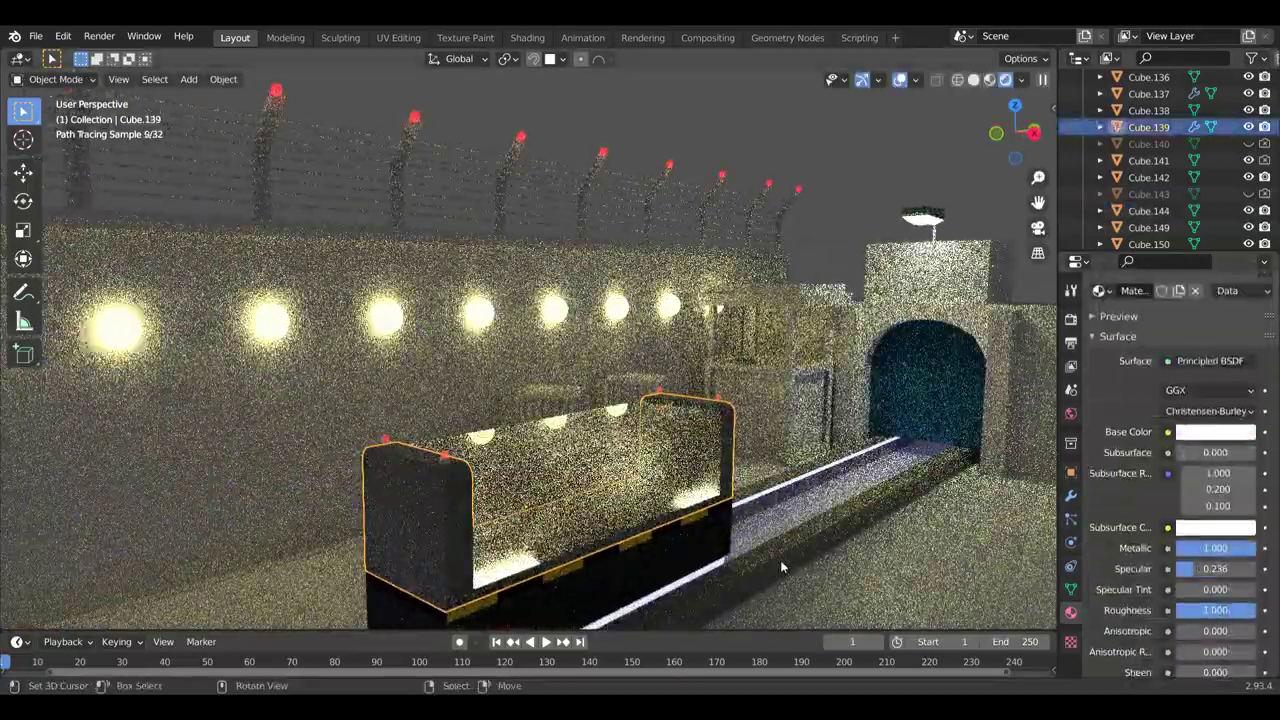
Step: Add a new material to the thin upright post, then undo and redo the change
click(673, 566)
middle_drag(878, 437, 940, 420)
click(955, 380)
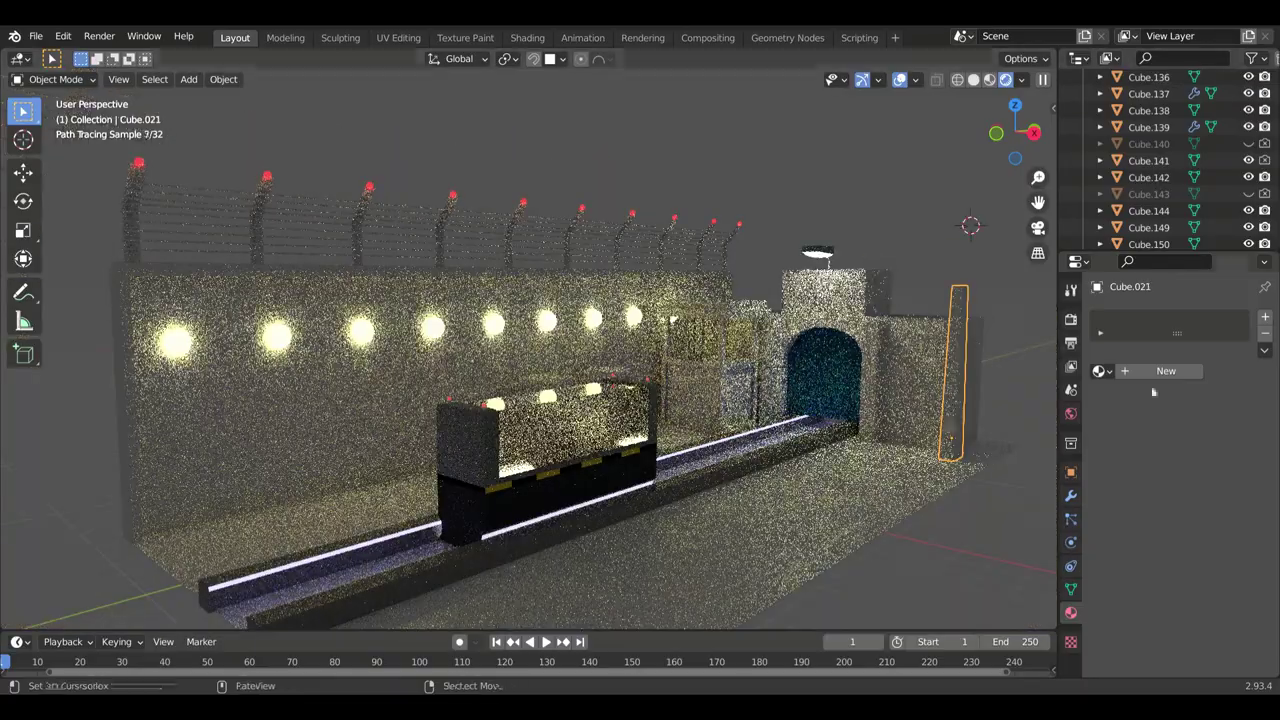
click(1166, 371)
click(1215, 512)
key(ctrl+z)
key(ctrl+z)
key(ctrl+z)
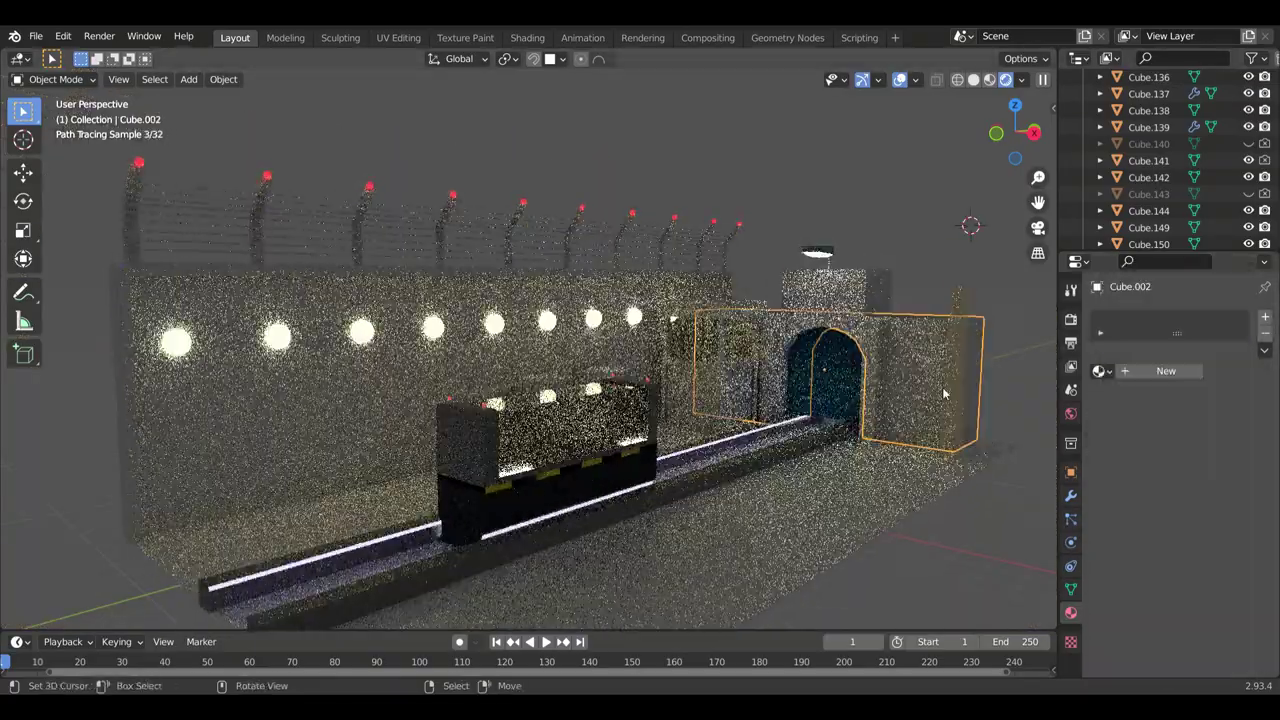
key(ctrl+shift+z)
key(ctrl+shift+z)
key(ctrl+shift+z)
Step: Switch the render engine to Workbench in Render Properties
click(1070, 318)
click(1220, 316)
click(1220, 353)
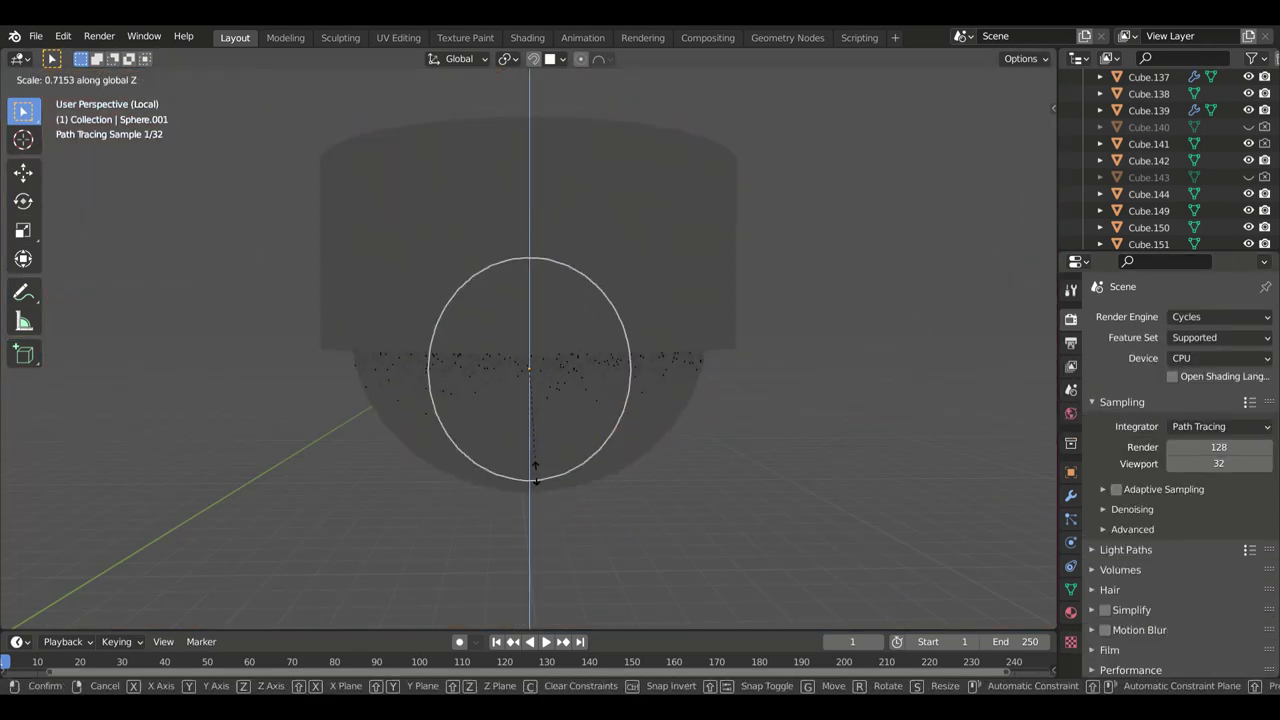
Step: Inspect the lamp sphere's material settings
click(1070, 612)
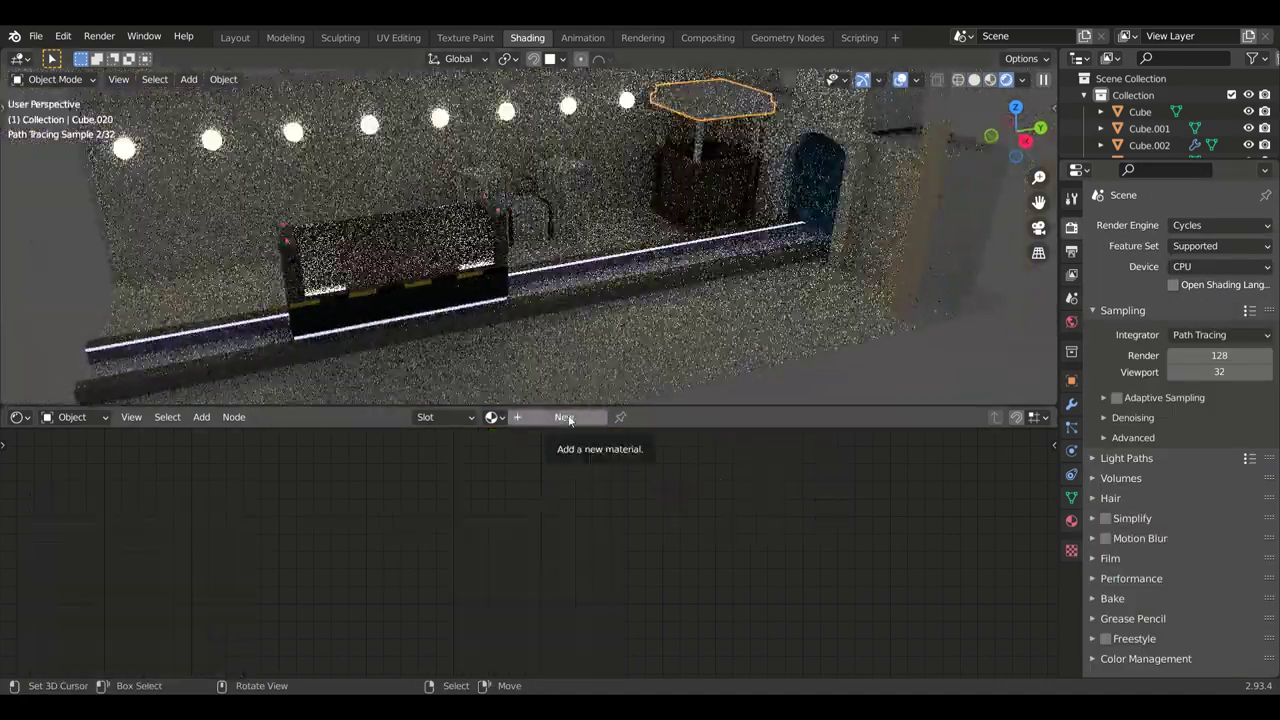
Step: Give the crate stack a new plywood image-texture material
click(565, 417)
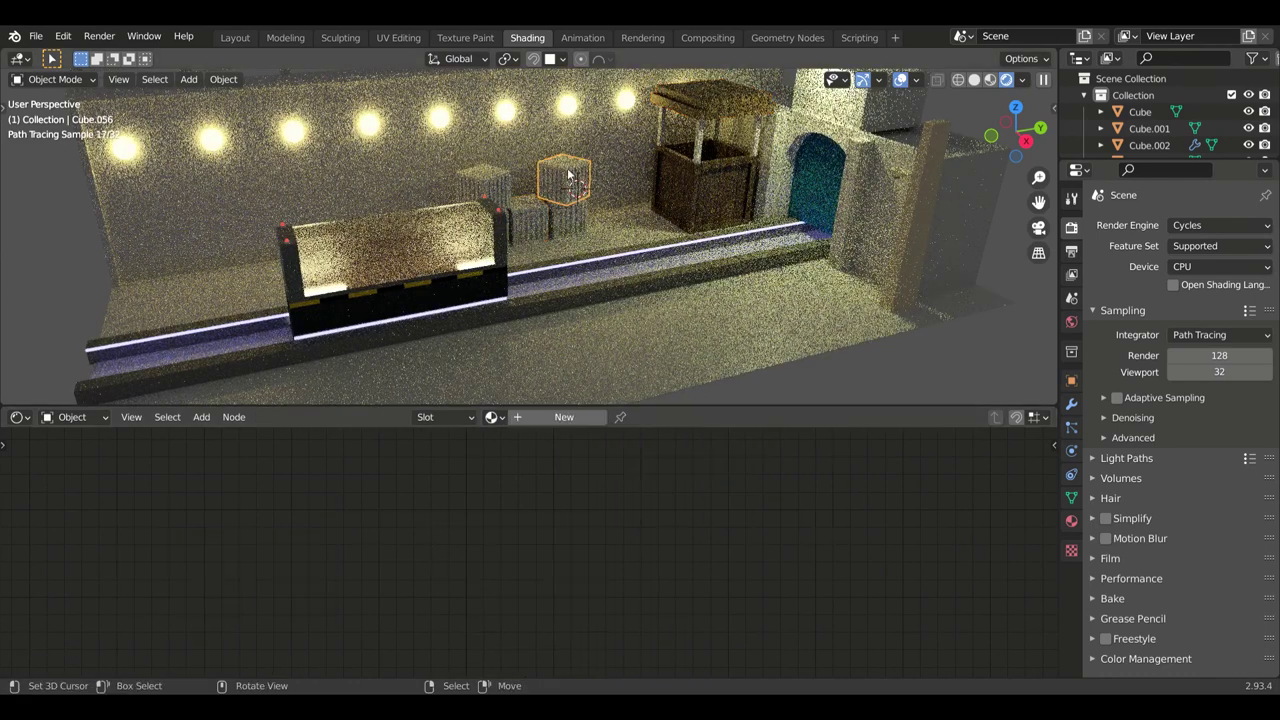
mouse_move(640, 240)
middle_down()
mouse_move(683, 225)
mouse_move(468, 245)
middle_up()
scroll(473, 247, up, 4)
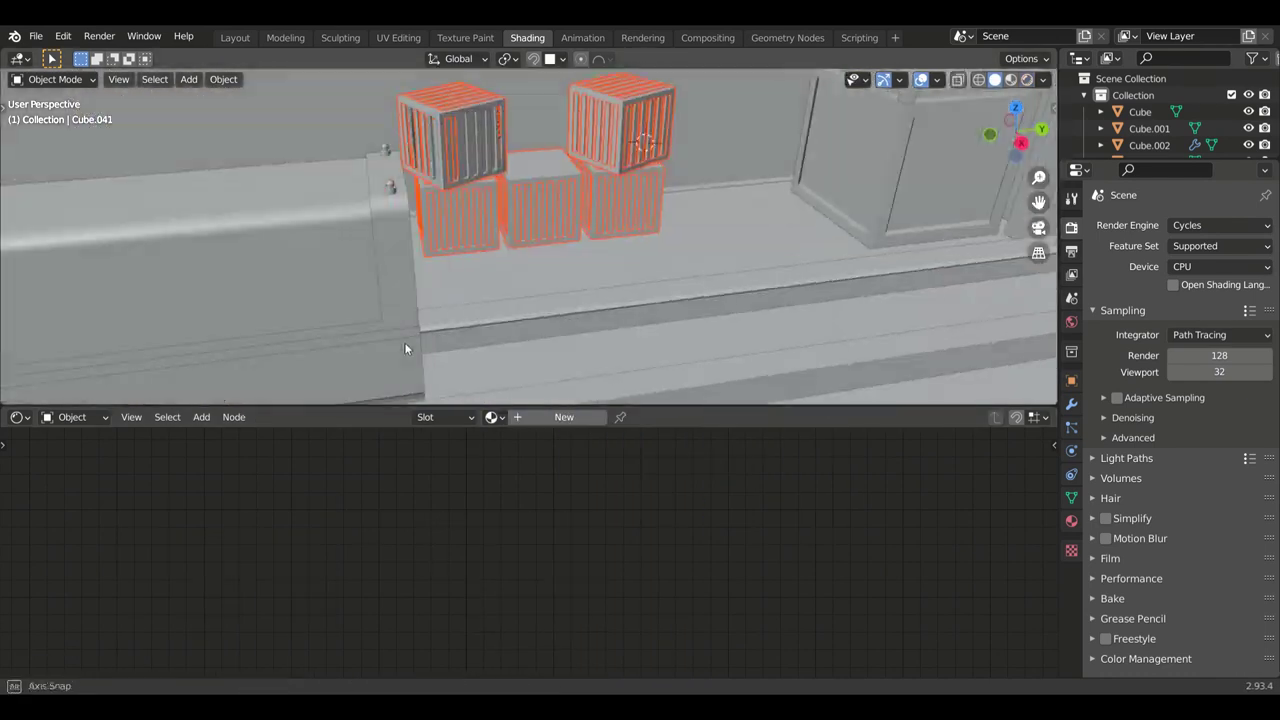
shift+click(624, 105)
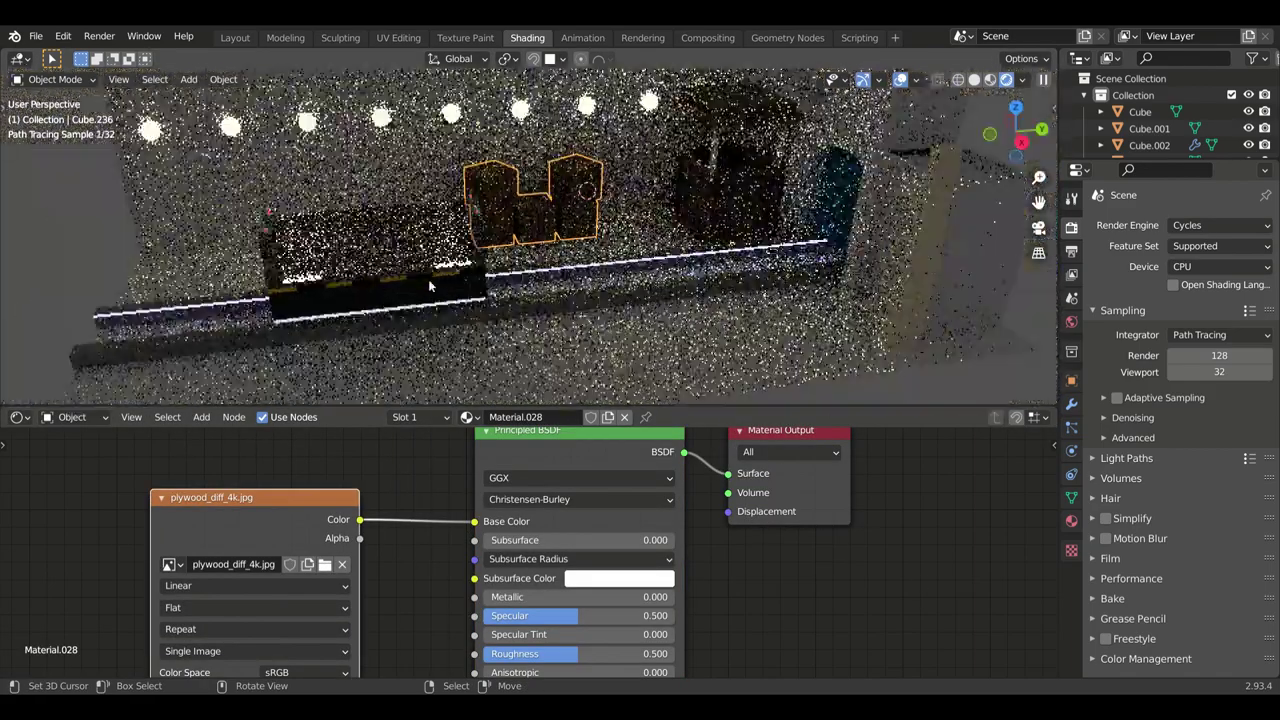
middle_drag(428, 279, 562, 207)
Step: Duplicate the textured crates and rotate the copy into place
key(shift+d)
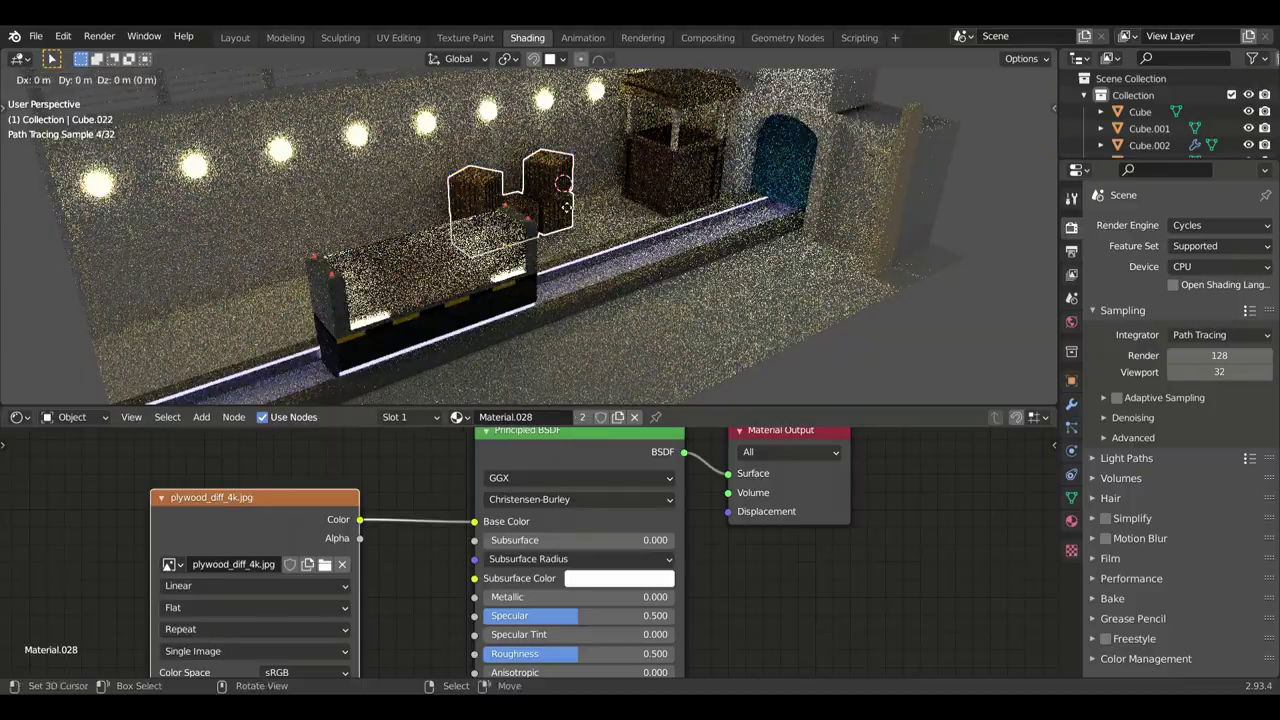
click(690, 335)
key(r)
click(686, 350)
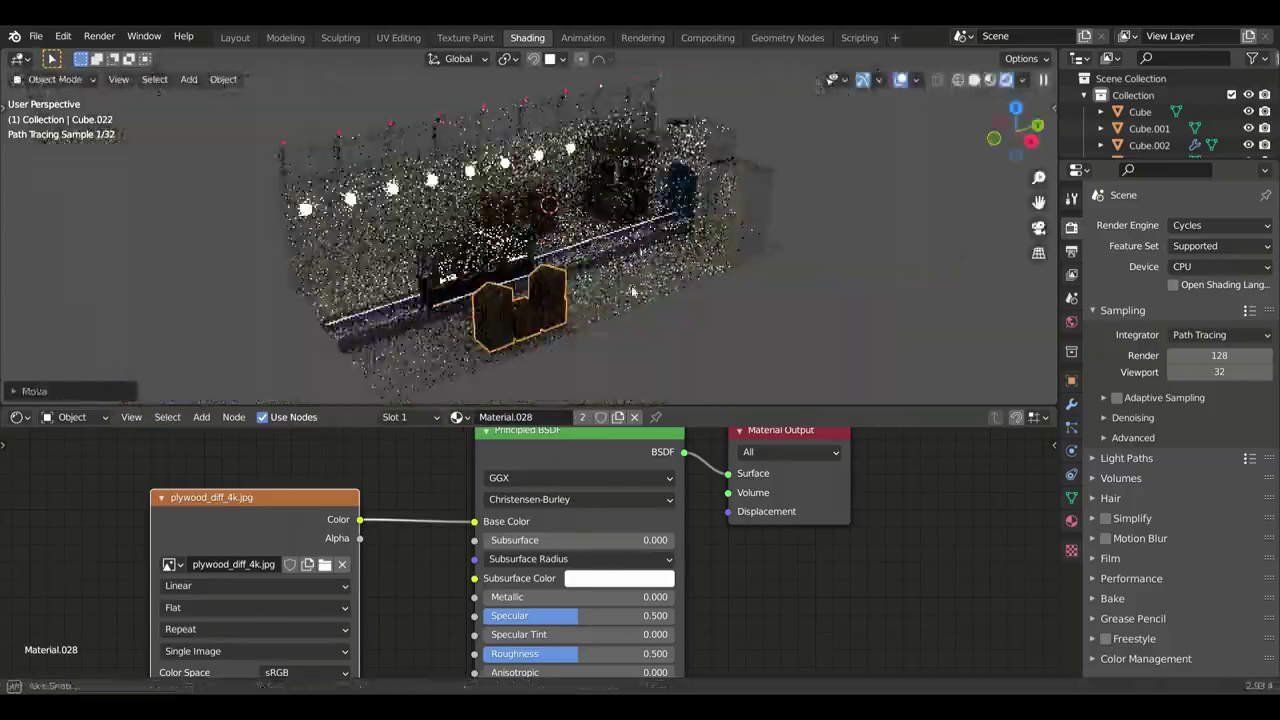
Step: Texture the booth pillars with a rusty metal image linked to Base Color
middle_drag(686, 350, 706, 118)
click(706, 118)
scroll(706, 118, down, 3)
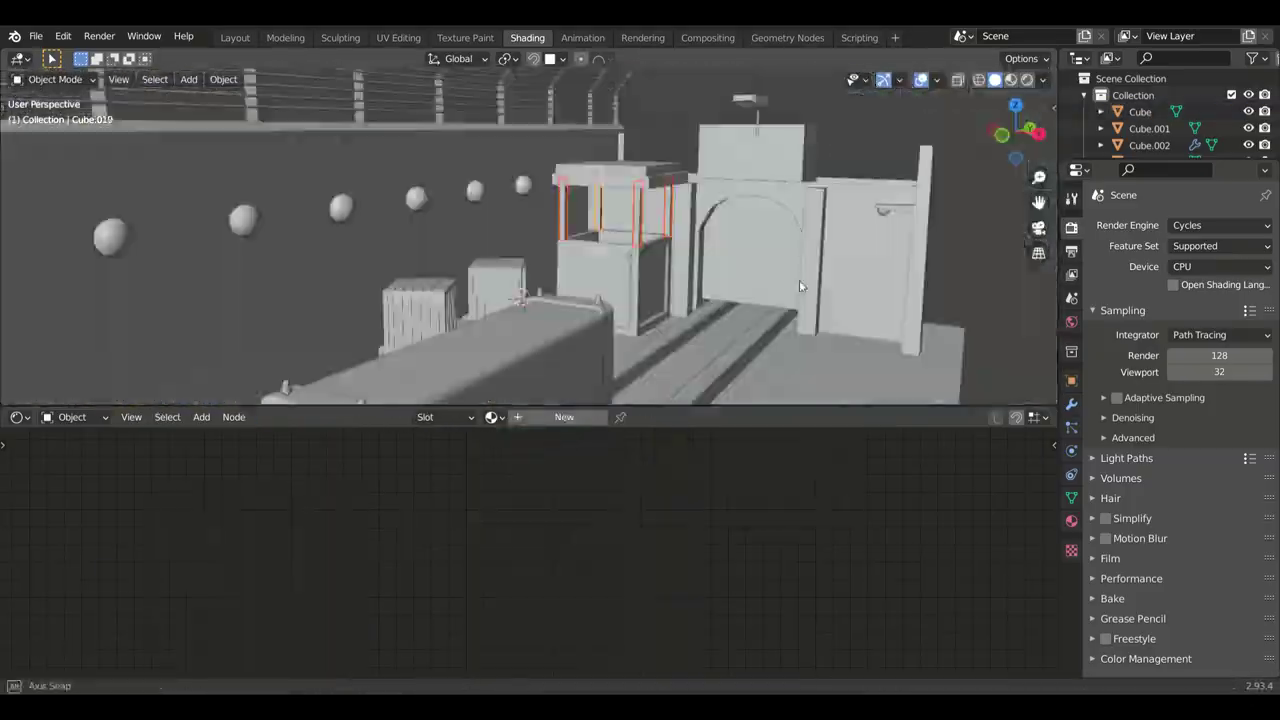
click(564, 417)
click(201, 417)
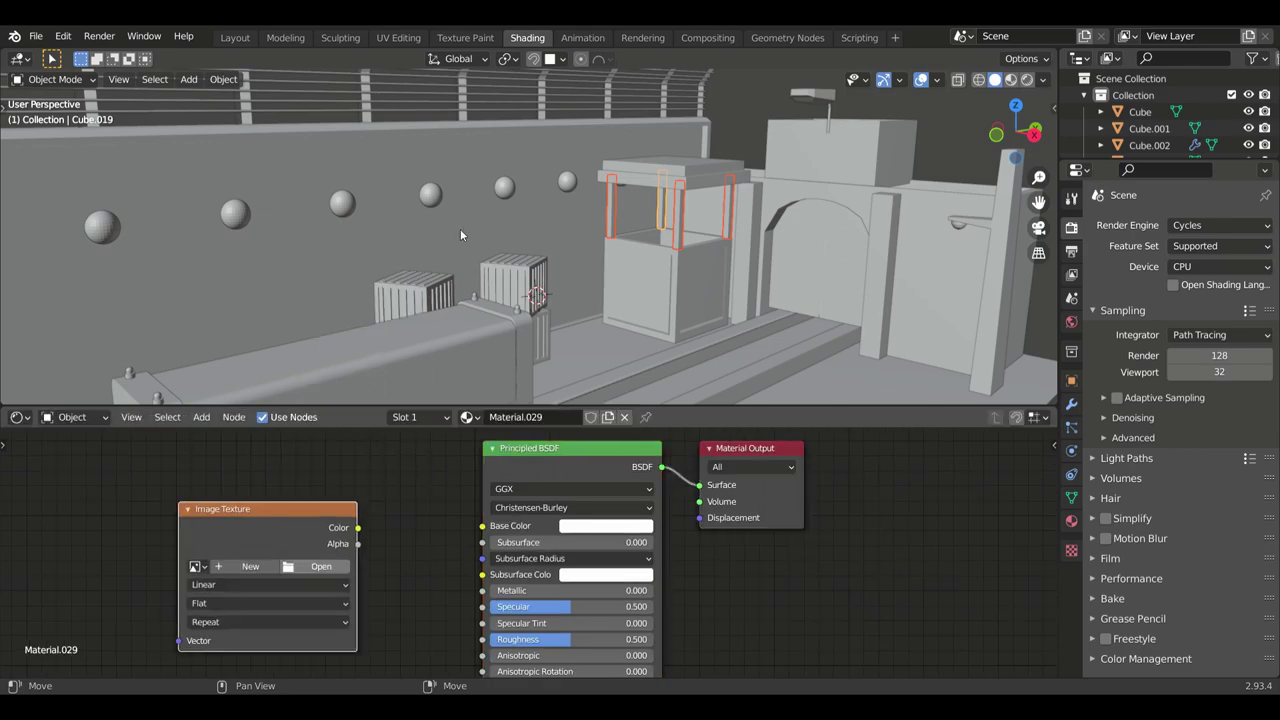
drag(485, 537, 483, 527)
key(z)
click(623, 291)
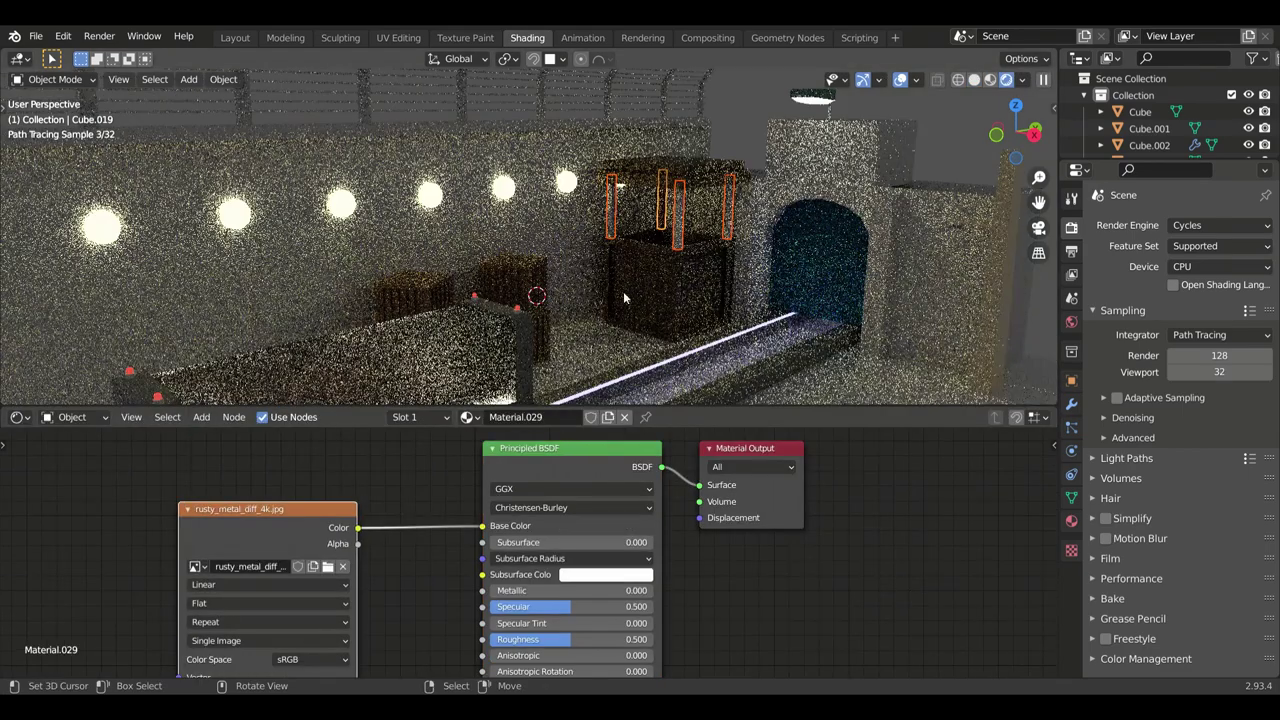
Step: Give the long back wall a grey plaster image texture on Base Color
middle_drag(623, 291, 700, 250)
click(860, 160)
click(560, 160)
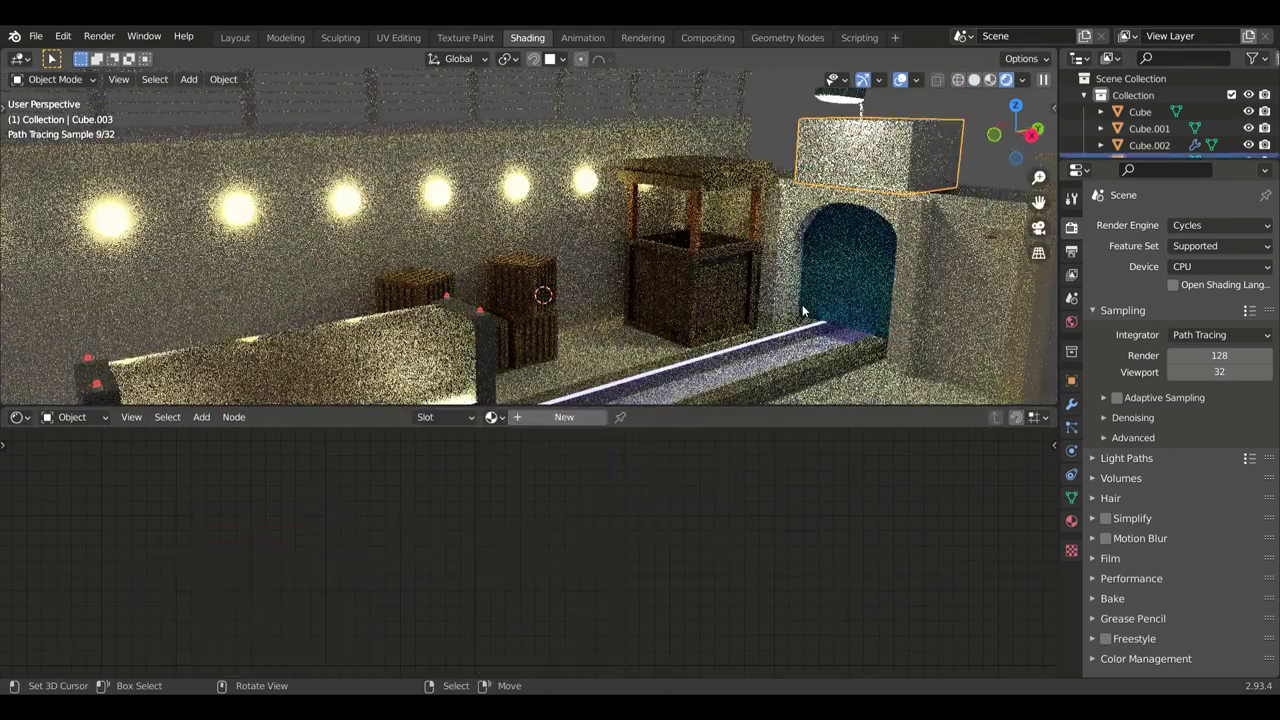
click(564, 417)
click(201, 417)
click(330, 580)
click(264, 626)
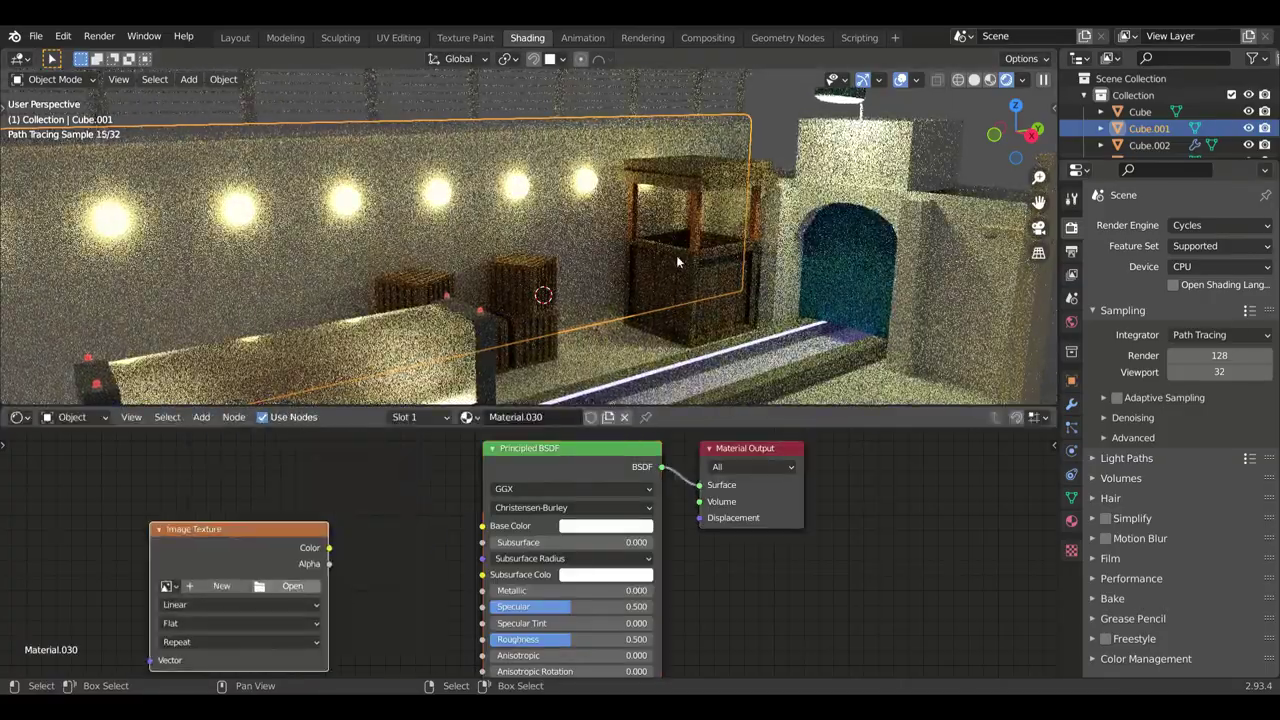
drag(329, 547, 483, 527)
Step: Select the ground and add an Image Texture node to its material
middle_drag(485, 531, 465, 212)
click(465, 212)
mouse_move(412, 84)
middle_down()
mouse_move(593, 347)
mouse_move(740, 382)
middle_up()
click(740, 382)
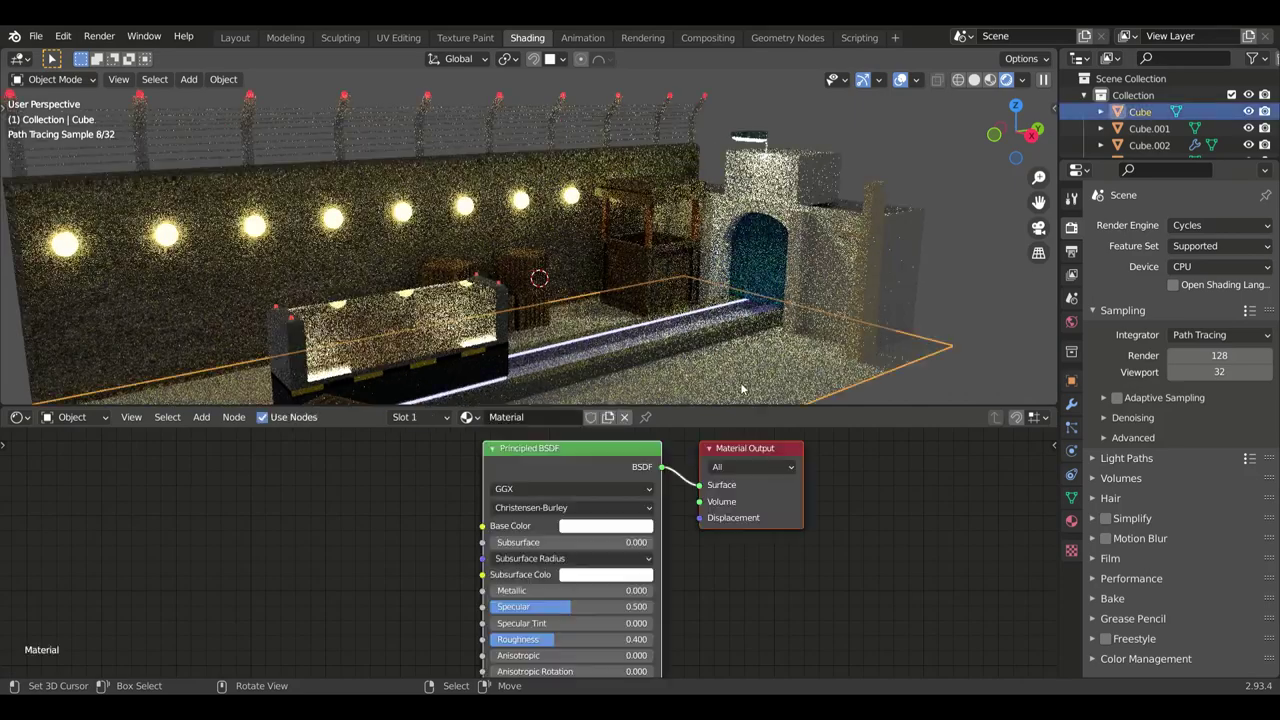
click(340, 366)
click(180, 530)
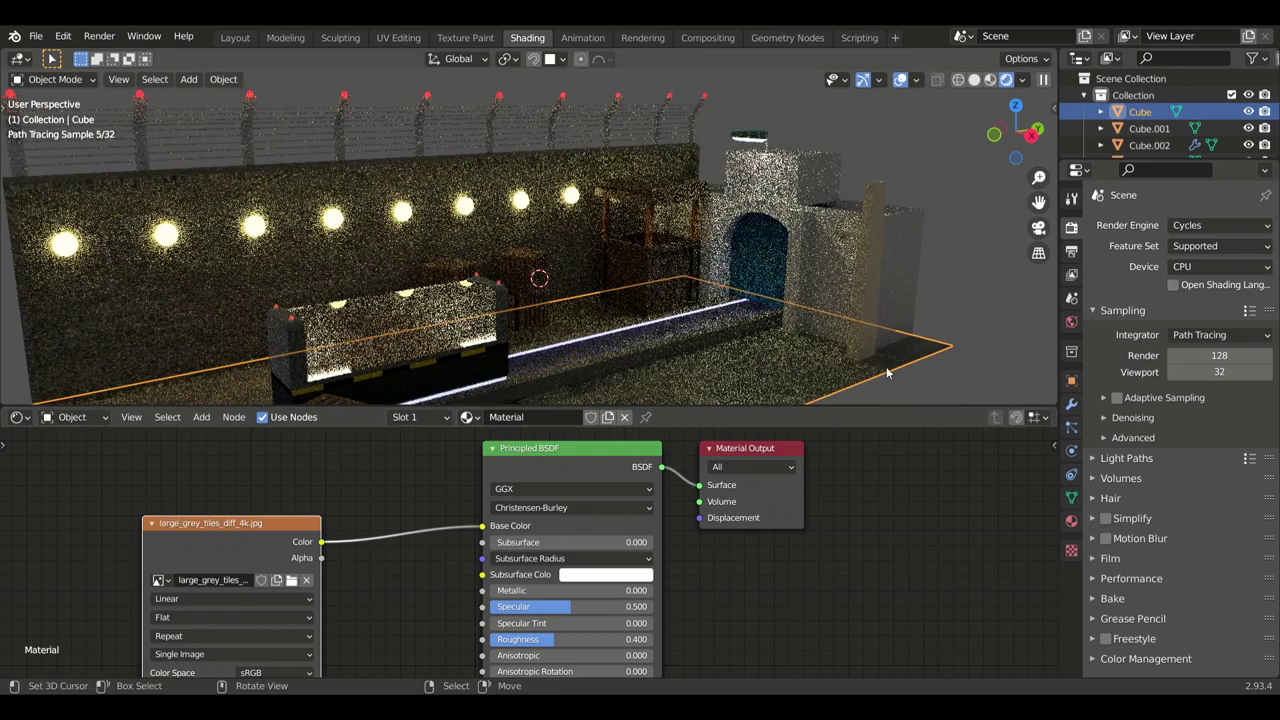
Step: Give the tunnel wall block a new material with a castle_brick_07 Image Texture node
click(890, 300)
click(525, 417)
click(201, 417)
click(330, 560)
click(237, 560)
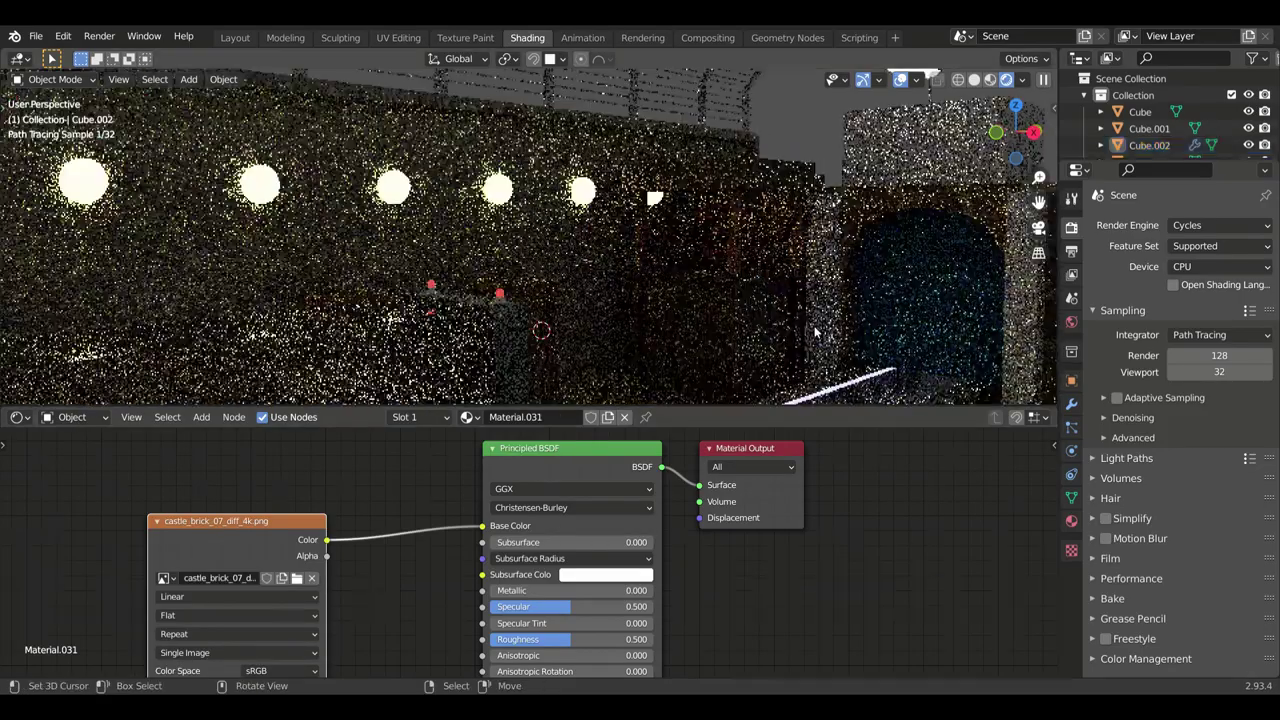
Step: Give the arch pillars a new material with a white_plaster_rough_02 Image Texture node
click(790, 300)
click(525, 417)
click(201, 417)
click(330, 560)
click(228, 560)
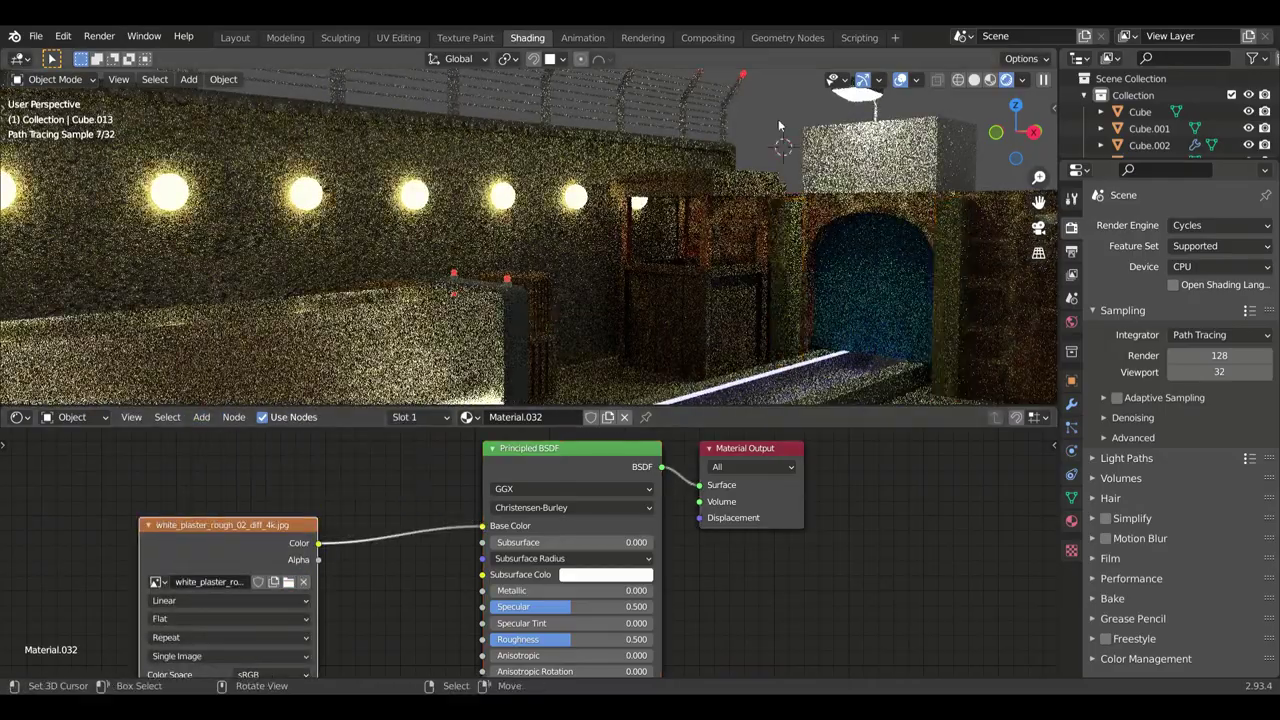
Step: Add a new material with an Image Texture node to the top block above the gate
click(905, 160)
click(564, 417)
click(201, 417)
click(223, 508)
click(260, 560)
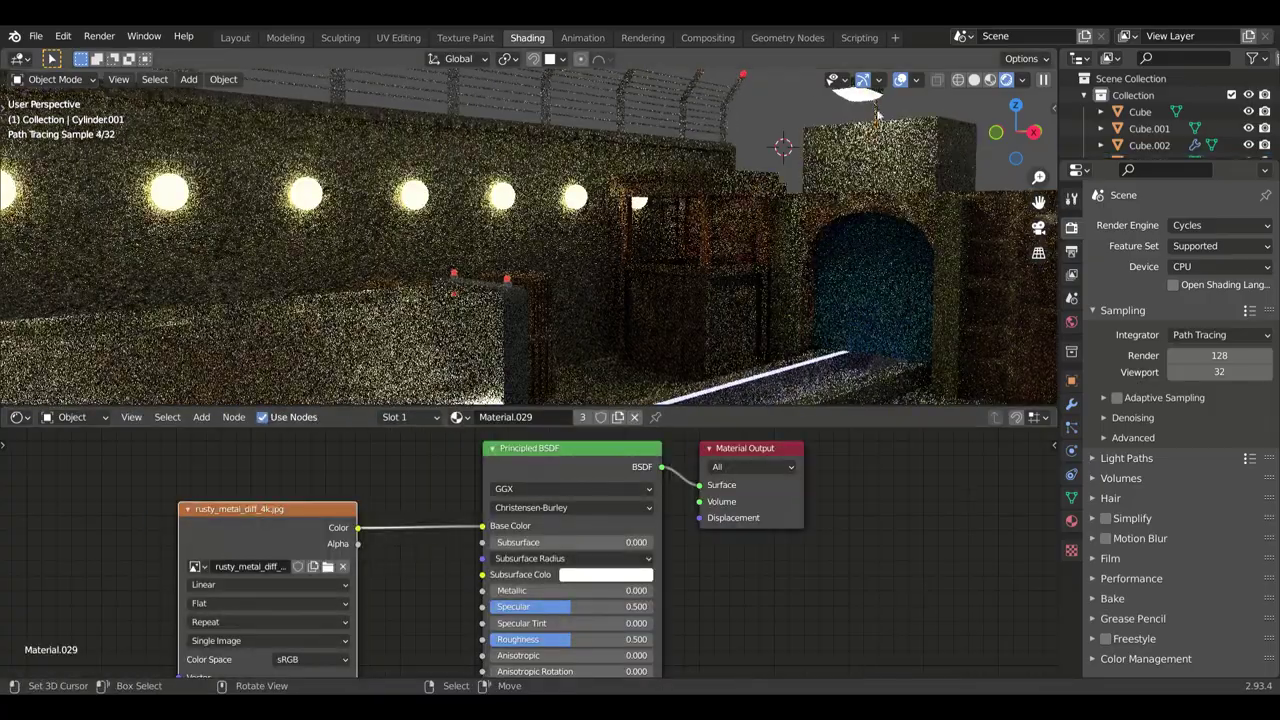
middle_drag(777, 338, 766, 343)
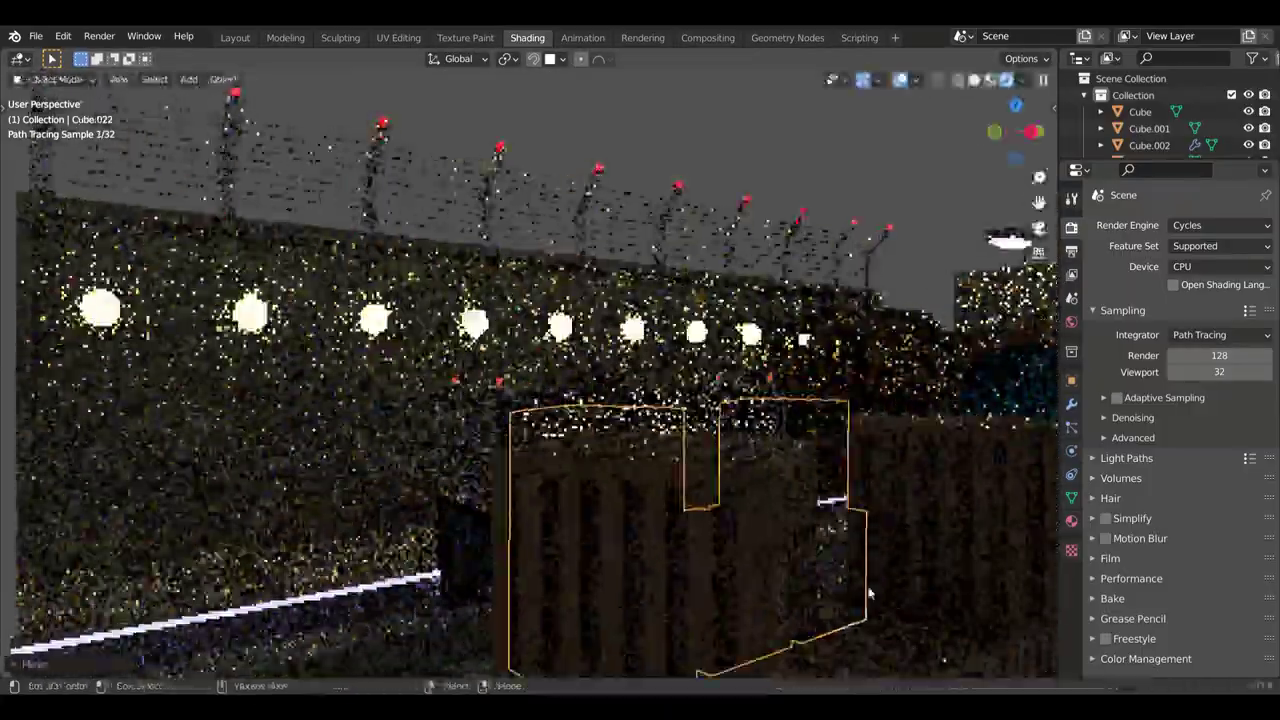
middle_drag(869, 593, 801, 541)
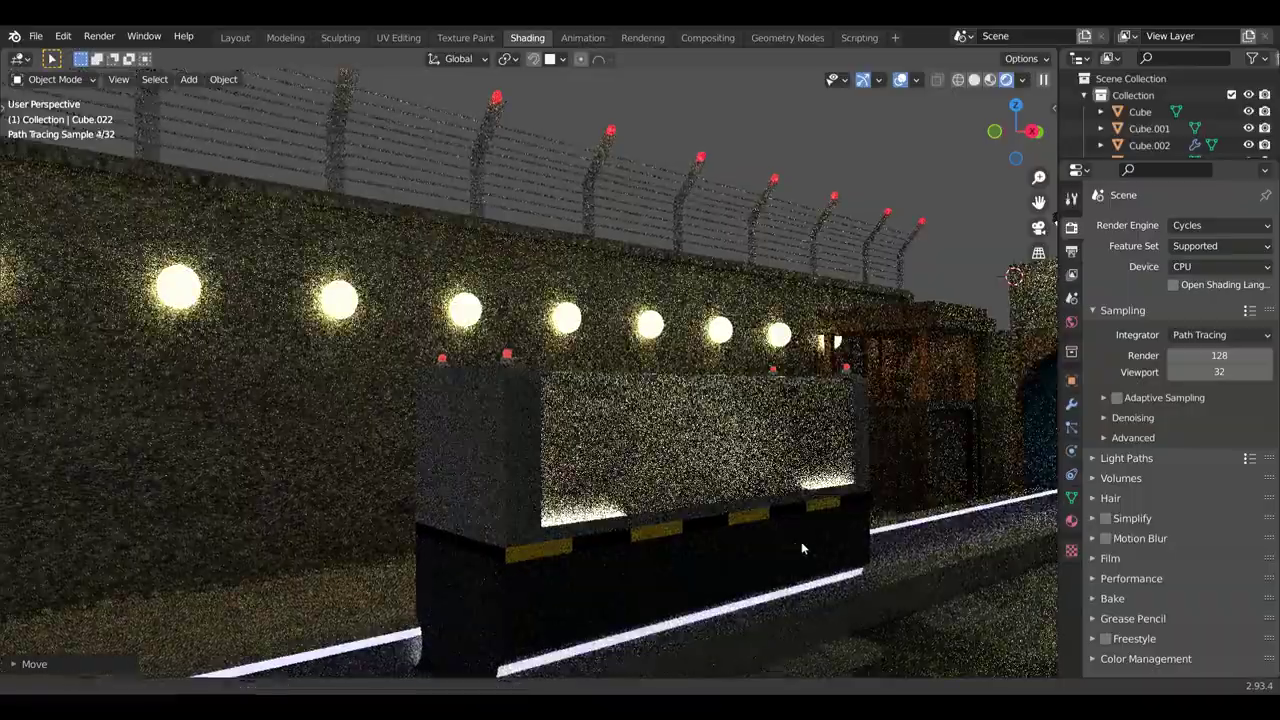